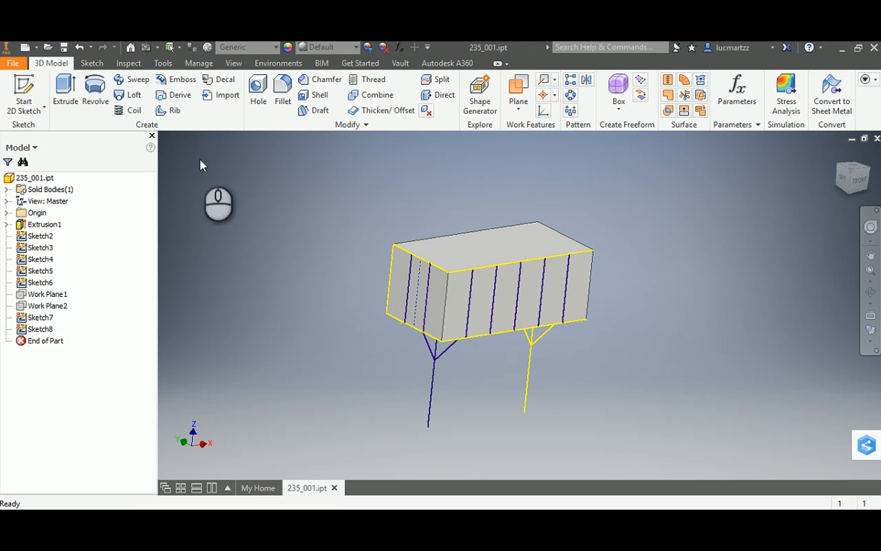
Step: Examine the box solid and its skeleton sketches on the faces and legs from several sides
{"action": "middle_click_drag", "start_coordinate": [274, 240], "coordinate": [569, 295], "text": "shift"}
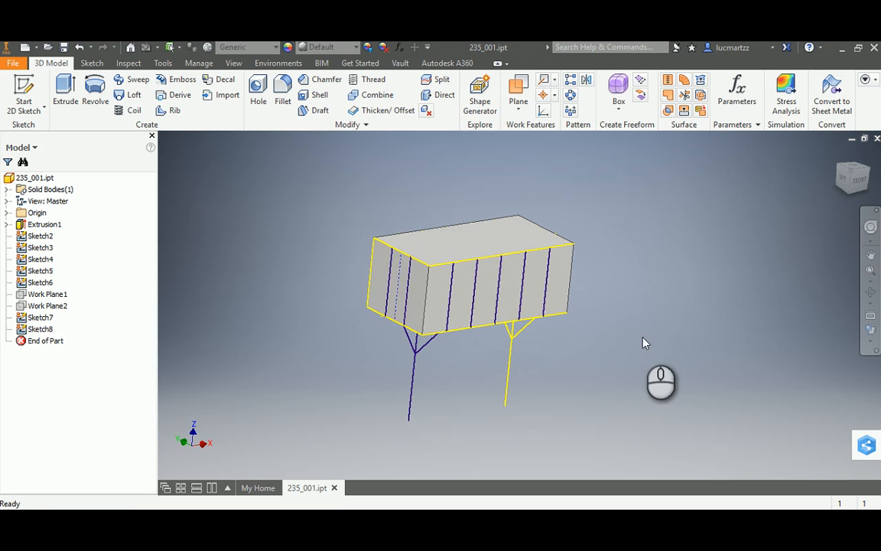
{"action": "middle_click_drag", "start_coordinate": [643, 341], "coordinate": [654, 314], "text": "shift"}
{"action": "middle_click_drag", "start_coordinate": [655, 314], "coordinate": [556, 315], "text": "shift"}
{"action": "middle_click_drag", "start_coordinate": [649, 335], "coordinate": [663, 307]}
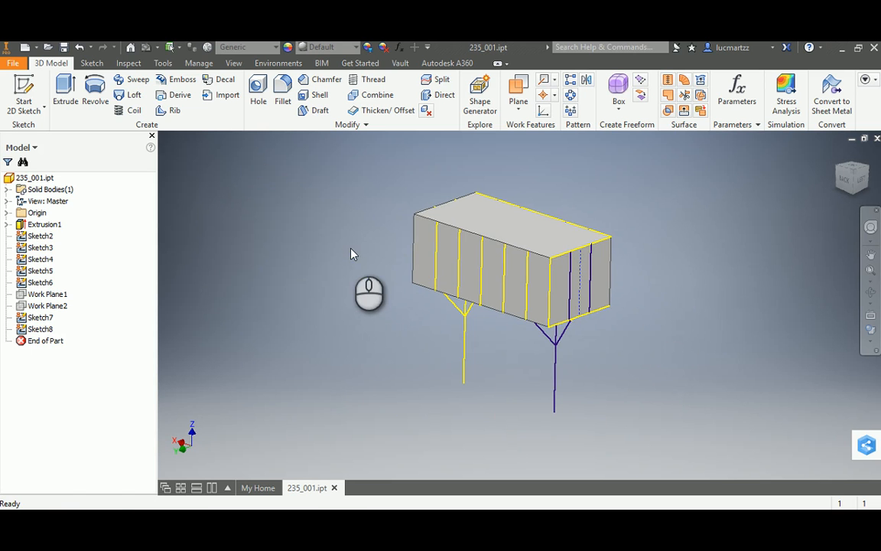
{"action": "middle_click_drag", "start_coordinate": [353, 253], "coordinate": [431, 301]}
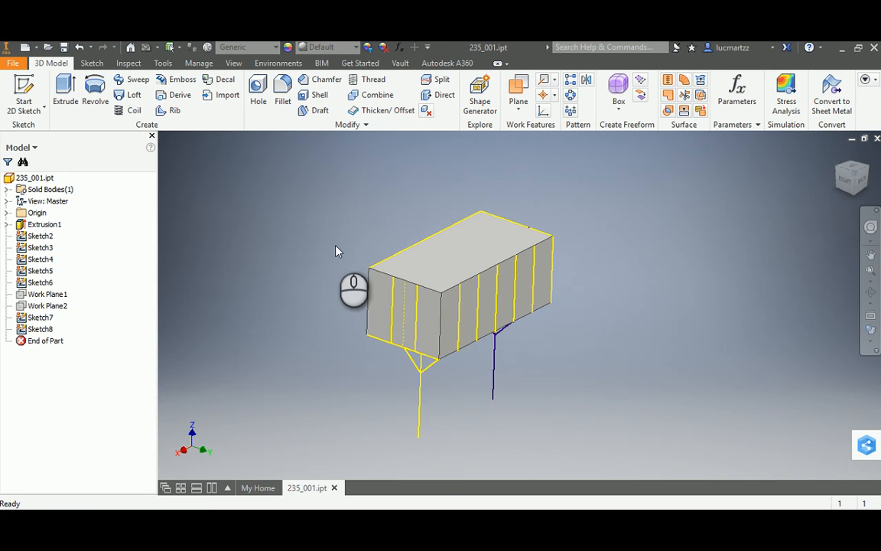
{"action": "left_click", "coordinate": [435, 252]}
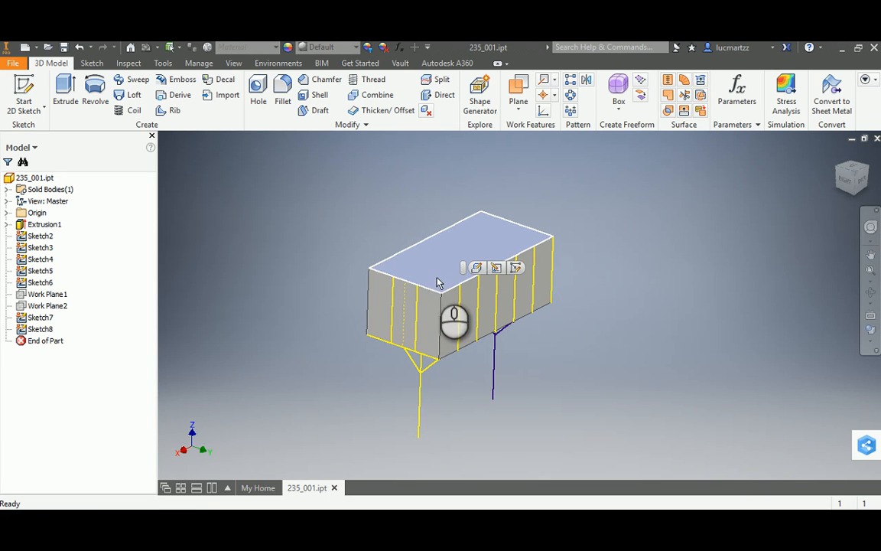
{"action": "left_click", "coordinate": [390, 275]}
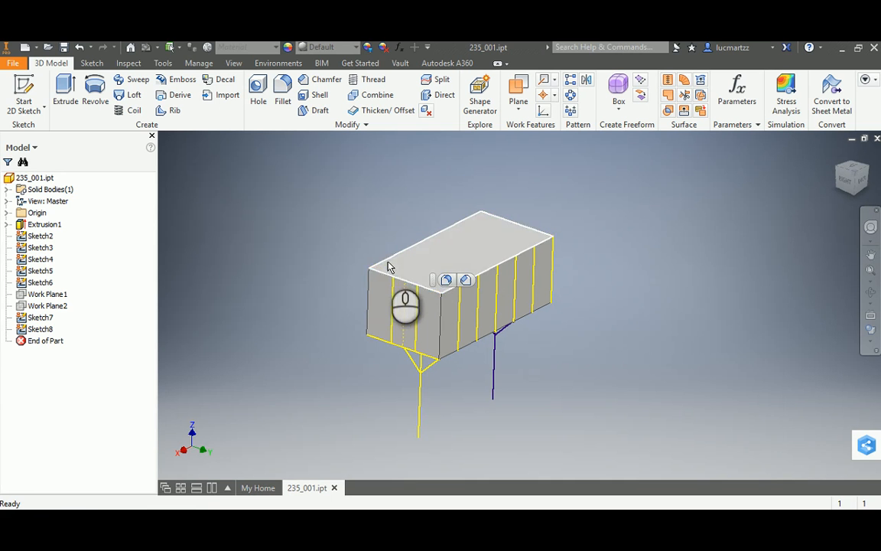
{"action": "left_click", "coordinate": [351, 228]}
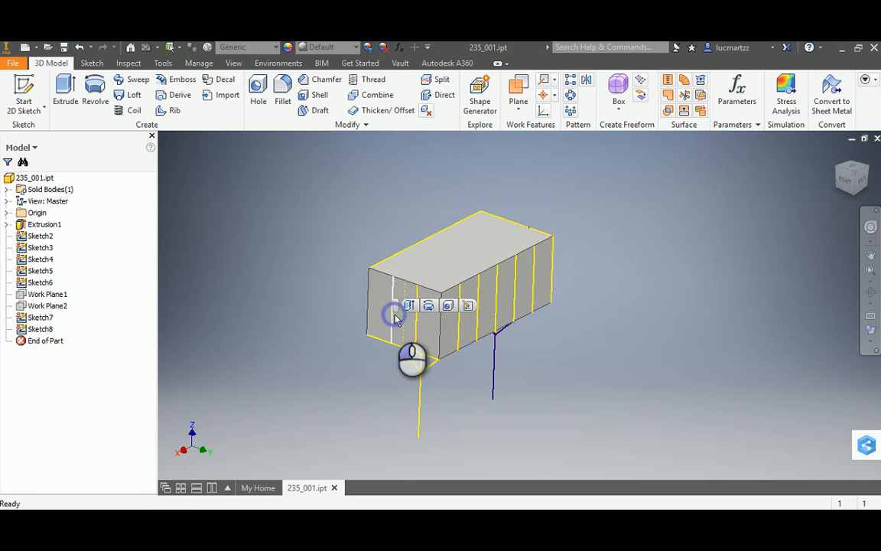
{"action": "left_click", "coordinate": [418, 333]}
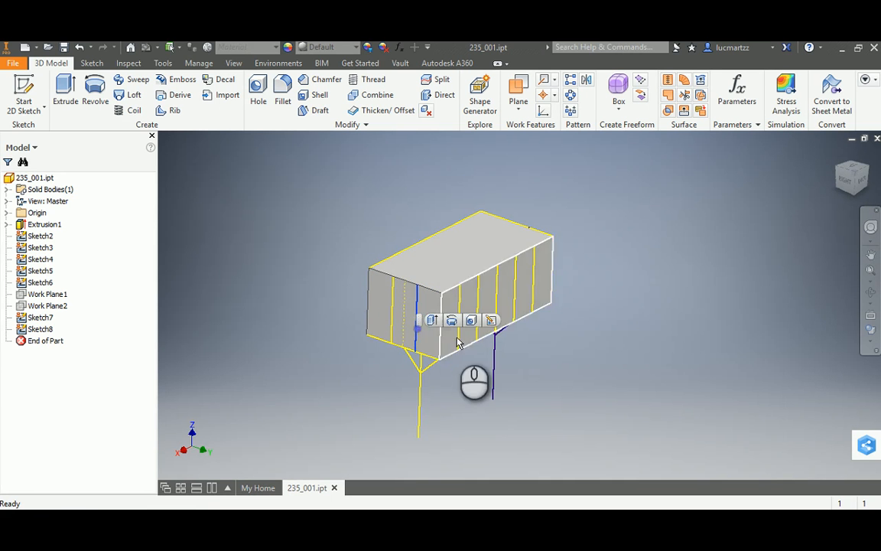
{"action": "left_click", "coordinate": [549, 365]}
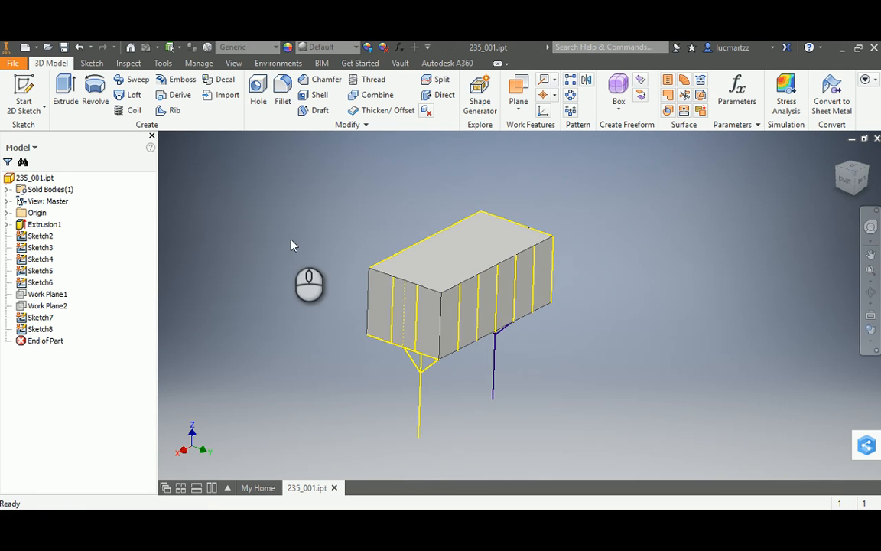
{"action": "middle_click_drag", "start_coordinate": [372, 241], "coordinate": [353, 224]}
{"action": "left_click", "coordinate": [345, 233]}
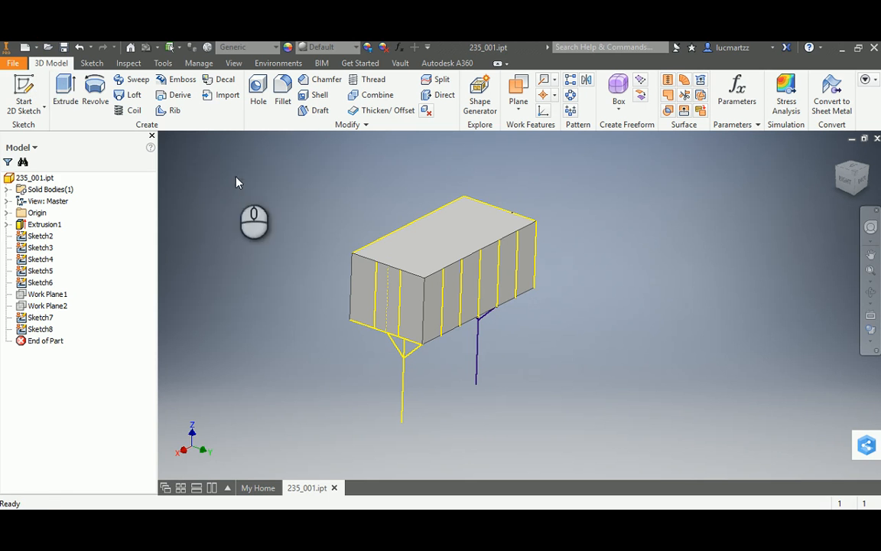
{"action": "middle_click_drag", "start_coordinate": [310, 313], "coordinate": [271, 287]}
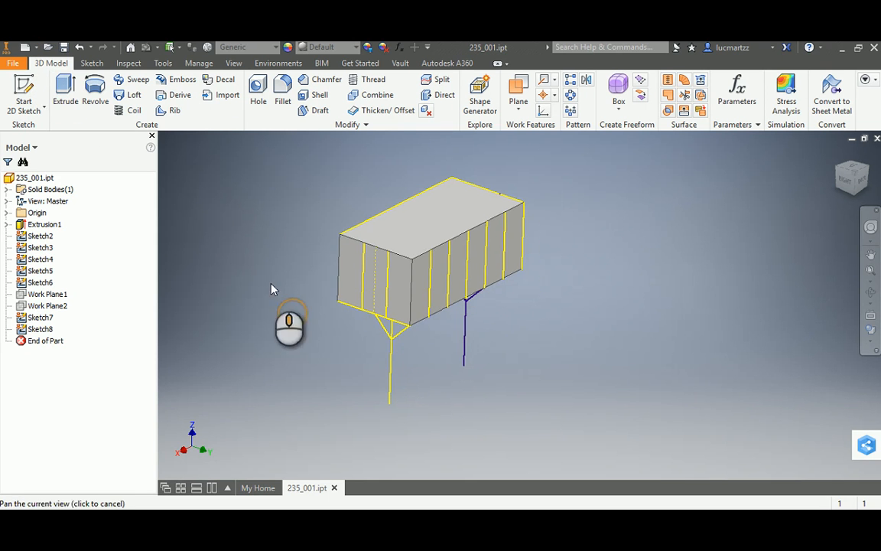
Step: Create a new assembly and place the 235_001 part in it, grounded at the origin
{"action": "left_click", "coordinate": [25, 48]}
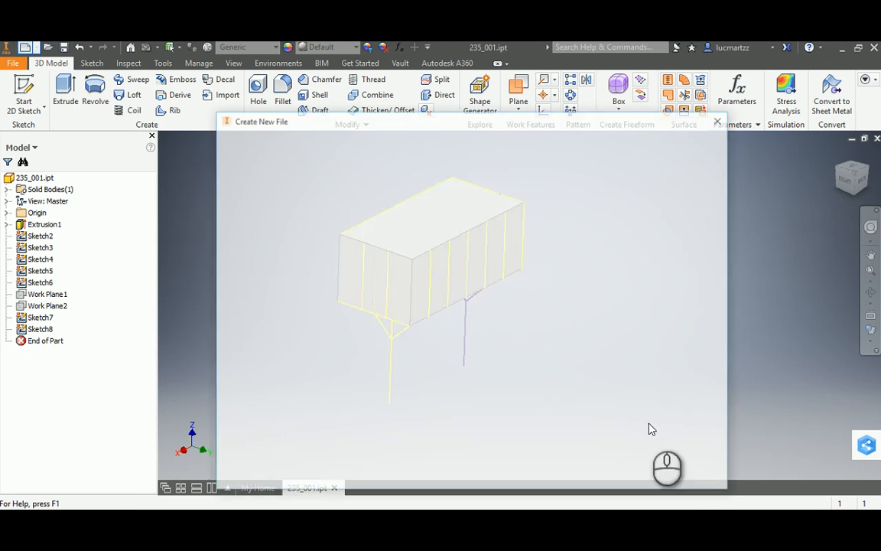
{"action": "double_click", "coordinate": [504, 278]}
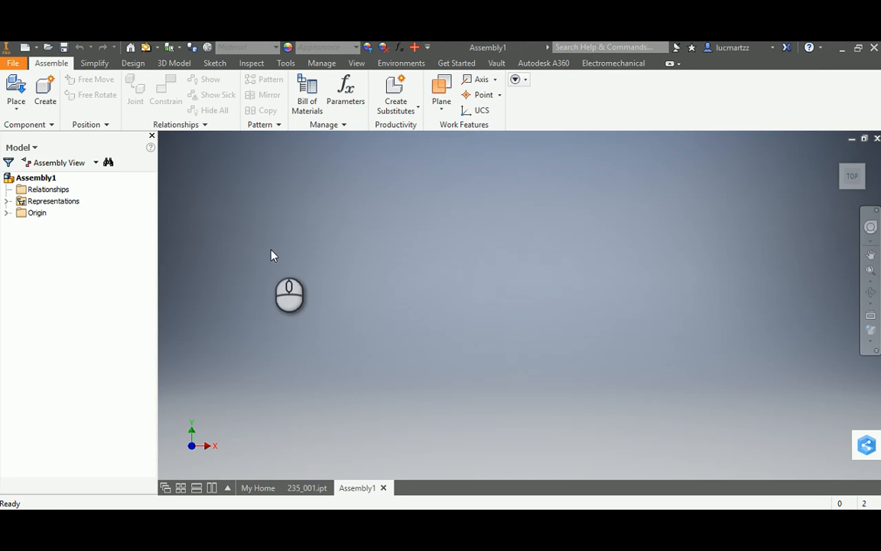
{"action": "right_click", "coordinate": [330, 183]}
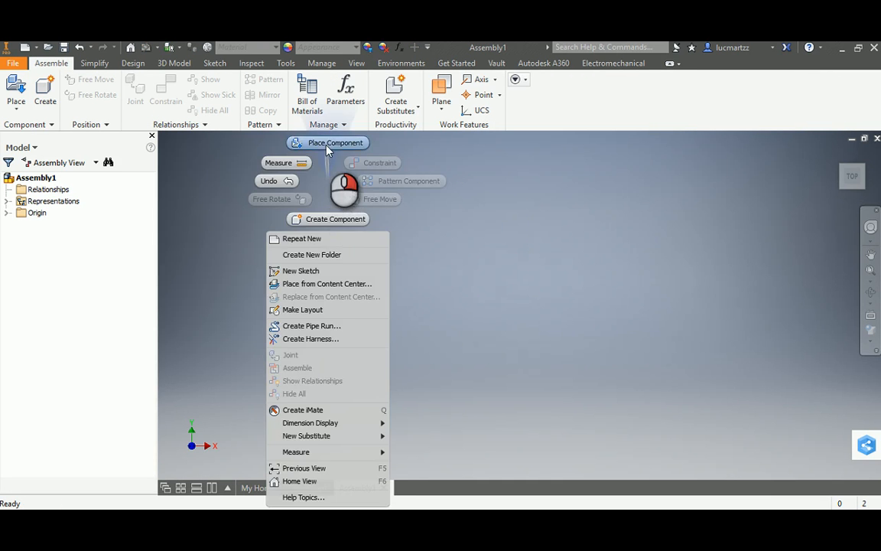
{"action": "left_click", "coordinate": [327, 149]}
{"action": "double_click", "coordinate": [404, 222]}
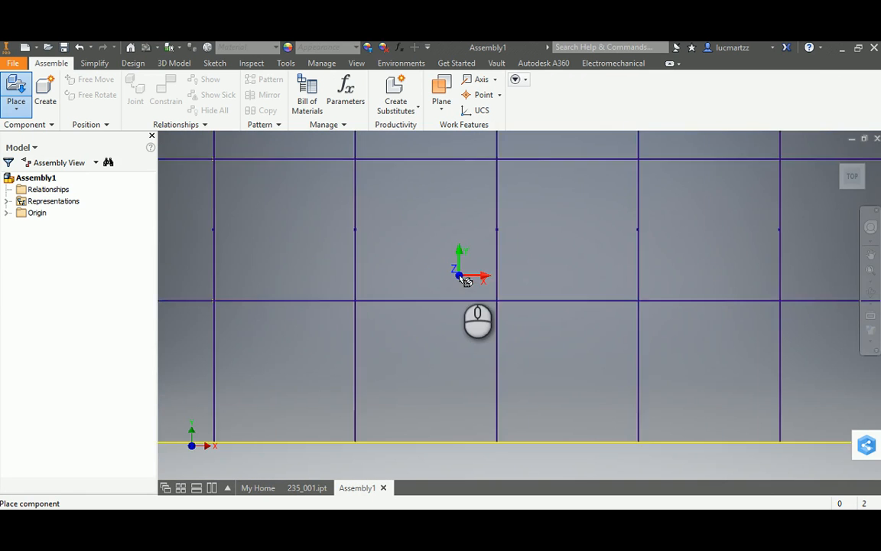
{"action": "right_click", "coordinate": [450, 245]}
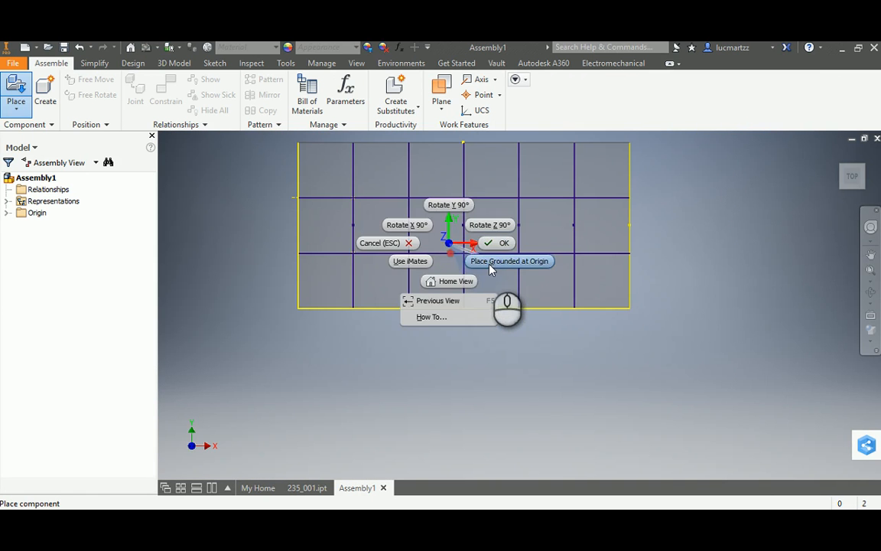
{"action": "left_click", "coordinate": [490, 263]}
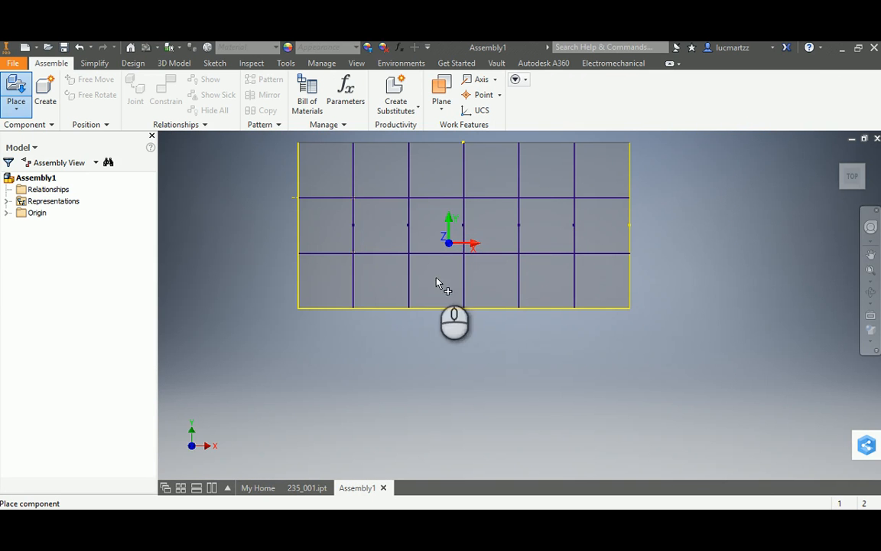
{"action": "key", "text": "F6"}
{"action": "right_click", "coordinate": [382, 170]}
{"action": "left_click", "coordinate": [442, 173]}
Step: Make the placed 235_001 component transparent so its skeleton lines show through the solid
{"action": "scroll", "coordinate": [415, 197], "scroll_direction": "down", "scroll_amount": 5}
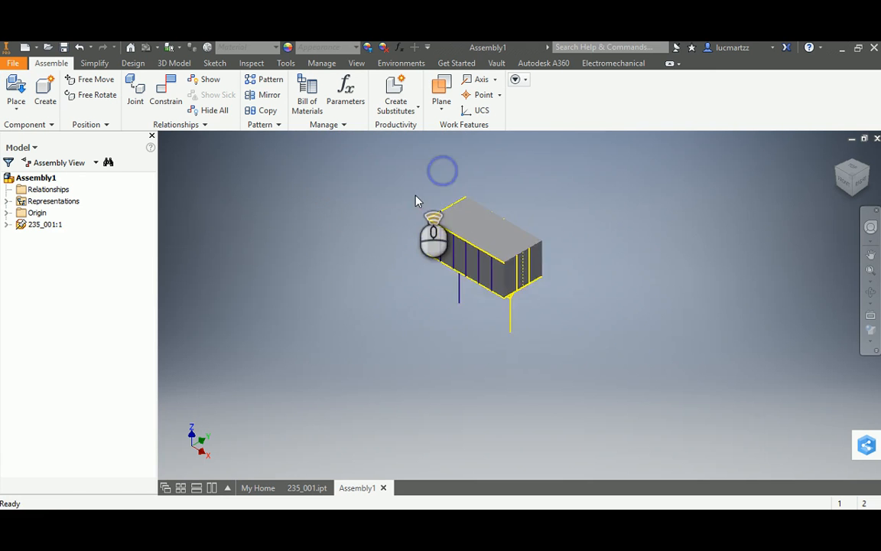
{"action": "scroll", "coordinate": [415, 217], "scroll_direction": "up", "scroll_amount": 5}
{"action": "left_click", "coordinate": [455, 231]}
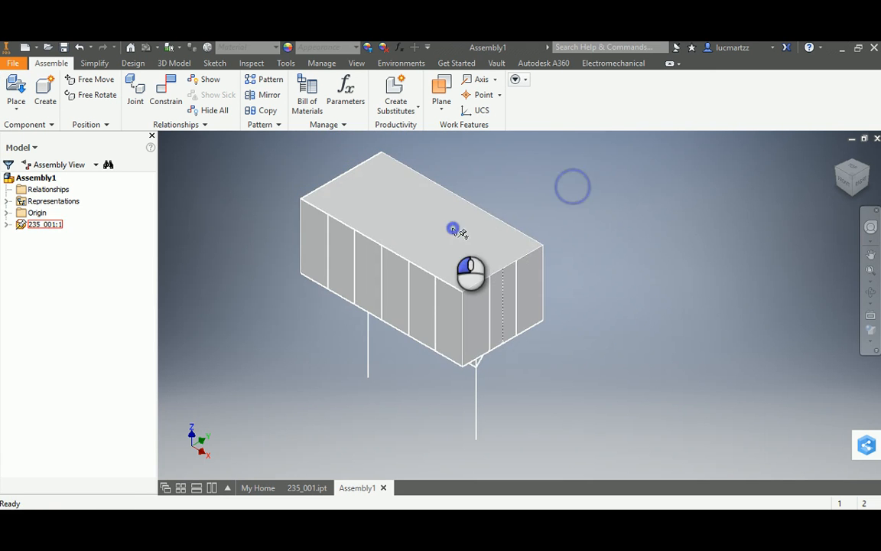
{"action": "right_click", "coordinate": [452, 230]}
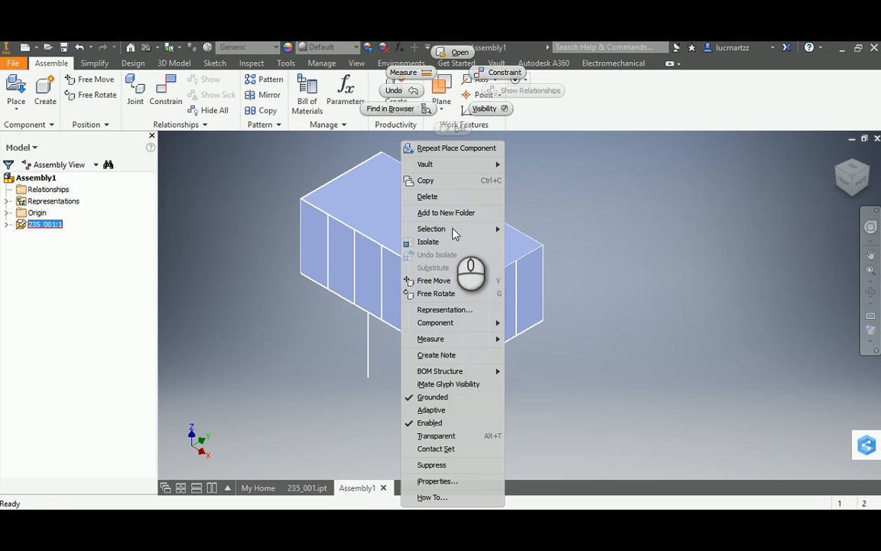
{"action": "left_click", "coordinate": [435, 436]}
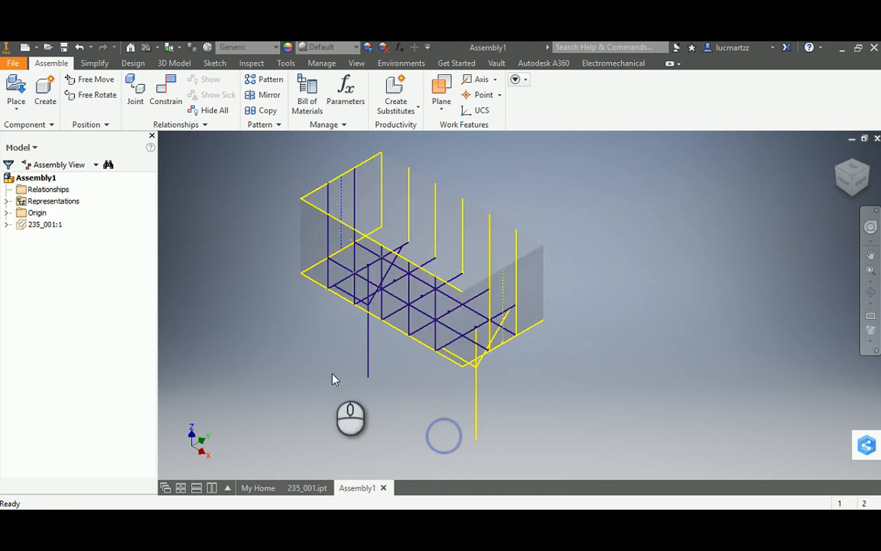
{"action": "middle_click_drag", "start_coordinate": [580, 318], "coordinate": [600, 350], "text": "shift"}
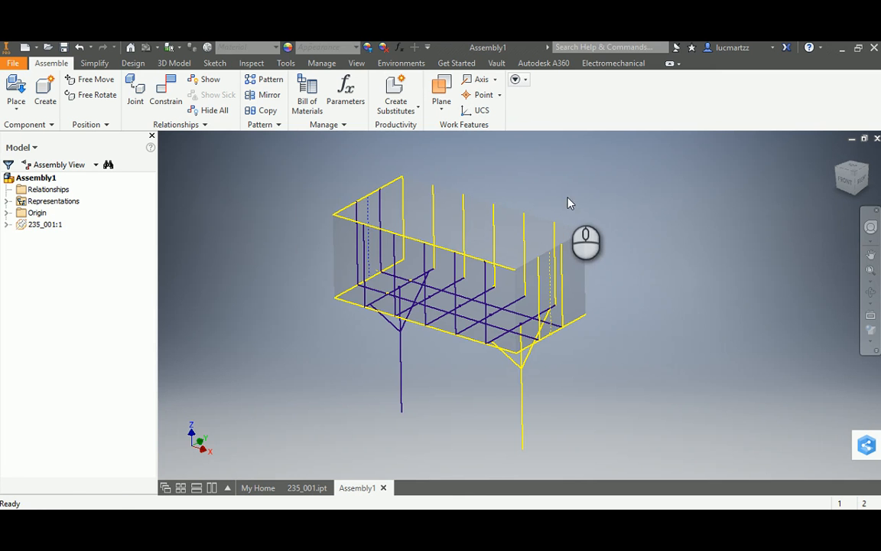
{"action": "middle_click_drag", "start_coordinate": [568, 198], "coordinate": [559, 201]}
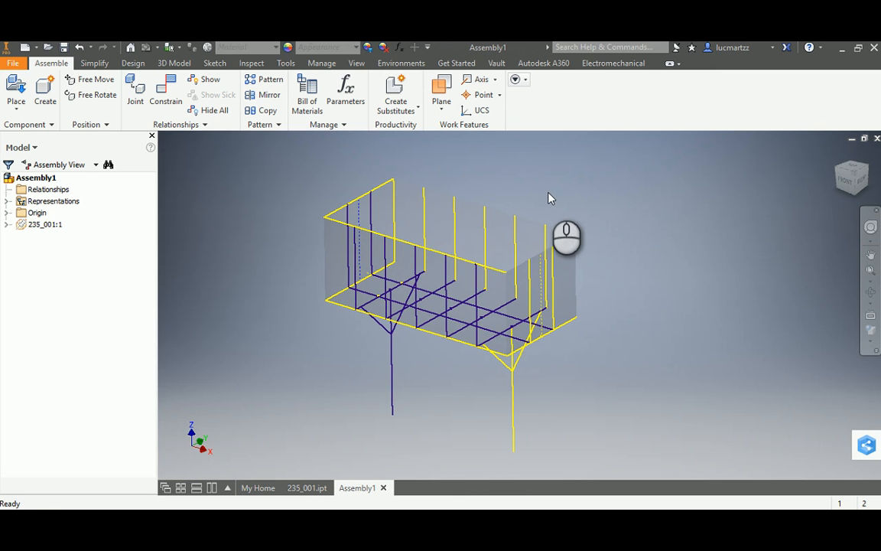
{"action": "middle_click_drag", "start_coordinate": [557, 208], "coordinate": [558, 203]}
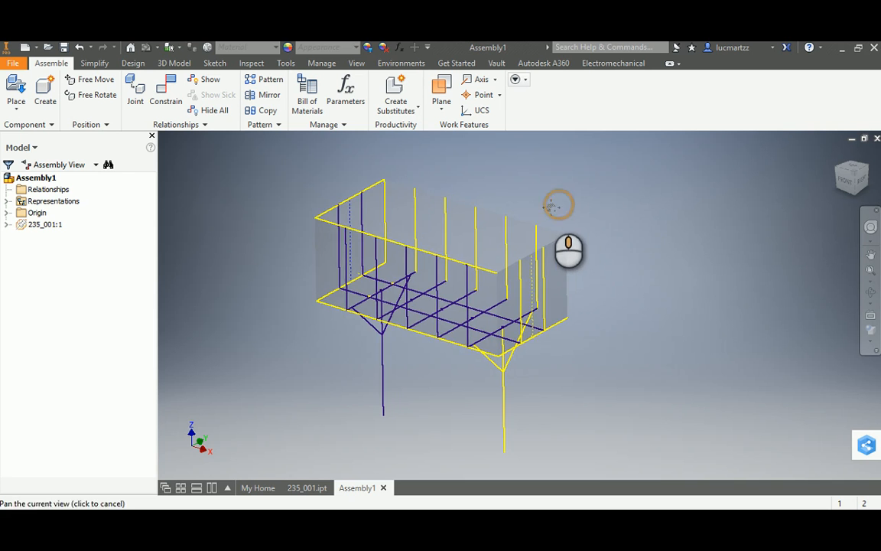
{"action": "middle_click_drag", "start_coordinate": [259, 297], "coordinate": [310, 270], "text": "shift"}
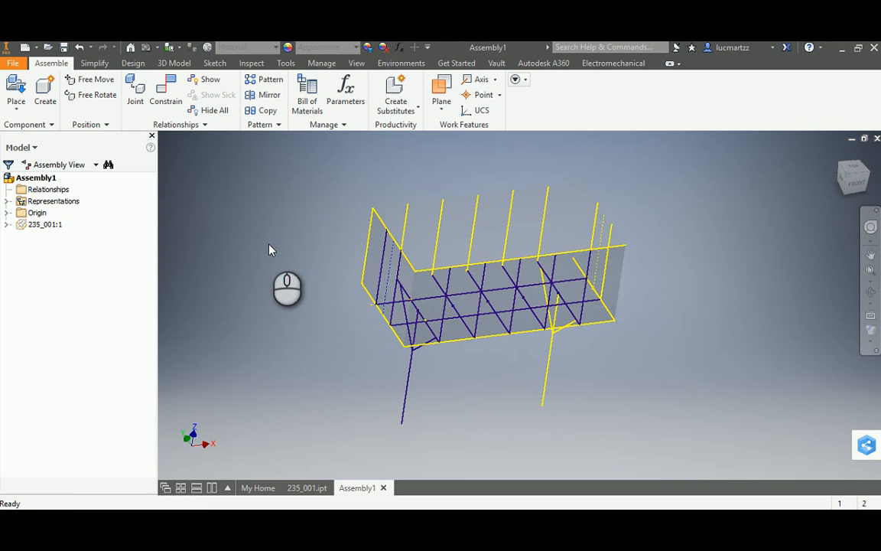
Step: Save the assembly as 235 MW in the 235 MW workspace folder
{"action": "key", "text": "ctrl+s"}
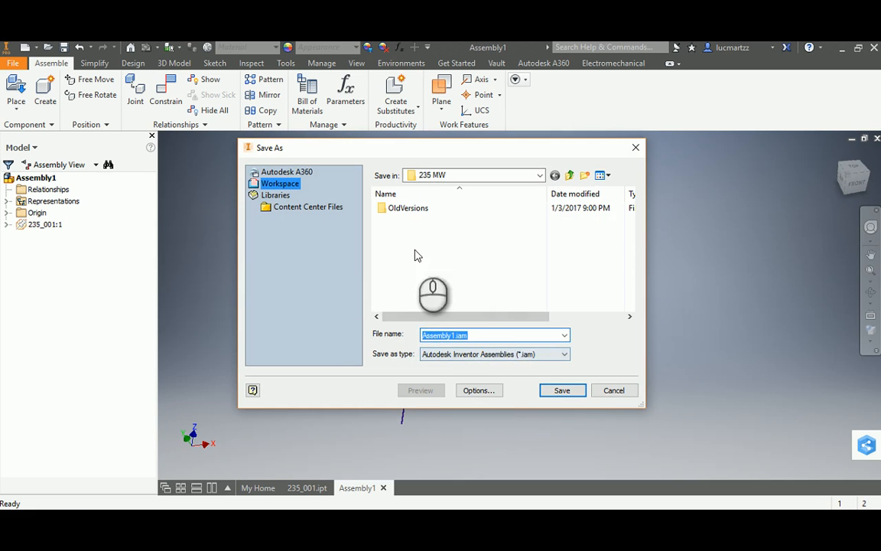
{"action": "type", "text": "2"}
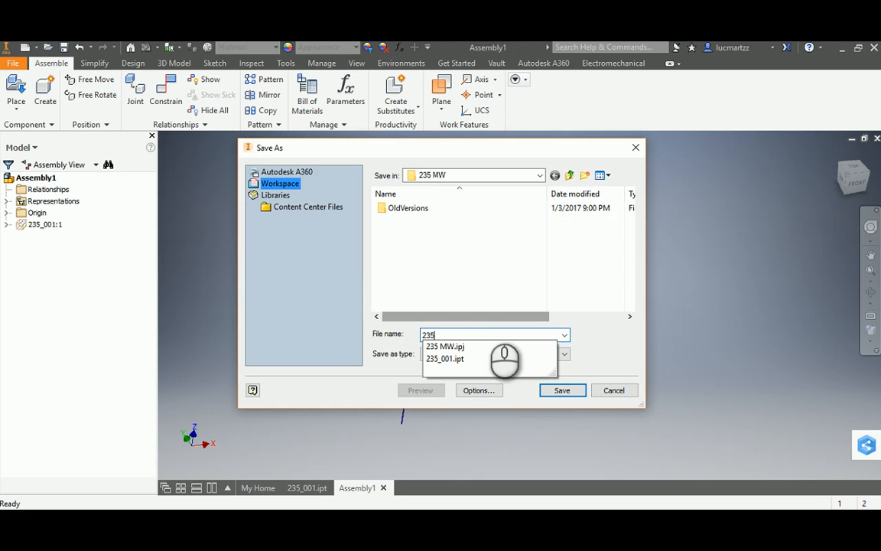
{"action": "type", "text": "35"}
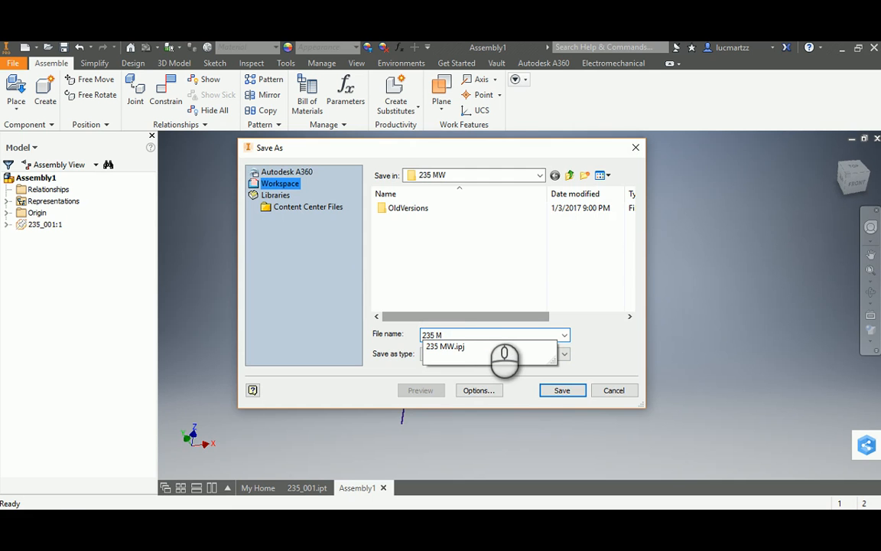
{"action": "left_click", "coordinate": [562, 390]}
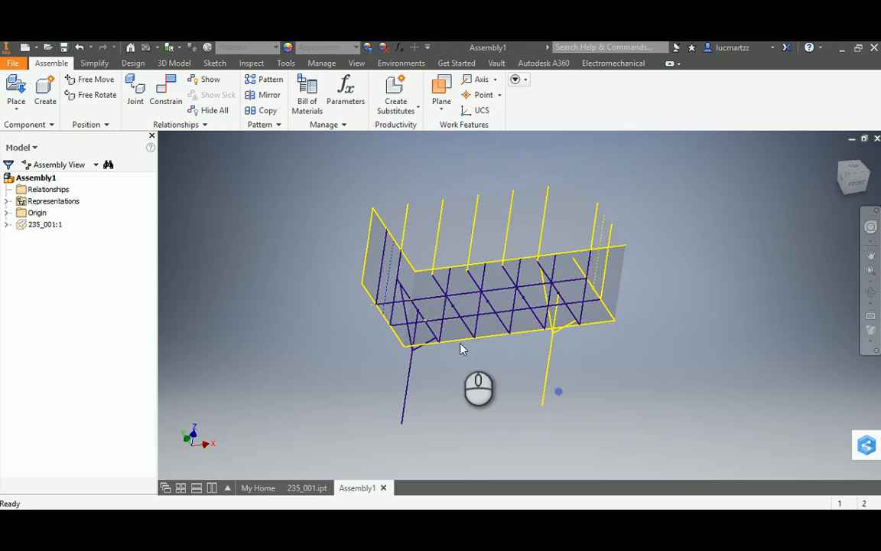
Step: Start the Insert Frame command for adding structural members to the skeleton in the assembly
{"action": "left_click", "coordinate": [138, 65]}
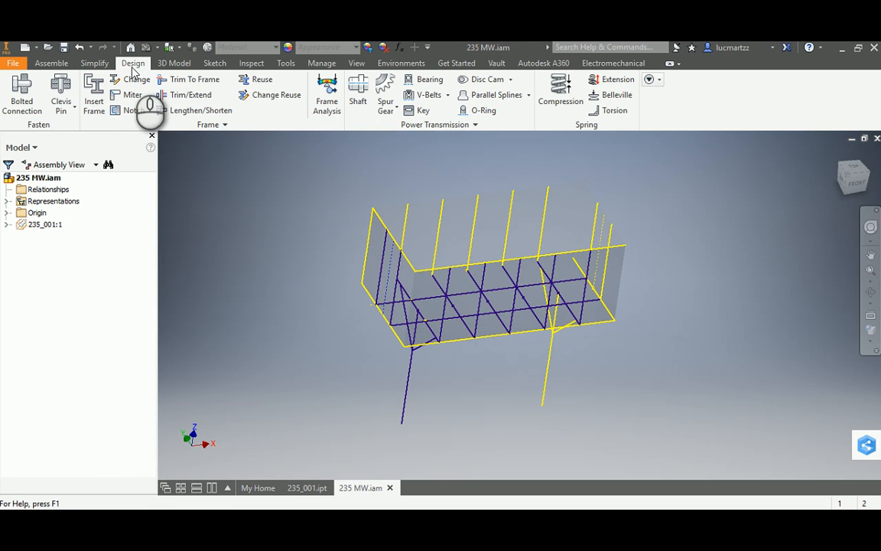
{"action": "left_click", "coordinate": [94, 109]}
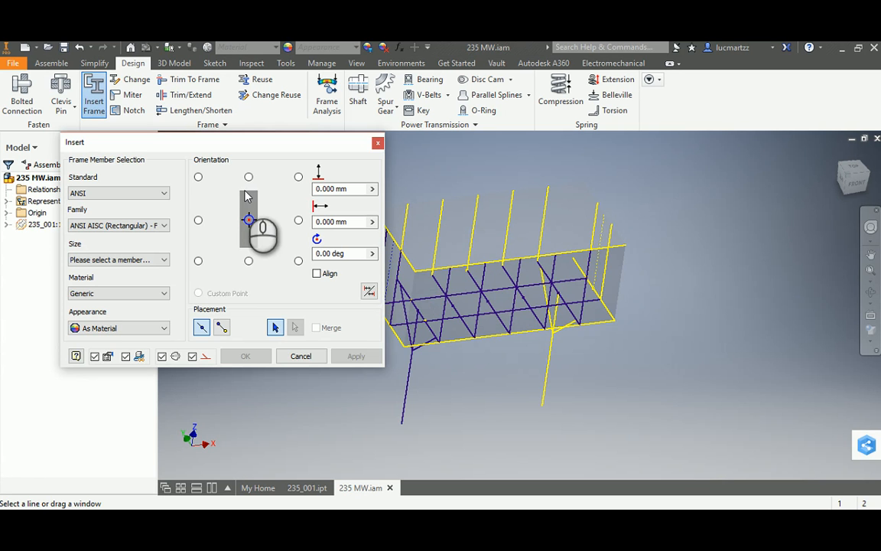
{"action": "middle_click_drag", "start_coordinate": [464, 196], "coordinate": [608, 202]}
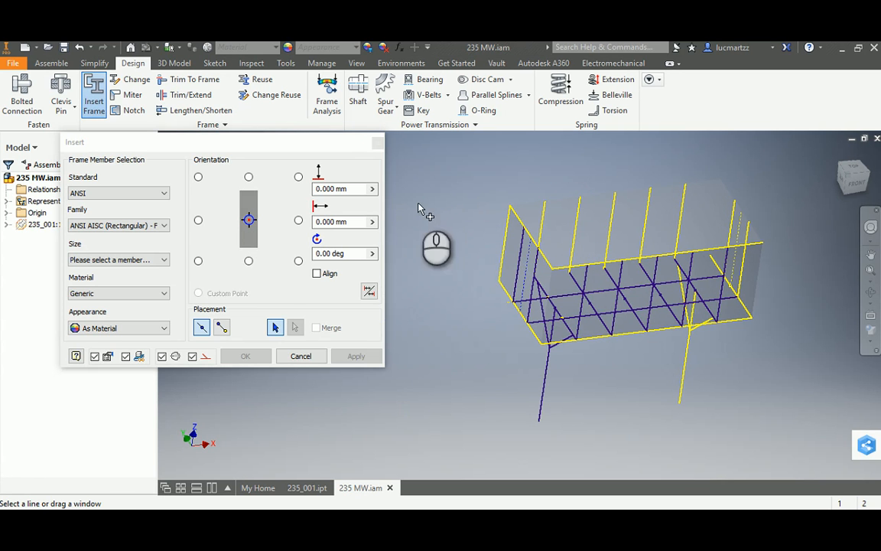
{"action": "left_click", "coordinate": [115, 192]}
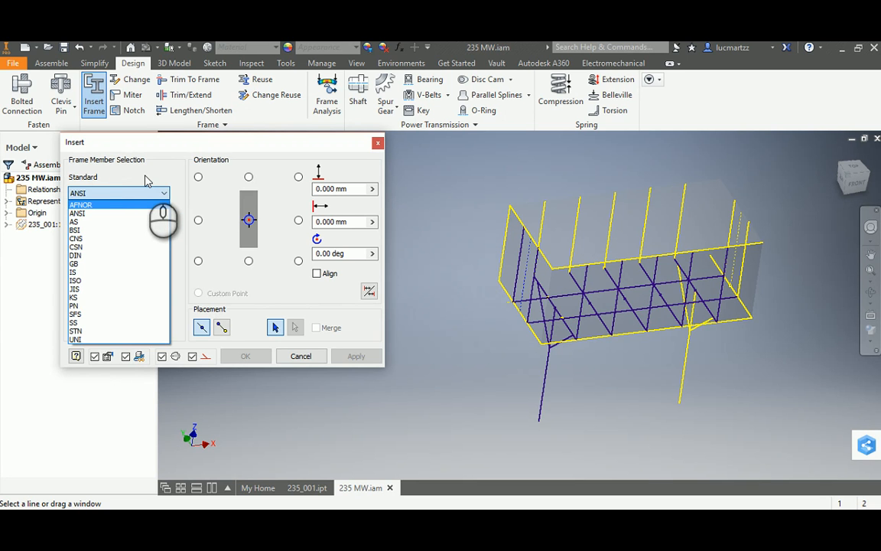
{"action": "left_click", "coordinate": [147, 180]}
{"action": "left_click", "coordinate": [110, 193]}
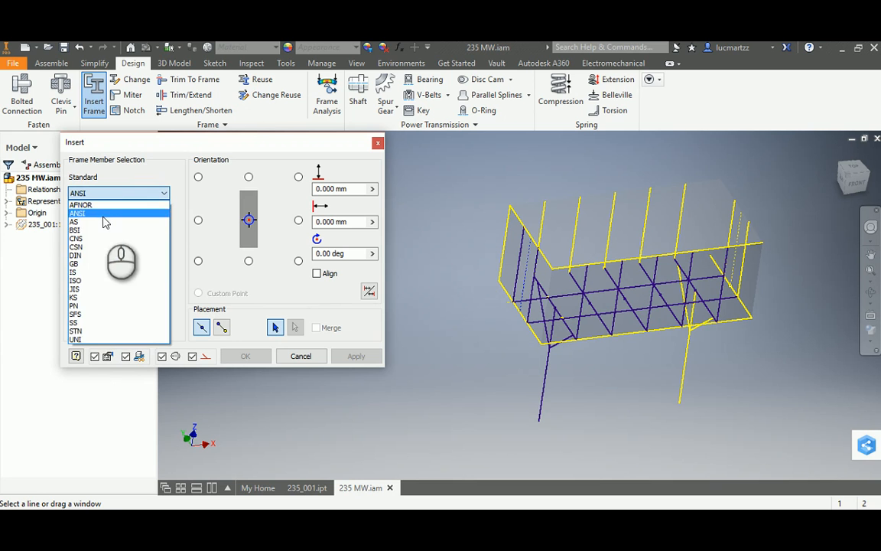
{"action": "left_click", "coordinate": [140, 178]}
{"action": "left_click", "coordinate": [135, 192]}
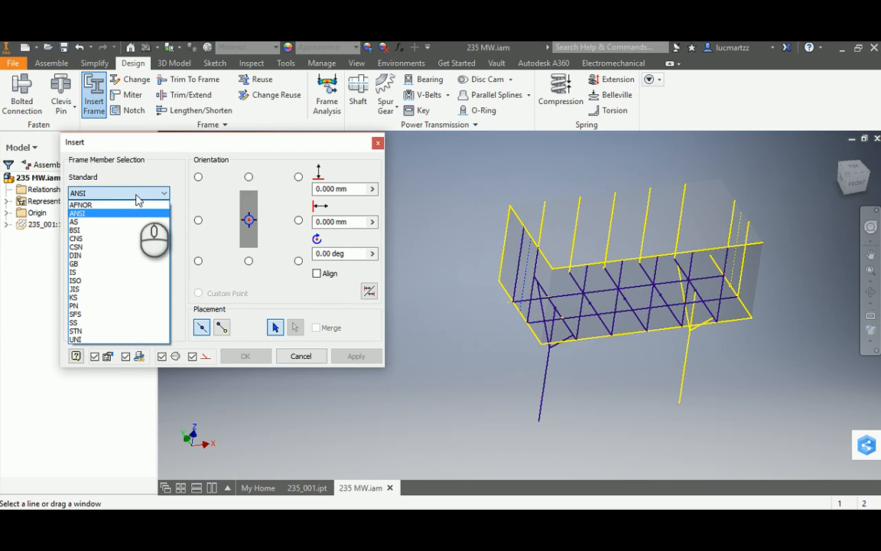
{"action": "left_click", "coordinate": [145, 177]}
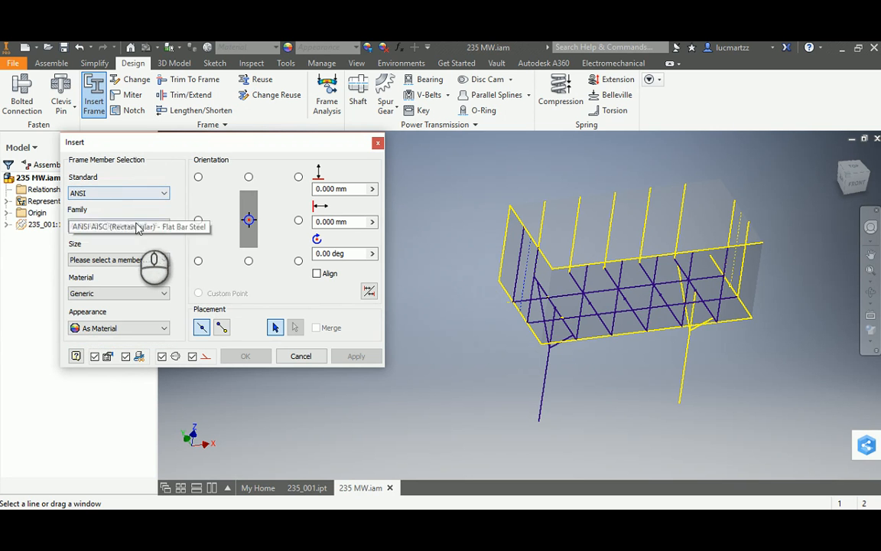
Step: Set the frame member standard to DIN and the family to DIN 59410 (Square) hot formed square steel tubes
{"action": "left_click", "coordinate": [118, 193]}
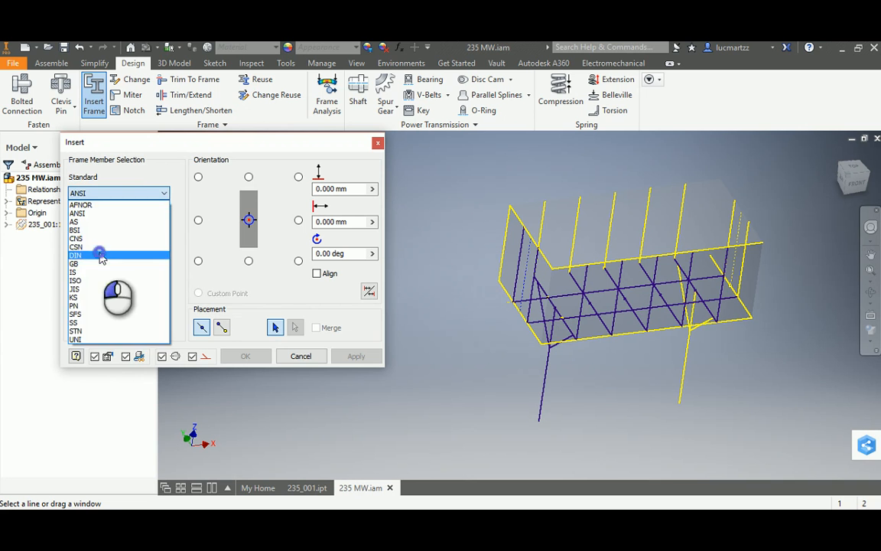
{"action": "left_click", "coordinate": [98, 255]}
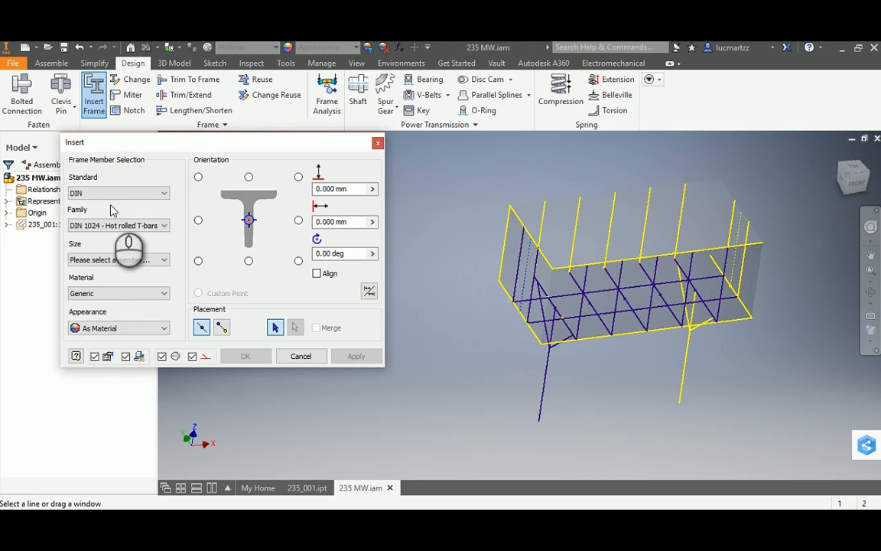
{"action": "left_click", "coordinate": [115, 225]}
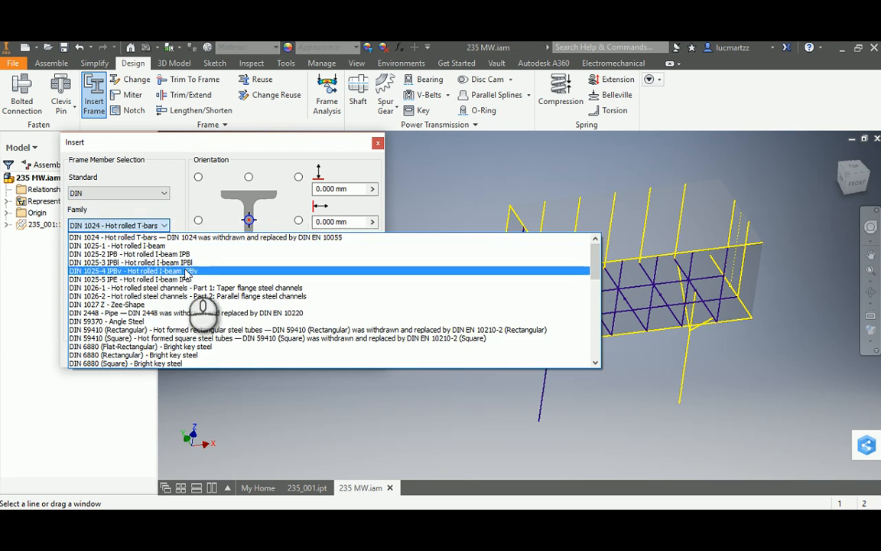
{"action": "scroll", "coordinate": [172, 306], "scroll_direction": "down", "scroll_amount": 2}
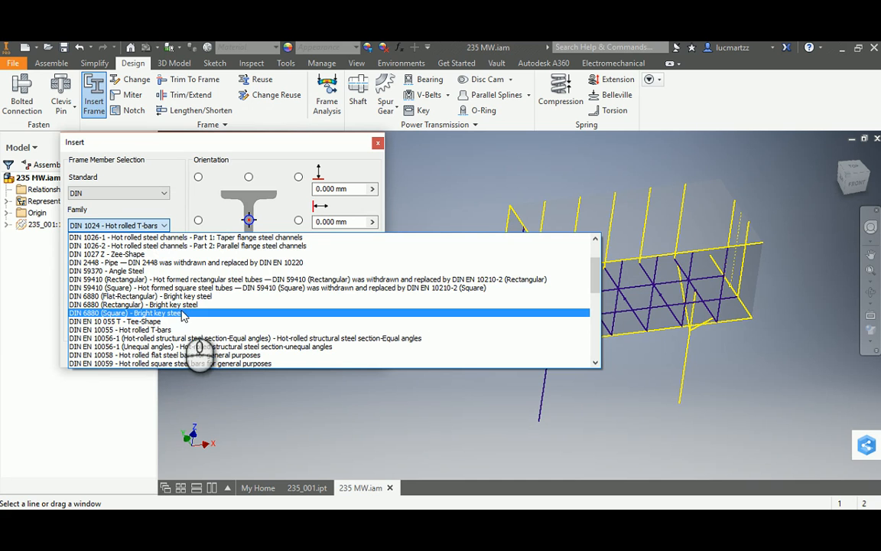
{"action": "left_click", "coordinate": [153, 287]}
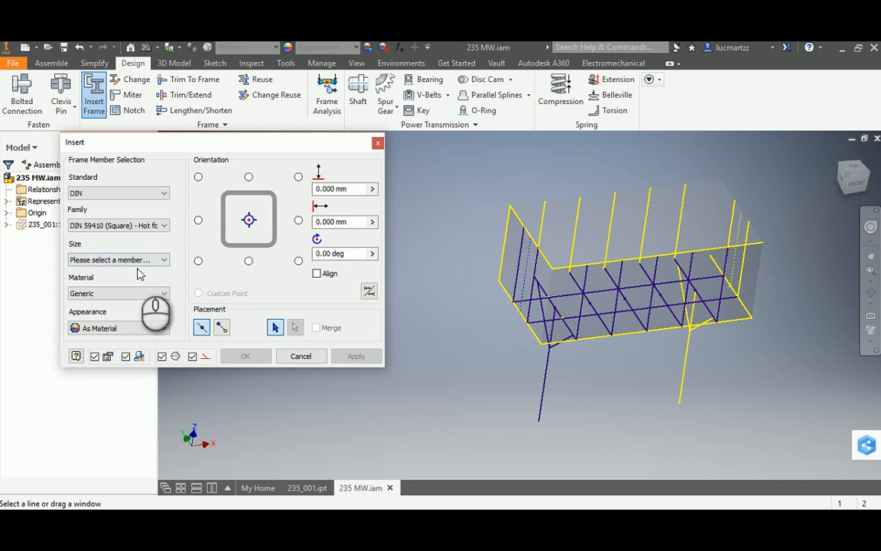
Step: Check the sizes offered for DIN 59410 (Square) tubes and look through the other DIN profile families
{"action": "left_click", "coordinate": [137, 260]}
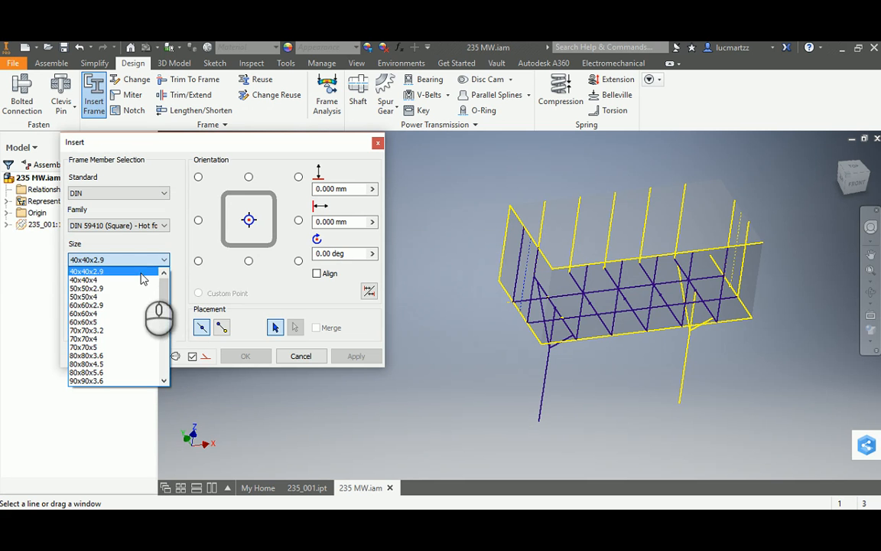
{"action": "left_click", "coordinate": [129, 230]}
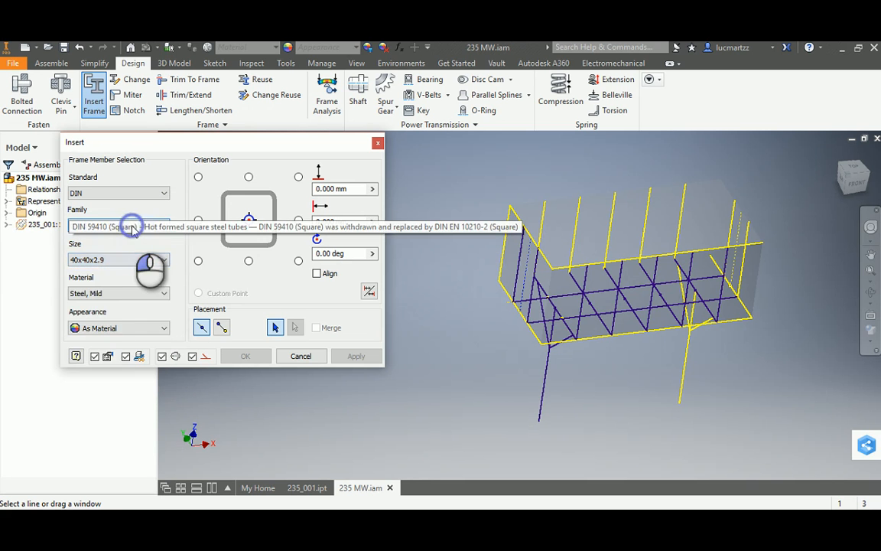
{"action": "left_click", "coordinate": [129, 230]}
{"action": "scroll", "coordinate": [176, 312], "scroll_direction": "up", "scroll_amount": 1}
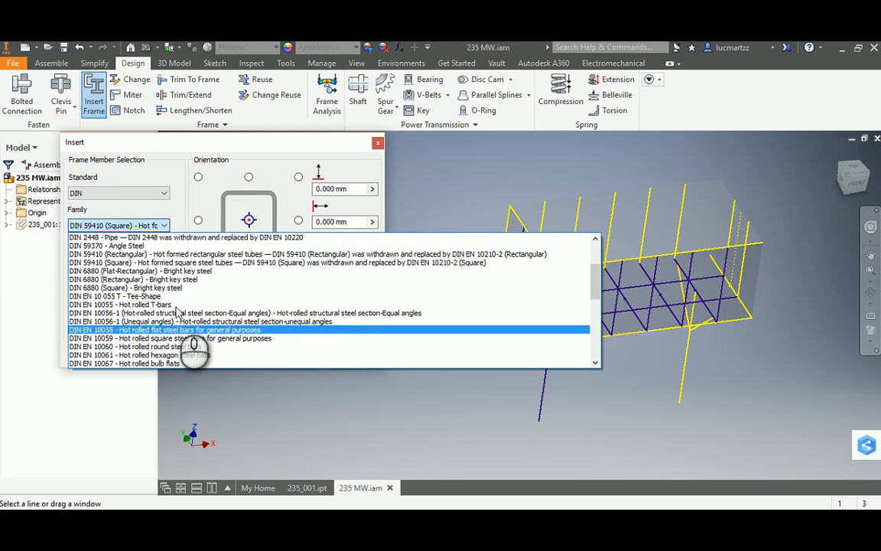
{"action": "left_click", "coordinate": [148, 262]}
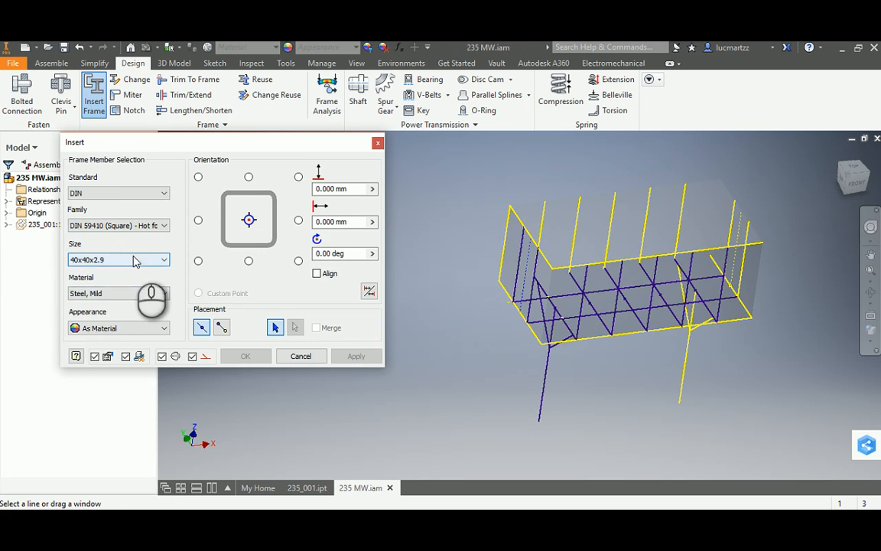
{"action": "left_click", "coordinate": [135, 260]}
{"action": "left_click", "coordinate": [145, 260]}
{"action": "left_click", "coordinate": [138, 226]}
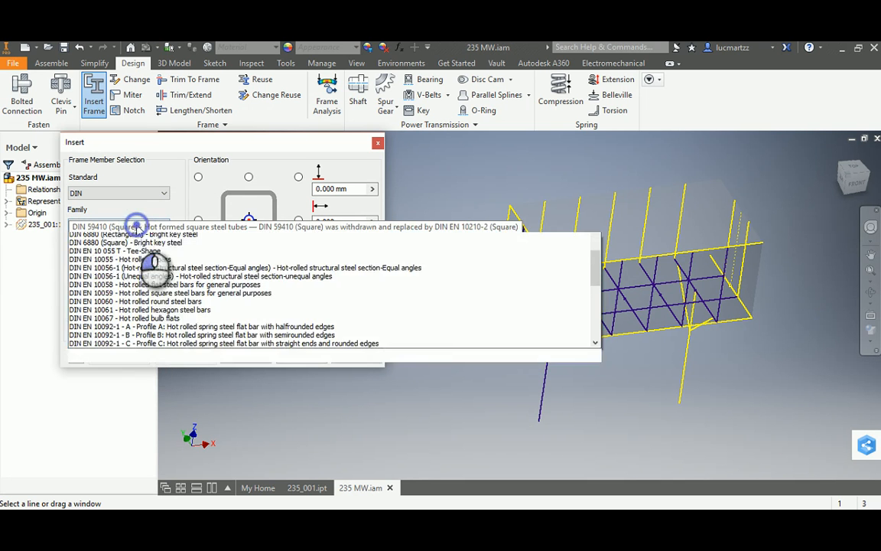
{"action": "scroll", "coordinate": [177, 331], "scroll_direction": "up", "scroll_amount": 5}
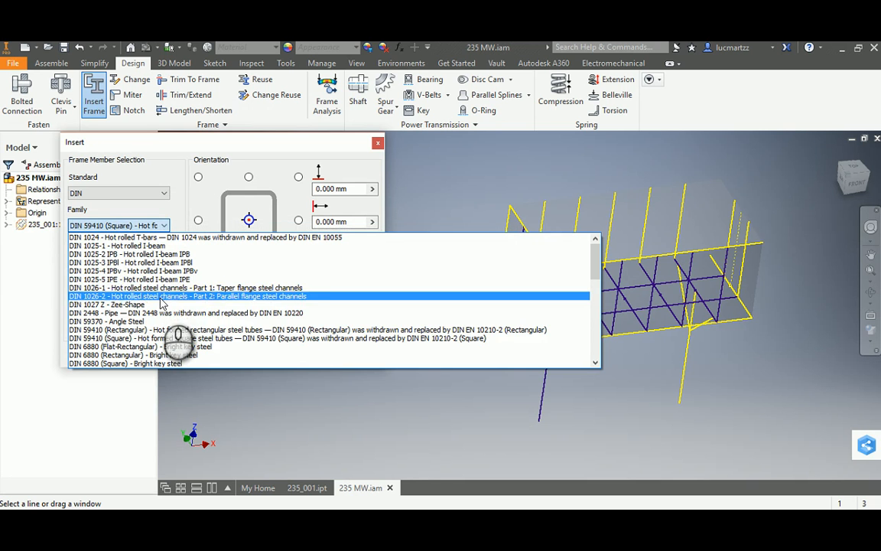
{"action": "left_click", "coordinate": [164, 338]}
Step: Set the profile family to DIN EN 10210-2 (Square) tube with size (20 x 20 x 2)
{"action": "left_click", "coordinate": [138, 225]}
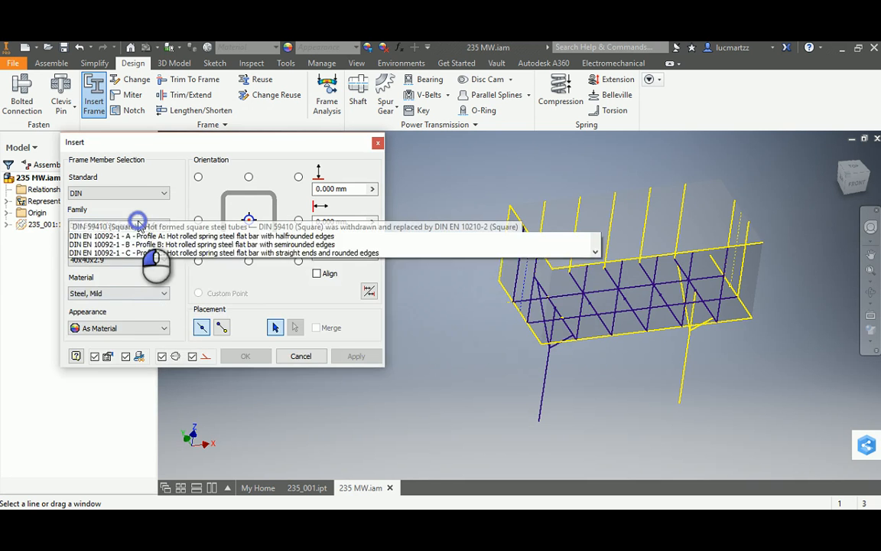
{"action": "scroll", "coordinate": [149, 302], "scroll_direction": "up", "scroll_amount": 3}
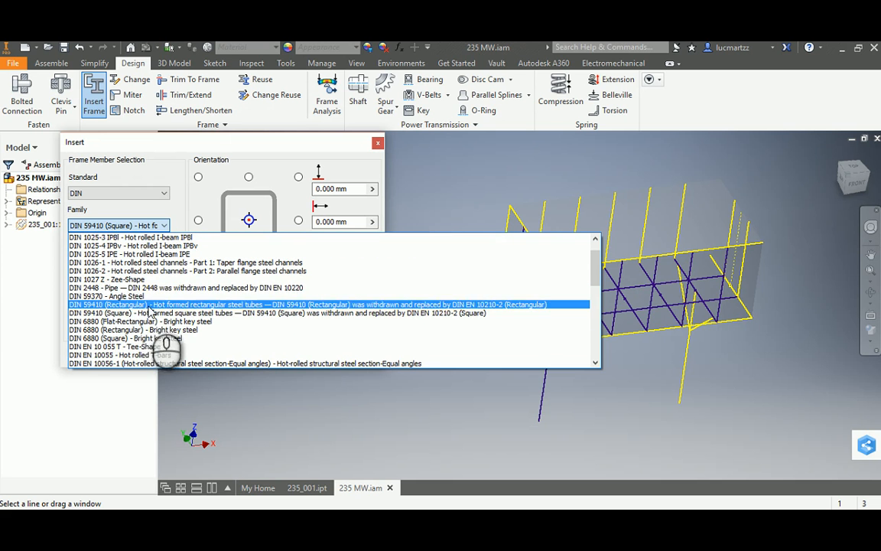
{"action": "scroll", "coordinate": [160, 306], "scroll_direction": "up", "scroll_amount": 1}
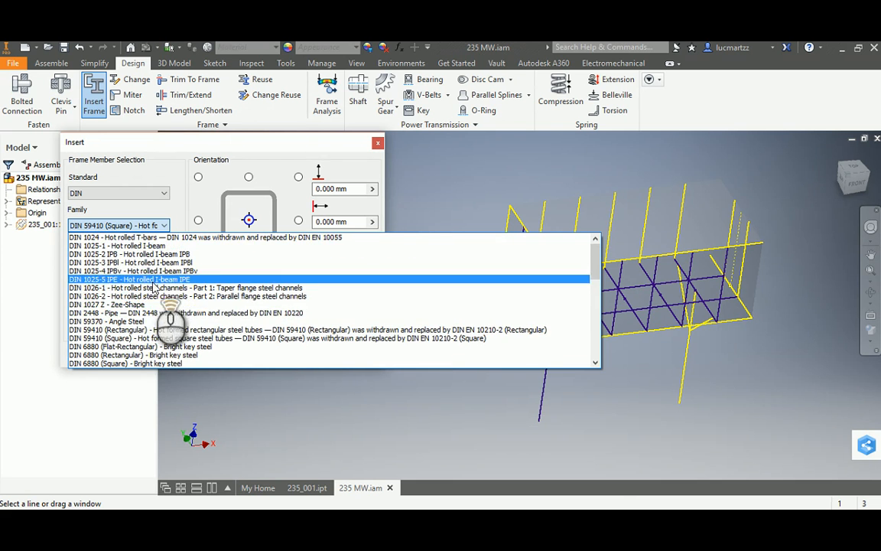
{"action": "scroll", "coordinate": [186, 280], "scroll_direction": "down", "scroll_amount": 5}
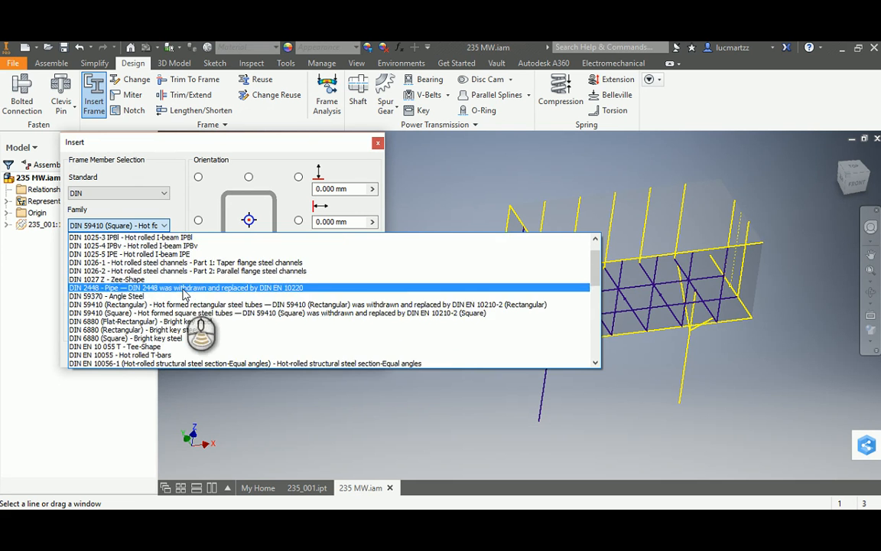
{"action": "scroll", "coordinate": [191, 324], "scroll_direction": "down", "scroll_amount": 4}
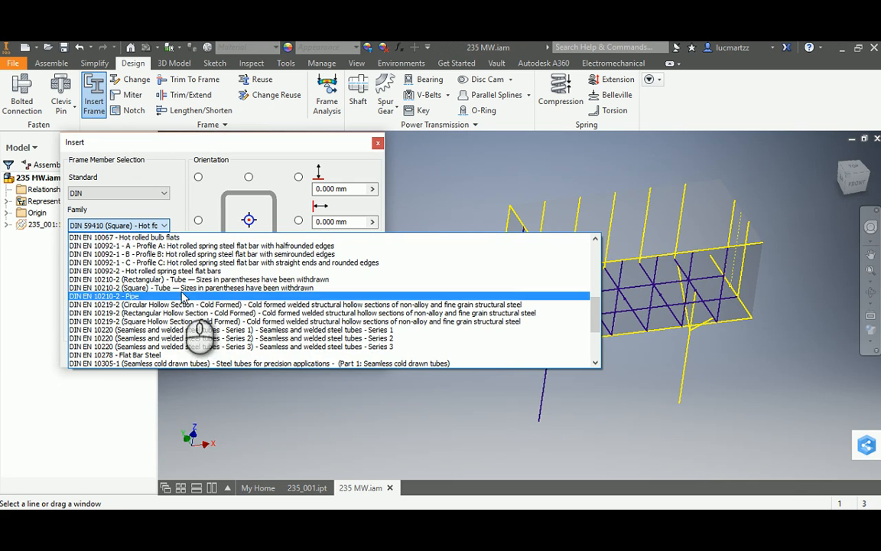
{"action": "left_click", "coordinate": [180, 288]}
{"action": "left_click", "coordinate": [135, 262]}
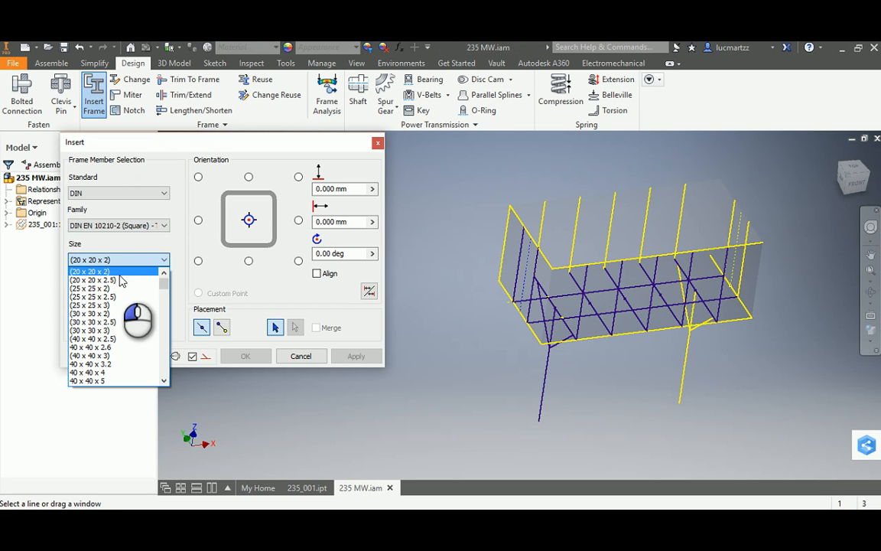
{"action": "left_click", "coordinate": [119, 274]}
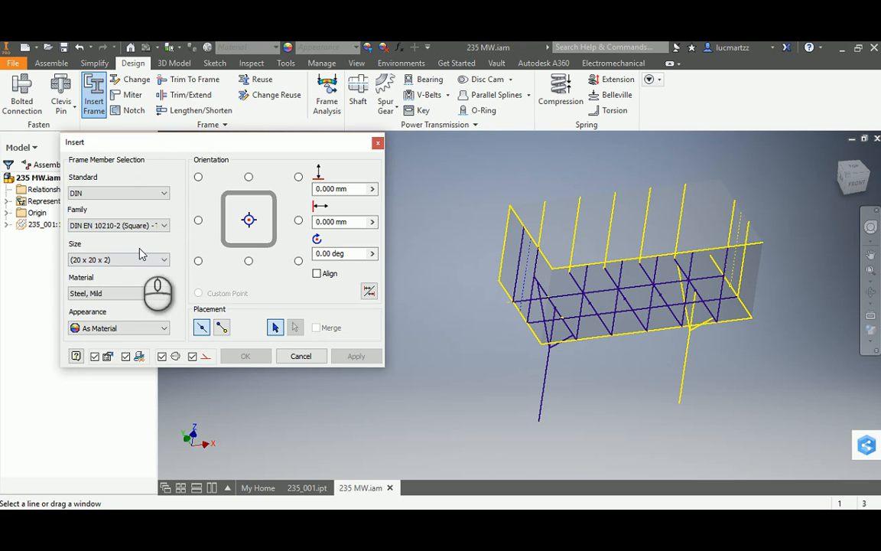
Step: Insert the square tube on the skeleton's rear-left vertical corner line, accepting the default frame, skeleton and member file names
{"action": "left_click", "coordinate": [505, 237]}
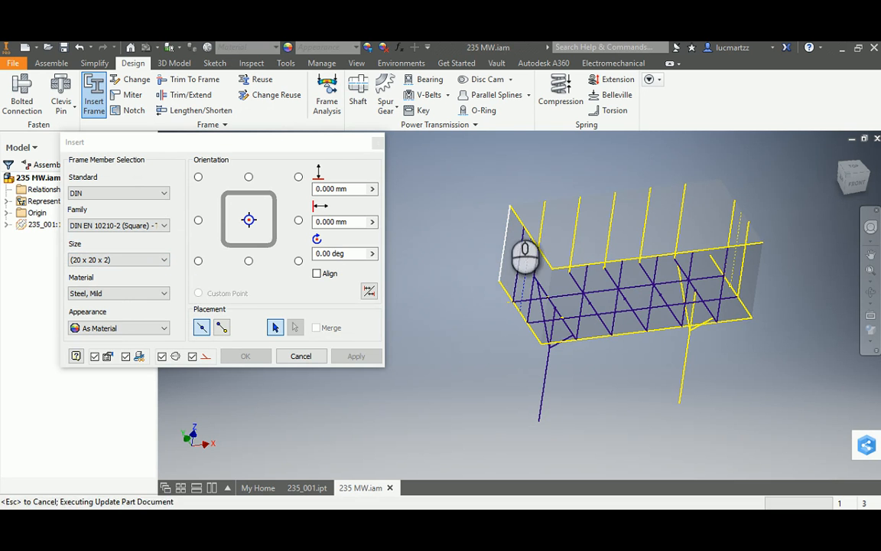
{"action": "scroll", "coordinate": [511, 220], "scroll_direction": "down", "scroll_amount": 5}
{"action": "scroll", "coordinate": [508, 223], "scroll_direction": "up", "scroll_amount": 3}
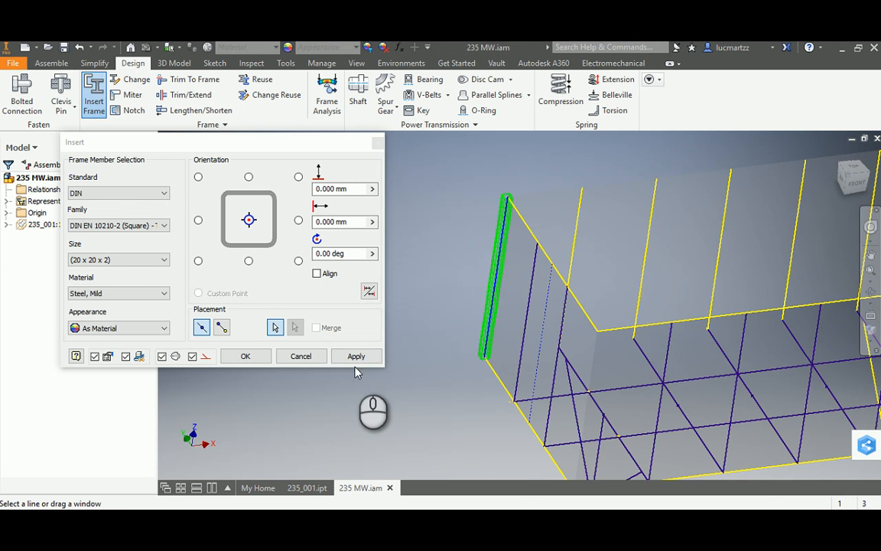
{"action": "left_click", "coordinate": [357, 358]}
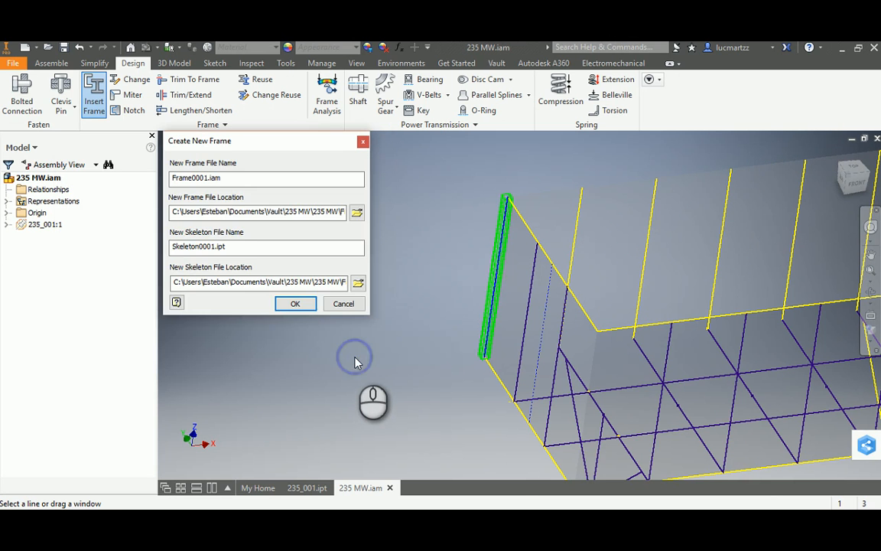
{"action": "left_click", "coordinate": [291, 303]}
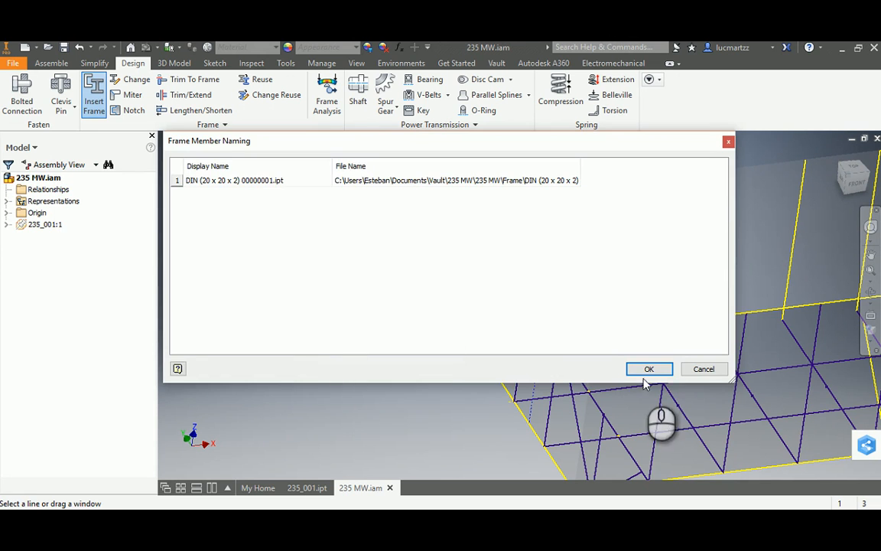
{"action": "left_click", "coordinate": [647, 370]}
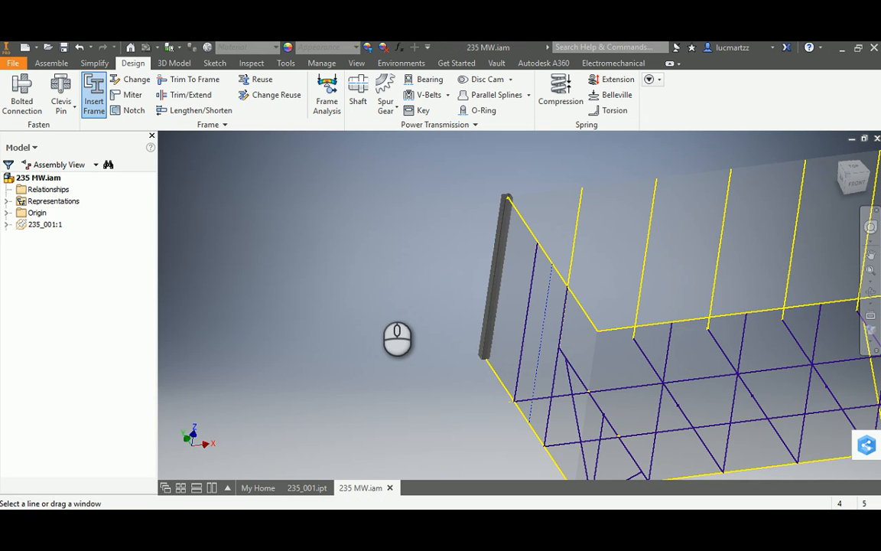
Step: Try the DIN EN 10219-2 (Rectangular Hollow Section - Cold Formed) family and check its available sizes
{"action": "middle_click_drag", "start_coordinate": [380, 298], "coordinate": [413, 287], "text": "shift"}
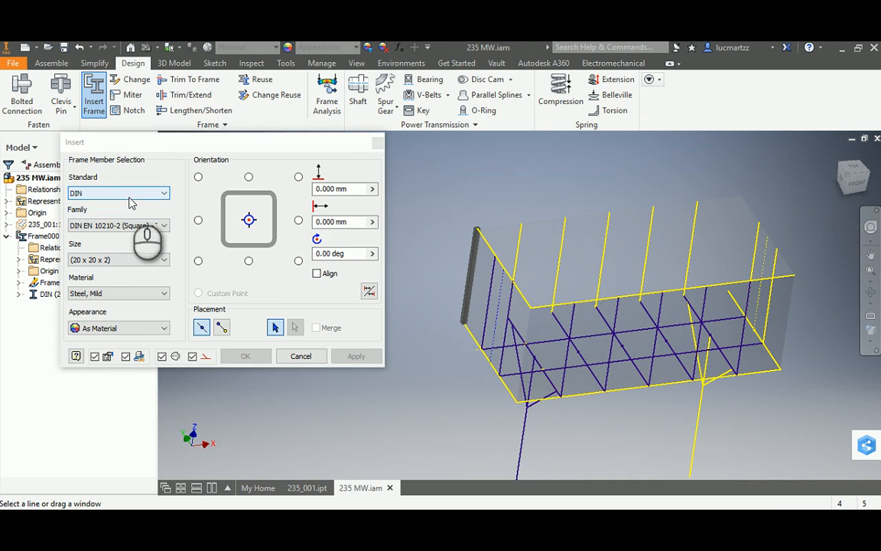
{"action": "left_click", "coordinate": [128, 224]}
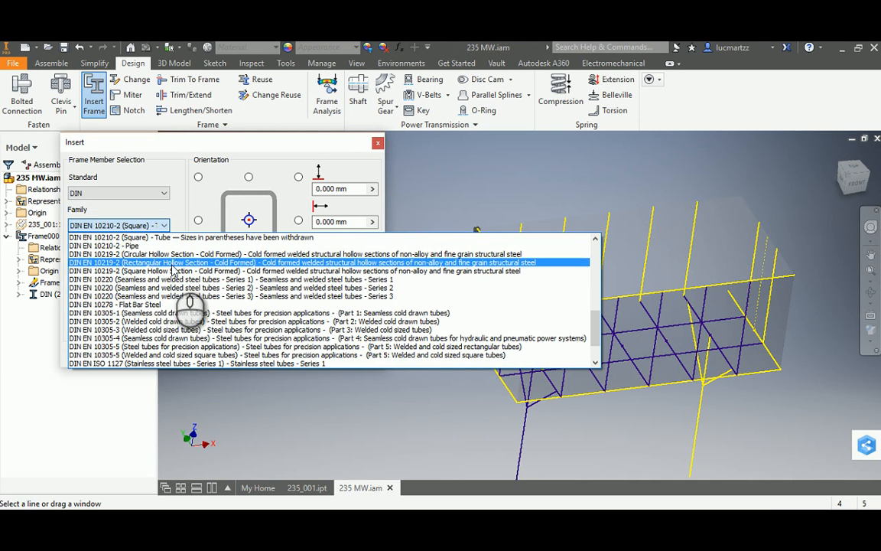
{"action": "left_click", "coordinate": [170, 264]}
{"action": "left_click", "coordinate": [140, 260]}
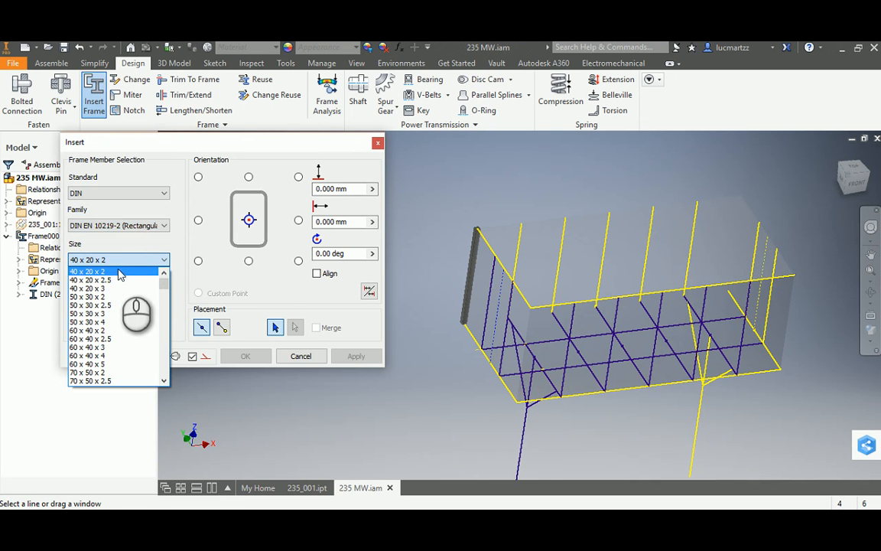
{"action": "left_click", "coordinate": [116, 226]}
Step: Set the profile family to DIN 59410 (Rectangular) hot formed rectangular steel tubes with size 50x30x2.9
{"action": "left_click", "coordinate": [116, 226]}
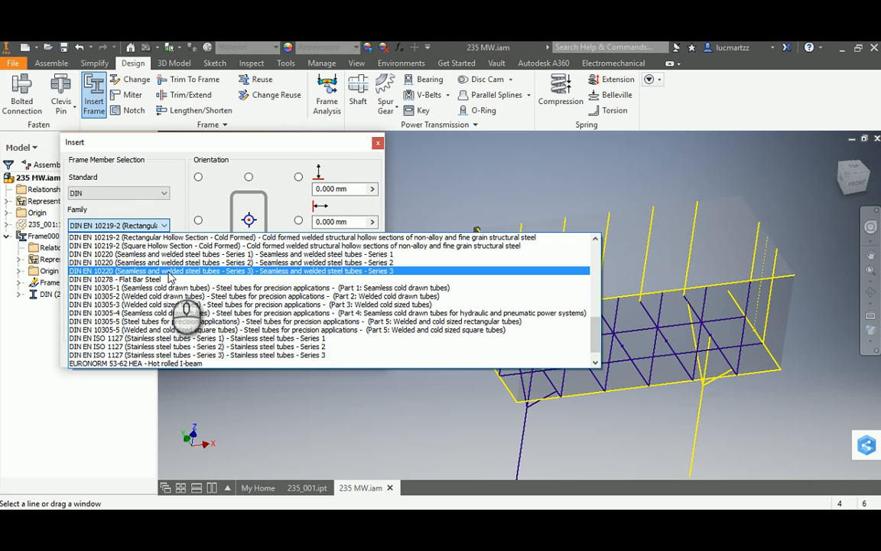
{"action": "scroll", "coordinate": [169, 277], "scroll_direction": "up", "scroll_amount": 10}
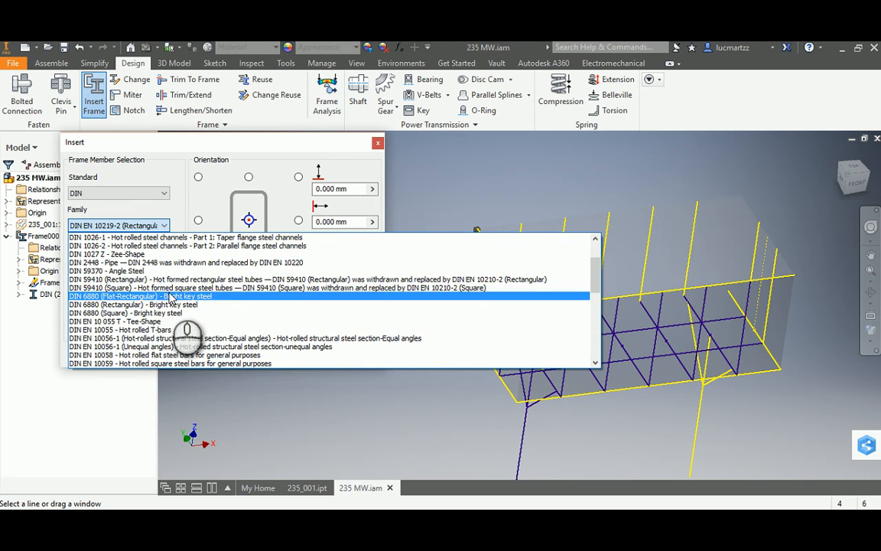
{"action": "scroll", "coordinate": [157, 284], "scroll_direction": "down", "scroll_amount": 1}
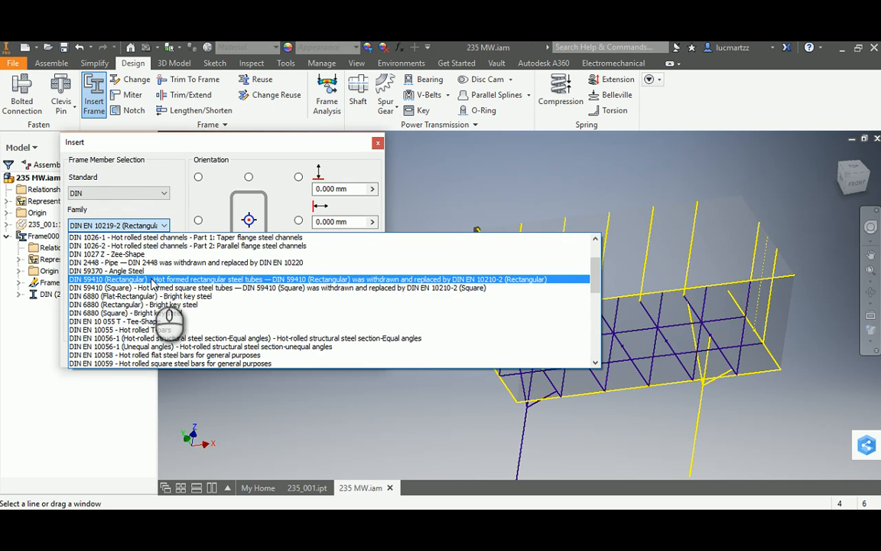
{"action": "left_click", "coordinate": [153, 280]}
{"action": "left_click", "coordinate": [141, 260]}
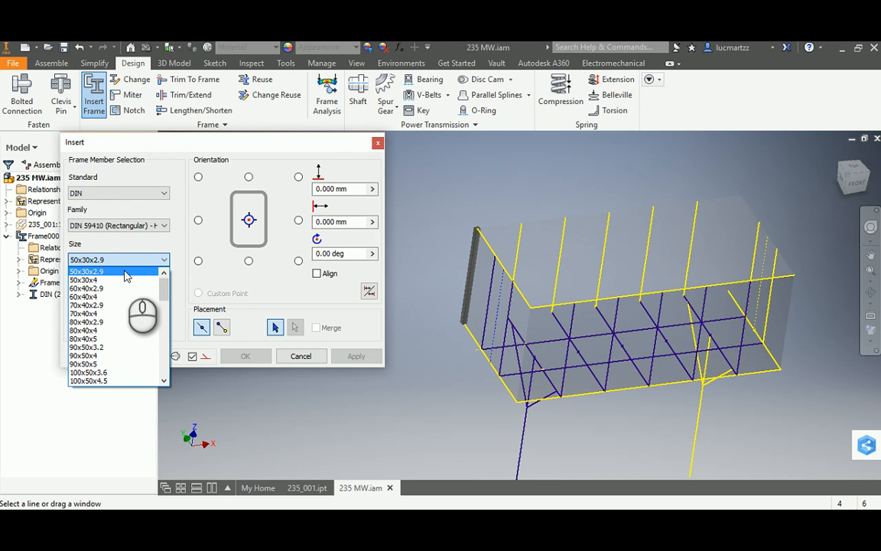
{"action": "left_click", "coordinate": [128, 271]}
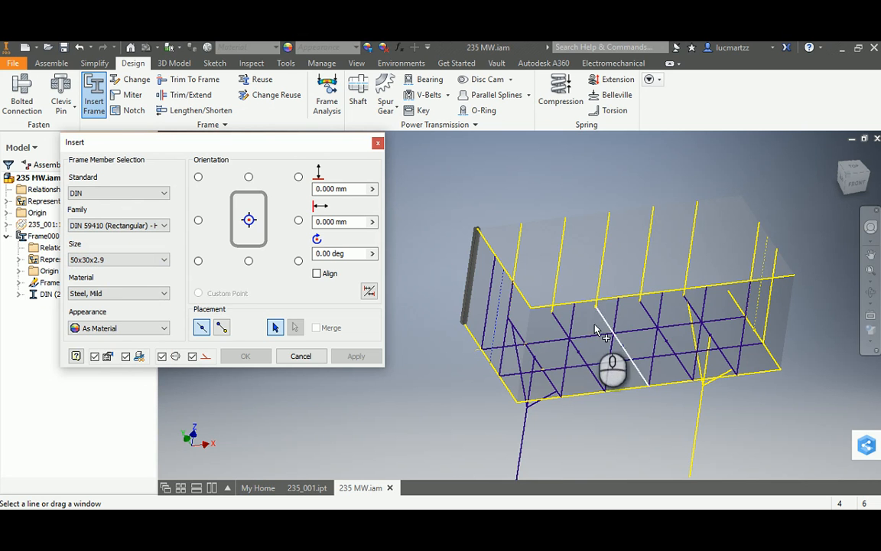
Step: Select the four top perimeter lines of the skeleton as the path for the 50x30x2.9 rectangular tubes
{"action": "left_click", "coordinate": [562, 308]}
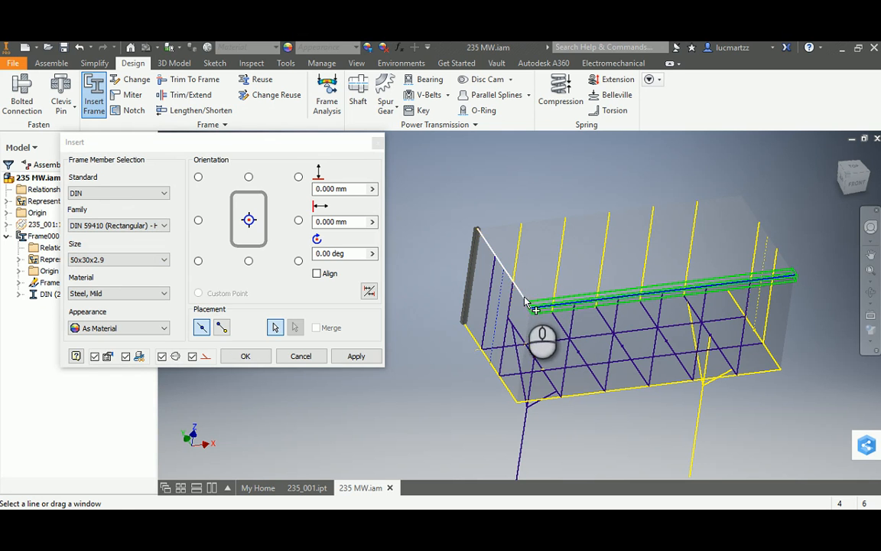
{"action": "left_click", "coordinate": [512, 226]}
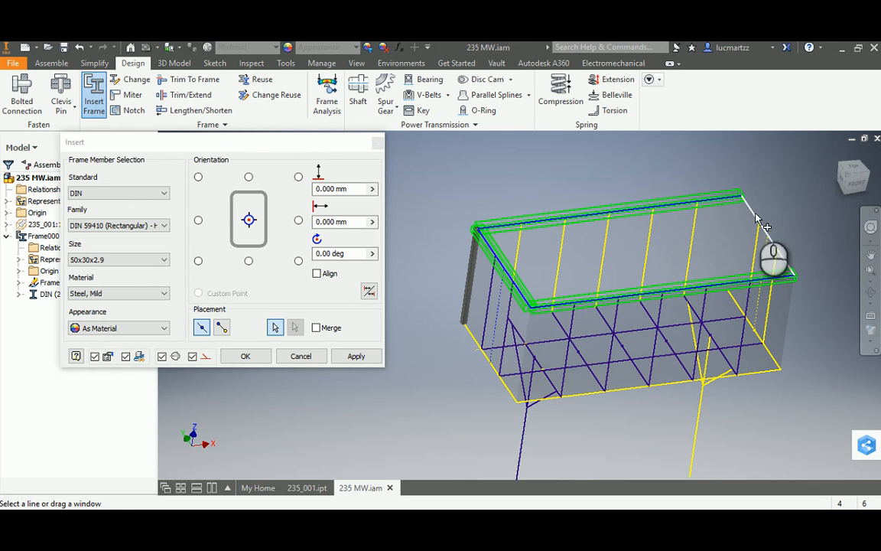
{"action": "left_click", "coordinate": [754, 213]}
Step: Set the top tubes' orientation anchor to the profile's middle-right point so they sit below the skeleton lines
{"action": "left_click", "coordinate": [855, 184]}
{"action": "scroll", "coordinate": [612, 313], "scroll_direction": "up", "scroll_amount": 6}
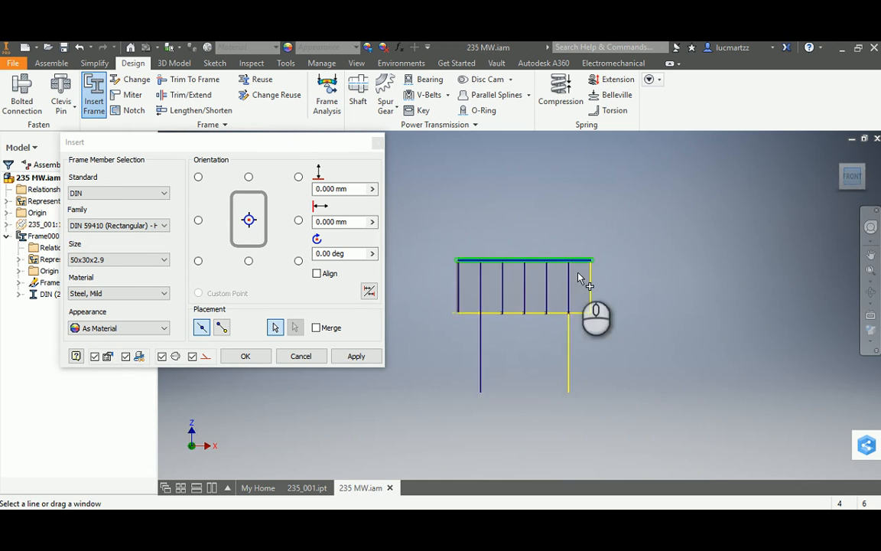
{"action": "middle_click_drag", "start_coordinate": [630, 308], "coordinate": [618, 321]}
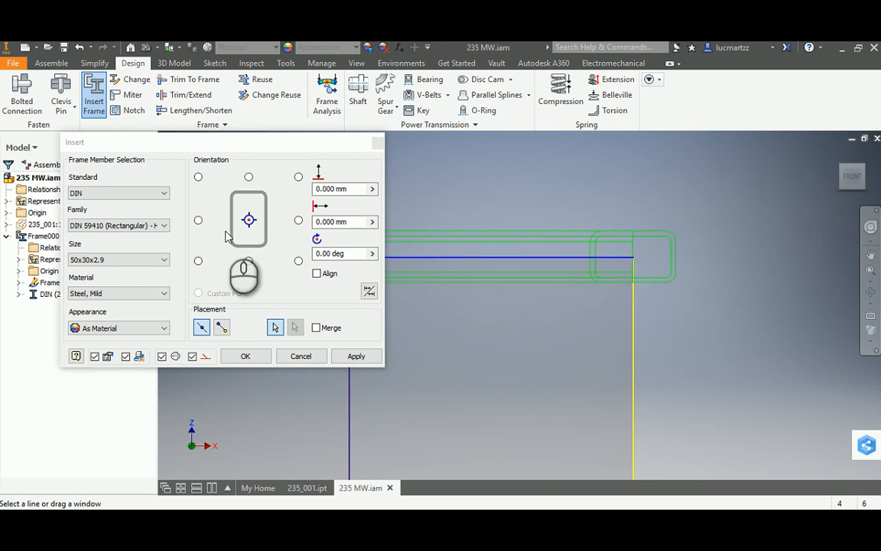
{"action": "left_click", "coordinate": [199, 220]}
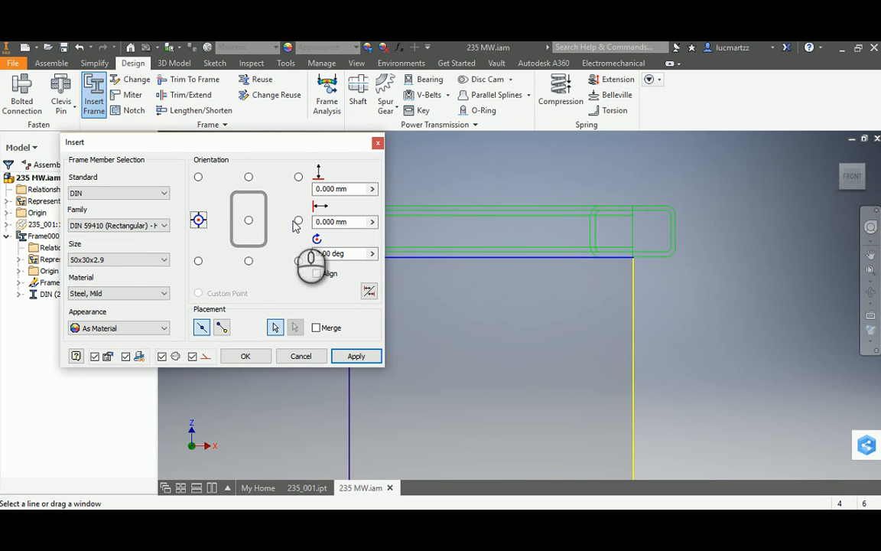
{"action": "scroll", "coordinate": [650, 229], "scroll_direction": "down", "scroll_amount": 4}
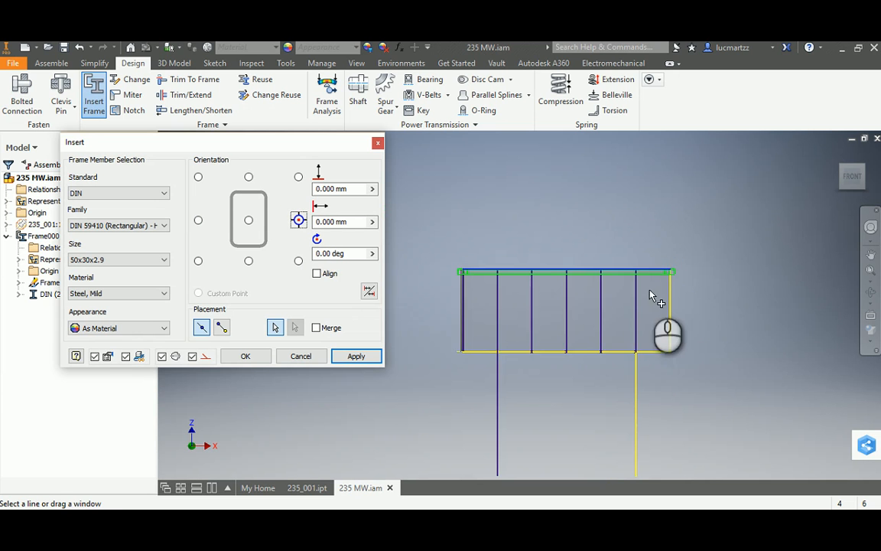
Step: Check the tube placement at the corners and insert the four top perimeter tubes, accepting the default member file names
{"action": "middle_click_drag", "start_coordinate": [542, 310], "coordinate": [563, 314], "text": "shift"}
{"action": "scroll", "coordinate": [496, 275], "scroll_direction": "up", "scroll_amount": 6}
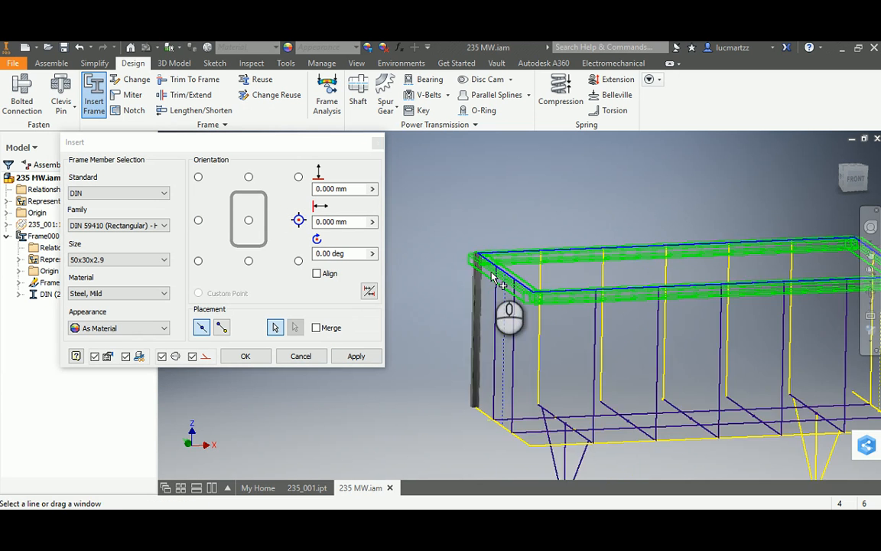
{"action": "left_click", "coordinate": [856, 170]}
{"action": "scroll", "coordinate": [469, 276], "scroll_direction": "up", "scroll_amount": 5}
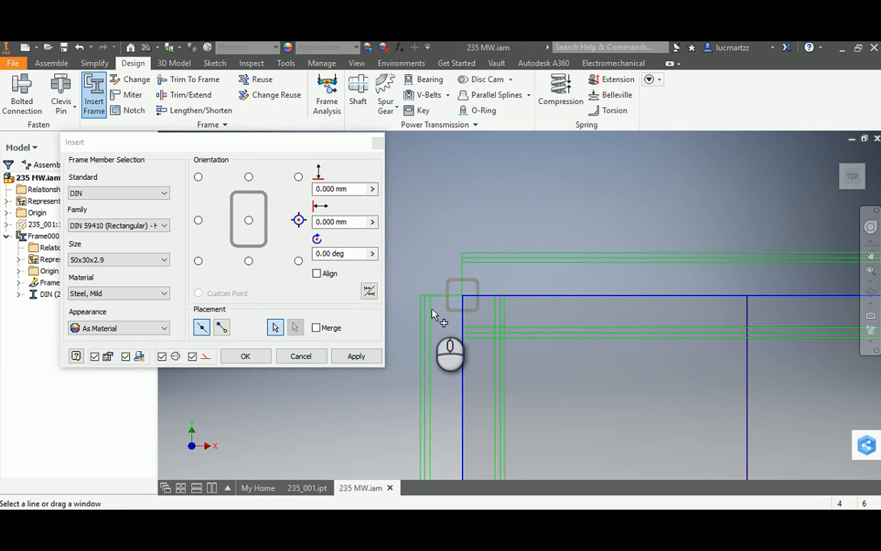
{"action": "scroll", "coordinate": [478, 303], "scroll_direction": "up", "scroll_amount": 5}
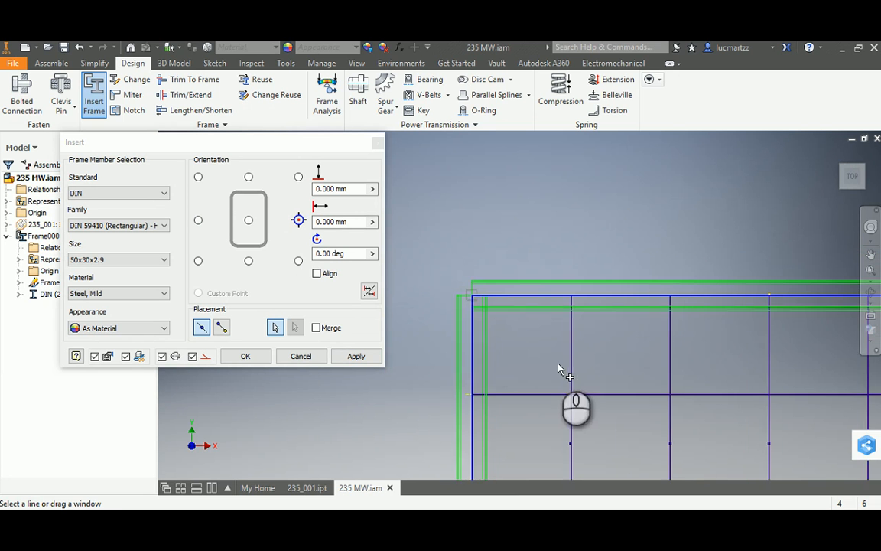
{"action": "middle_click_drag", "start_coordinate": [558, 369], "coordinate": [329, 370], "text": "shift"}
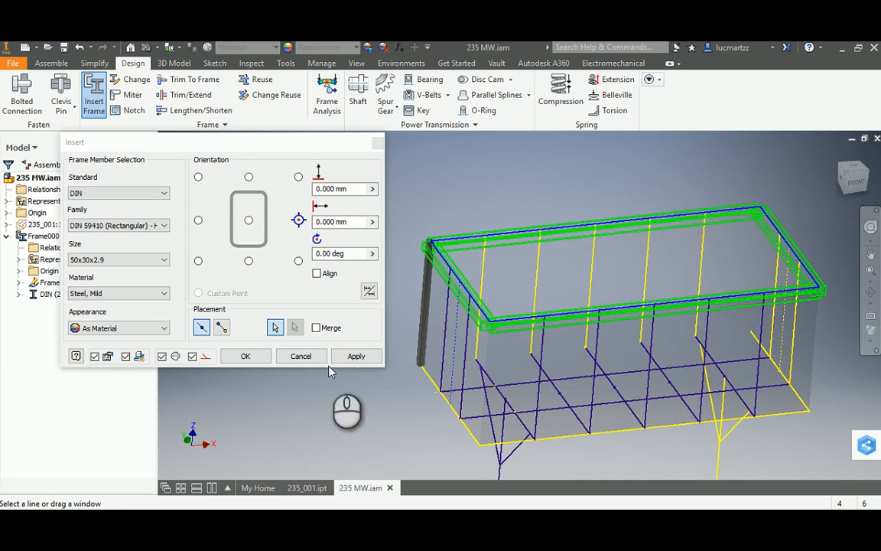
{"action": "left_click", "coordinate": [245, 356]}
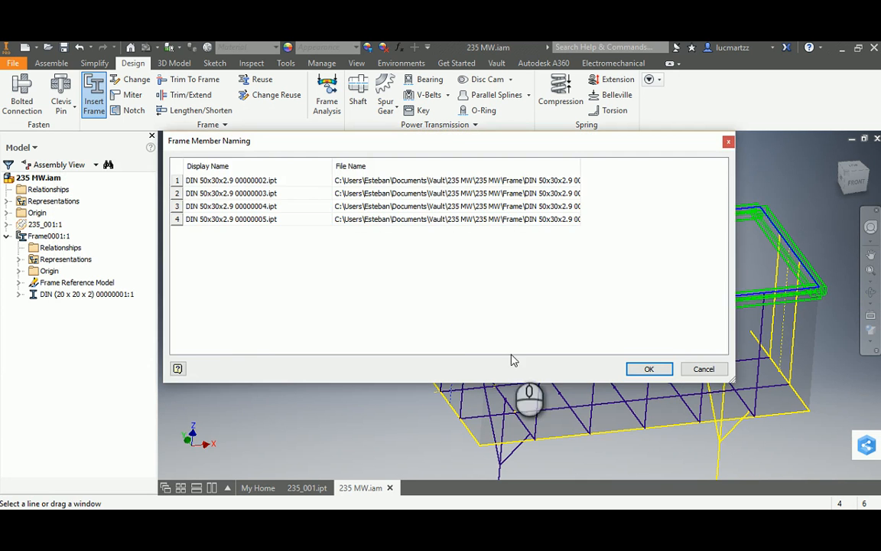
{"action": "left_click", "coordinate": [649, 369]}
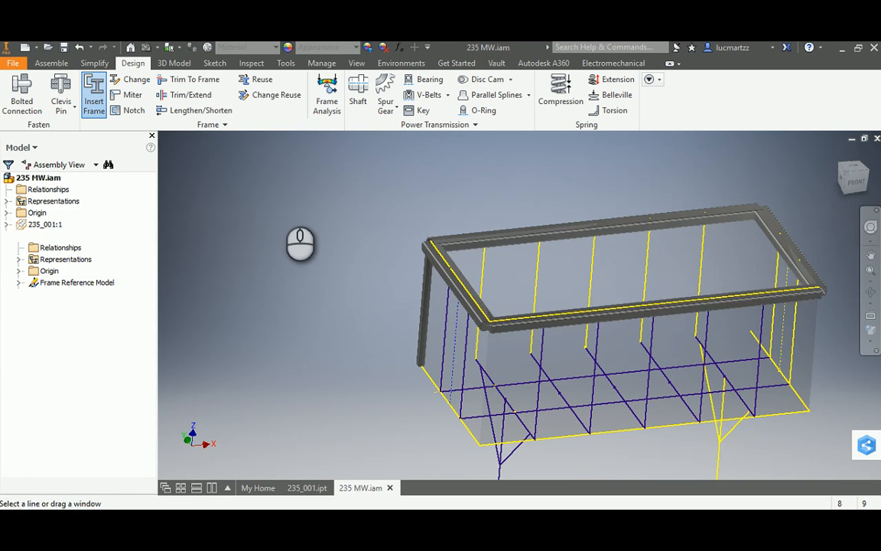
{"action": "left_click", "coordinate": [293, 189]}
Step: Miter the rear-left corner of the top frame between the left side tube and the rear tube
{"action": "middle_click_drag", "start_coordinate": [364, 254], "coordinate": [283, 209]}
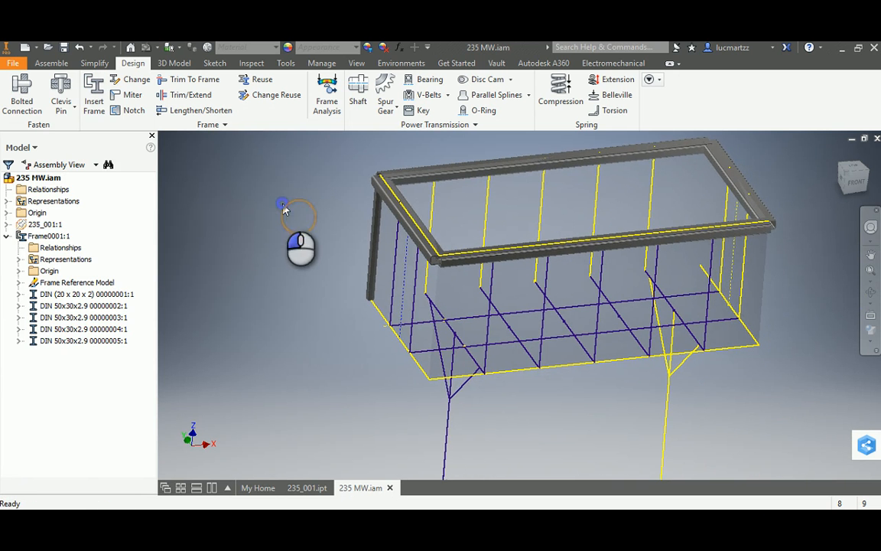
{"action": "scroll", "coordinate": [326, 186], "scroll_direction": "down", "scroll_amount": 3}
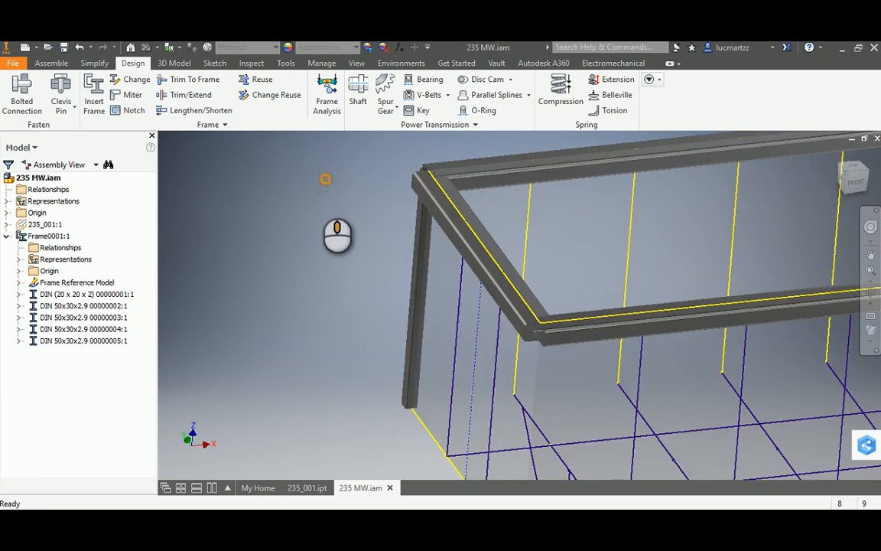
{"action": "left_click", "coordinate": [132, 95]}
{"action": "left_click", "coordinate": [420, 243]}
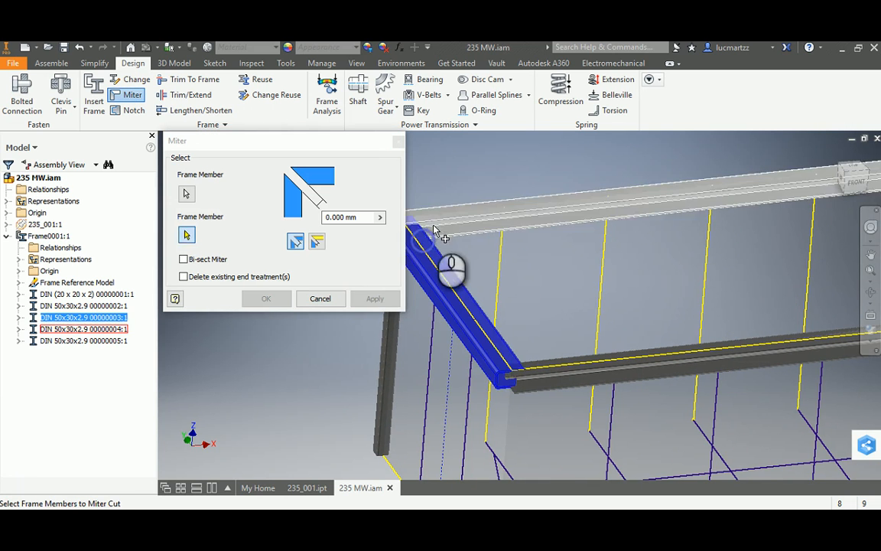
{"action": "left_click", "coordinate": [440, 218]}
{"action": "left_click", "coordinate": [375, 299]}
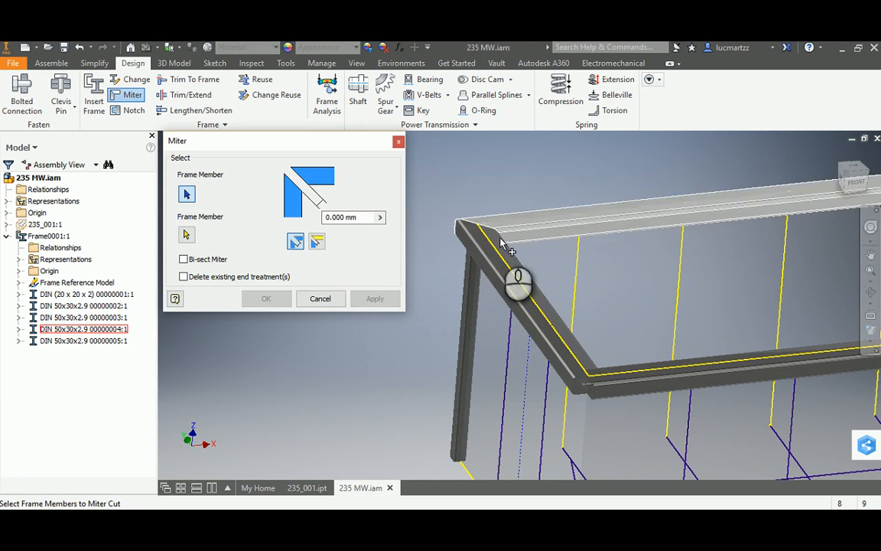
Step: Miter the front-left corner of the top frame between the left side tube and the front tube
{"action": "left_click", "coordinate": [551, 358]}
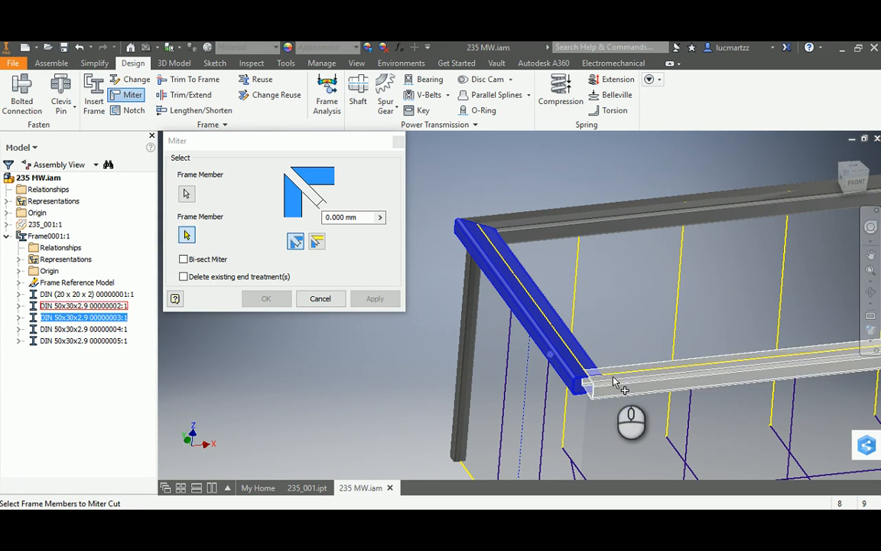
{"action": "left_click", "coordinate": [610, 377]}
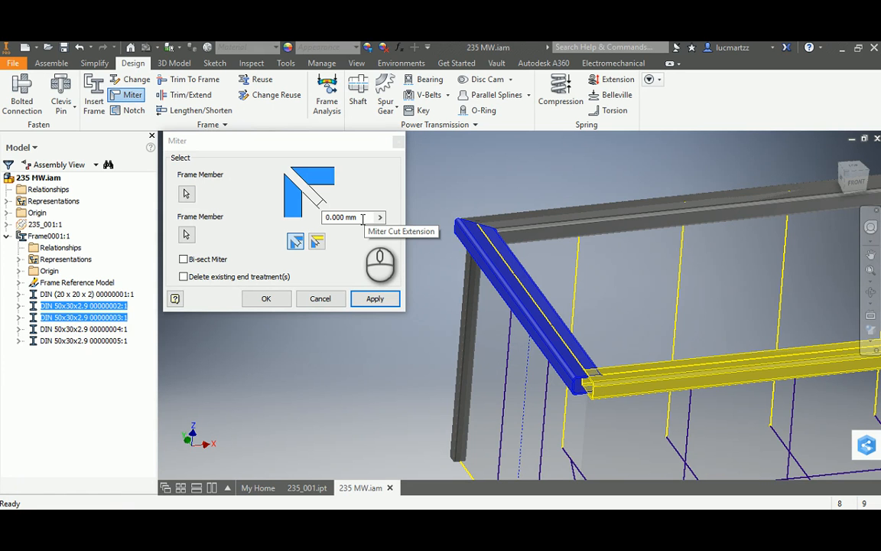
{"action": "left_click", "coordinate": [374, 300]}
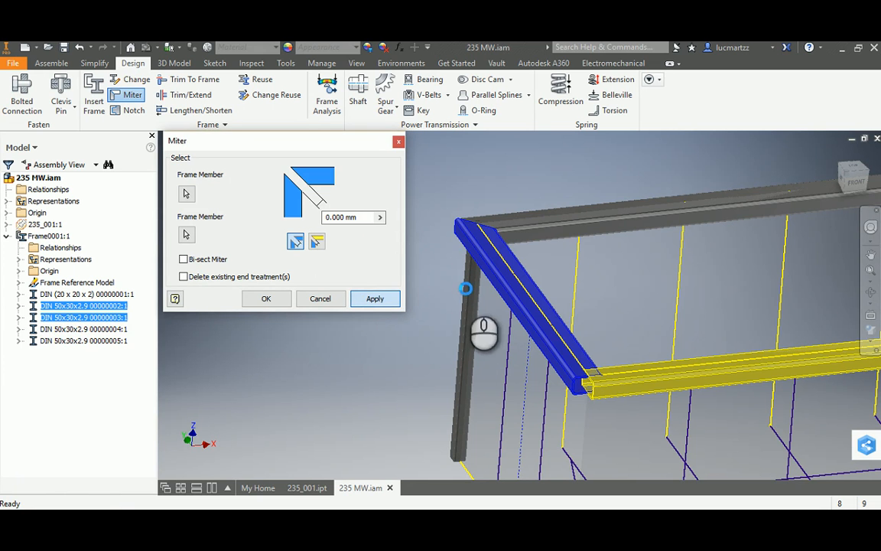
Step: Miter the front-right corner of the top frame between the front tube and the right side tube
{"action": "scroll", "coordinate": [507, 312], "scroll_direction": "down", "scroll_amount": 5}
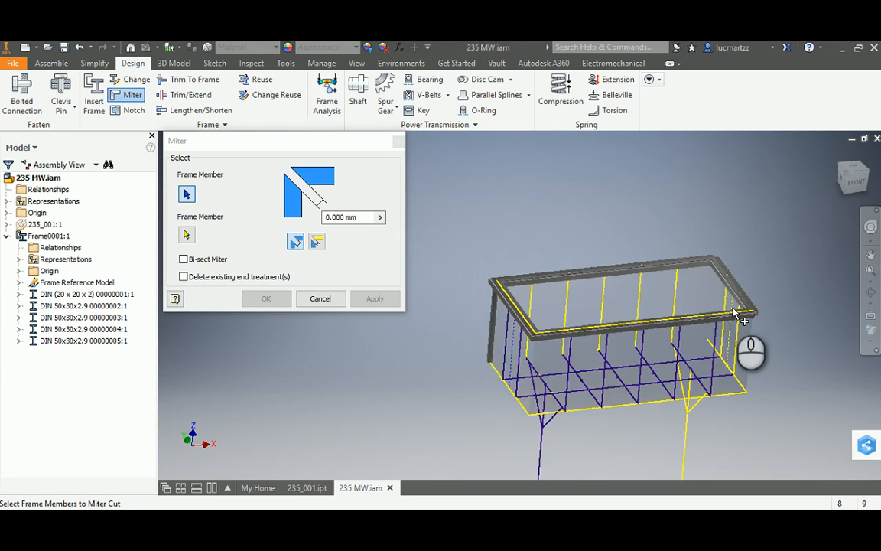
{"action": "scroll", "coordinate": [735, 313], "scroll_direction": "up", "scroll_amount": 3}
{"action": "left_click", "coordinate": [745, 326]}
{"action": "left_click", "coordinate": [750, 309]}
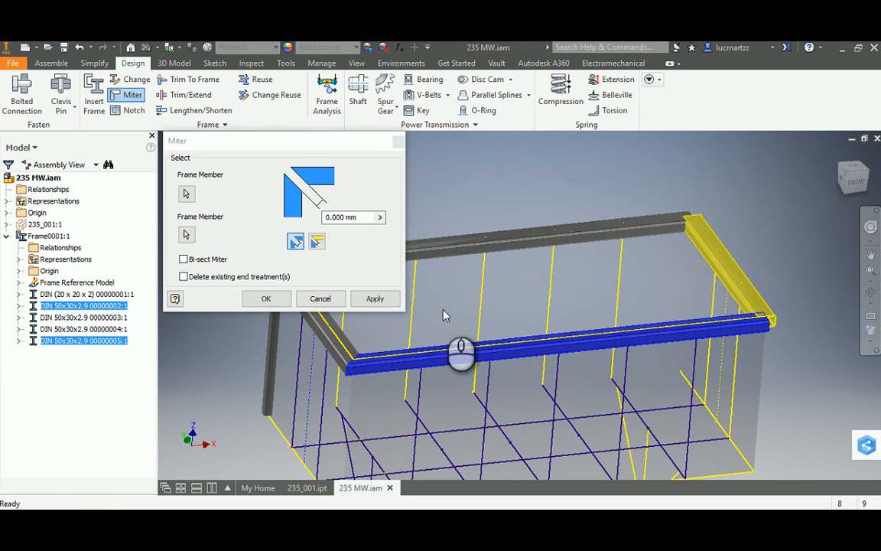
{"action": "left_click", "coordinate": [375, 298]}
Step: Miter the rear-right corner of the top frame between the rear tube and the right side tube, and end the Miter command
{"action": "left_click", "coordinate": [656, 227]}
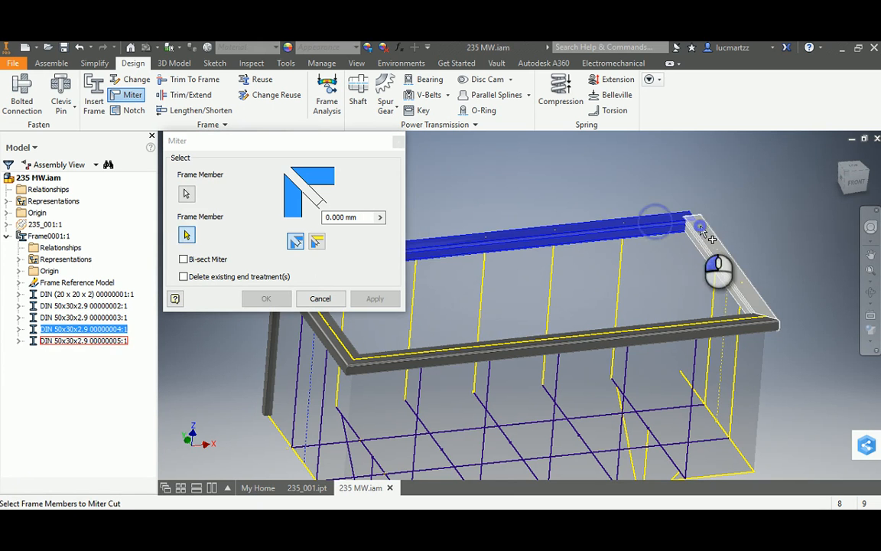
{"action": "left_click", "coordinate": [698, 234]}
{"action": "left_click", "coordinate": [374, 298]}
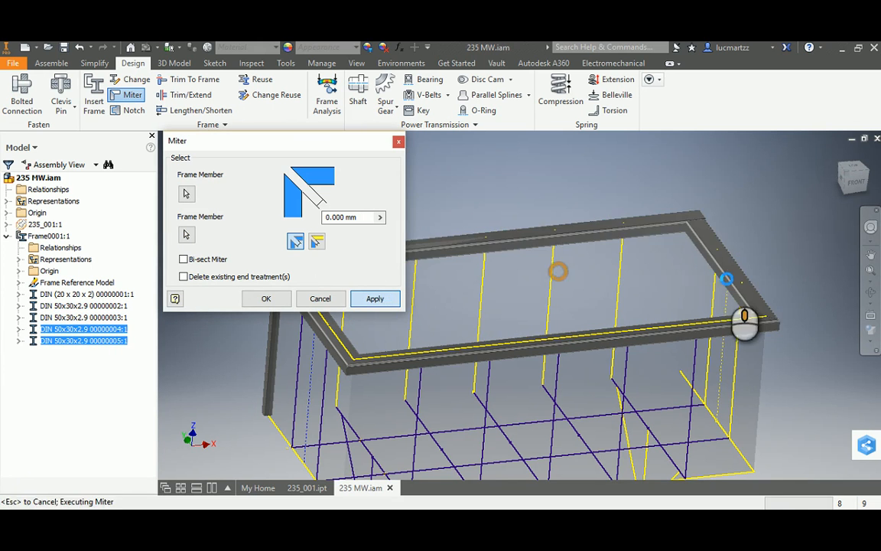
{"action": "middle_click_drag", "start_coordinate": [556, 285], "coordinate": [712, 283]}
{"action": "scroll", "coordinate": [557, 291], "scroll_direction": "up", "scroll_amount": 4}
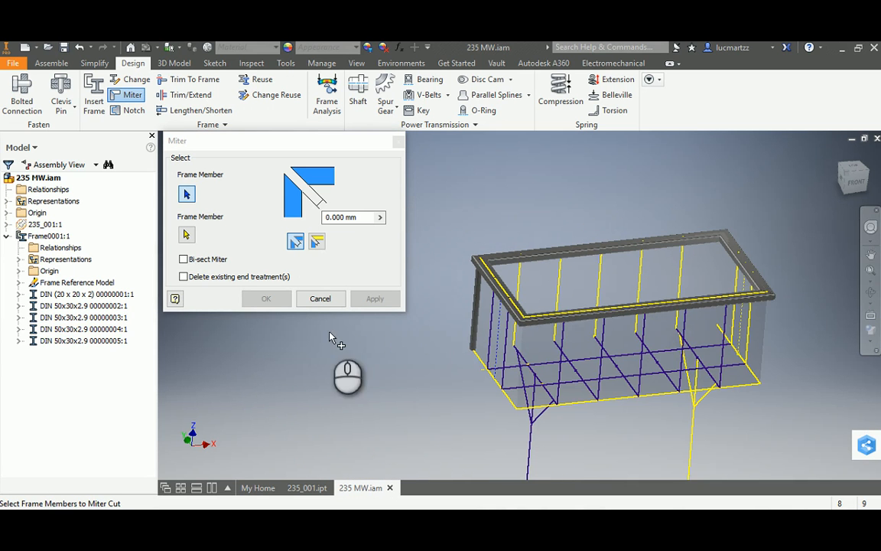
{"action": "left_click", "coordinate": [319, 298]}
{"action": "middle_click_drag", "start_coordinate": [336, 337], "coordinate": [413, 305]}
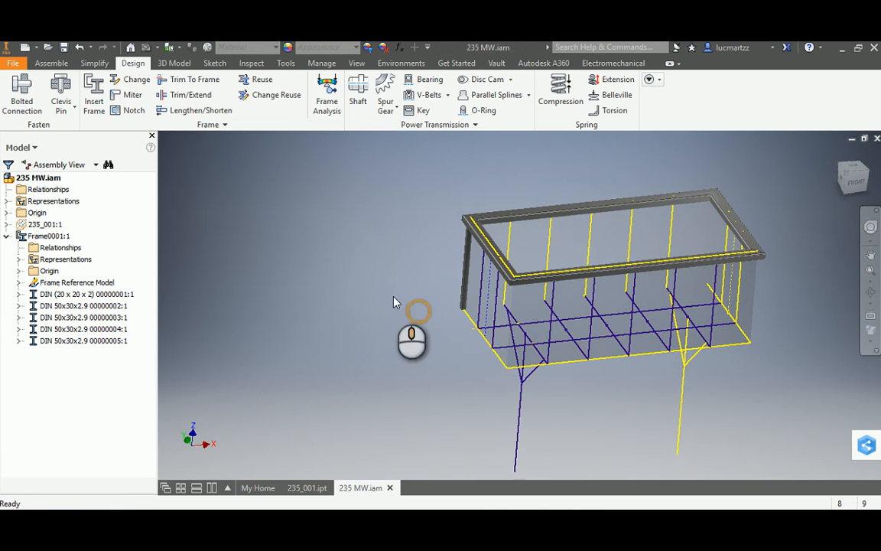
Step: Start another frame insertion with the DIN 59410 50x30x2.9 tube and select the four bottom perimeter lines of the skeleton
{"action": "left_click", "coordinate": [105, 90]}
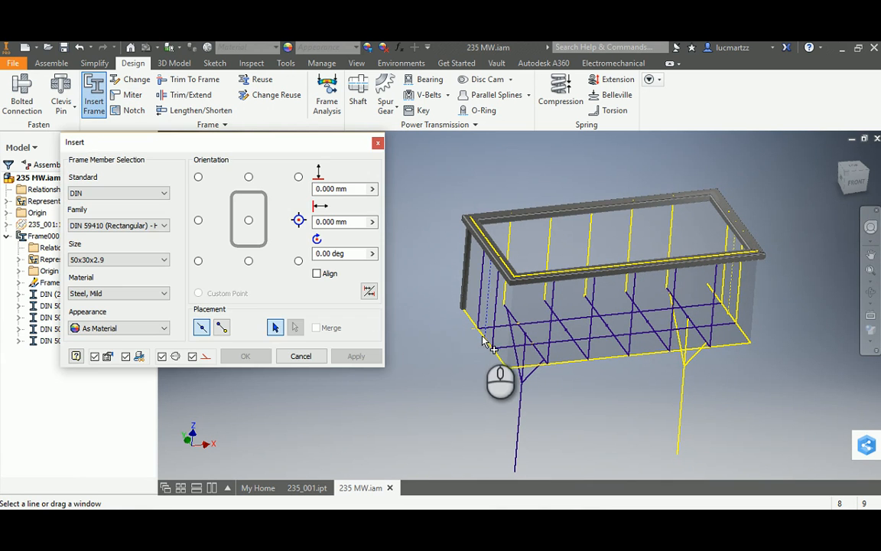
{"action": "left_click", "coordinate": [498, 357]}
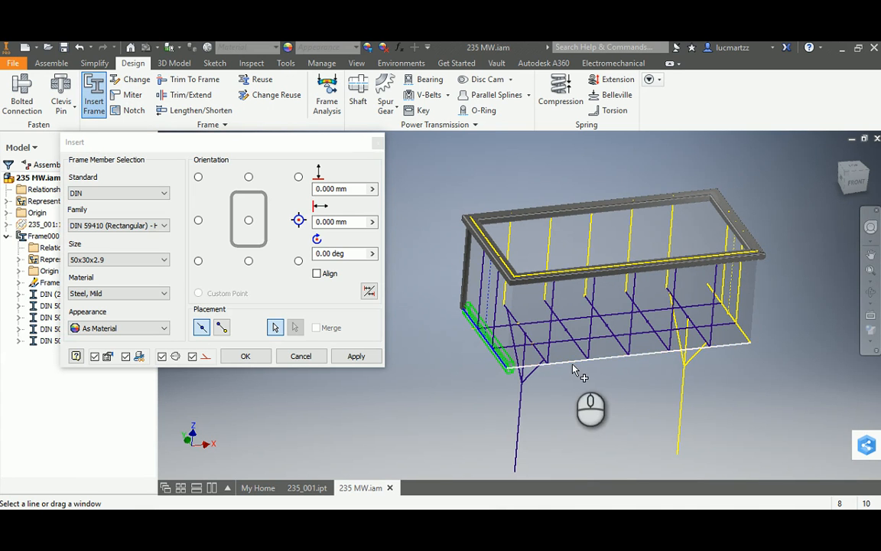
{"action": "left_click", "coordinate": [574, 361]}
{"action": "left_click", "coordinate": [746, 338]}
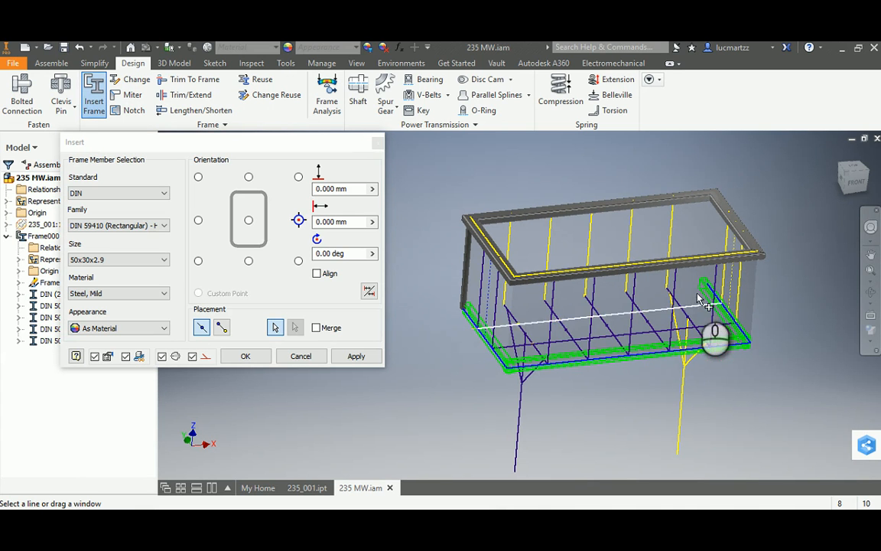
{"action": "left_click", "coordinate": [697, 287]}
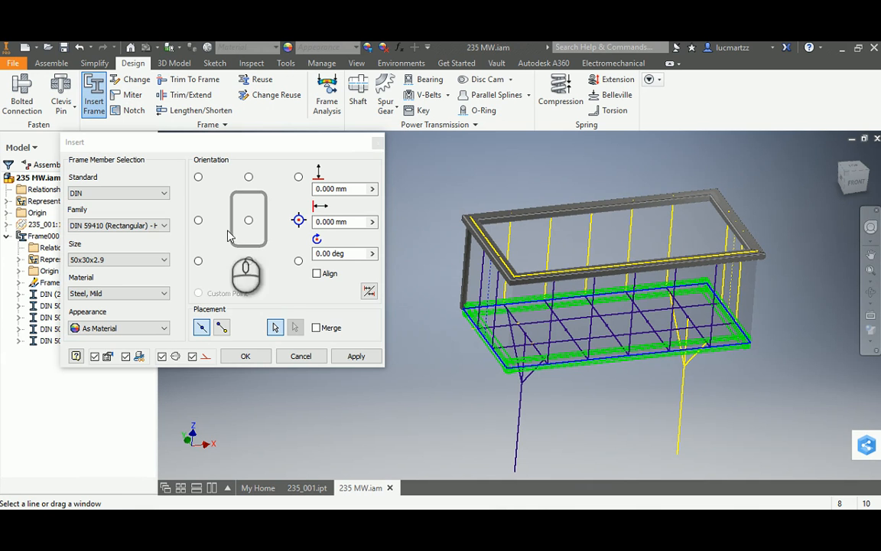
Step: Try a 90-degree rotation for the bottom perimeter tubes and check their profile from the front
{"action": "left_click", "coordinate": [349, 254]}
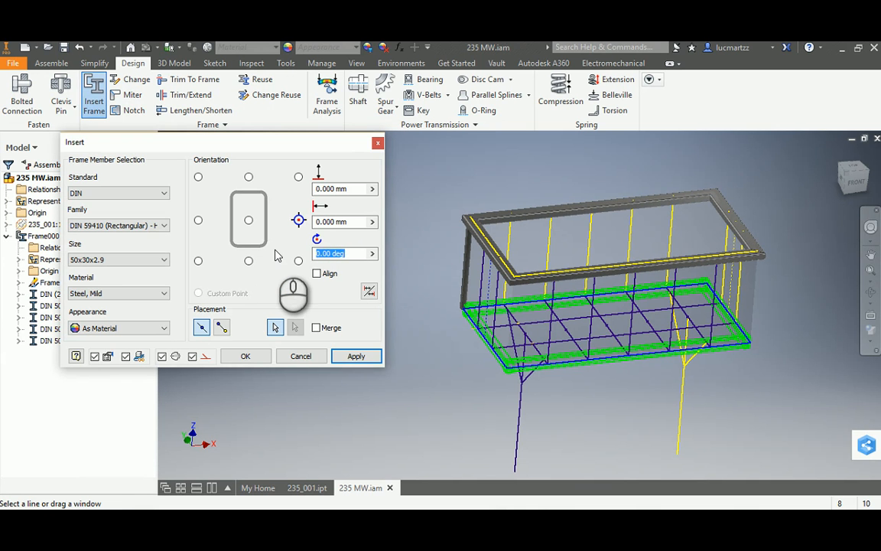
{"action": "left_click", "coordinate": [857, 181]}
{"action": "scroll", "coordinate": [482, 320], "scroll_direction": "up", "scroll_amount": 8}
{"action": "middle_click_drag", "start_coordinate": [397, 329], "coordinate": [616, 328]}
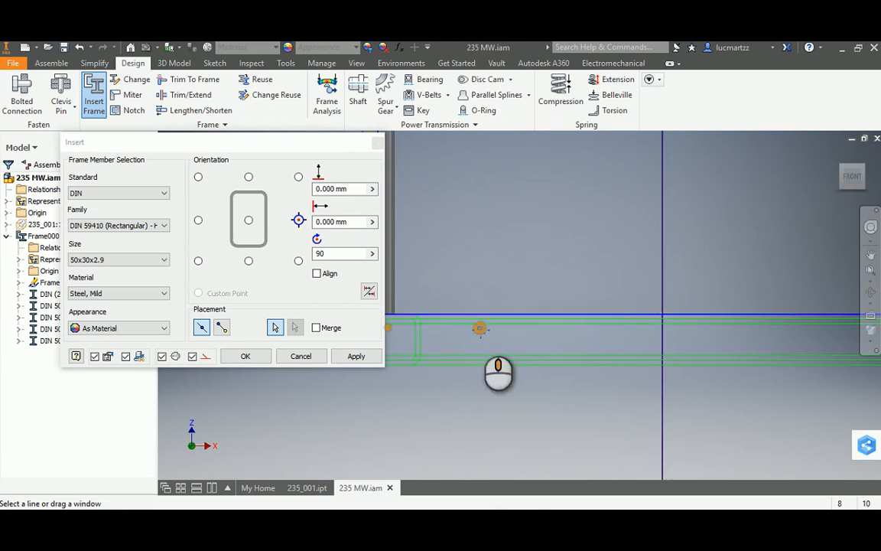
{"action": "middle_click_drag", "start_coordinate": [479, 328], "coordinate": [622, 325]}
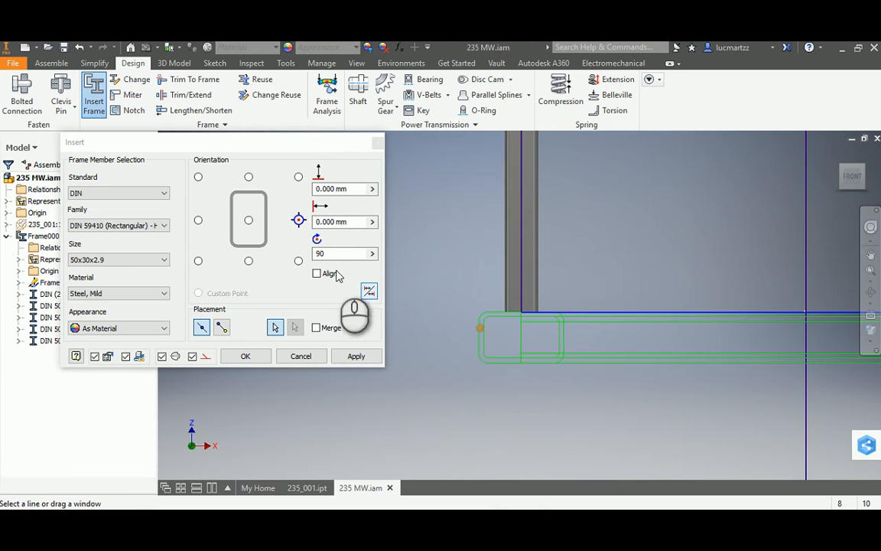
Step: Insert the four bottom perimeter tubes anchored at the profile's middle-left point, accepting the default member file names
{"action": "left_click", "coordinate": [198, 221]}
{"action": "left_click", "coordinate": [245, 355]}
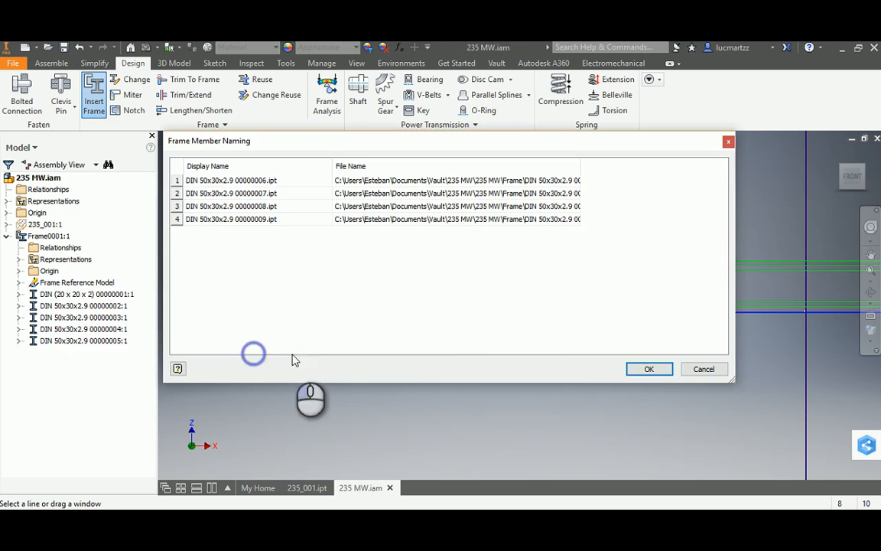
{"action": "left_click", "coordinate": [649, 369]}
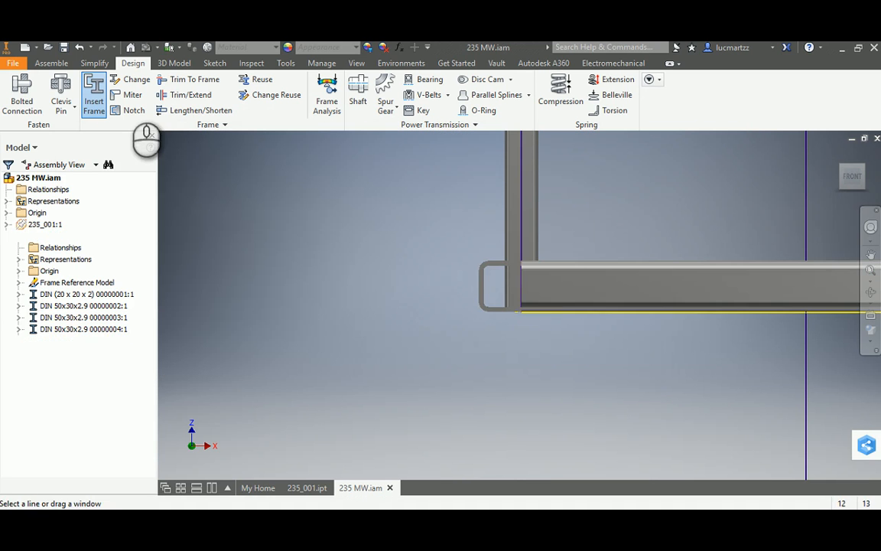
Step: Miter both left corners of the bottom frame, joining the left side tube to the front tube and to the rear tube
{"action": "left_click", "coordinate": [133, 95]}
{"action": "middle_click_drag", "start_coordinate": [541, 377], "coordinate": [569, 411], "text": "shift"}
{"action": "left_click", "coordinate": [568, 391]}
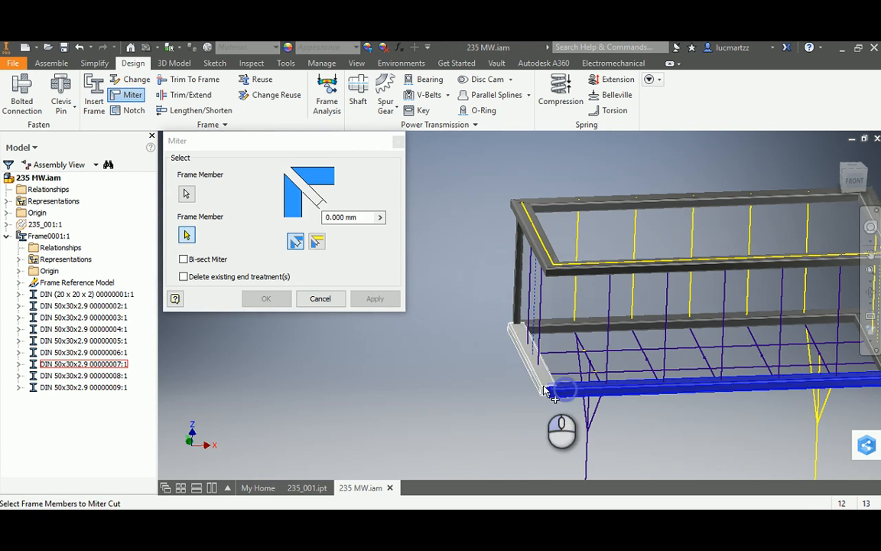
{"action": "left_click", "coordinate": [543, 385]}
{"action": "left_click", "coordinate": [378, 299]}
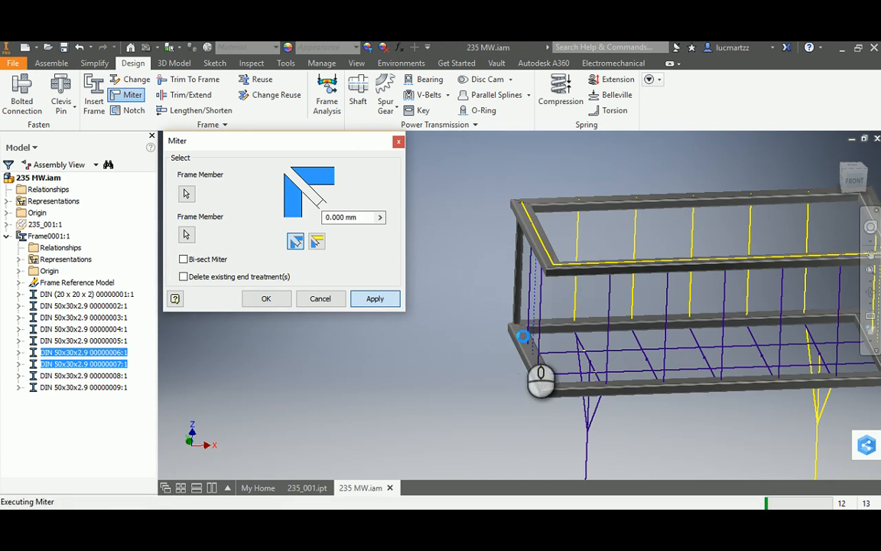
{"action": "left_click", "coordinate": [540, 325]}
{"action": "left_click", "coordinate": [542, 323]}
{"action": "left_click", "coordinate": [374, 299]}
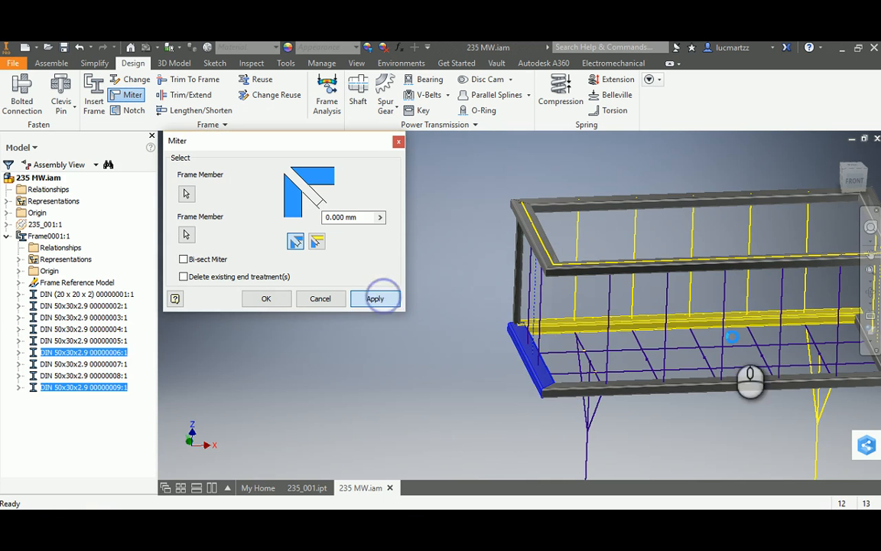
Step: Miter both right corners of the bottom frame, joining the right side tube to the rear and front tubes, and end the Miter command
{"action": "middle_click_drag", "start_coordinate": [714, 339], "coordinate": [606, 341]}
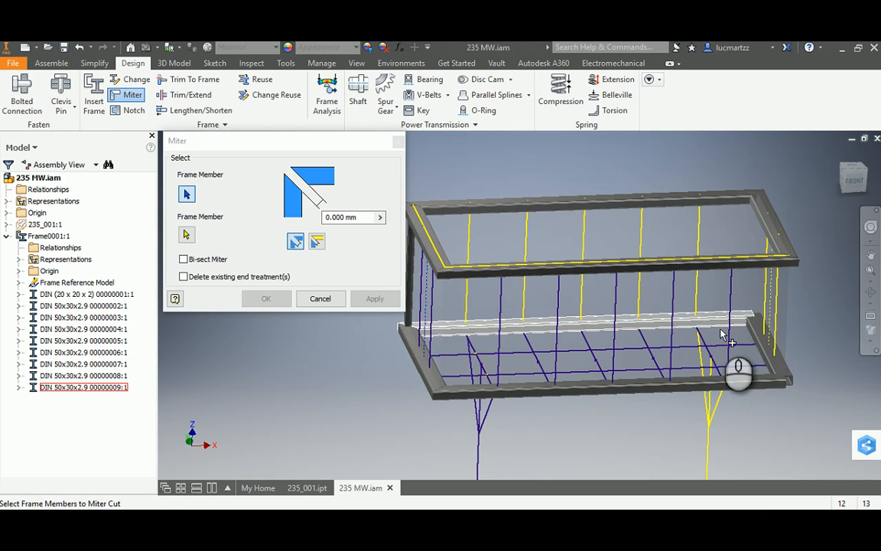
{"action": "left_click", "coordinate": [722, 329]}
{"action": "left_click", "coordinate": [765, 327]}
{"action": "left_click", "coordinate": [374, 299]}
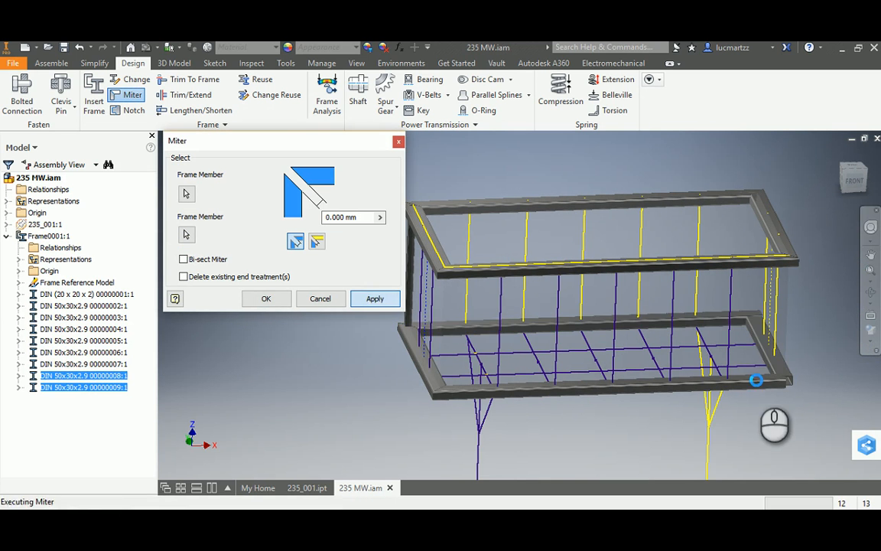
{"action": "left_click", "coordinate": [762, 390]}
{"action": "left_click", "coordinate": [763, 330]}
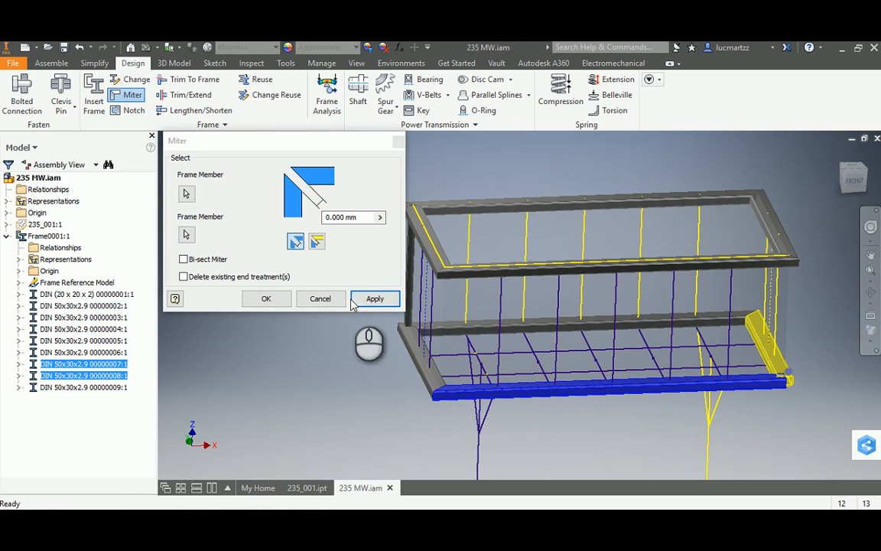
{"action": "left_click", "coordinate": [374, 299]}
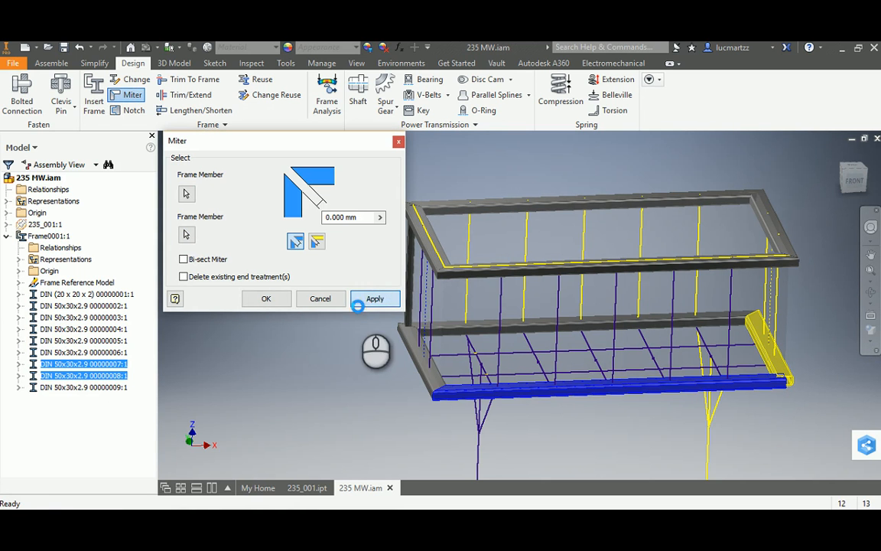
{"action": "left_click", "coordinate": [315, 300]}
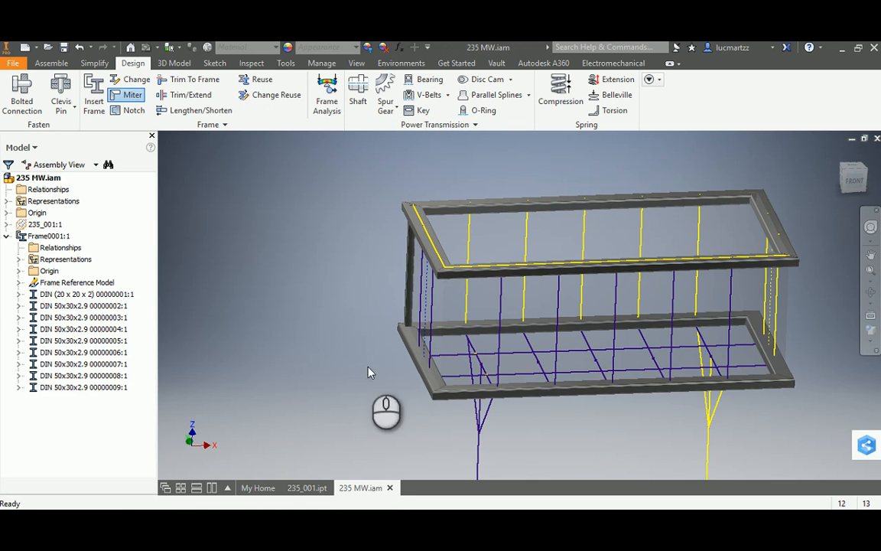
Step: Trim the lower end of the vertical DIN 20x20x2 tube to the upper face of the bottom frame's left side tube with zero offset
{"action": "middle_click_drag", "start_coordinate": [358, 339], "coordinate": [354, 337]}
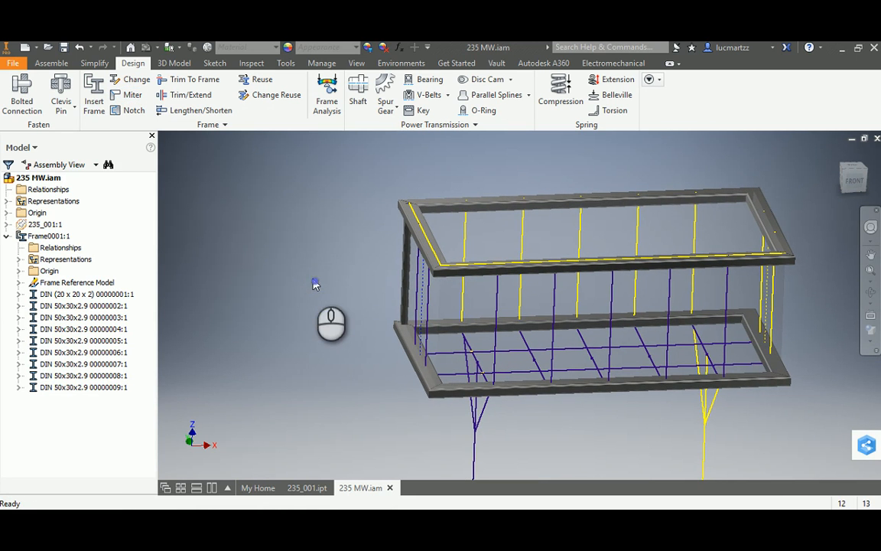
{"action": "left_click", "coordinate": [183, 96]}
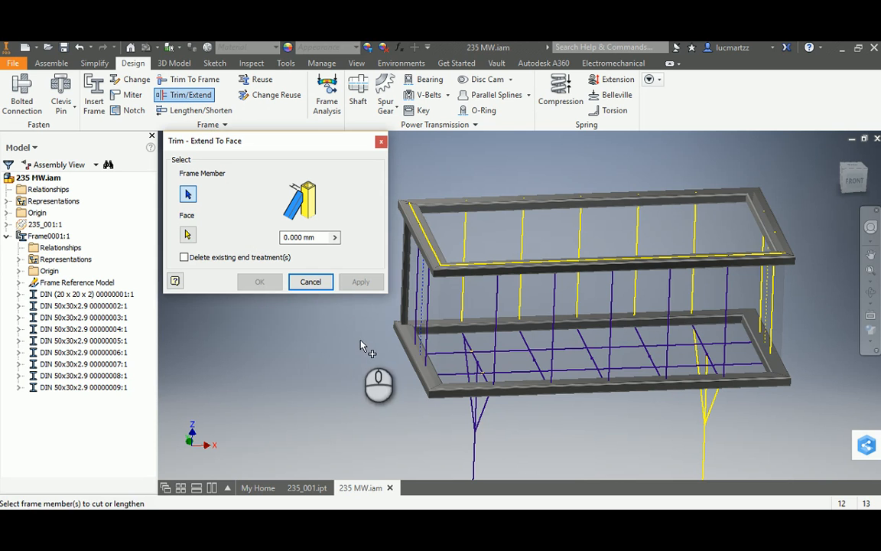
{"action": "scroll", "coordinate": [371, 307], "scroll_direction": "up", "scroll_amount": 5}
{"action": "left_click", "coordinate": [488, 252]}
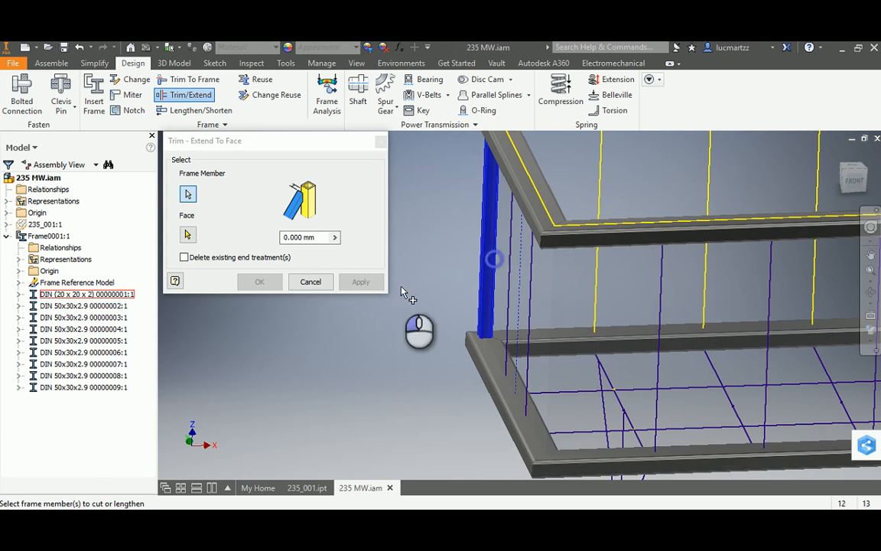
{"action": "left_click", "coordinate": [493, 352]}
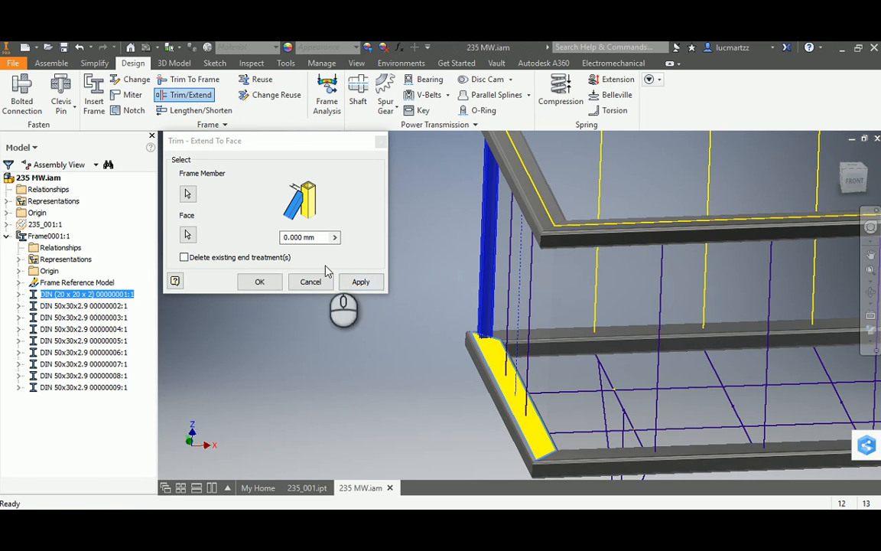
{"action": "left_click", "coordinate": [361, 282]}
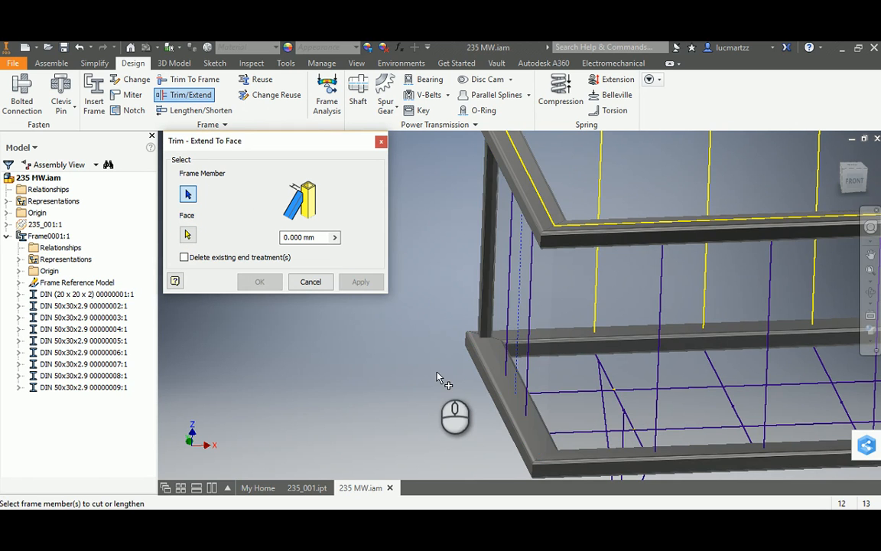
Step: Trim the upper end of the vertical DIN 20x20x2 tube to the underside of the top frame's left side tube and finish the command
{"action": "mouse_move", "coordinate": [430, 368]}
{"action": "middle_mouse_down", "text": "shift"}
{"action": "mouse_move", "coordinate": [441, 380]}
{"action": "mouse_move", "coordinate": [460, 328]}
{"action": "mouse_move", "coordinate": [441, 372]}
{"action": "middle_mouse_up", "text": "shift"}
{"action": "left_click", "coordinate": [440, 370]}
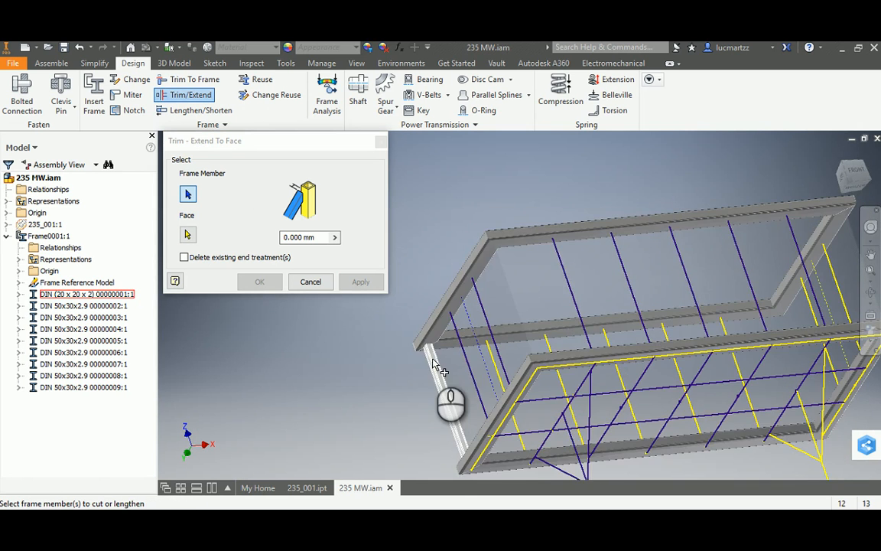
{"action": "scroll", "coordinate": [352, 332], "scroll_direction": "up", "scroll_amount": 5}
{"action": "left_click", "coordinate": [188, 234]}
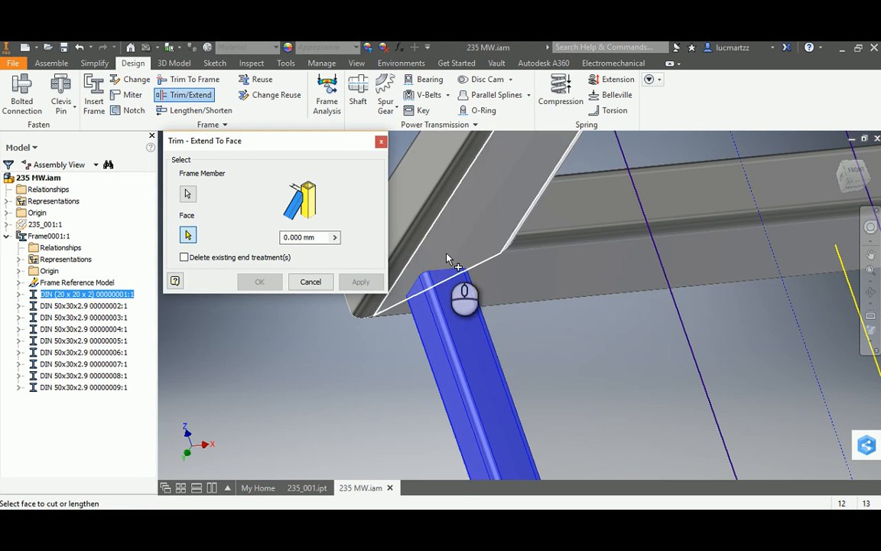
{"action": "left_click", "coordinate": [388, 271]}
{"action": "left_click", "coordinate": [260, 282]}
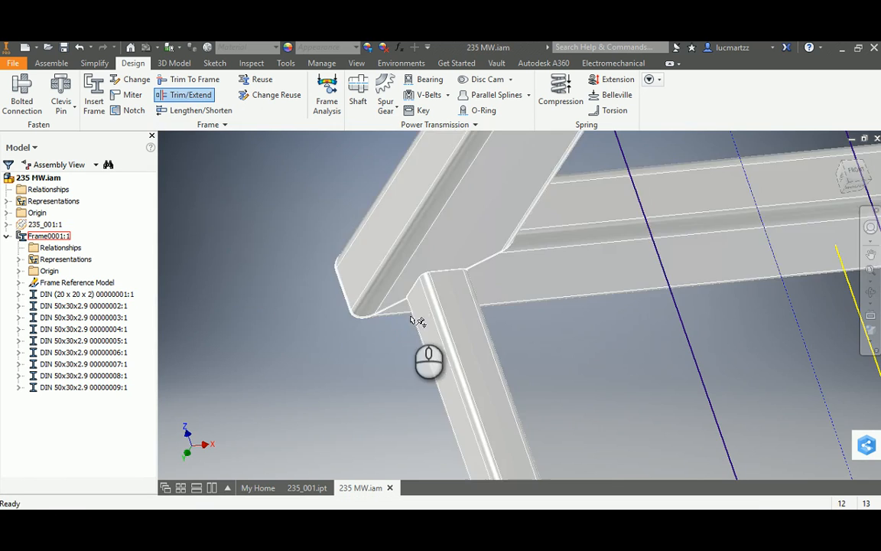
Step: Save the 235 MW assembly together with all its dependent frame files
{"action": "scroll", "coordinate": [436, 344], "scroll_direction": "down", "scroll_amount": 5}
{"action": "middle_click_drag", "start_coordinate": [459, 365], "coordinate": [342, 340], "text": "shift"}
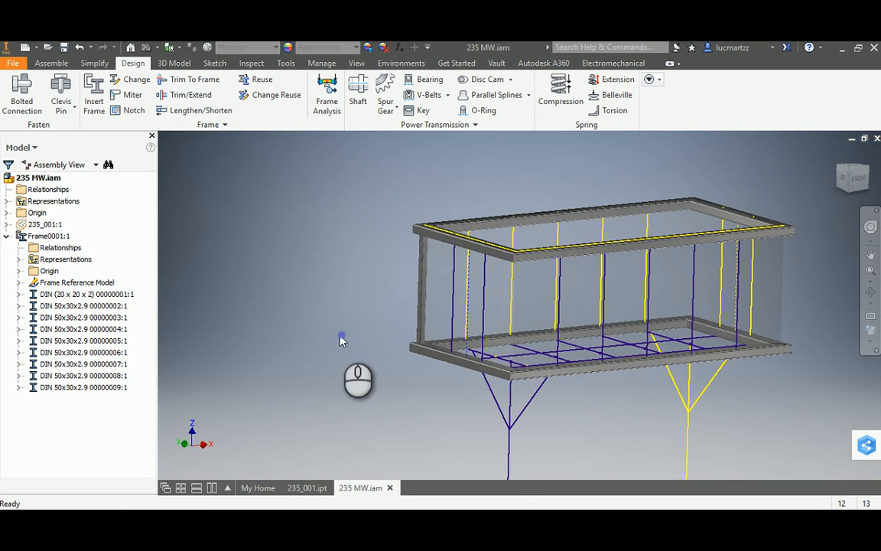
{"action": "key", "text": "ctrl+s"}
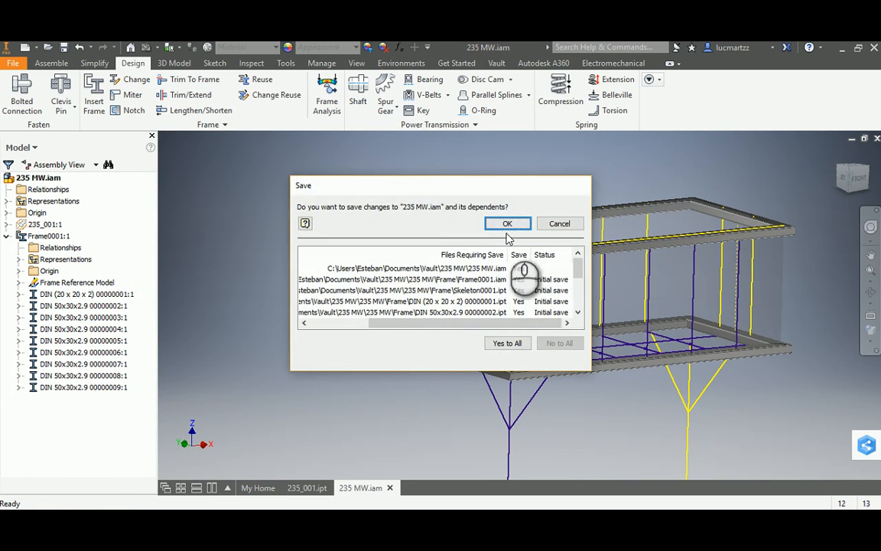
{"action": "left_click", "coordinate": [505, 224]}
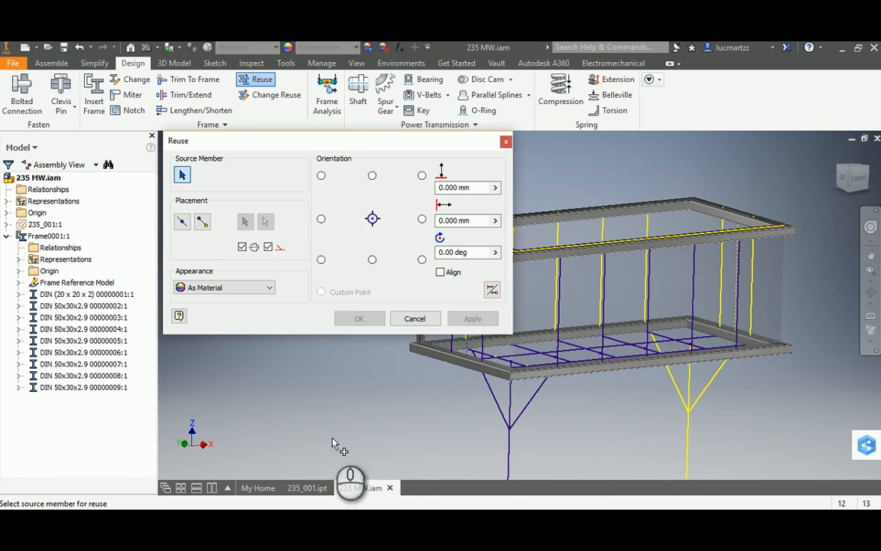
Step: Set the vertical DIN 20x20x2 tube as the Reuse source and select all remaining vertical skeleton lines between the top and bottom frames
{"action": "middle_click_drag", "start_coordinate": [335, 436], "coordinate": [604, 273]}
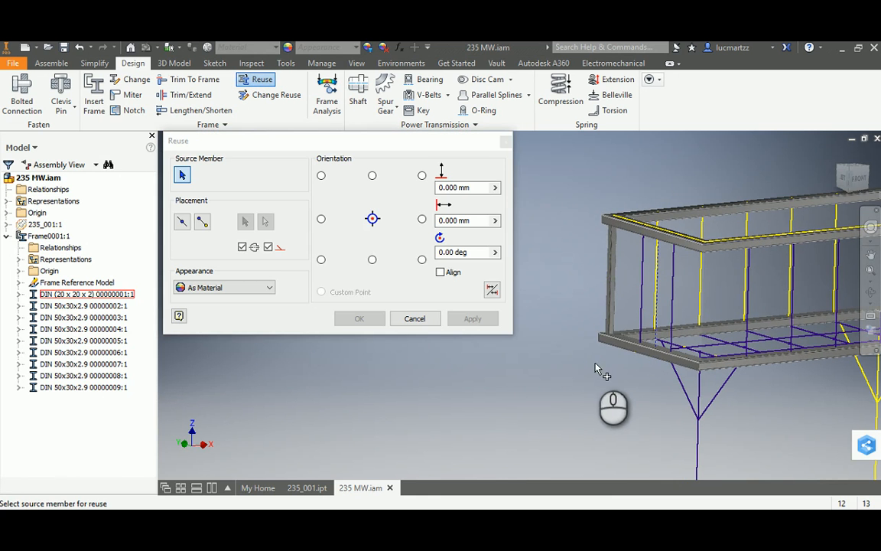
{"action": "left_click", "coordinate": [595, 275]}
{"action": "scroll", "coordinate": [626, 285], "scroll_direction": "up", "scroll_amount": 2}
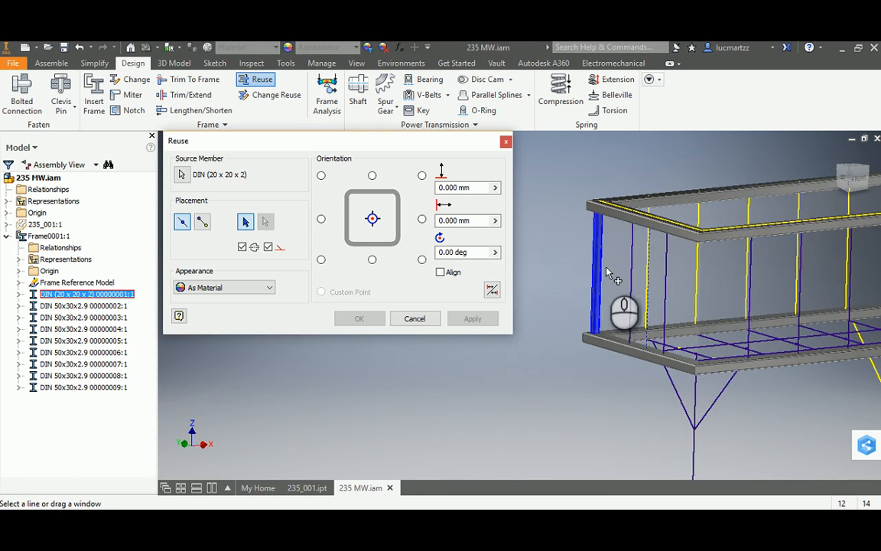
{"action": "scroll", "coordinate": [651, 280], "scroll_direction": "down", "scroll_amount": 4}
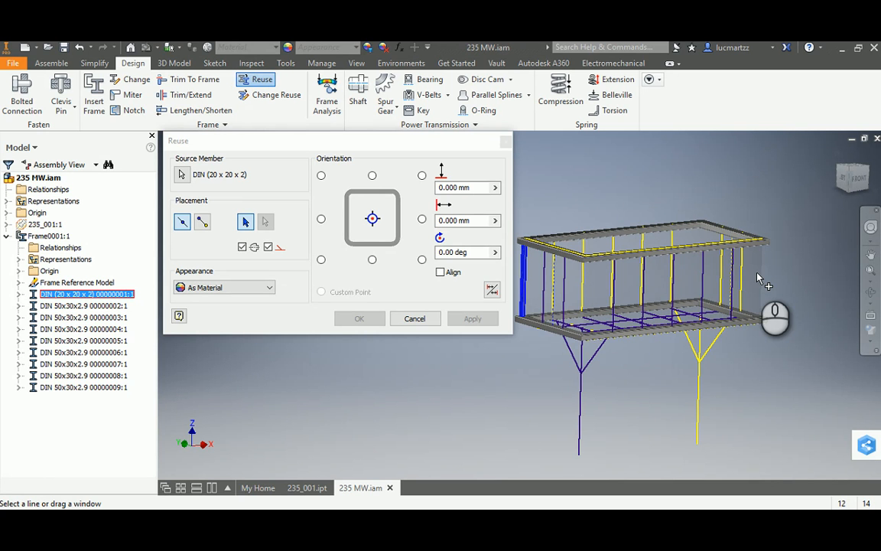
{"action": "left_click", "coordinate": [845, 183]}
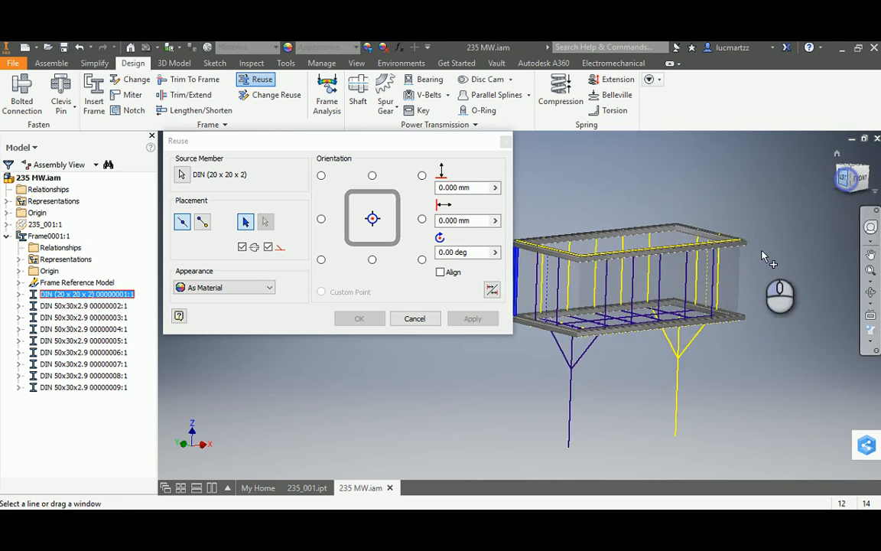
{"action": "middle_click_drag", "start_coordinate": [612, 304], "coordinate": [667, 321], "text": "shift"}
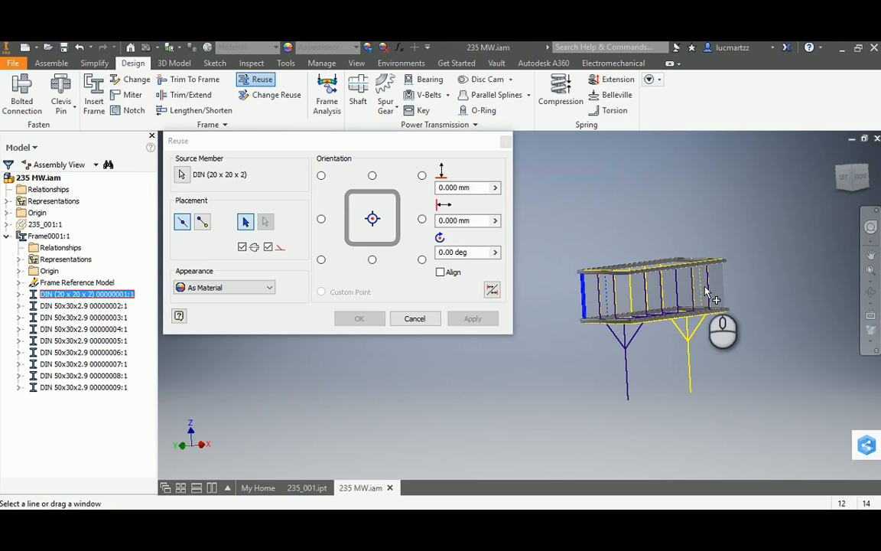
{"action": "middle_click_drag", "start_coordinate": [628, 306], "coordinate": [769, 293]}
{"action": "middle_click_drag", "start_coordinate": [628, 302], "coordinate": [823, 290]}
{"action": "scroll", "coordinate": [763, 283], "scroll_direction": "down", "scroll_amount": 3}
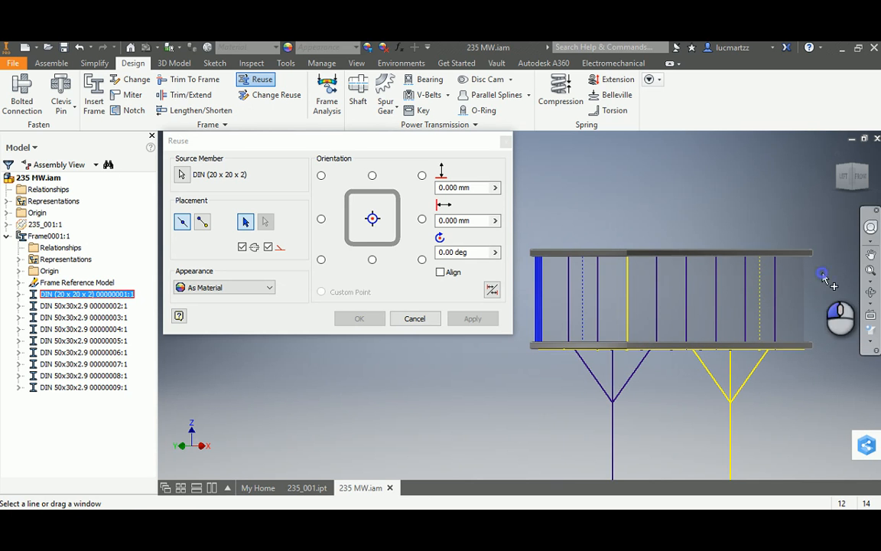
{"action": "left_click_drag", "start_coordinate": [823, 273], "coordinate": [557, 325]}
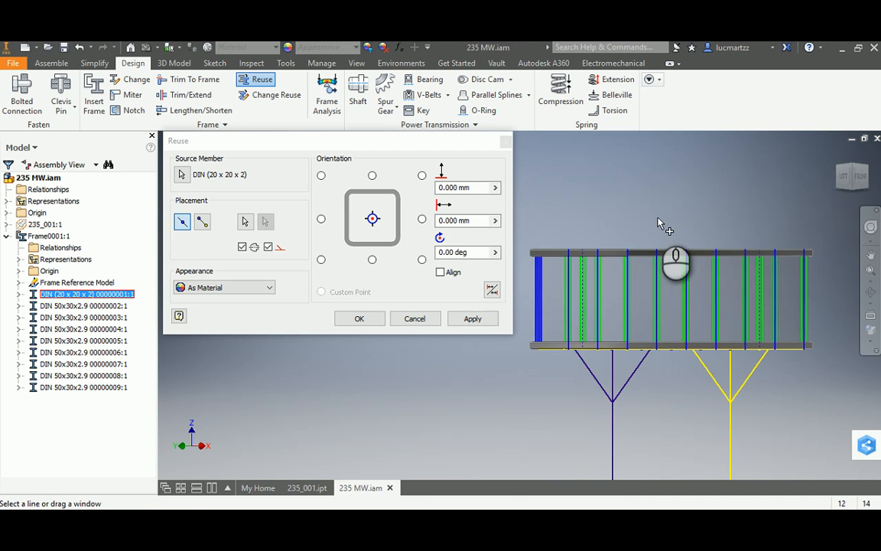
Step: Check the preview of the reused tubes and create them with centred orientation and zero rotation on the selected lines
{"action": "middle_click_drag", "start_coordinate": [679, 220], "coordinate": [621, 257], "text": "shift"}
{"action": "middle_click_drag", "start_coordinate": [637, 297], "coordinate": [467, 283], "text": "shift"}
{"action": "left_click", "coordinate": [359, 318]}
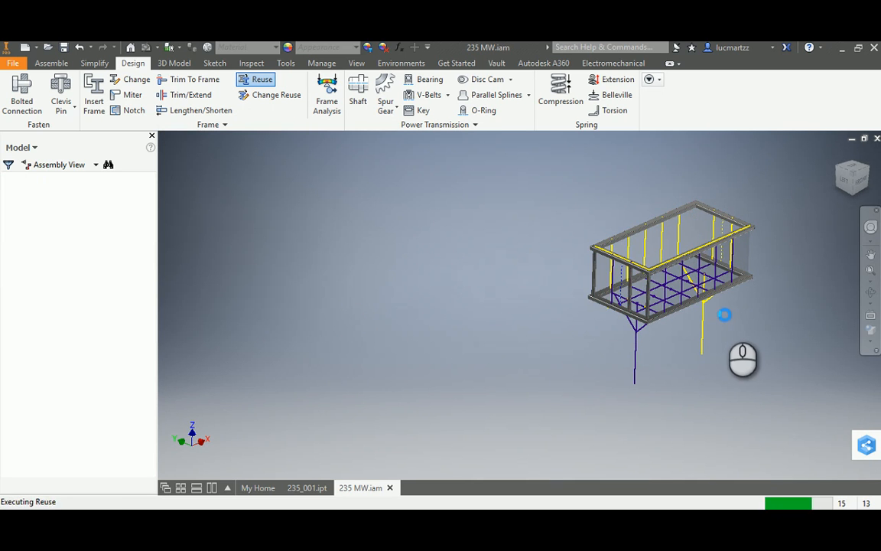
{"action": "middle_click_drag", "start_coordinate": [715, 281], "coordinate": [696, 287], "text": "shift"}
{"action": "scroll", "coordinate": [702, 283], "scroll_direction": "down", "scroll_amount": 3}
{"action": "mouse_move", "coordinate": [706, 243]}
{"action": "middle_mouse_down"}
{"action": "mouse_move", "coordinate": [643, 314]}
{"action": "mouse_move", "coordinate": [659, 313]}
{"action": "mouse_move", "coordinate": [654, 322]}
{"action": "mouse_move", "coordinate": [679, 285]}
{"action": "mouse_move", "coordinate": [570, 300]}
{"action": "mouse_move", "coordinate": [587, 290]}
{"action": "mouse_move", "coordinate": [604, 347]}
{"action": "middle_mouse_up"}
{"action": "scroll", "coordinate": [662, 314], "scroll_direction": "up", "scroll_amount": 5}
{"action": "scroll", "coordinate": [574, 340], "scroll_direction": "down", "scroll_amount": 3}
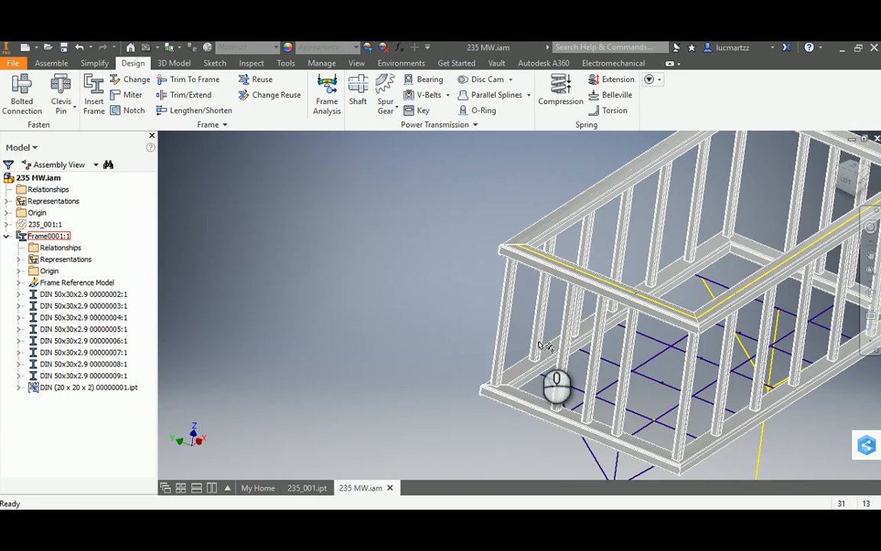
Step: Expand the reused DIN (20 x 20 x 2) members in the model tree and highlight the last instance to locate it in the frame
{"action": "left_click", "coordinate": [18, 387]}
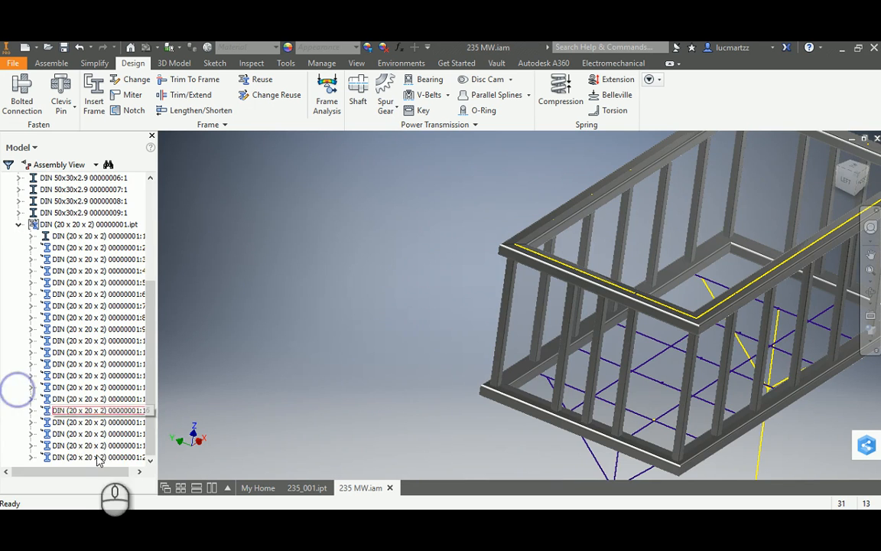
{"action": "left_click", "coordinate": [95, 456]}
{"action": "scroll", "coordinate": [413, 336], "scroll_direction": "up", "scroll_amount": 3}
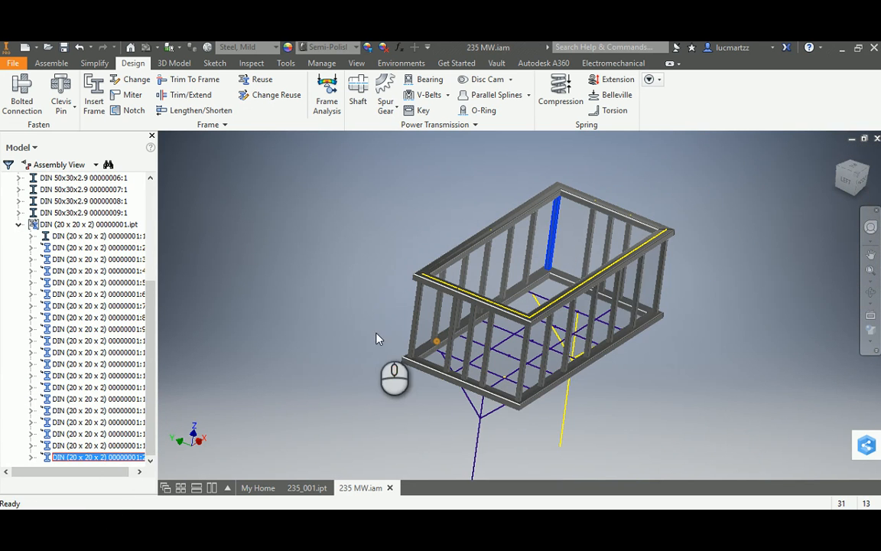
{"action": "left_click", "coordinate": [302, 213]}
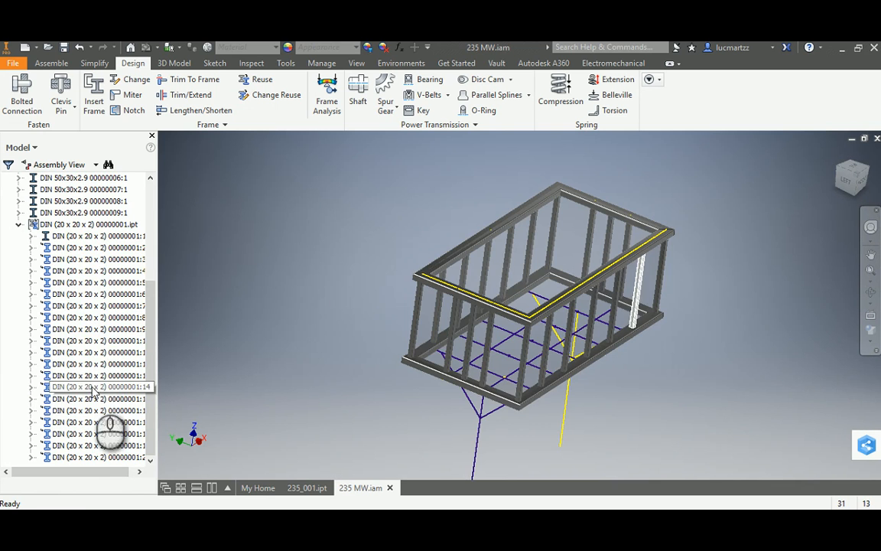
{"action": "left_click", "coordinate": [497, 336]}
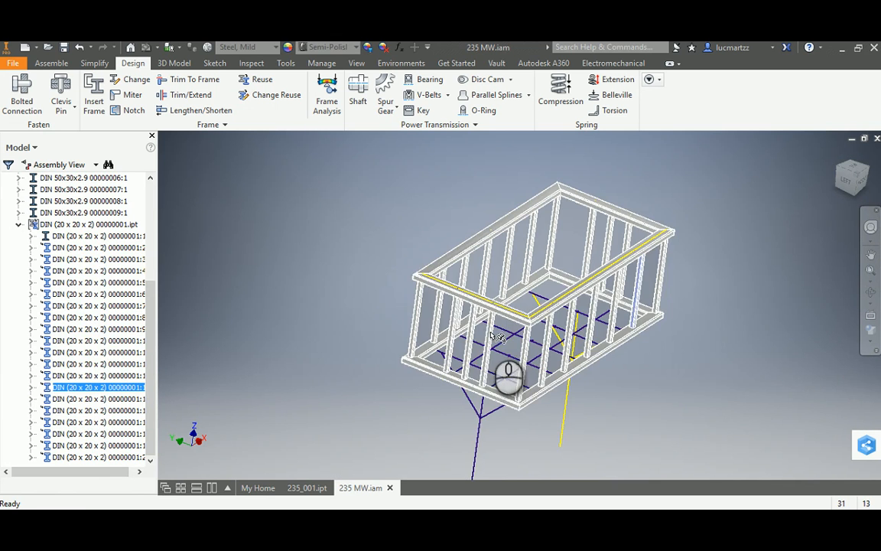
{"action": "scroll", "coordinate": [507, 340], "scroll_direction": "down", "scroll_amount": 8}
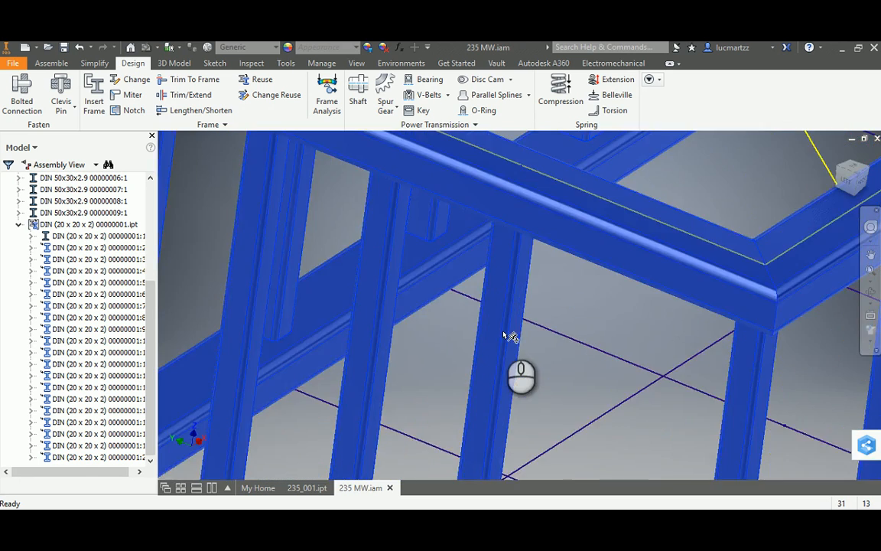
{"action": "scroll", "coordinate": [500, 335], "scroll_direction": "up", "scroll_amount": 6}
{"action": "scroll", "coordinate": [343, 281], "scroll_direction": "down", "scroll_amount": 3}
{"action": "left_click", "coordinate": [334, 272]}
{"action": "scroll", "coordinate": [367, 234], "scroll_direction": "up", "scroll_amount": 5}
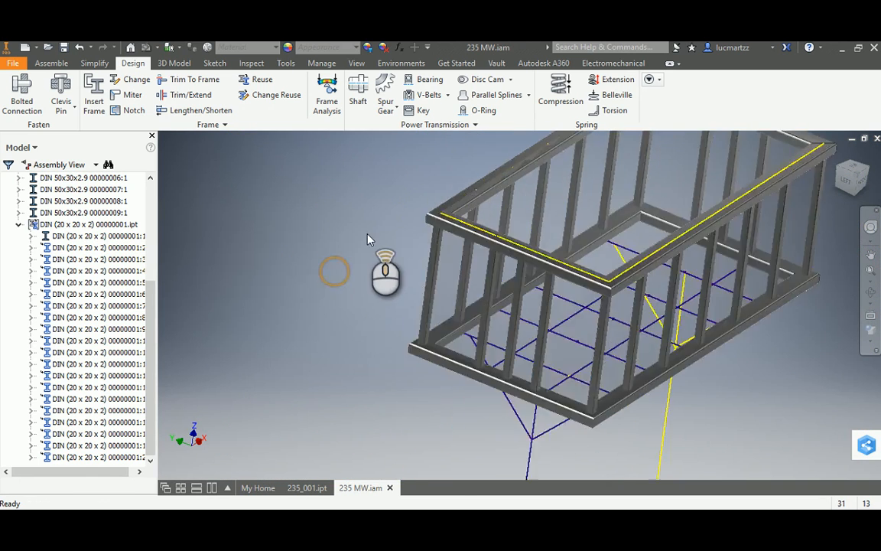
{"action": "middle_click_drag", "start_coordinate": [367, 233], "coordinate": [388, 247]}
{"action": "right_click", "coordinate": [388, 250]}
{"action": "left_click", "coordinate": [320, 240]}
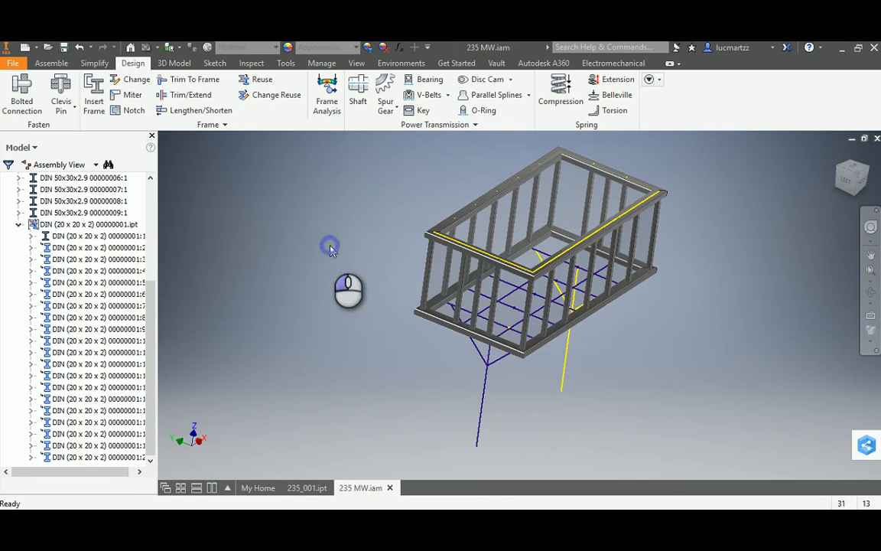
Step: Enable part selection priority and delete the middle reused vertical tube on the frame's near short end with Frame Generator
{"action": "left_click", "coordinate": [172, 50]}
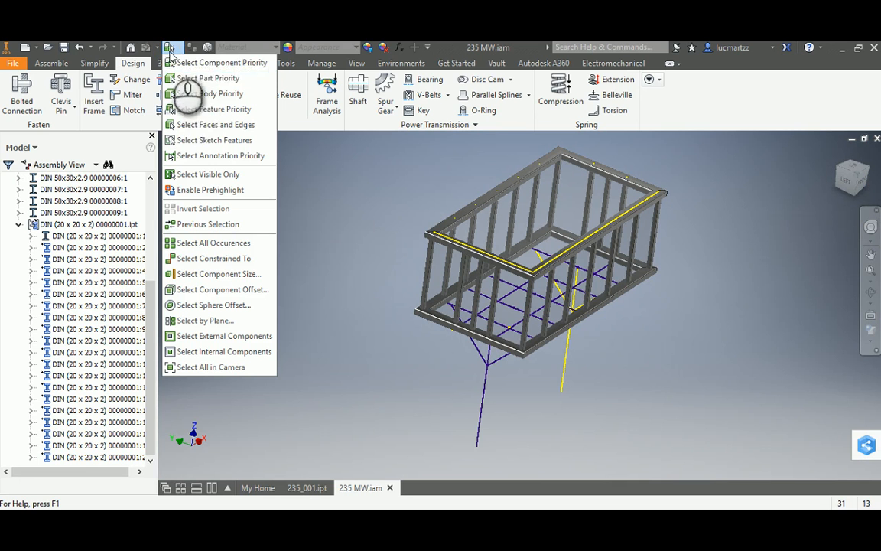
{"action": "left_click", "coordinate": [211, 79]}
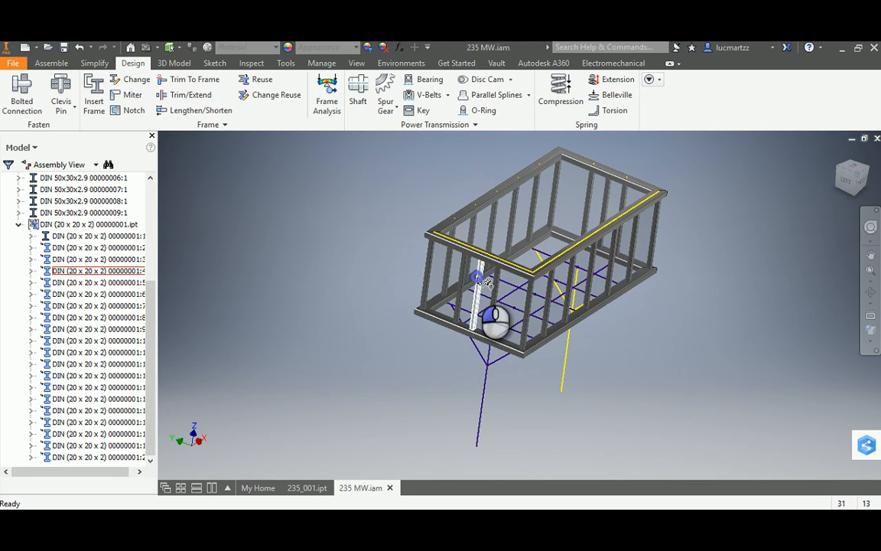
{"action": "right_click", "coordinate": [484, 282]}
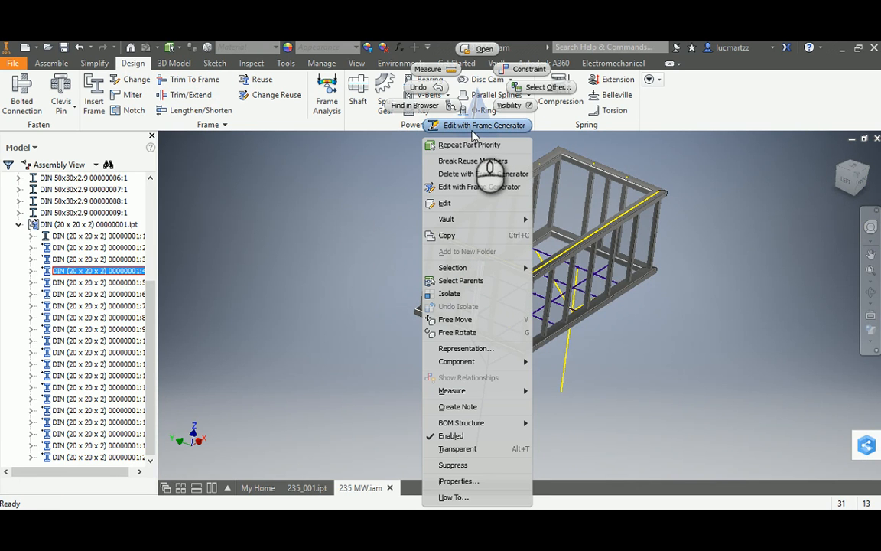
{"action": "left_click", "coordinate": [470, 175]}
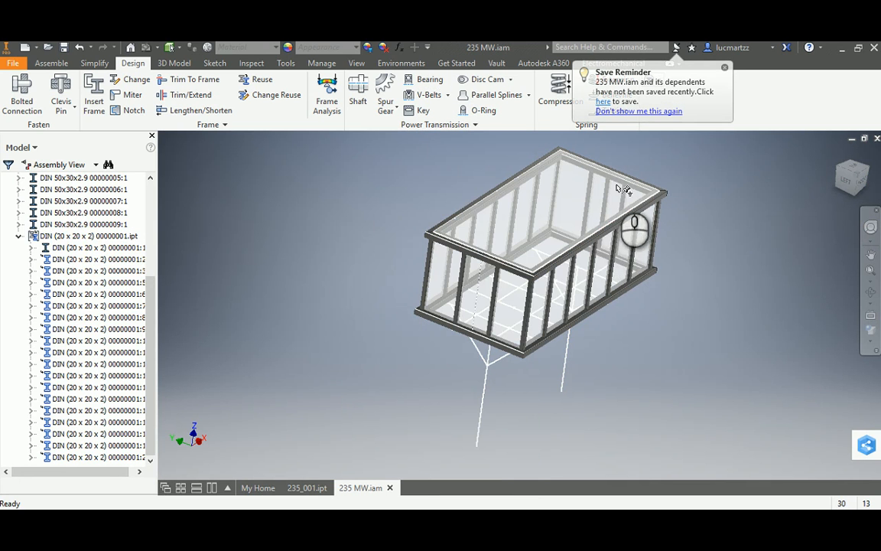
Step: Delete the matching middle vertical tube on the opposite short end with Frame Generator and save the assembly
{"action": "middle_click_drag", "start_coordinate": [621, 187], "coordinate": [635, 321], "text": "shift"}
{"action": "right_click", "coordinate": [628, 321]}
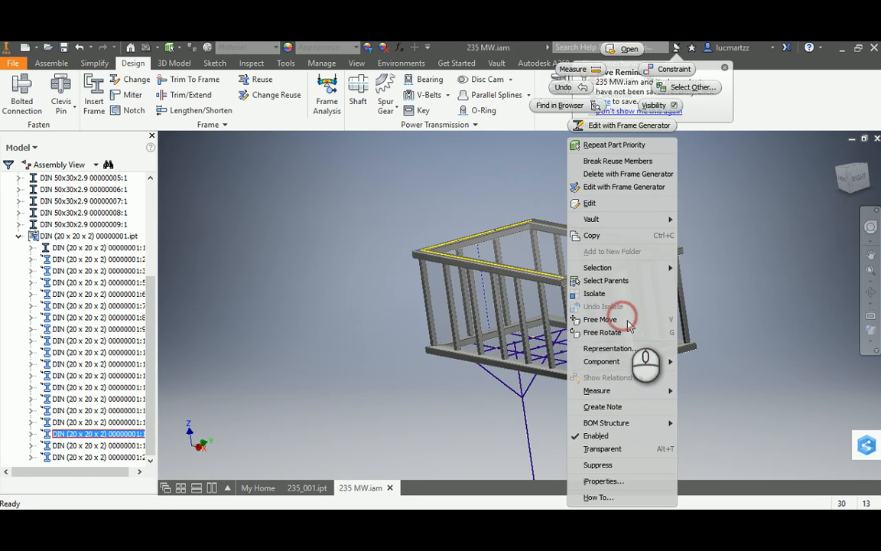
{"action": "left_click", "coordinate": [603, 175]}
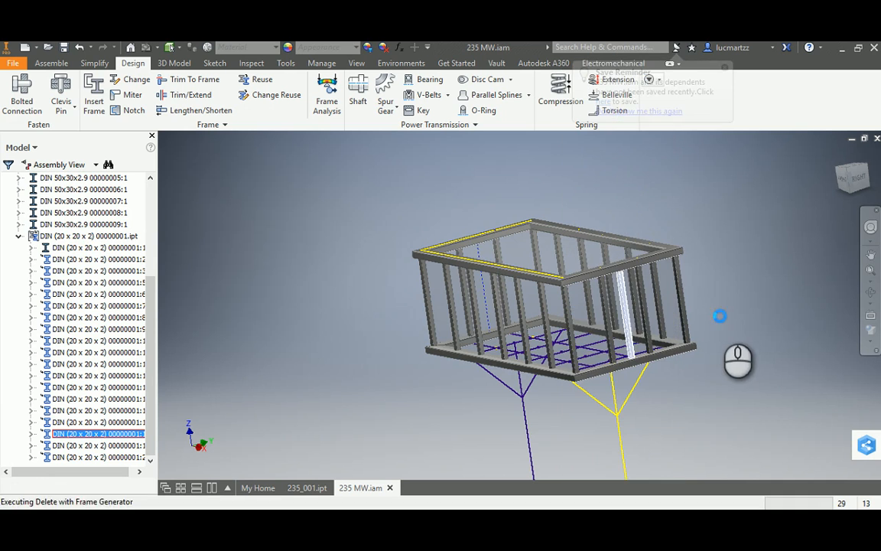
{"action": "middle_click_drag", "start_coordinate": [715, 317], "coordinate": [404, 322], "text": "shift"}
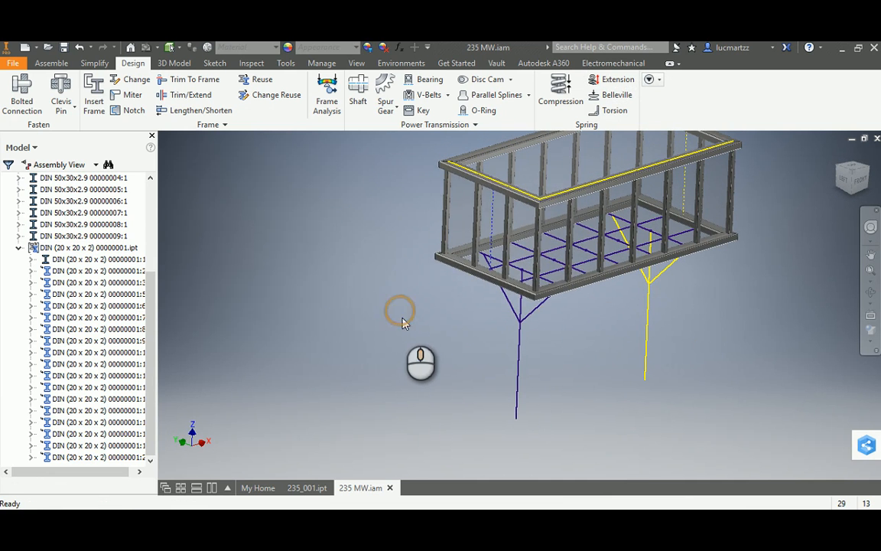
{"action": "key", "text": "ctrl+s"}
{"action": "left_click", "coordinate": [509, 223]}
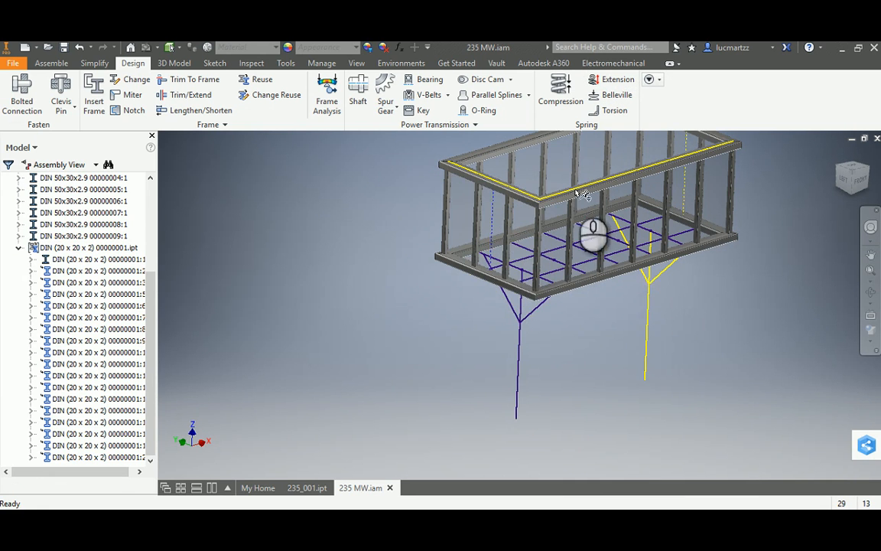
{"action": "middle_click_drag", "start_coordinate": [541, 312], "coordinate": [480, 318]}
{"action": "left_click", "coordinate": [243, 239]}
{"action": "middle_click_drag", "start_coordinate": [401, 285], "coordinate": [383, 302]}
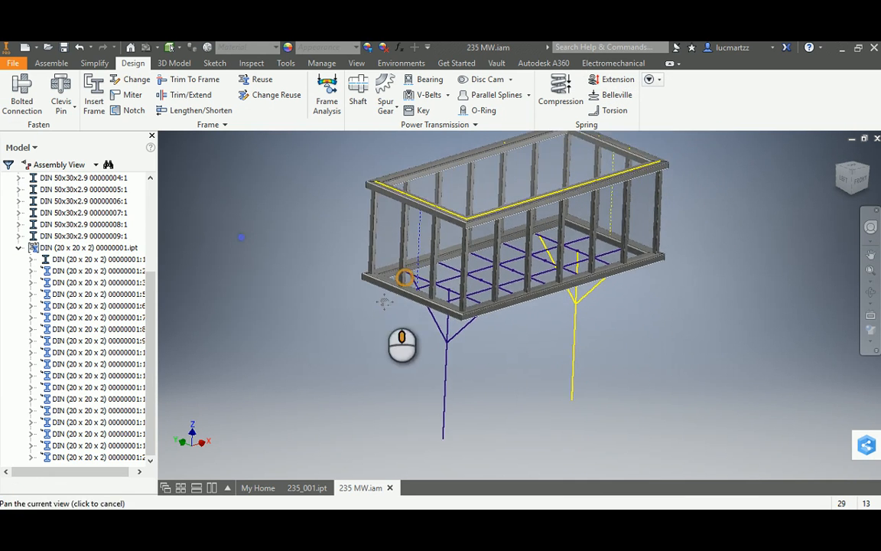
{"action": "middle_click_drag", "start_coordinate": [432, 363], "coordinate": [401, 256], "text": "shift"}
{"action": "middle_click_drag", "start_coordinate": [403, 252], "coordinate": [414, 378]}
{"action": "left_click", "coordinate": [294, 202]}
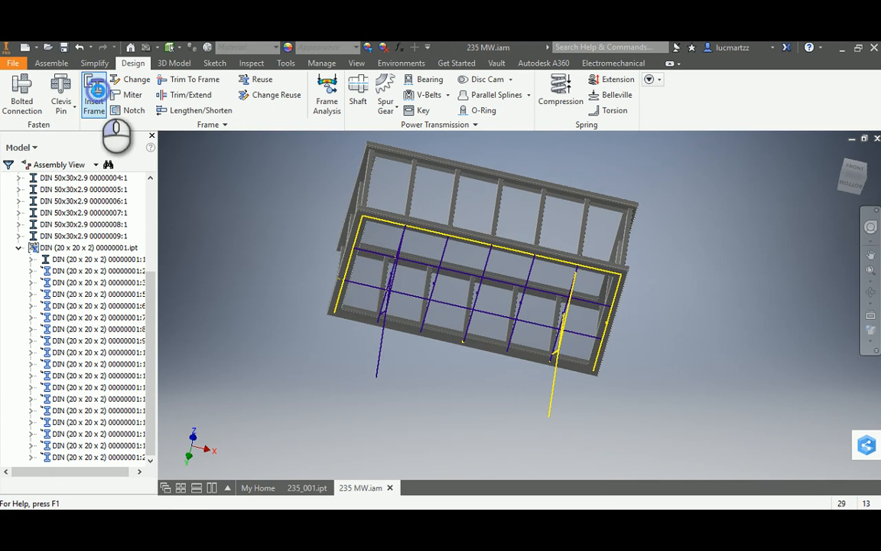
{"action": "left_click", "coordinate": [94, 90]}
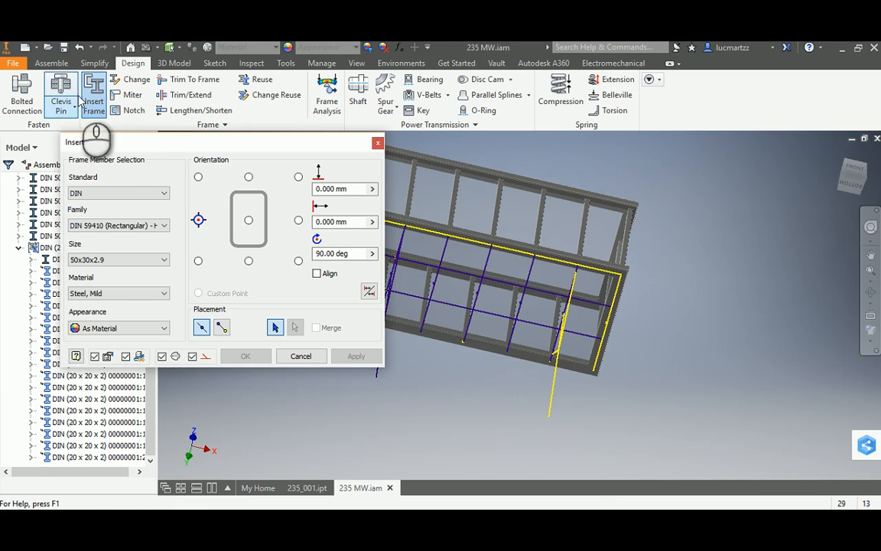
{"action": "middle_click_drag", "start_coordinate": [495, 242], "coordinate": [614, 250]}
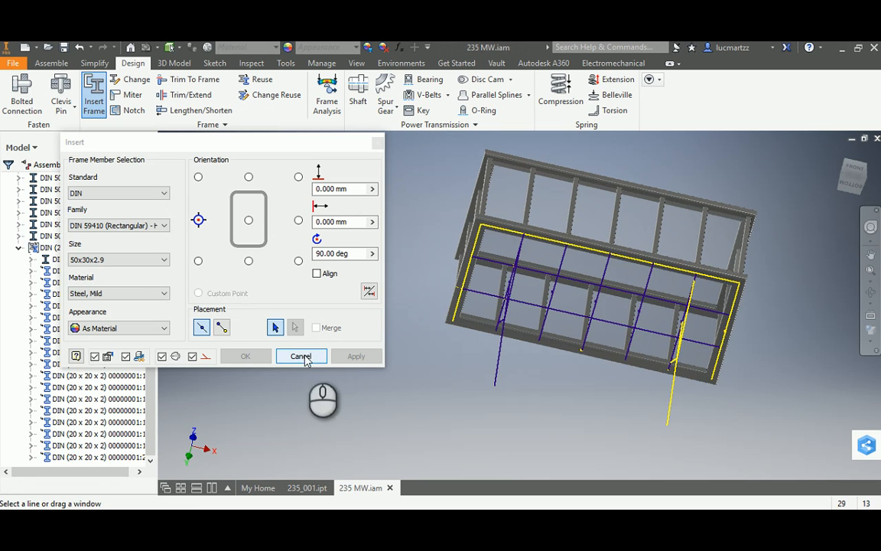
{"action": "mouse_move", "coordinate": [495, 316]}
{"action": "middle_mouse_down", "text": "shift"}
{"action": "mouse_move", "coordinate": [502, 339]}
{"action": "mouse_move", "coordinate": [491, 325]}
{"action": "middle_mouse_up", "text": "shift"}
{"action": "scroll", "coordinate": [492, 325], "scroll_direction": "down", "scroll_amount": 5}
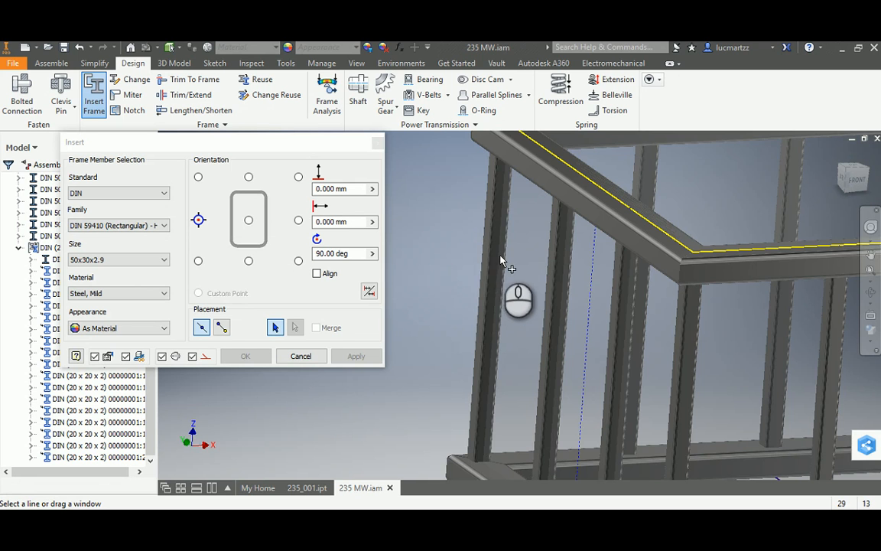
{"action": "scroll", "coordinate": [497, 264], "scroll_direction": "up", "scroll_amount": 3}
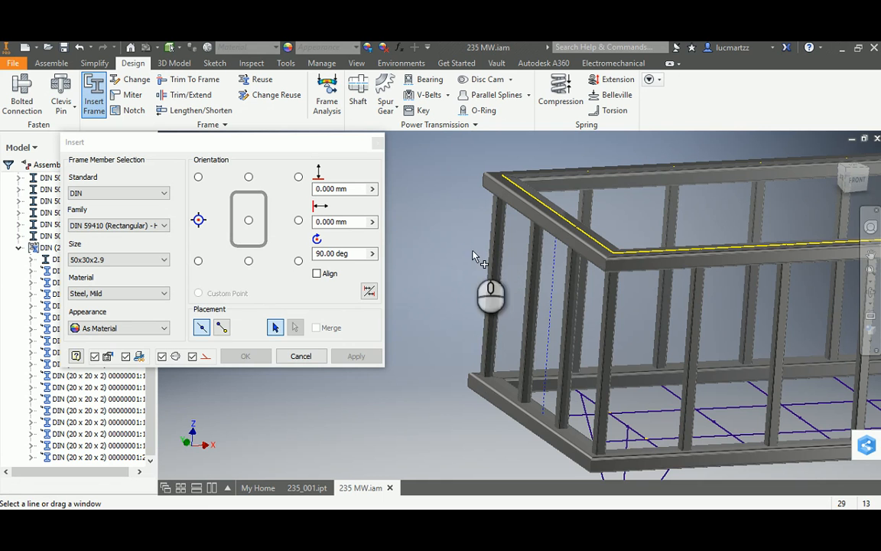
{"action": "left_click", "coordinate": [149, 225]}
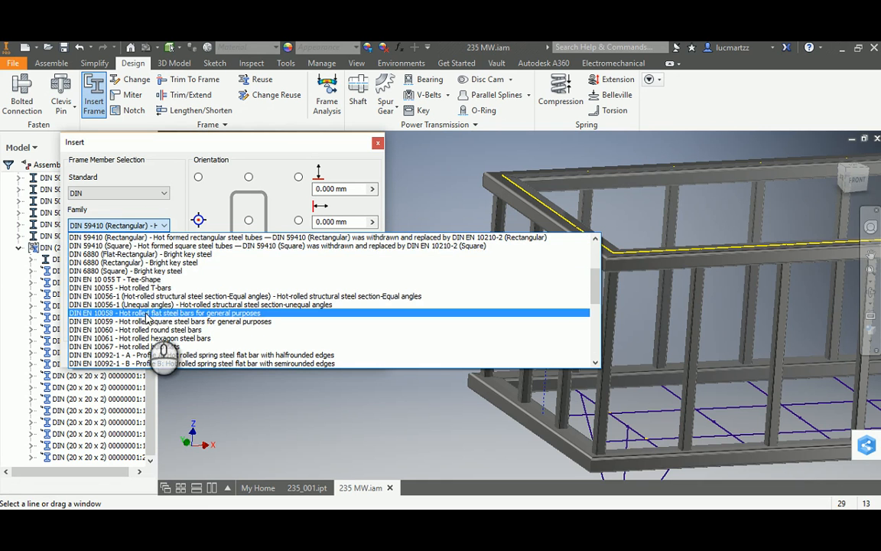
{"action": "scroll", "coordinate": [148, 319], "scroll_direction": "down", "scroll_amount": 5}
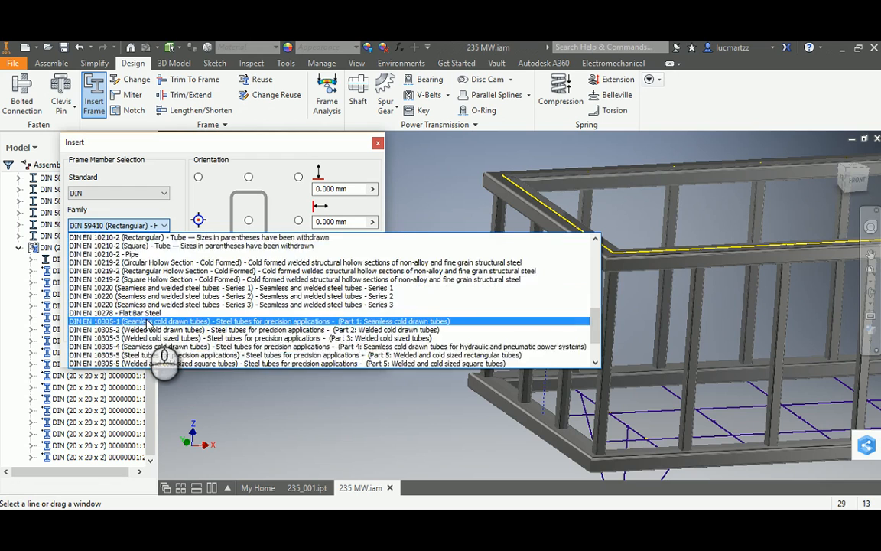
{"action": "scroll", "coordinate": [147, 319], "scroll_direction": "up", "scroll_amount": 2}
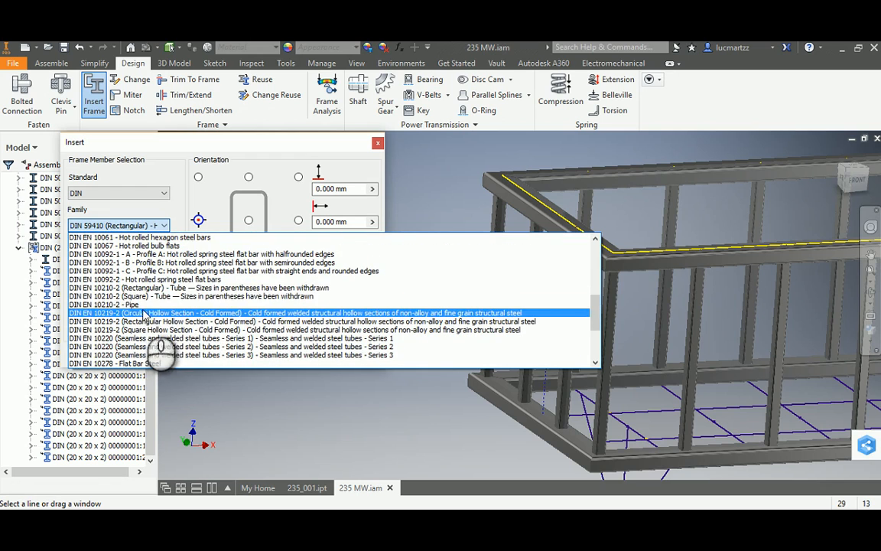
{"action": "left_click", "coordinate": [151, 215]}
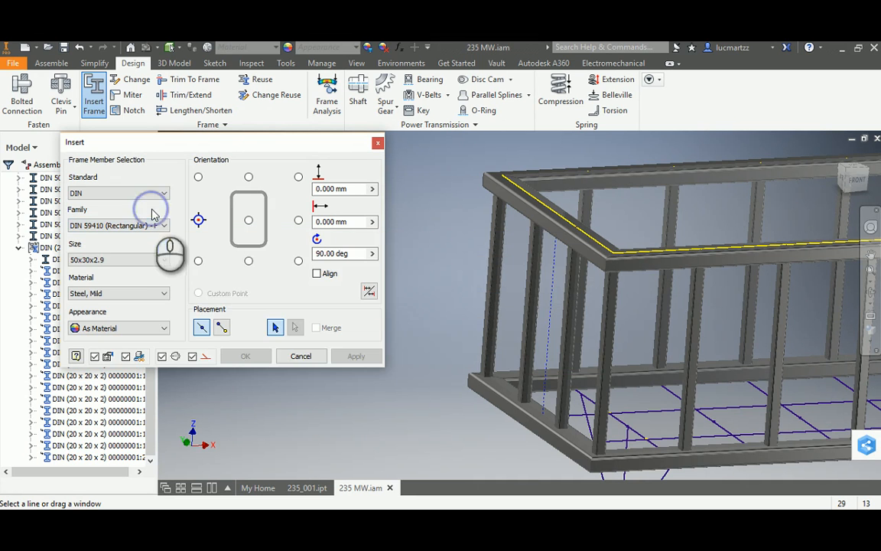
{"action": "left_click", "coordinate": [377, 144]}
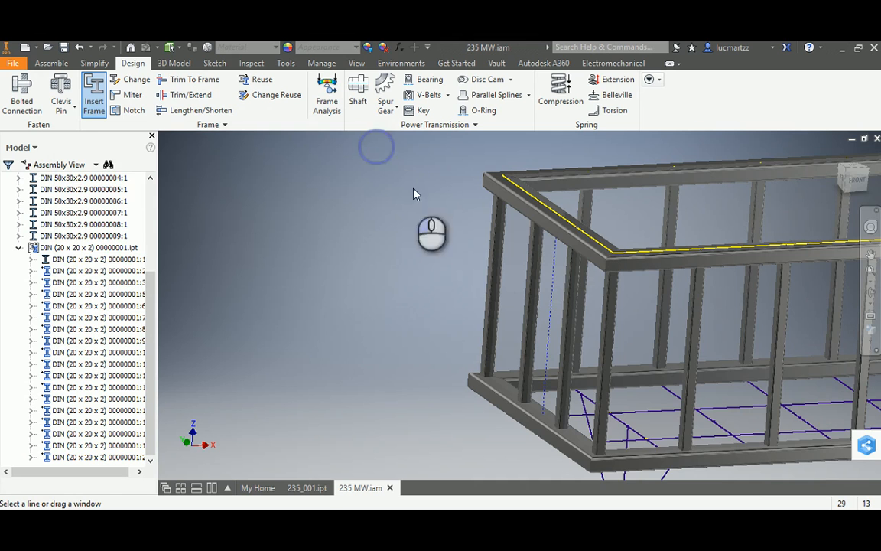
Step: Insert a frame member with the existing vertical tube's DIN EN 10210-2 (Square) 20 x 20 x 2 profile on the first crosswise floor-grid line
{"action": "left_click", "coordinate": [496, 257]}
{"action": "middle_click_drag", "start_coordinate": [403, 304], "coordinate": [352, 275]}
{"action": "scroll", "coordinate": [390, 290], "scroll_direction": "up", "scroll_amount": 4}
{"action": "scroll", "coordinate": [382, 281], "scroll_direction": "down", "scroll_amount": 3}
{"action": "middle_click_drag", "start_coordinate": [407, 279], "coordinate": [383, 274]}
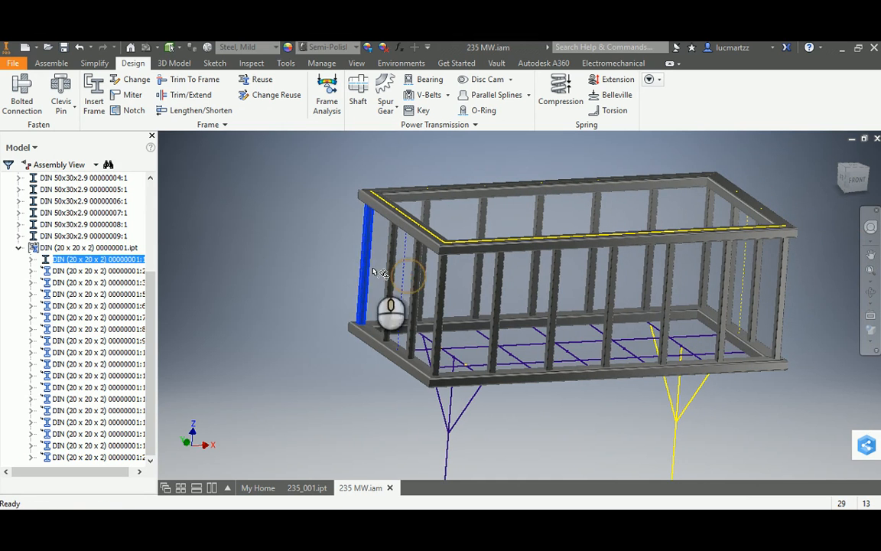
{"action": "left_click", "coordinate": [323, 255]}
{"action": "left_click", "coordinate": [172, 47]}
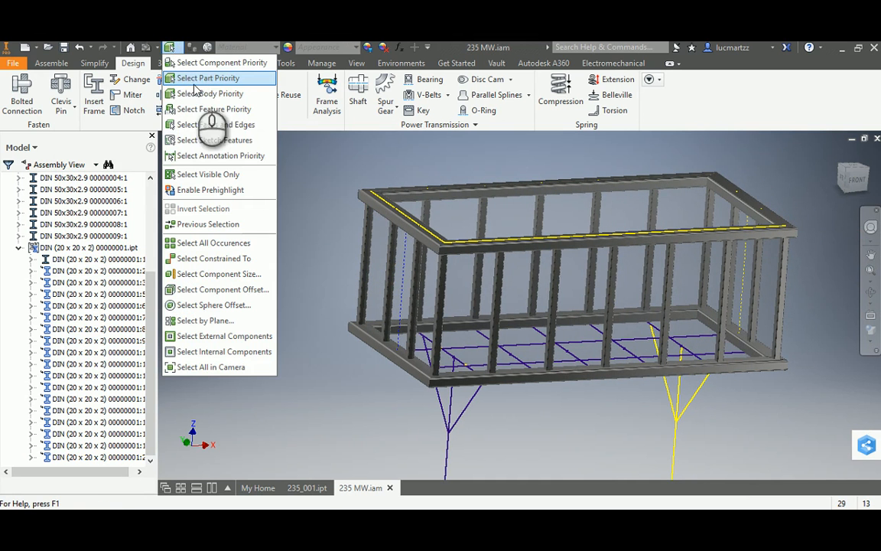
{"action": "left_click", "coordinate": [288, 152]}
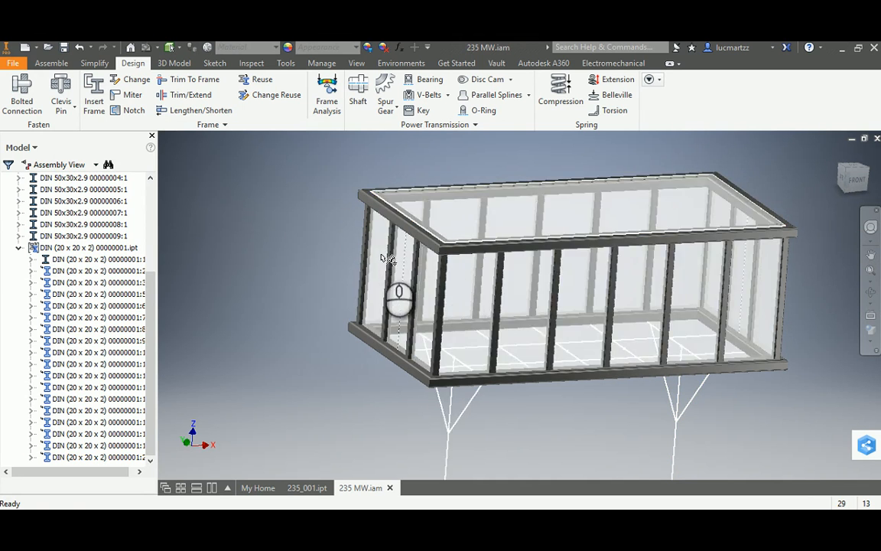
{"action": "left_click", "coordinate": [386, 256]}
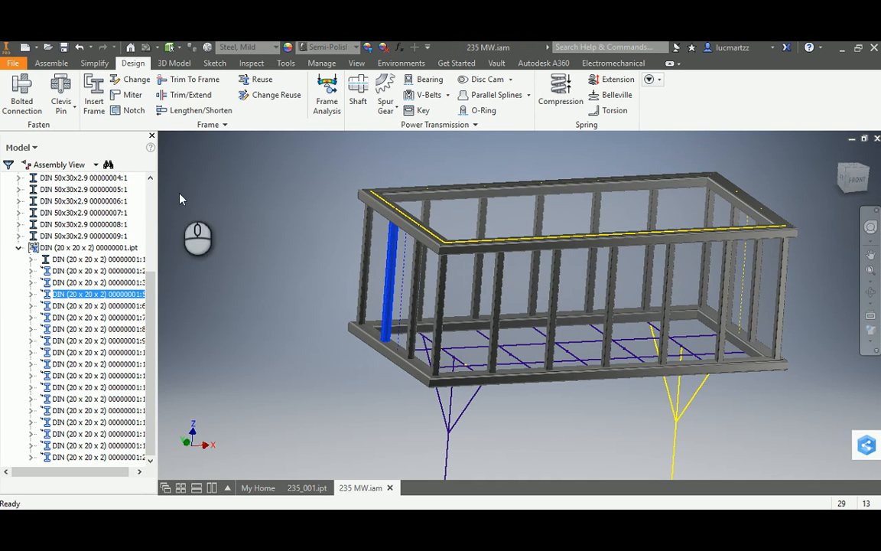
{"action": "left_click", "coordinate": [98, 110]}
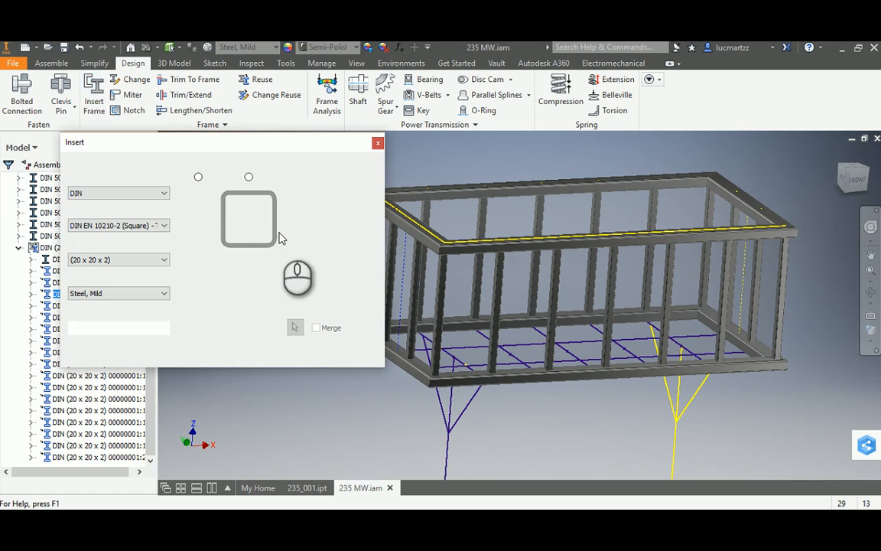
{"action": "middle_click_drag", "start_coordinate": [465, 247], "coordinate": [603, 256]}
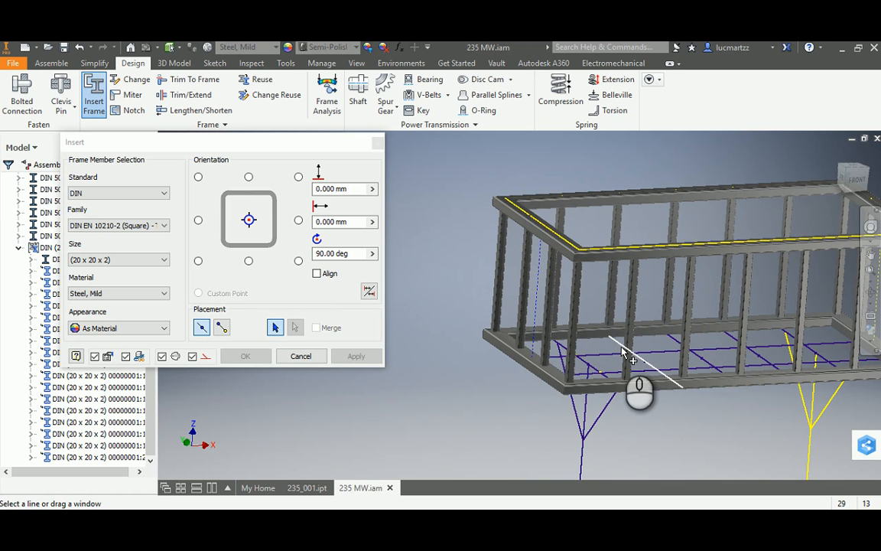
{"action": "middle_click_drag", "start_coordinate": [602, 366], "coordinate": [546, 337], "text": "shift"}
{"action": "left_click", "coordinate": [610, 354]}
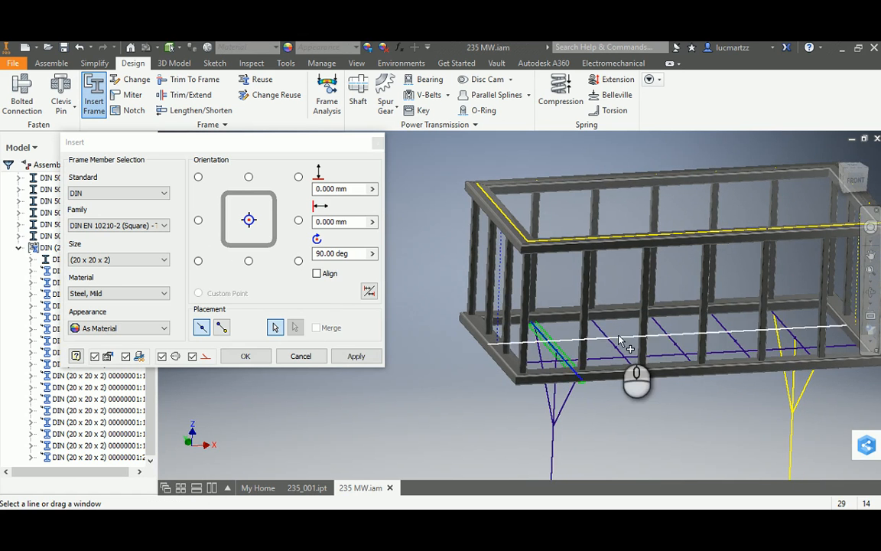
Step: Inspect the cross tube's preview against the bottom frame from the front and switch the display to wireframe
{"action": "scroll", "coordinate": [588, 363], "scroll_direction": "up", "scroll_amount": 5}
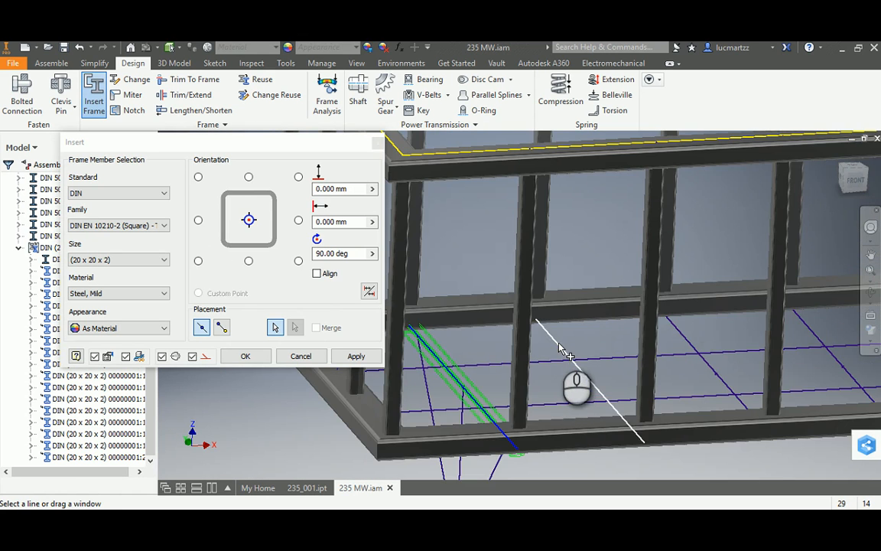
{"action": "scroll", "coordinate": [563, 348], "scroll_direction": "down", "scroll_amount": 5}
{"action": "middle_click_drag", "start_coordinate": [565, 353], "coordinate": [570, 325], "text": "shift"}
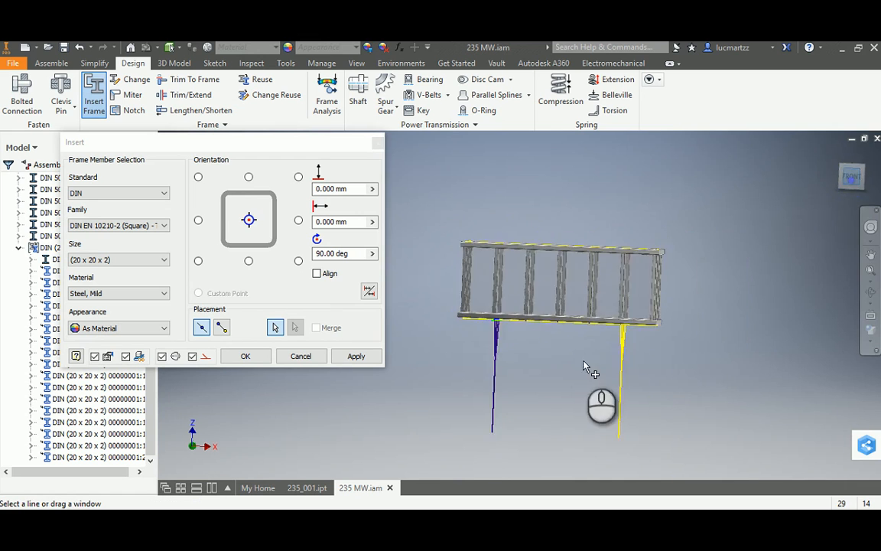
{"action": "scroll", "coordinate": [491, 320], "scroll_direction": "up", "scroll_amount": 6}
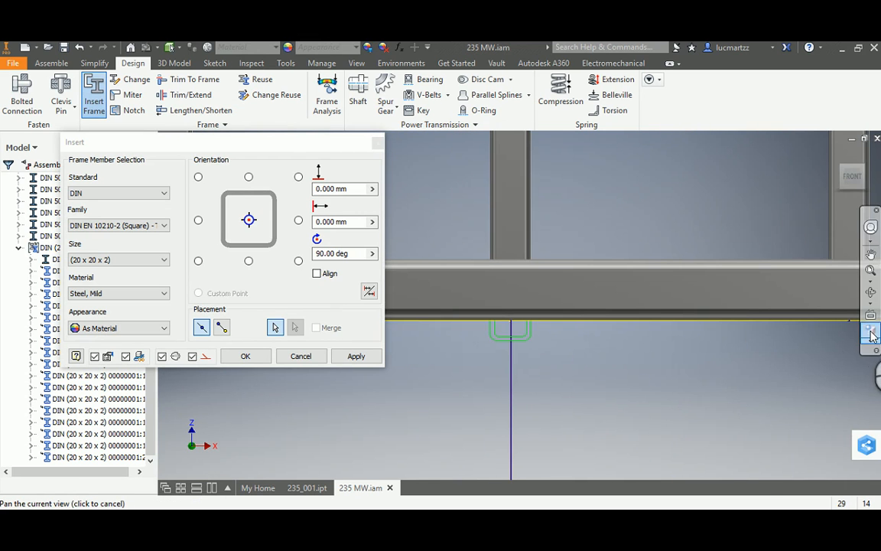
{"action": "left_click", "coordinate": [872, 337]}
{"action": "left_click", "coordinate": [751, 407]}
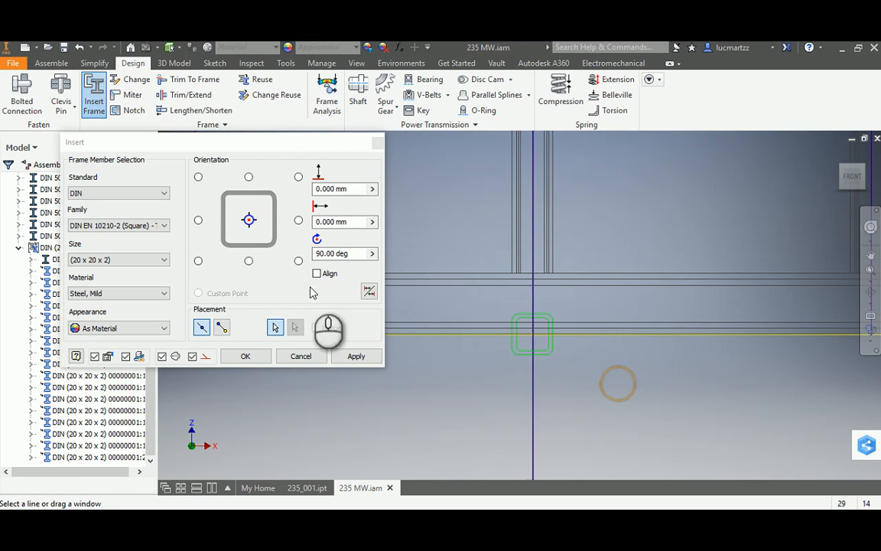
Step: Anchor the cross tube at the middle of its profile's right edge with 90 deg rotation, create it, and finish the insertion
{"action": "left_click", "coordinate": [250, 260]}
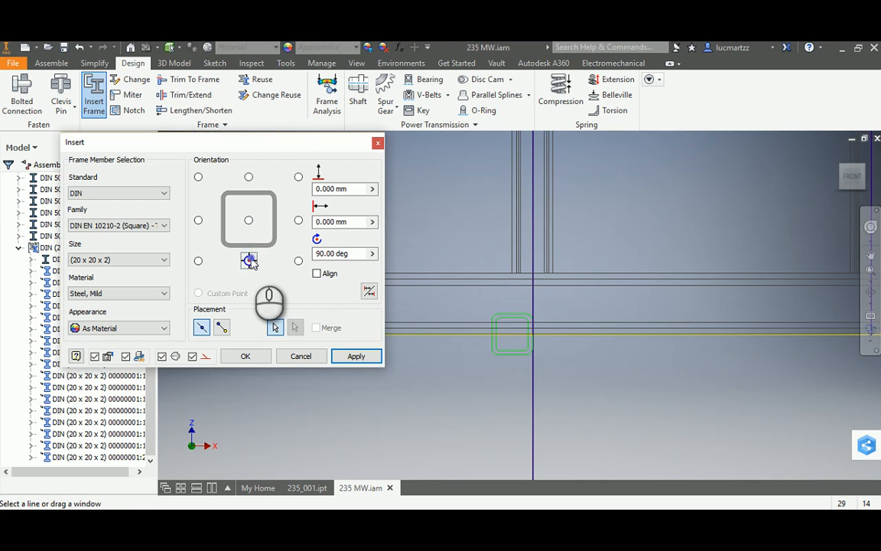
{"action": "left_click", "coordinate": [298, 222]}
{"action": "scroll", "coordinate": [444, 359], "scroll_direction": "up", "scroll_amount": 3}
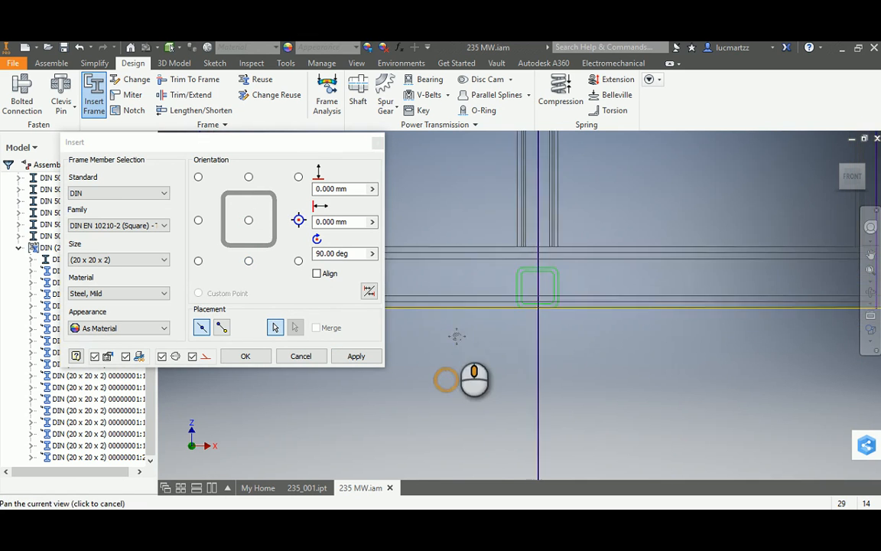
{"action": "left_click", "coordinate": [362, 360]}
{"action": "left_click", "coordinate": [646, 370]}
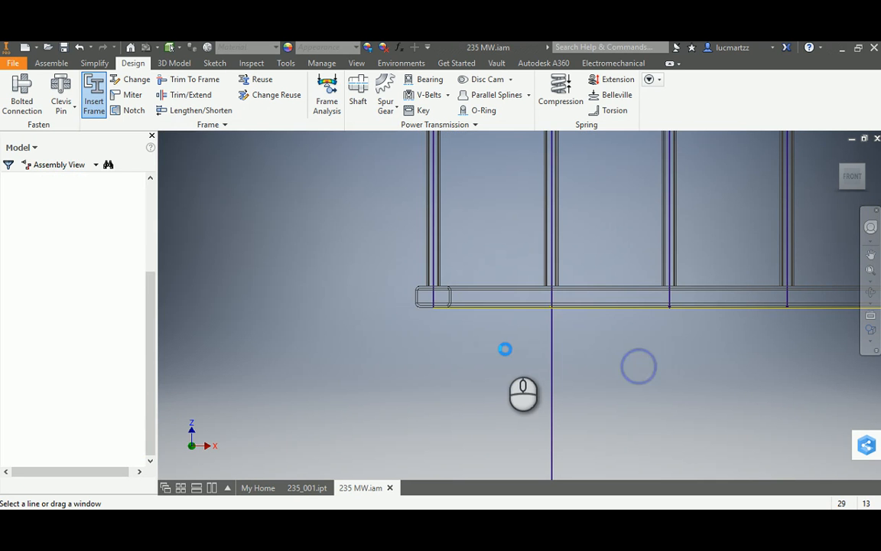
{"action": "scroll", "coordinate": [512, 350], "scroll_direction": "up", "scroll_amount": 4}
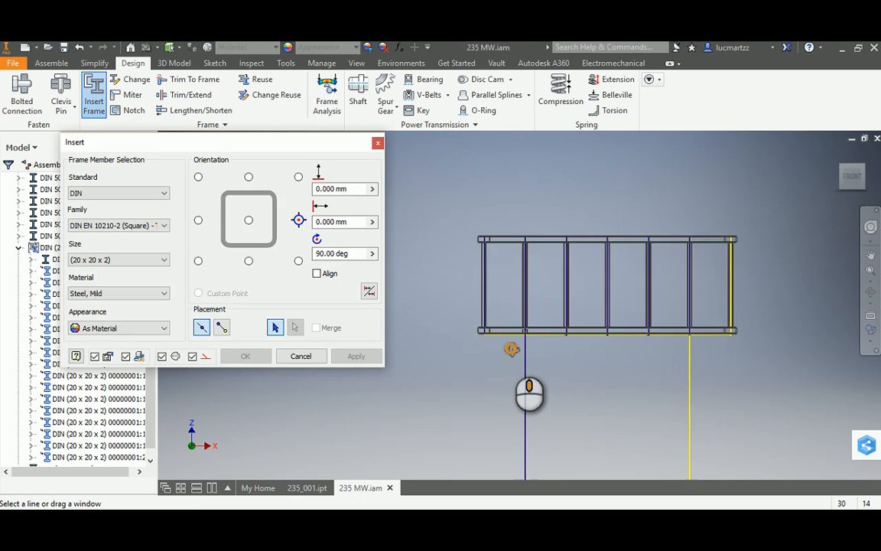
{"action": "middle_click_drag", "start_coordinate": [512, 350], "coordinate": [487, 346], "text": "shift"}
{"action": "scroll", "coordinate": [550, 299], "scroll_direction": "down", "scroll_amount": 6}
{"action": "key", "text": "Escape"}
{"action": "scroll", "coordinate": [552, 299], "scroll_direction": "up", "scroll_amount": 2}
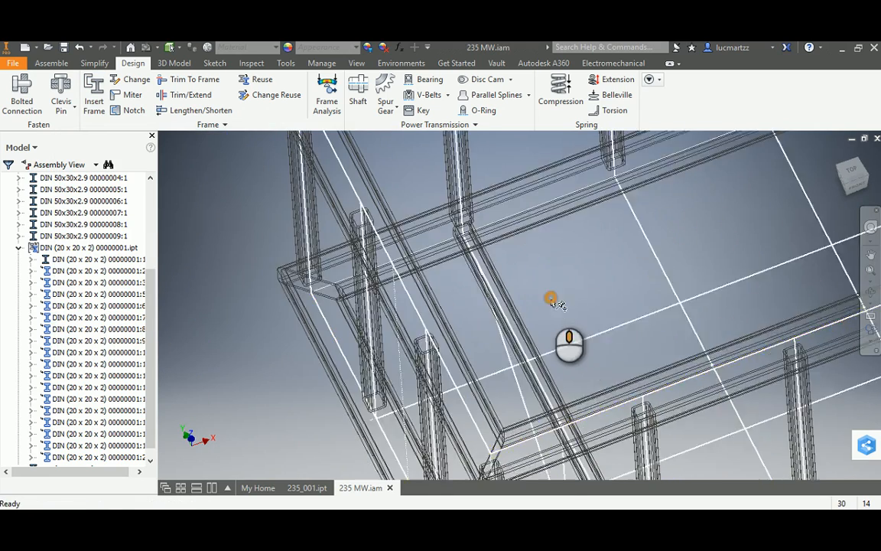
Step: Switch the display from wireframe to shaded with edges
{"action": "mouse_move", "coordinate": [553, 299]}
{"action": "middle_mouse_down"}
{"action": "mouse_move", "coordinate": [580, 316]}
{"action": "mouse_move", "coordinate": [562, 325]}
{"action": "middle_mouse_up"}
{"action": "left_click", "coordinate": [869, 333]}
{"action": "left_click", "coordinate": [795, 382]}
{"action": "left_click", "coordinate": [527, 310]}
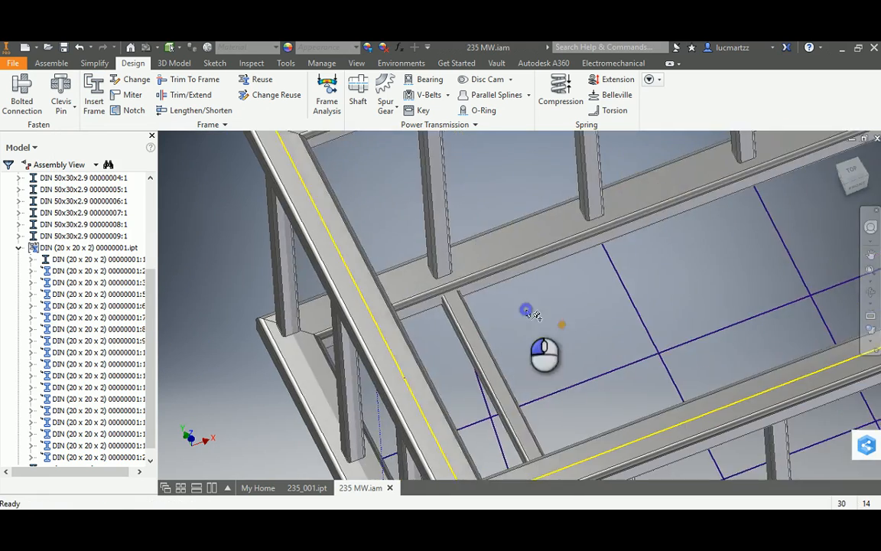
Step: Trim one end of the new floor cross tube to the bottom long rail's inner face with 0 mm offset
{"action": "left_click", "coordinate": [191, 95]}
{"action": "left_click", "coordinate": [468, 311]}
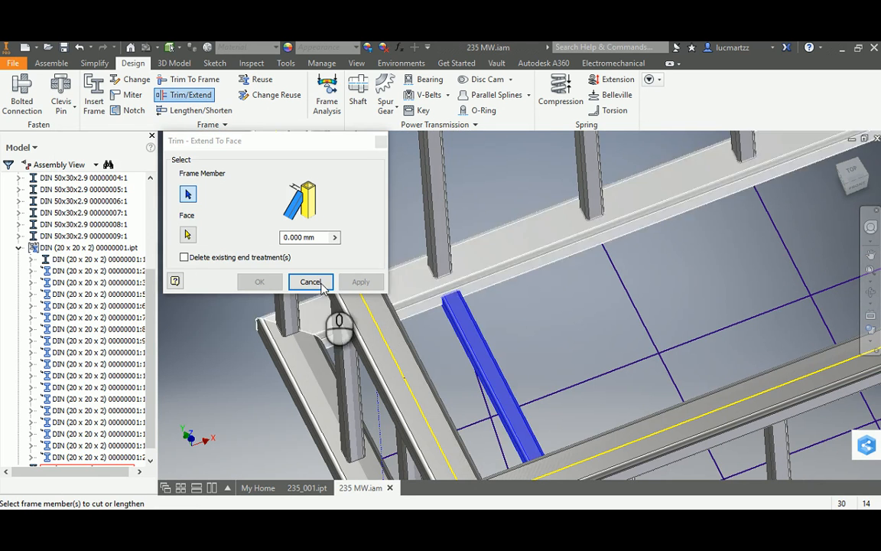
{"action": "scroll", "coordinate": [474, 280], "scroll_direction": "down", "scroll_amount": 5}
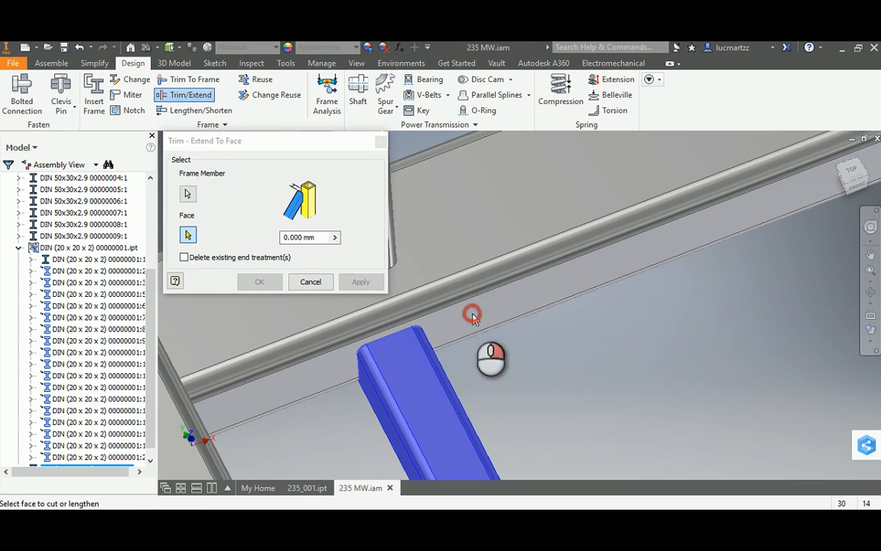
{"action": "right_click", "coordinate": [474, 314]}
{"action": "left_click", "coordinate": [507, 337]}
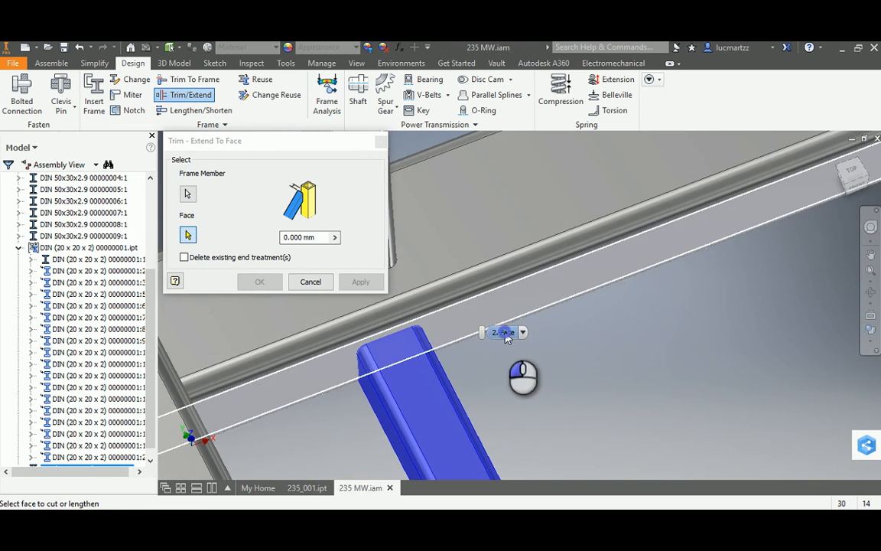
{"action": "left_click", "coordinate": [503, 332]}
{"action": "scroll", "coordinate": [388, 355], "scroll_direction": "up", "scroll_amount": 3}
{"action": "left_click", "coordinate": [364, 281]}
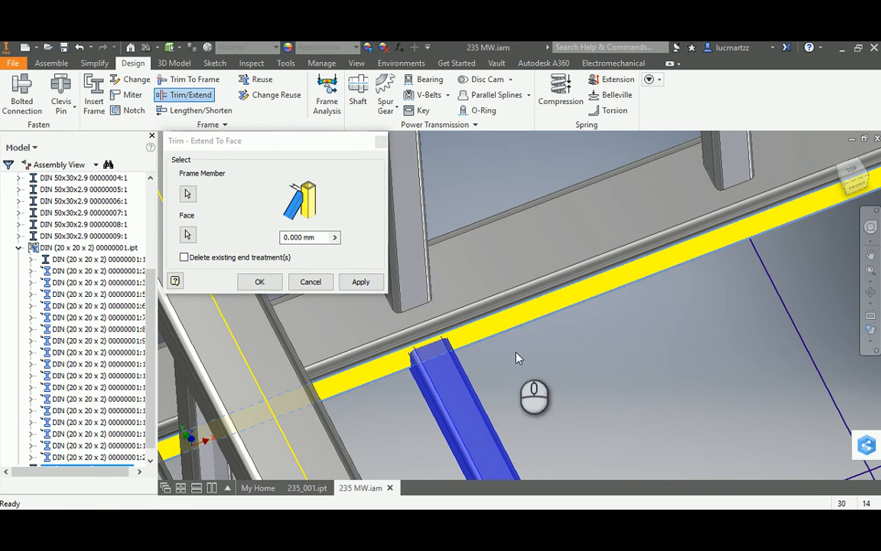
{"action": "left_click", "coordinate": [364, 281]}
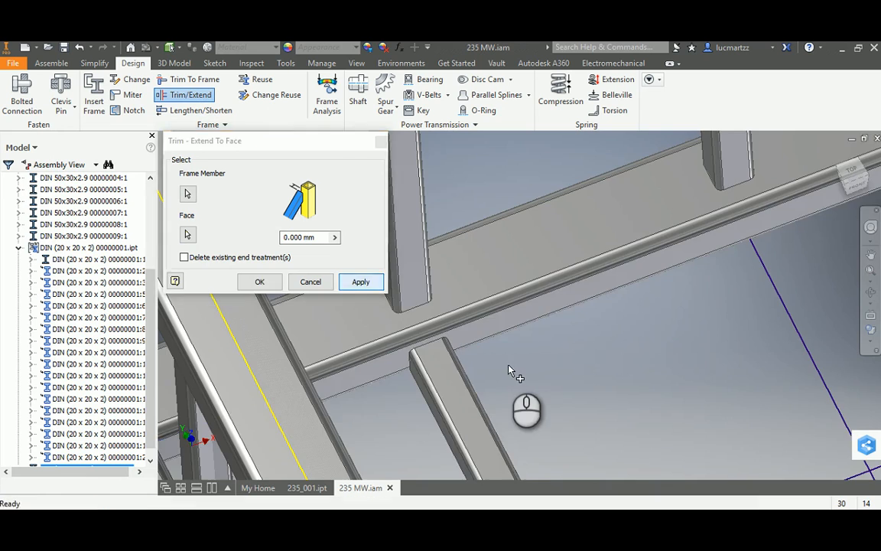
Step: Trim the cross tube's other end to the opposite bottom long rail's inner face and finish Trim/Extend
{"action": "scroll", "coordinate": [508, 372], "scroll_direction": "up", "scroll_amount": 5}
{"action": "middle_click_drag", "start_coordinate": [524, 374], "coordinate": [671, 440], "text": "shift"}
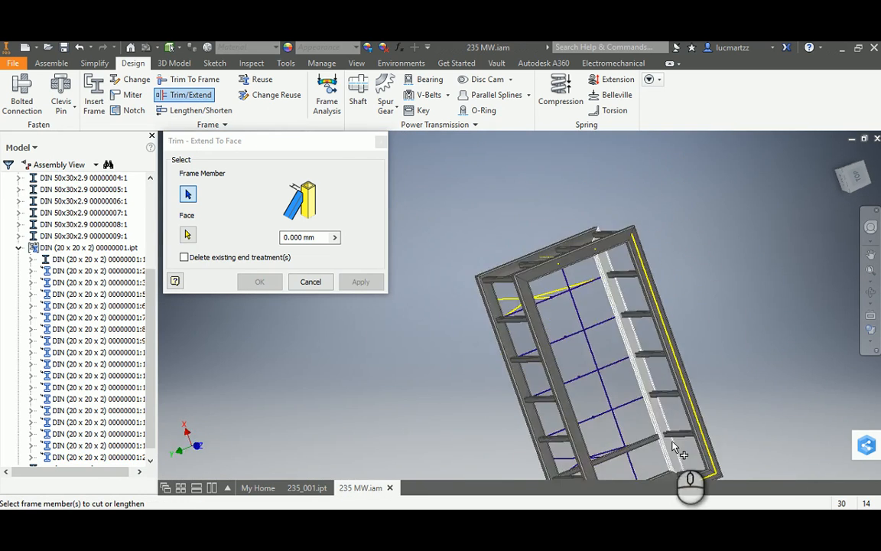
{"action": "scroll", "coordinate": [651, 436], "scroll_direction": "down", "scroll_amount": 5}
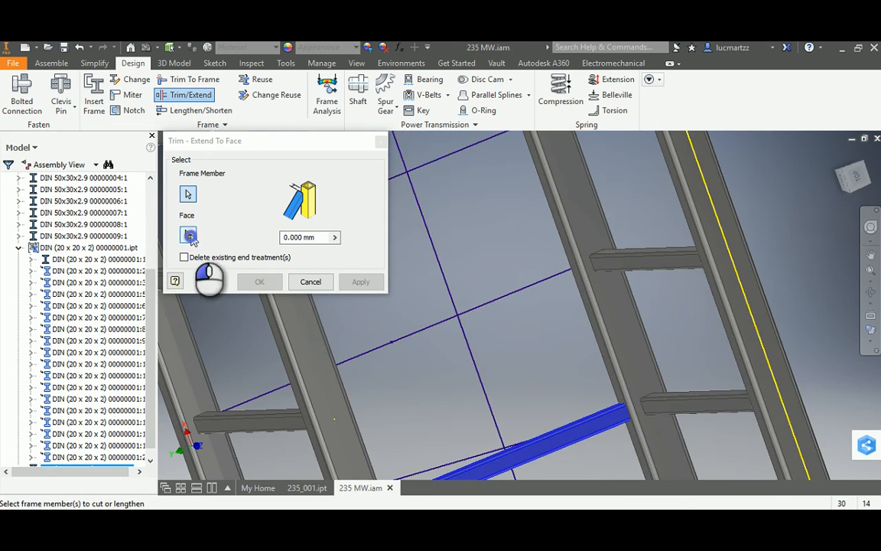
{"action": "left_click", "coordinate": [190, 238]}
{"action": "scroll", "coordinate": [685, 383], "scroll_direction": "down", "scroll_amount": 3}
{"action": "scroll", "coordinate": [496, 404], "scroll_direction": "down", "scroll_amount": 2}
{"action": "right_click", "coordinate": [477, 408]}
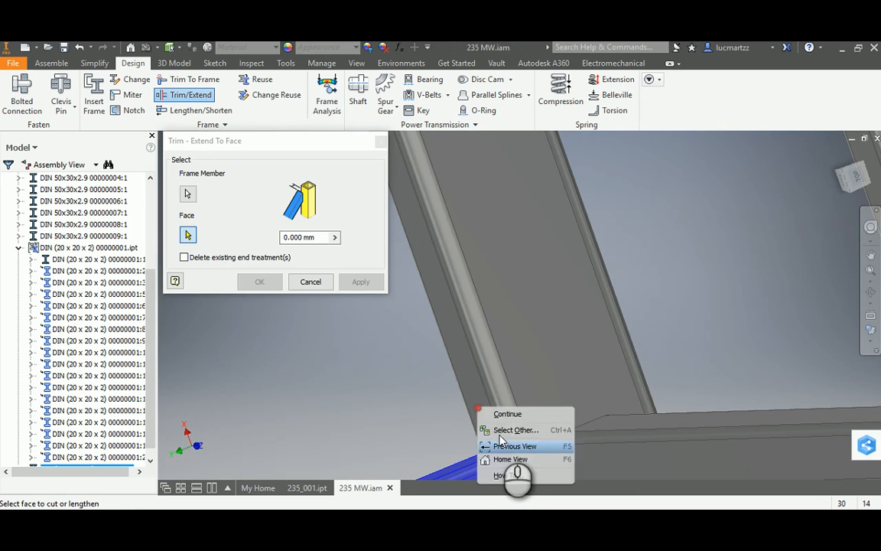
{"action": "left_click", "coordinate": [504, 431]}
{"action": "left_click", "coordinate": [259, 282]}
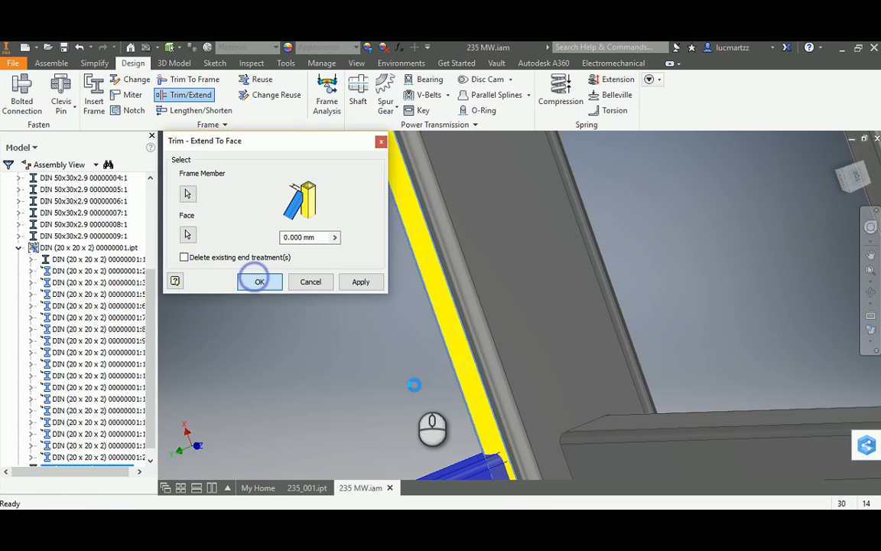
Step: Reuse the trimmed cross tube as source member and pick the four remaining crosswise floor-grid lines from the top view
{"action": "scroll", "coordinate": [413, 384], "scroll_direction": "up", "scroll_amount": 5}
{"action": "scroll", "coordinate": [420, 387], "scroll_direction": "up", "scroll_amount": 4}
{"action": "middle_click_drag", "start_coordinate": [383, 373], "coordinate": [410, 367], "text": "shift"}
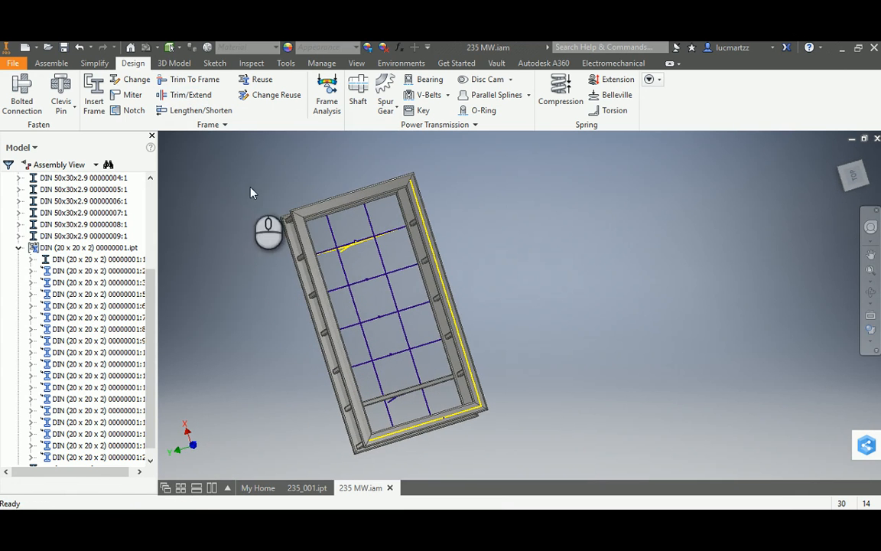
{"action": "left_click", "coordinate": [263, 80]}
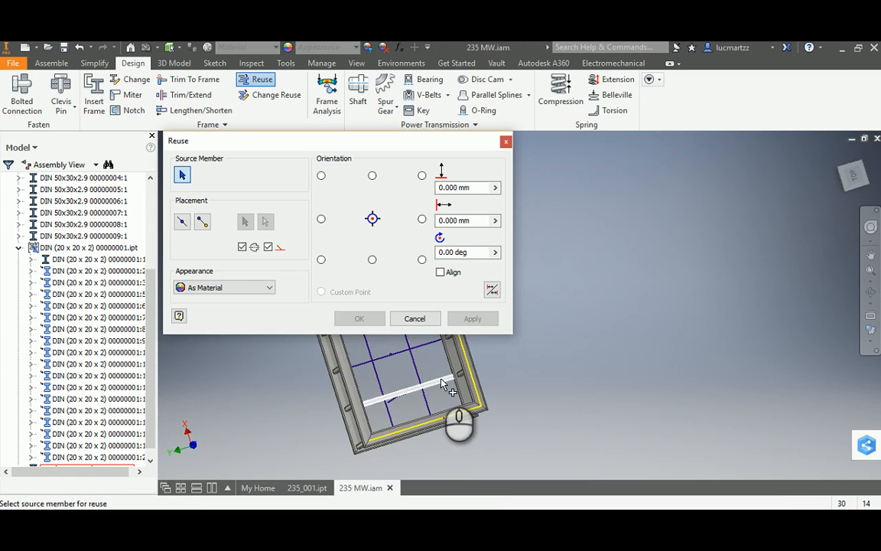
{"action": "left_click", "coordinate": [610, 315]}
{"action": "middle_click_drag", "start_coordinate": [610, 316], "coordinate": [810, 258]}
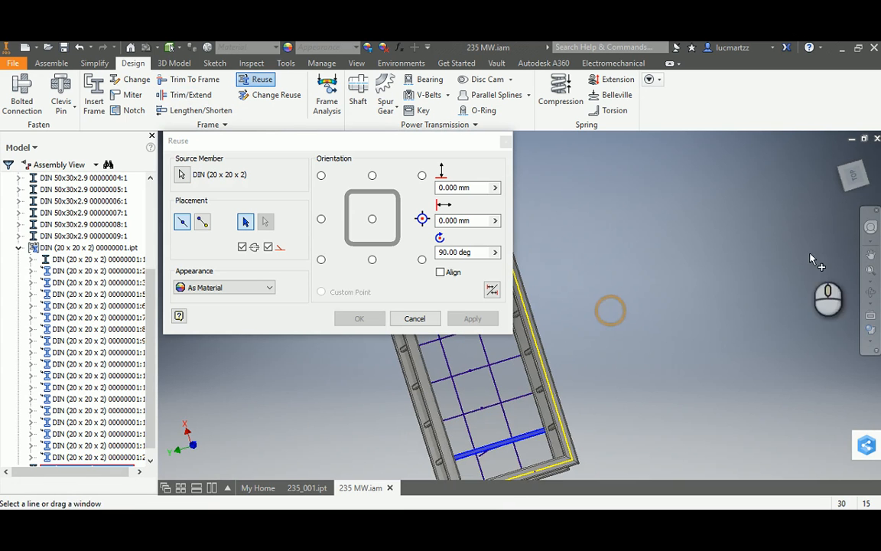
{"action": "left_click", "coordinate": [856, 179]}
{"action": "left_click", "coordinate": [870, 159]}
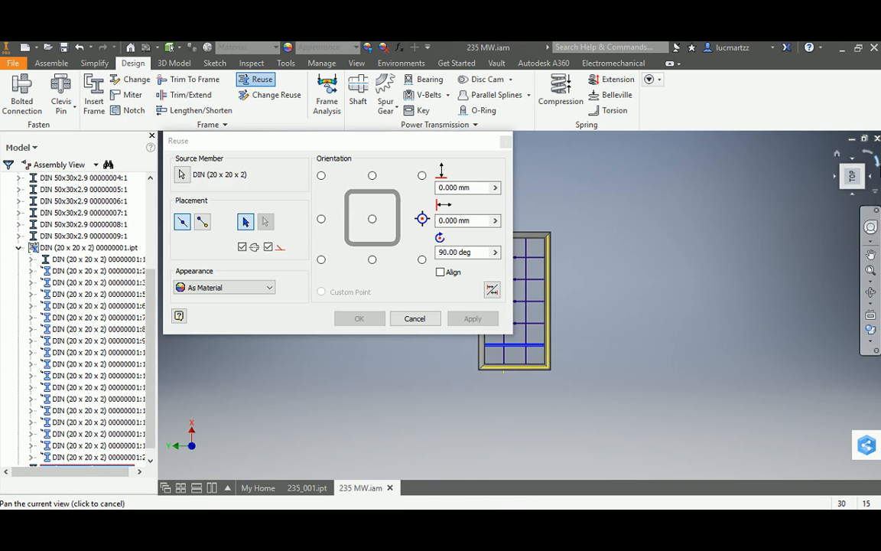
{"action": "scroll", "coordinate": [568, 346], "scroll_direction": "down", "scroll_amount": 1}
{"action": "scroll", "coordinate": [573, 348], "scroll_direction": "down", "scroll_amount": 2}
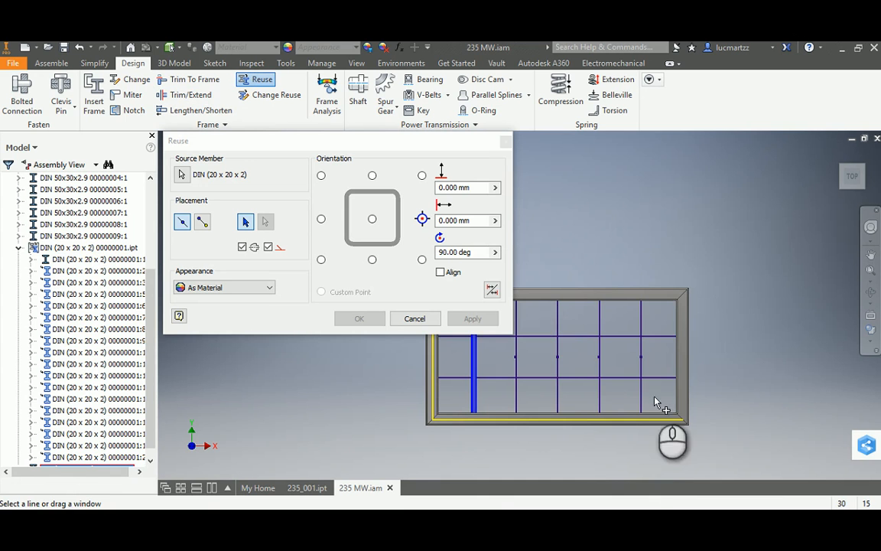
{"action": "left_click", "coordinate": [505, 407]}
{"action": "left_click", "coordinate": [564, 418]}
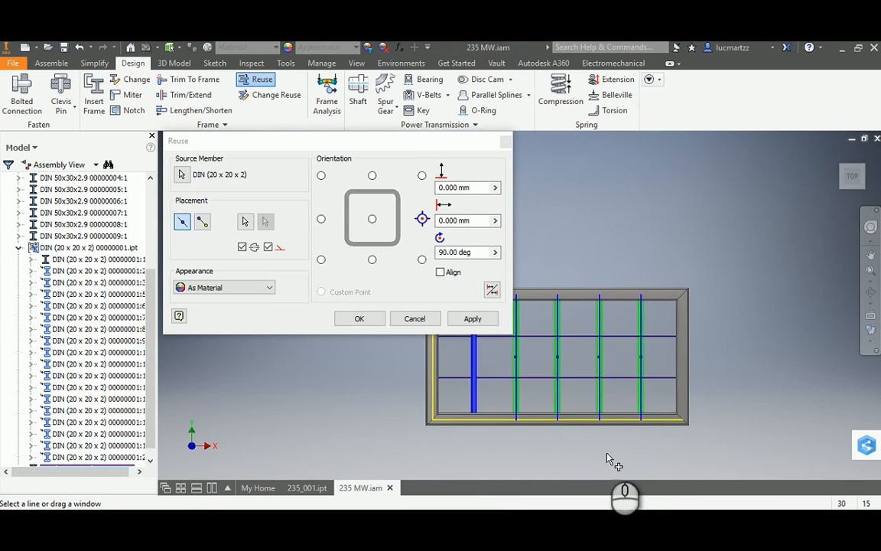
Step: Examine where the reused tubes' previews sit relative to the bottom frame from the front
{"action": "middle_click_drag", "start_coordinate": [609, 463], "coordinate": [611, 394], "text": "shift"}
{"action": "scroll", "coordinate": [634, 390], "scroll_direction": "down", "scroll_amount": 3}
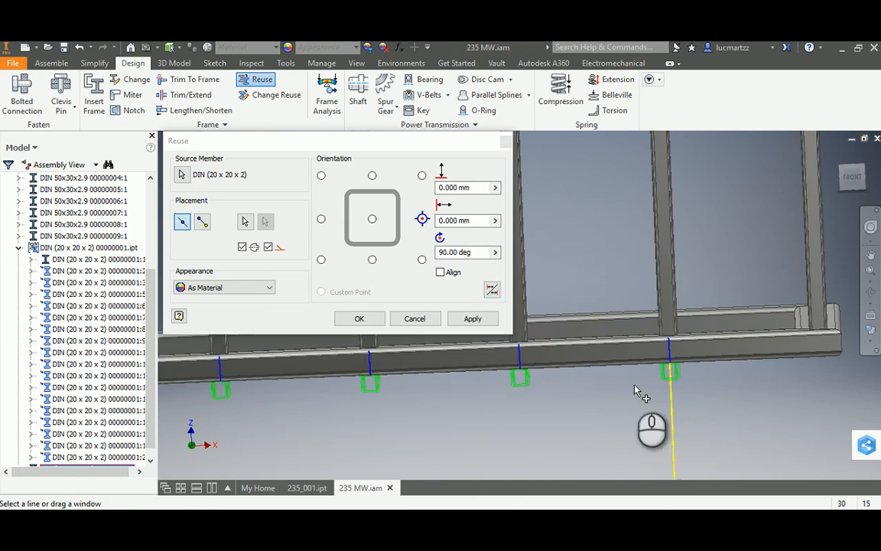
{"action": "scroll", "coordinate": [681, 380], "scroll_direction": "up", "scroll_amount": 5}
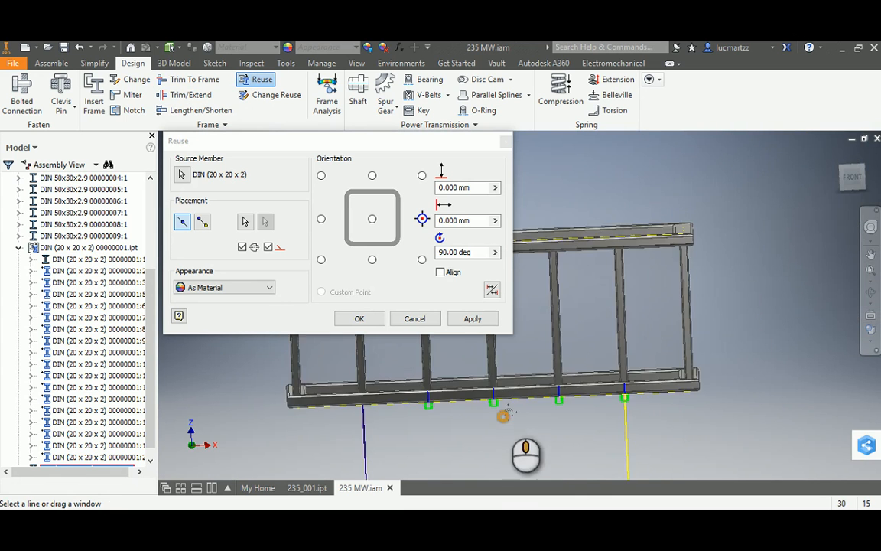
{"action": "scroll", "coordinate": [425, 387], "scroll_direction": "down", "scroll_amount": 3}
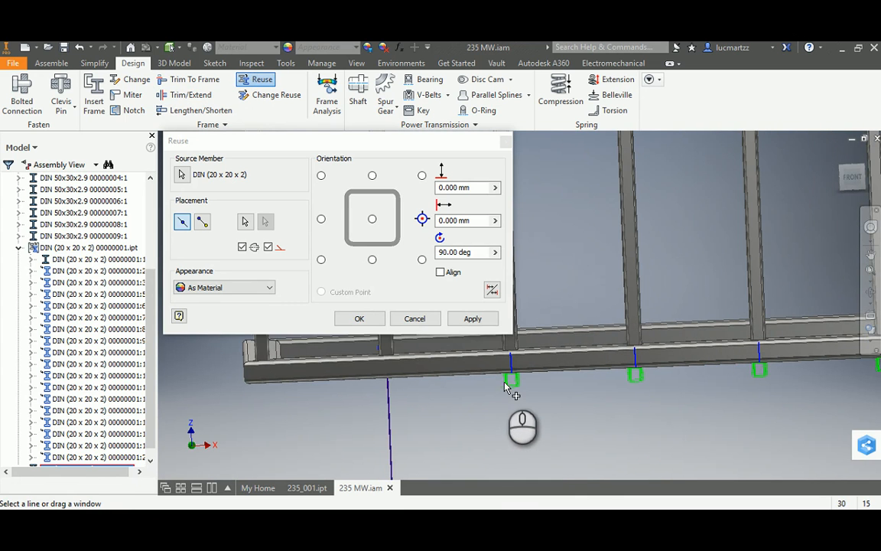
{"action": "scroll", "coordinate": [555, 382], "scroll_direction": "up", "scroll_amount": 4}
{"action": "middle_click_drag", "start_coordinate": [617, 383], "coordinate": [650, 402], "text": "shift"}
{"action": "scroll", "coordinate": [596, 374], "scroll_direction": "up", "scroll_amount": 4}
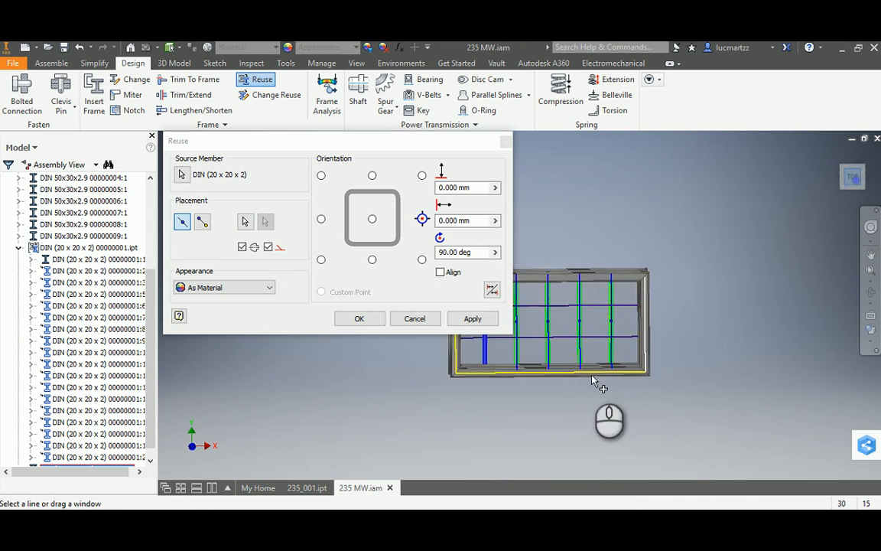
Step: Clear the placement selection and reselect the four remaining crosswise floor-grid lines for the reused tubes
{"action": "scroll", "coordinate": [540, 348], "scroll_direction": "down", "scroll_amount": 3}
{"action": "middle_click_drag", "start_coordinate": [539, 346], "coordinate": [559, 449]}
{"action": "left_click", "coordinate": [620, 392]}
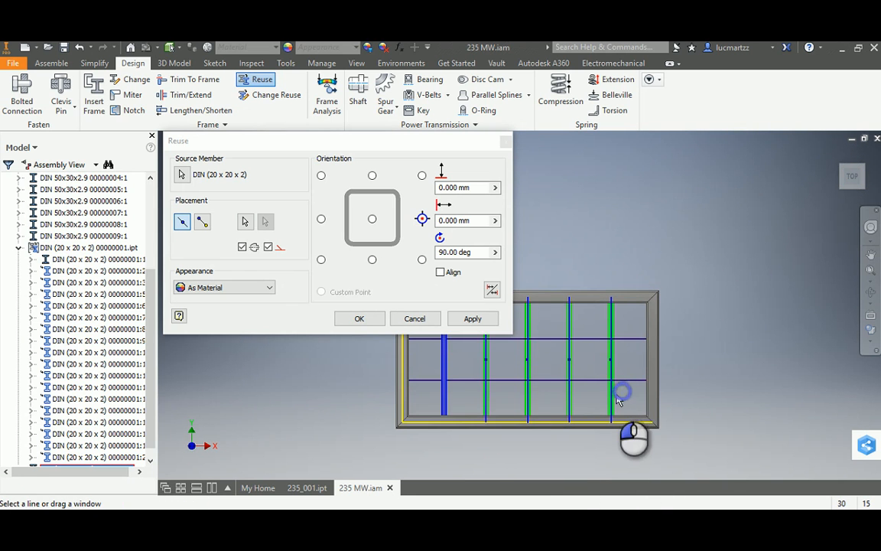
{"action": "middle_click_drag", "start_coordinate": [551, 398], "coordinate": [566, 442]}
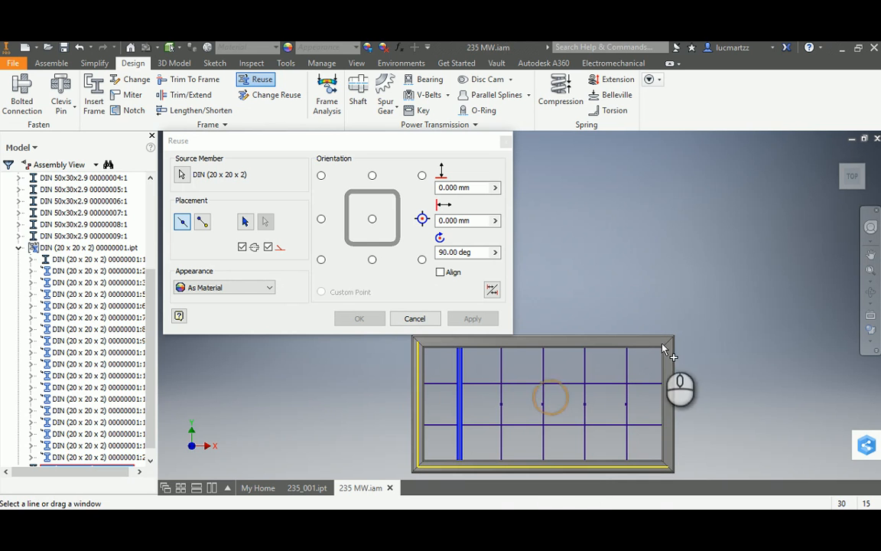
{"action": "left_click_drag", "start_coordinate": [491, 375], "coordinate": [491, 374]}
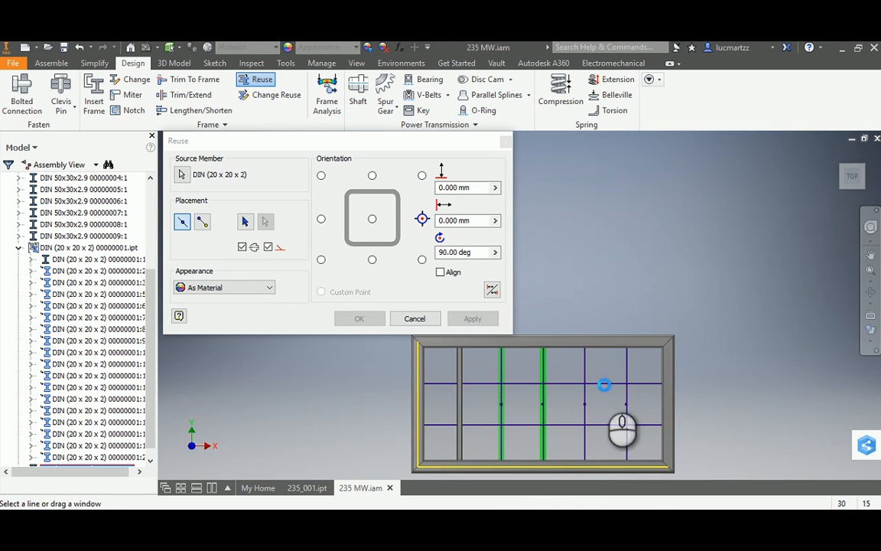
Step: Anchor the reused tubes at the middle of the profile's left edge, check them in wireframe from the front, and create them
{"action": "middle_click_drag", "start_coordinate": [625, 401], "coordinate": [670, 291], "text": "shift"}
{"action": "left_click", "coordinate": [755, 291]}
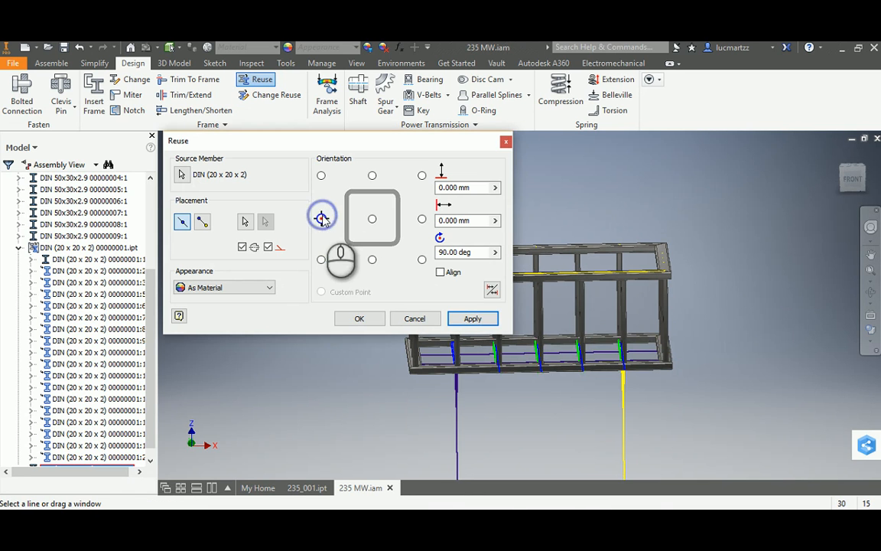
{"action": "scroll", "coordinate": [525, 374], "scroll_direction": "down", "scroll_amount": 5}
{"action": "scroll", "coordinate": [589, 360], "scroll_direction": "up", "scroll_amount": 2}
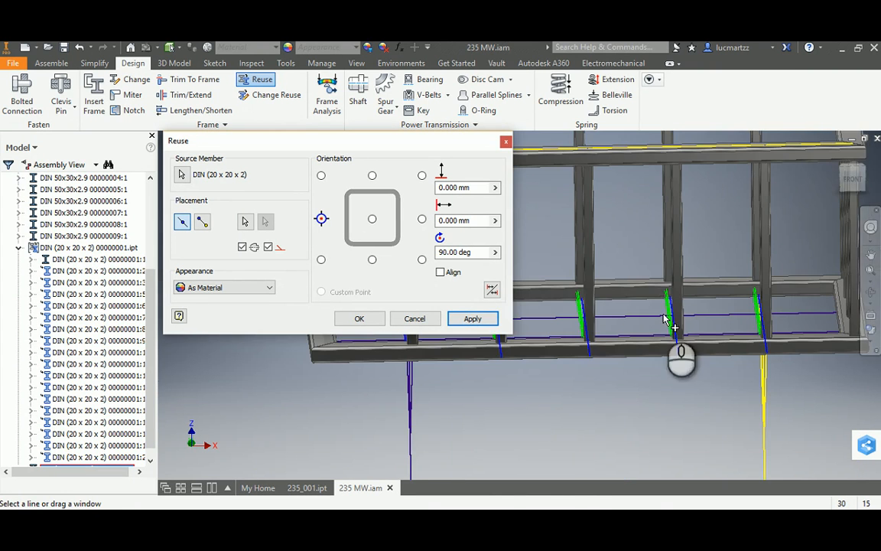
{"action": "left_click", "coordinate": [852, 177]}
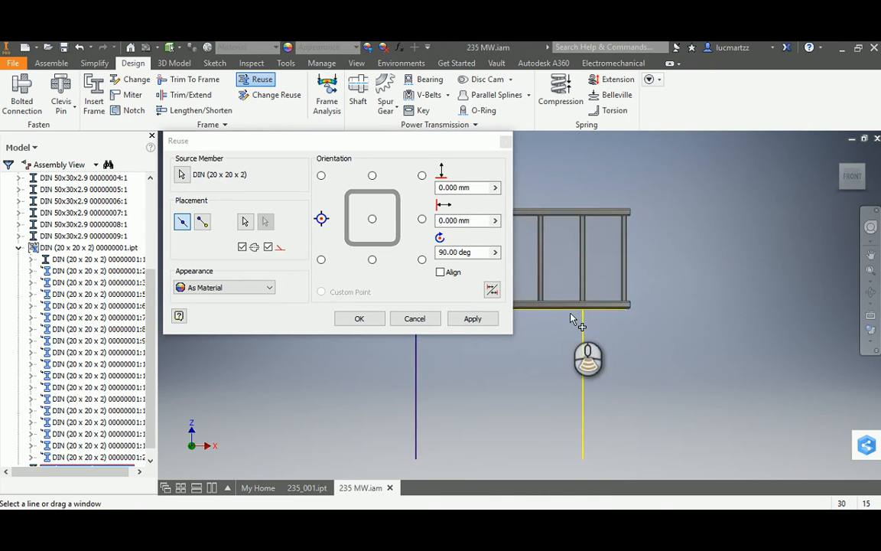
{"action": "left_click", "coordinate": [869, 334]}
{"action": "left_click", "coordinate": [757, 407]}
{"action": "scroll", "coordinate": [582, 306], "scroll_direction": "down", "scroll_amount": 2}
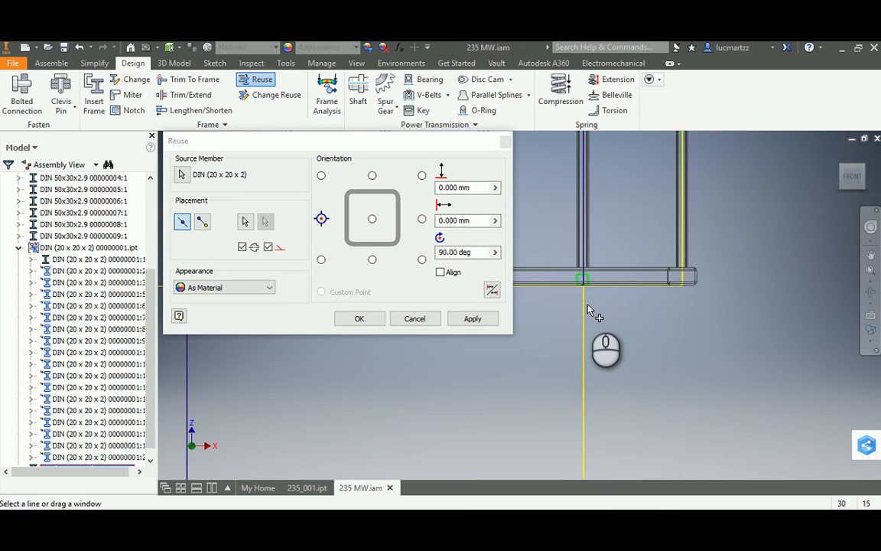
{"action": "left_click", "coordinate": [358, 318]}
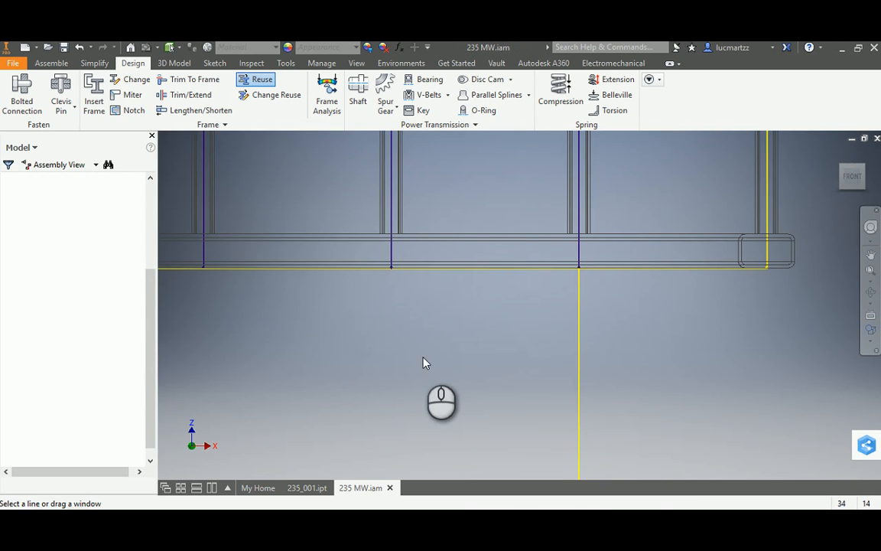
Step: Return the whole frame's display to shaded with edges after placing the reused cross tubes
{"action": "scroll", "coordinate": [516, 351], "scroll_direction": "up", "scroll_amount": 5}
{"action": "middle_click_drag", "start_coordinate": [451, 358], "coordinate": [502, 308]}
{"action": "mouse_move", "coordinate": [501, 309]}
{"action": "middle_mouse_down", "text": "shift"}
{"action": "mouse_move", "coordinate": [558, 319]}
{"action": "mouse_move", "coordinate": [555, 338]}
{"action": "mouse_move", "coordinate": [574, 325]}
{"action": "middle_mouse_up", "text": "shift"}
{"action": "left_click", "coordinate": [870, 329]}
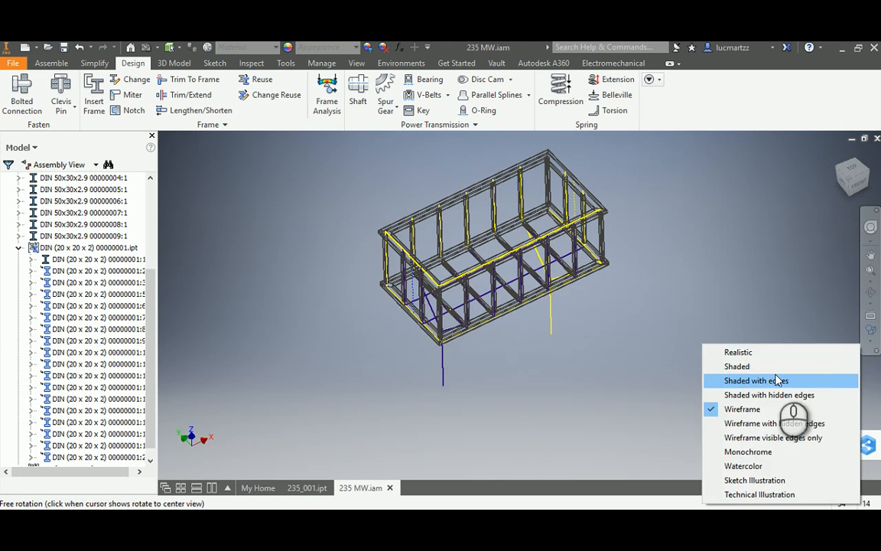
{"action": "left_click", "coordinate": [777, 380]}
Step: Inspect the floor cross tubes from above and below and start inserting a DIN EN 10210-2 (Square) 20 x 20 x 2 frame member
{"action": "scroll", "coordinate": [531, 249], "scroll_direction": "down", "scroll_amount": 10}
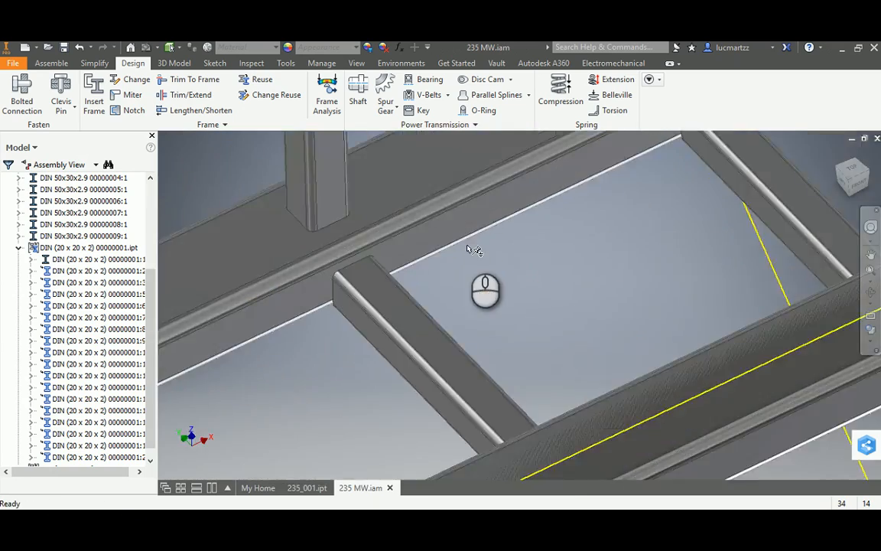
{"action": "scroll", "coordinate": [471, 248], "scroll_direction": "up", "scroll_amount": 5}
{"action": "mouse_move", "coordinate": [468, 269]}
{"action": "middle_mouse_down", "text": "shift"}
{"action": "mouse_move", "coordinate": [466, 261]}
{"action": "mouse_move", "coordinate": [448, 290]}
{"action": "mouse_move", "coordinate": [463, 288]}
{"action": "mouse_move", "coordinate": [460, 252]}
{"action": "mouse_move", "coordinate": [435, 310]}
{"action": "mouse_move", "coordinate": [415, 292]}
{"action": "mouse_move", "coordinate": [348, 350]}
{"action": "middle_mouse_up", "text": "shift"}
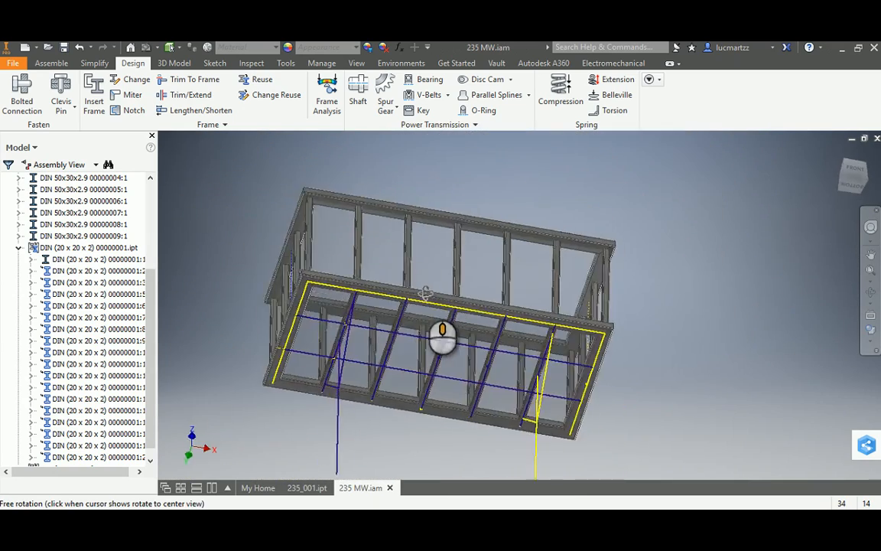
{"action": "scroll", "coordinate": [329, 333], "scroll_direction": "down", "scroll_amount": 5}
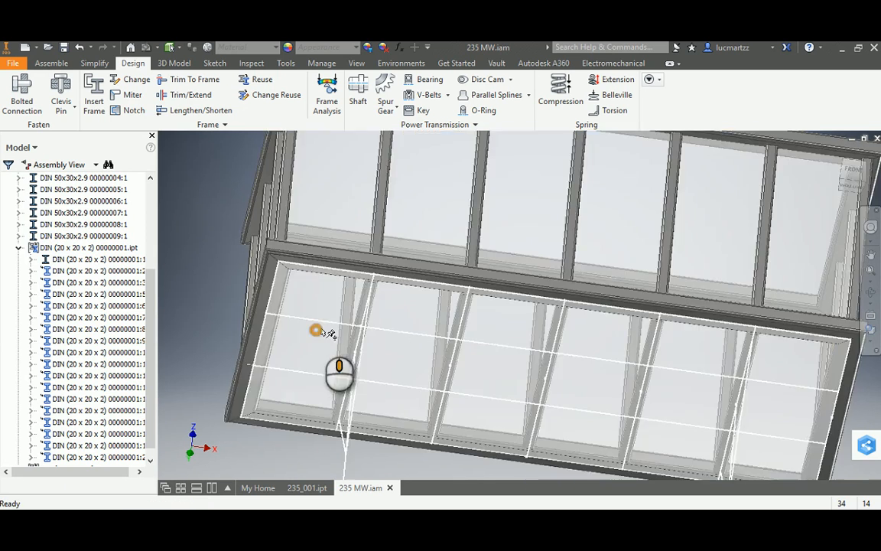
{"action": "scroll", "coordinate": [328, 333], "scroll_direction": "up", "scroll_amount": 5}
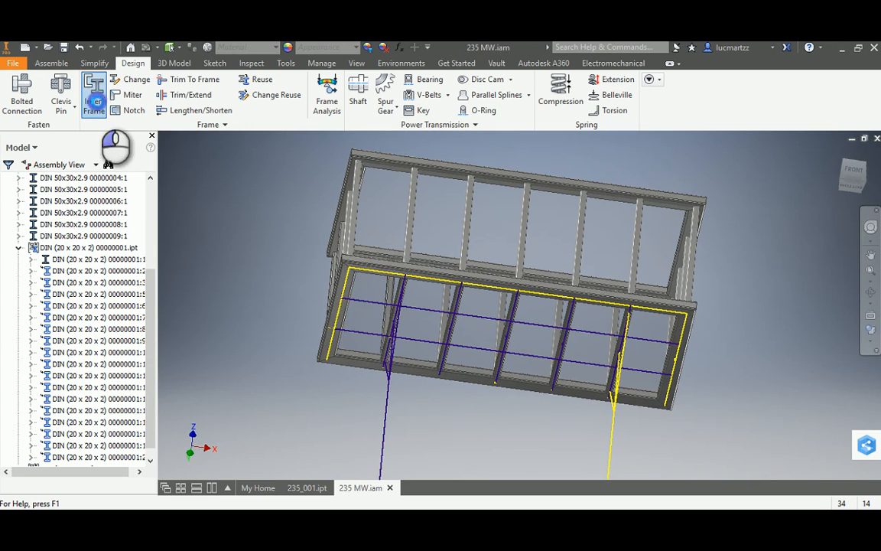
{"action": "left_click", "coordinate": [94, 101]}
{"action": "middle_click_drag", "start_coordinate": [375, 316], "coordinate": [458, 321]}
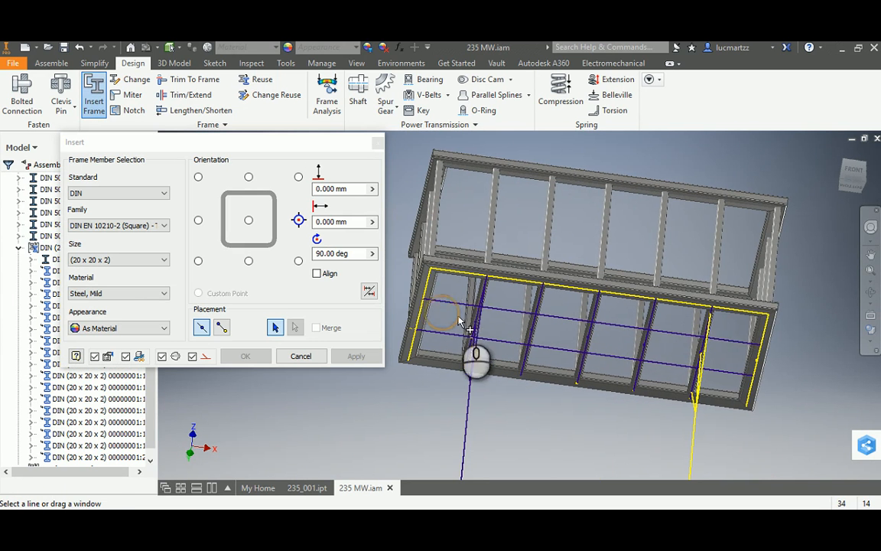
Step: Insert two DIN square (20 x 20 x 2) members along the lengthwise floor lines, rotated 90 degrees, after switching the display to wireframe
{"action": "left_click", "coordinate": [455, 305]}
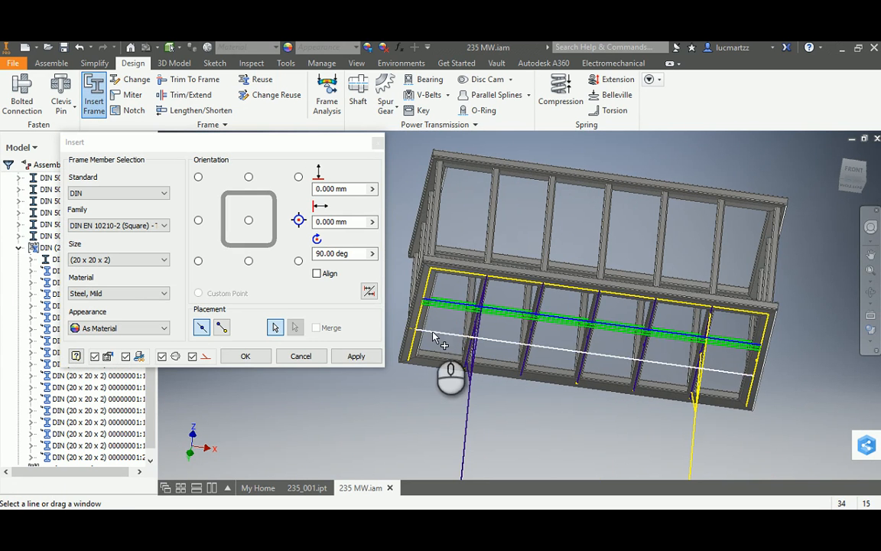
{"action": "left_click", "coordinate": [443, 333]}
{"action": "left_click", "coordinate": [851, 169]}
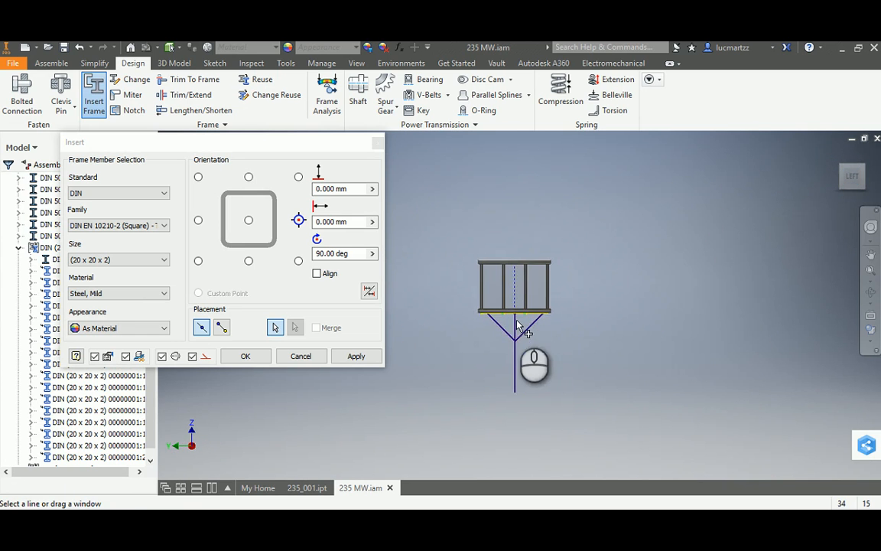
{"action": "scroll", "coordinate": [519, 314], "scroll_direction": "up", "scroll_amount": 9}
{"action": "middle_click_drag", "start_coordinate": [570, 316], "coordinate": [599, 282]}
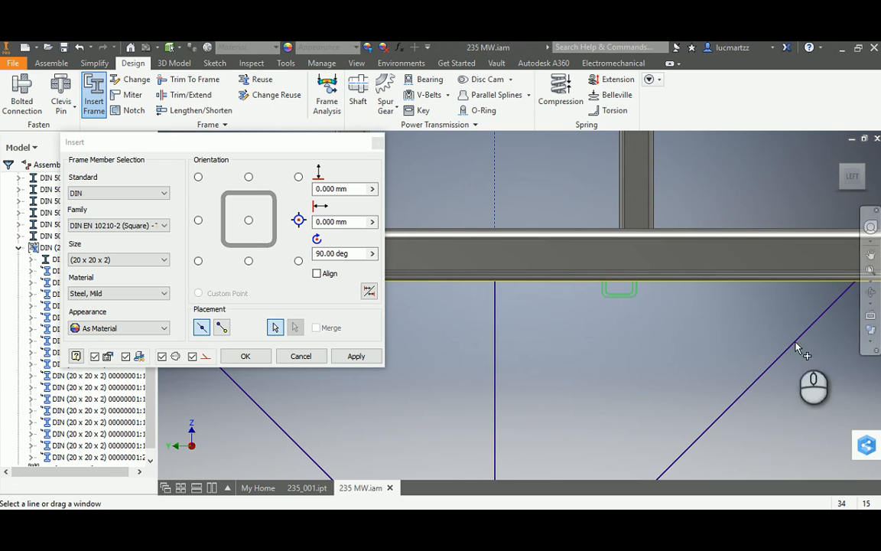
{"action": "left_click", "coordinate": [870, 332]}
{"action": "left_click", "coordinate": [759, 413]}
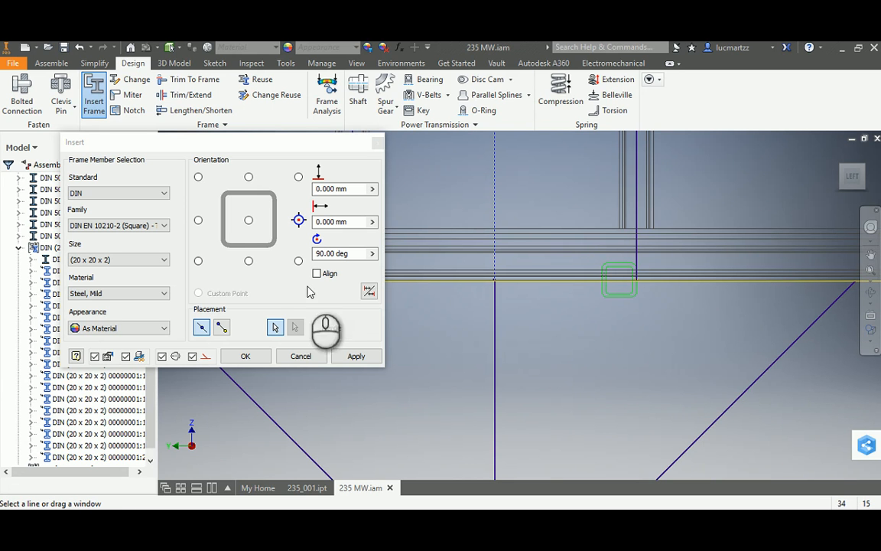
{"action": "left_click", "coordinate": [354, 254]}
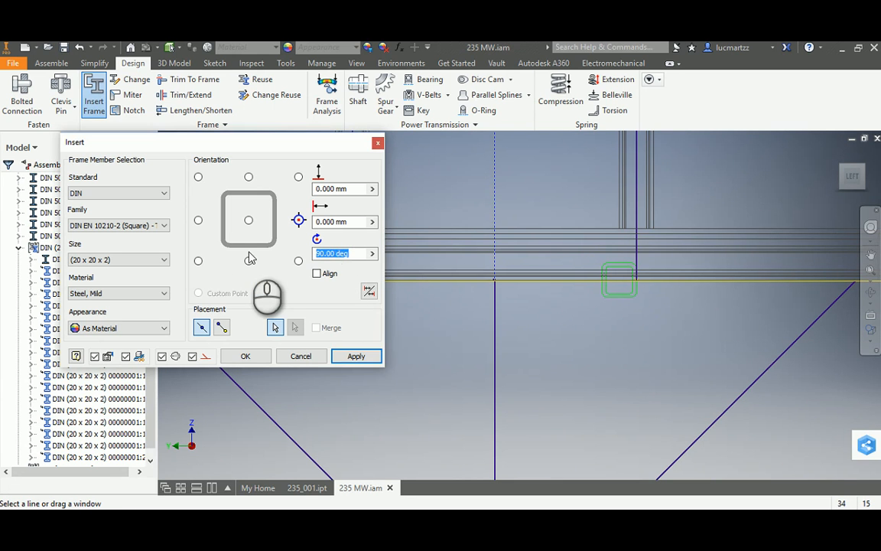
{"action": "scroll", "coordinate": [581, 413], "scroll_direction": "down", "scroll_amount": 3}
{"action": "middle_click_drag", "start_coordinate": [624, 424], "coordinate": [459, 382]}
{"action": "left_click", "coordinate": [243, 358]}
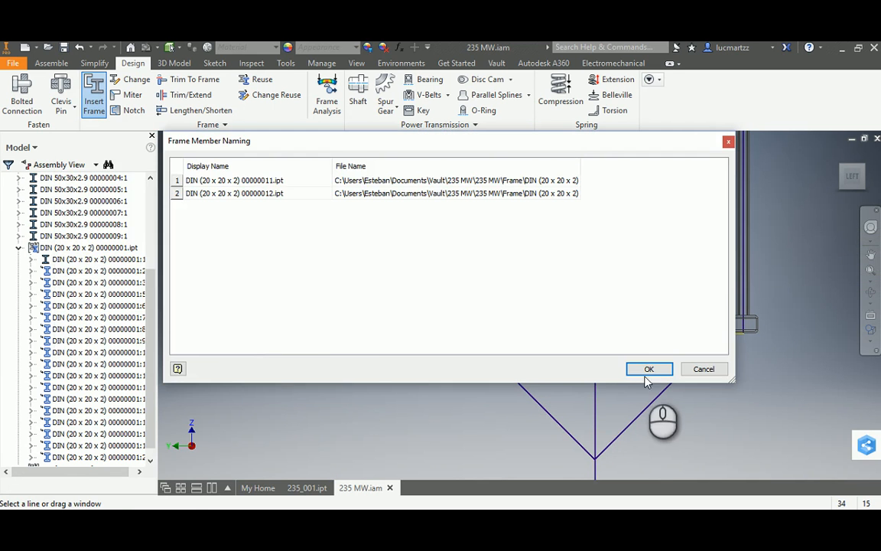
{"action": "left_click", "coordinate": [647, 370]}
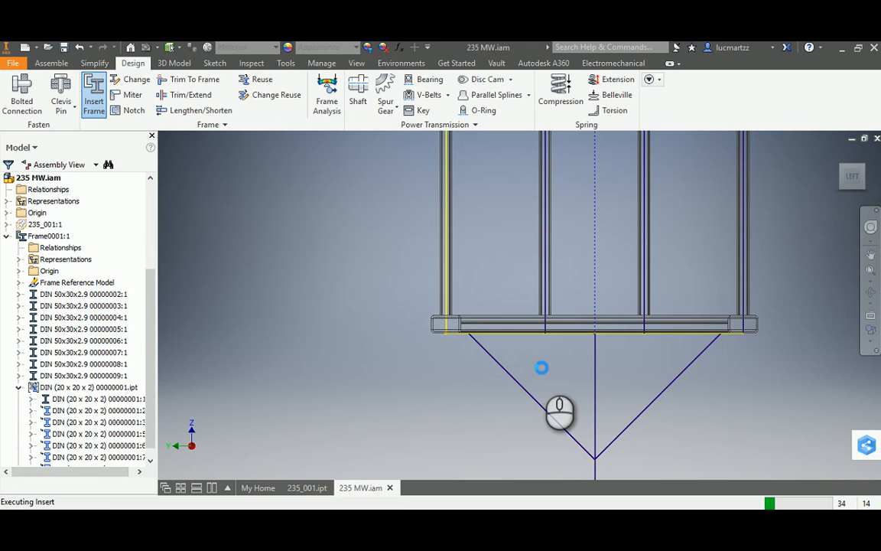
Step: Restore the shaded display and bring the ends of the two lengthwise floor tubes into close view
{"action": "scroll", "coordinate": [544, 368], "scroll_direction": "down", "scroll_amount": 5}
{"action": "middle_click_drag", "start_coordinate": [545, 368], "coordinate": [489, 361], "text": "shift"}
{"action": "scroll", "coordinate": [490, 361], "scroll_direction": "up", "scroll_amount": 4}
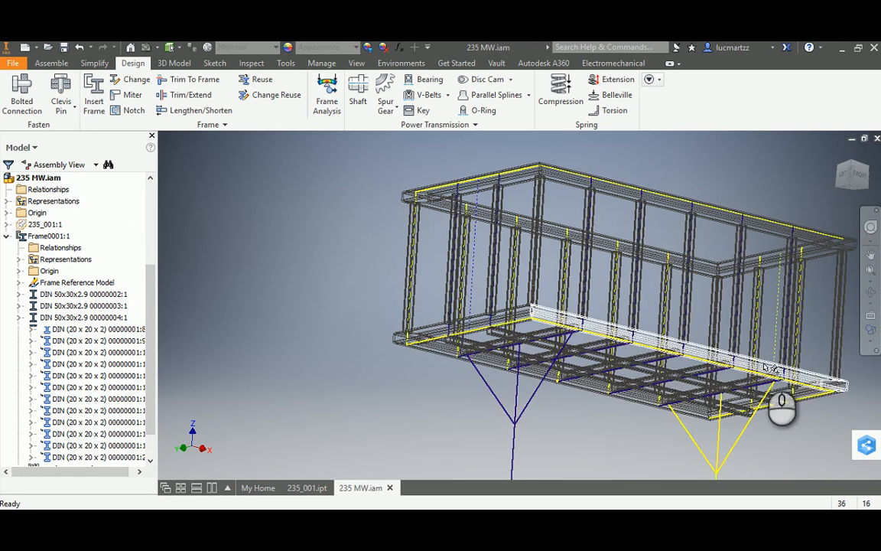
{"action": "left_click", "coordinate": [870, 334]}
{"action": "left_click", "coordinate": [805, 377]}
{"action": "scroll", "coordinate": [503, 355], "scroll_direction": "up", "scroll_amount": 5}
{"action": "mouse_move", "coordinate": [486, 350]}
{"action": "middle_mouse_down", "text": "shift"}
{"action": "mouse_move", "coordinate": [393, 305]}
{"action": "mouse_move", "coordinate": [385, 334]}
{"action": "mouse_move", "coordinate": [330, 299]}
{"action": "mouse_move", "coordinate": [199, 163]}
{"action": "middle_mouse_up", "text": "shift"}
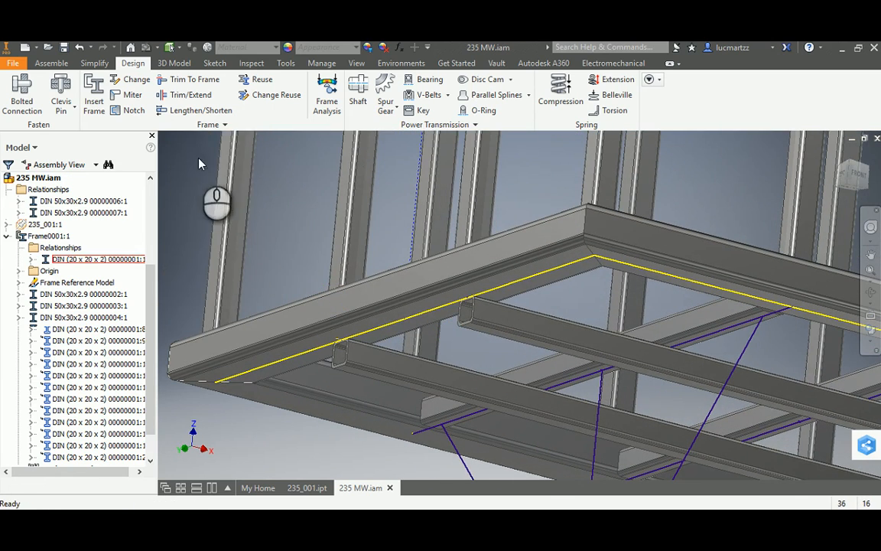
Step: Extend the near ends of both lengthwise floor tubes to the outer face of the adjacent end beam, with 0 mm offset
{"action": "left_click", "coordinate": [184, 95]}
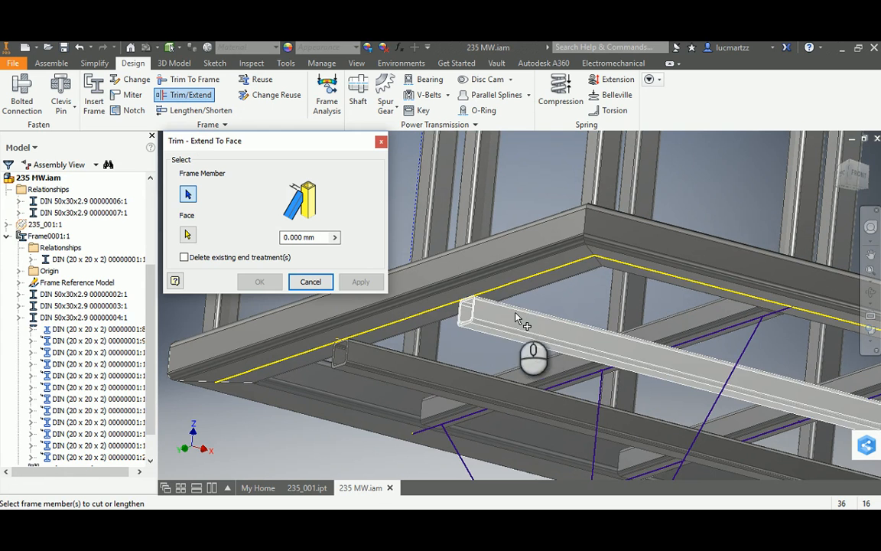
{"action": "left_click", "coordinate": [491, 317]}
{"action": "left_click", "coordinate": [365, 366]}
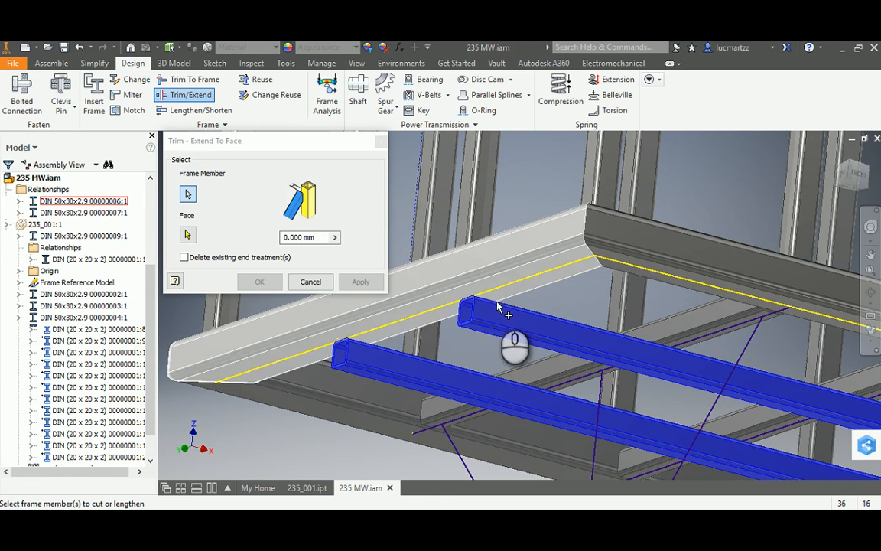
{"action": "left_click", "coordinate": [189, 235]}
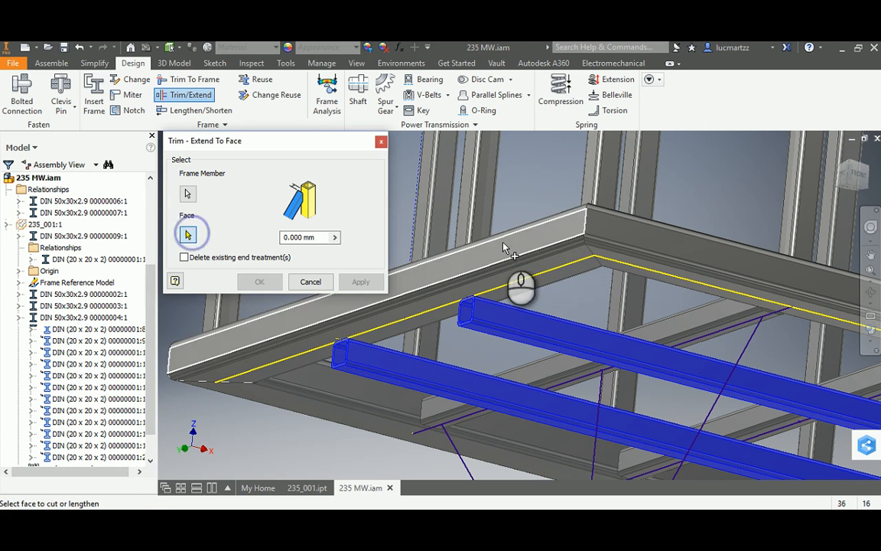
{"action": "left_click", "coordinate": [501, 243]}
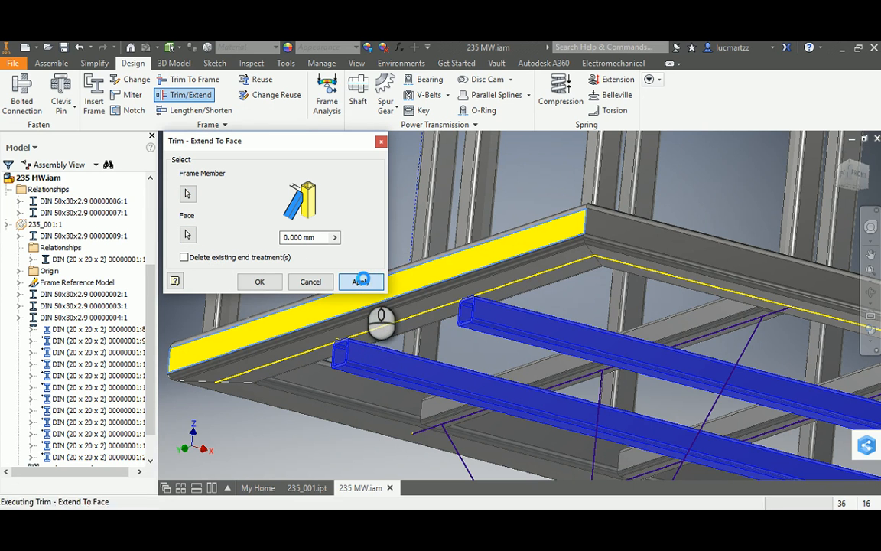
{"action": "left_click", "coordinate": [361, 282]}
Step: Trim or extend the opposite ends of the two lengthwise floor tubes to the outer face of the other end beam
{"action": "scroll", "coordinate": [489, 352], "scroll_direction": "down", "scroll_amount": 6}
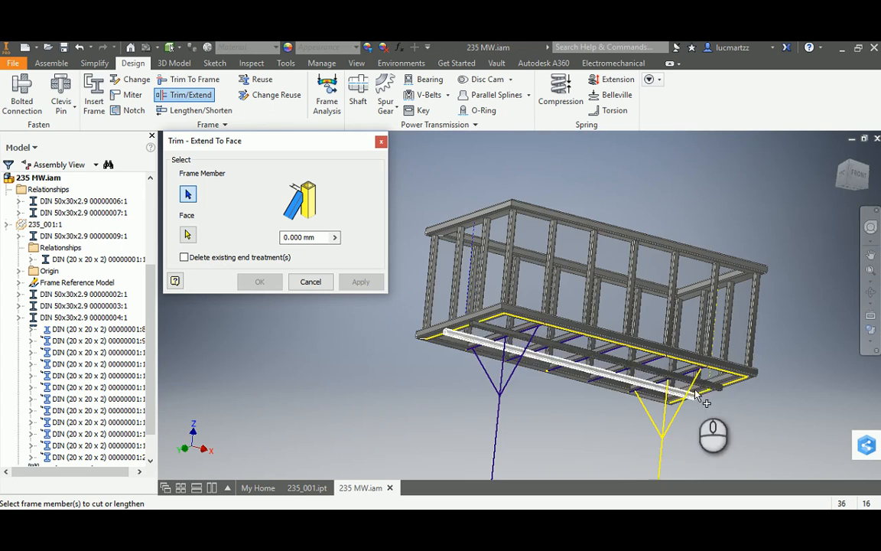
{"action": "left_click", "coordinate": [702, 380]}
{"action": "left_click", "coordinate": [691, 392]}
{"action": "mouse_move", "coordinate": [690, 393]}
{"action": "middle_mouse_down", "text": "shift"}
{"action": "mouse_move", "coordinate": [665, 409]}
{"action": "mouse_move", "coordinate": [701, 403]}
{"action": "middle_mouse_up", "text": "shift"}
{"action": "scroll", "coordinate": [708, 409], "scroll_direction": "up", "scroll_amount": 5}
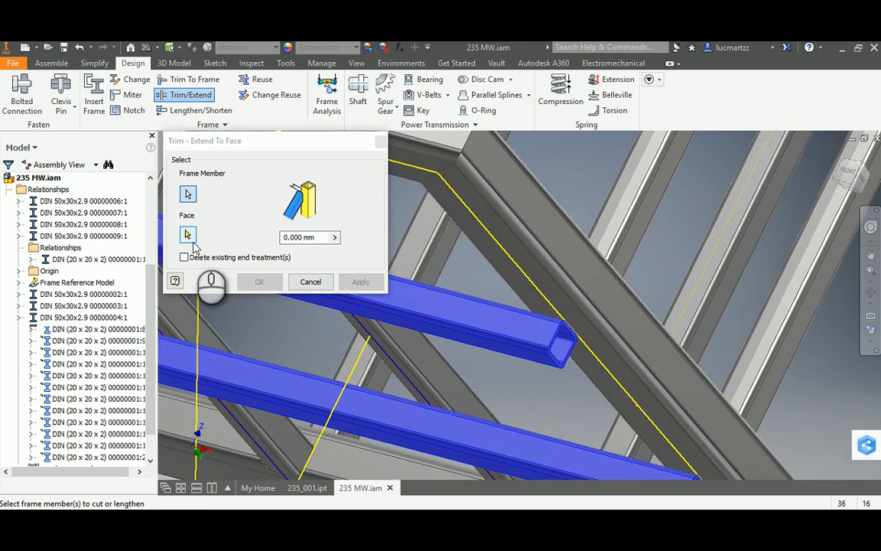
{"action": "left_click", "coordinate": [556, 277]}
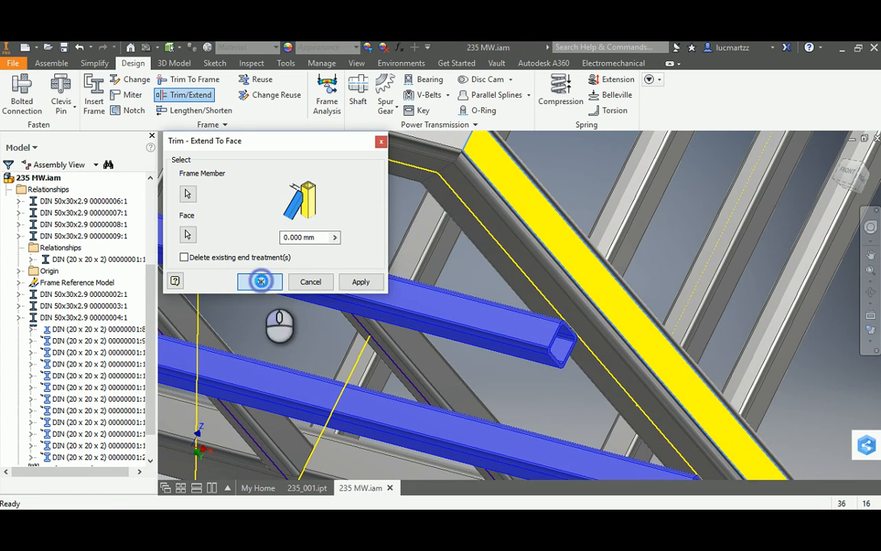
{"action": "left_click", "coordinate": [260, 281]}
Step: Save the 235 MW assembly
{"action": "middle_click_drag", "start_coordinate": [498, 288], "coordinate": [527, 314], "text": "shift"}
{"action": "scroll", "coordinate": [535, 336], "scroll_direction": "down", "scroll_amount": 5}
{"action": "middle_click_drag", "start_coordinate": [546, 351], "coordinate": [536, 334]}
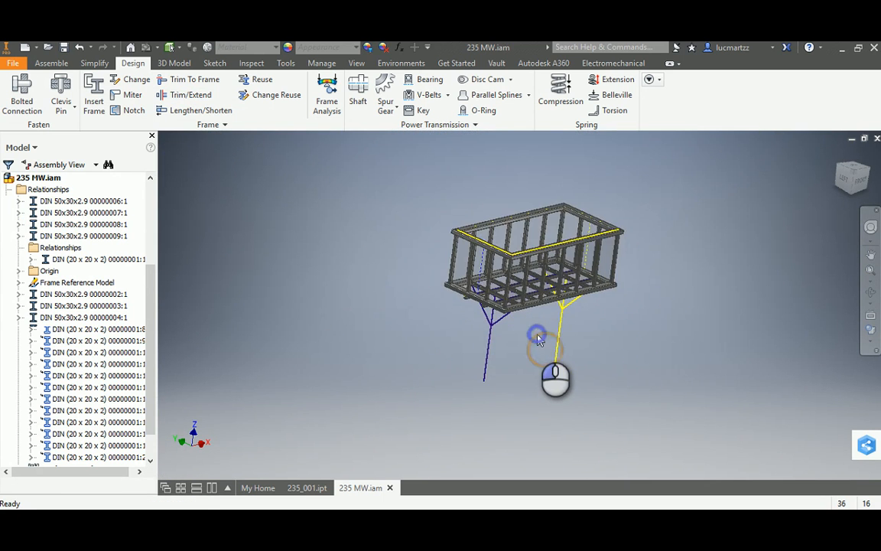
{"action": "scroll", "coordinate": [534, 332], "scroll_direction": "up", "scroll_amount": 4}
{"action": "left_click", "coordinate": [520, 324]}
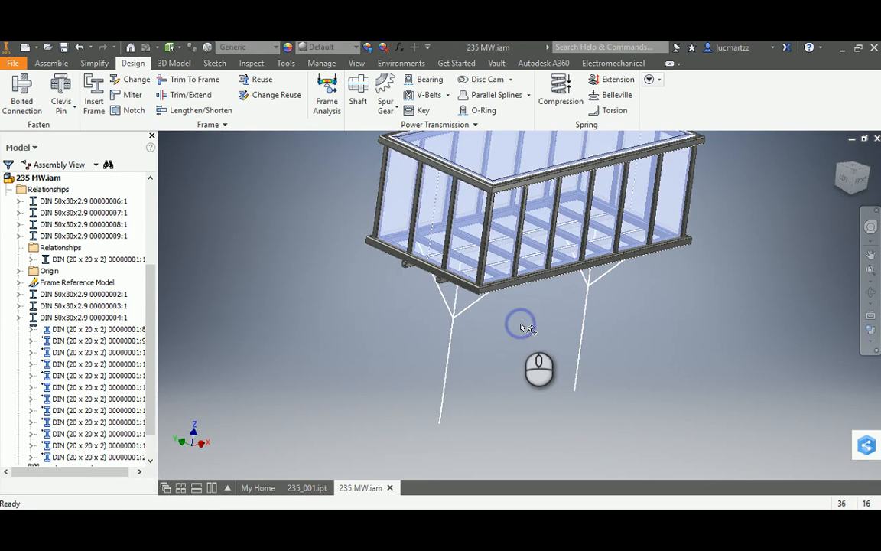
{"action": "key", "text": "ctrl+s"}
{"action": "left_click", "coordinate": [515, 223]}
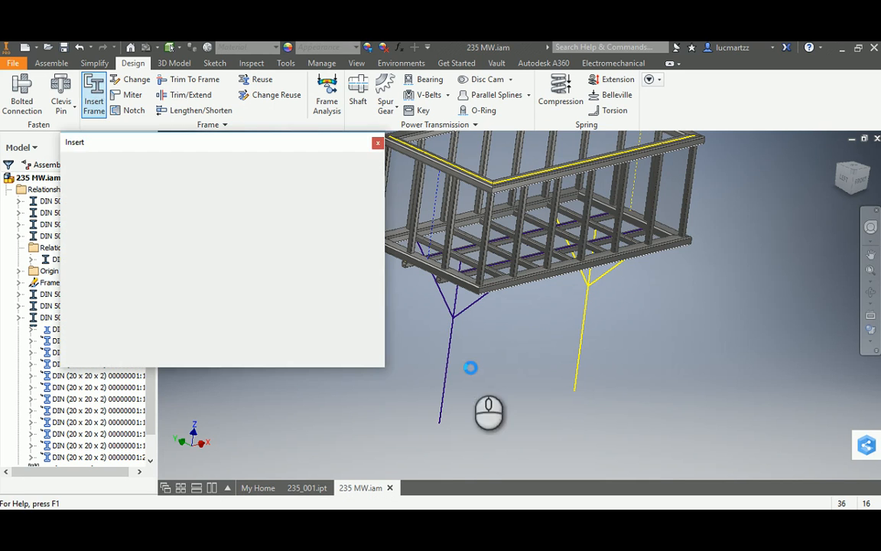
Step: Set the size of the new frame members to (50 x 50 x 2.5)
{"action": "scroll", "coordinate": [463, 344], "scroll_direction": "down", "scroll_amount": 3}
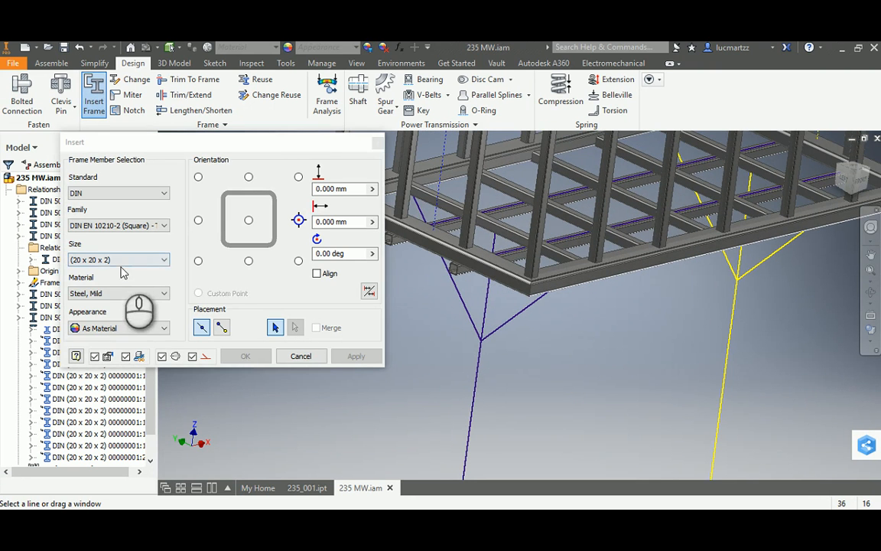
{"action": "left_click", "coordinate": [121, 260]}
{"action": "scroll", "coordinate": [121, 303], "scroll_direction": "down", "scroll_amount": 1}
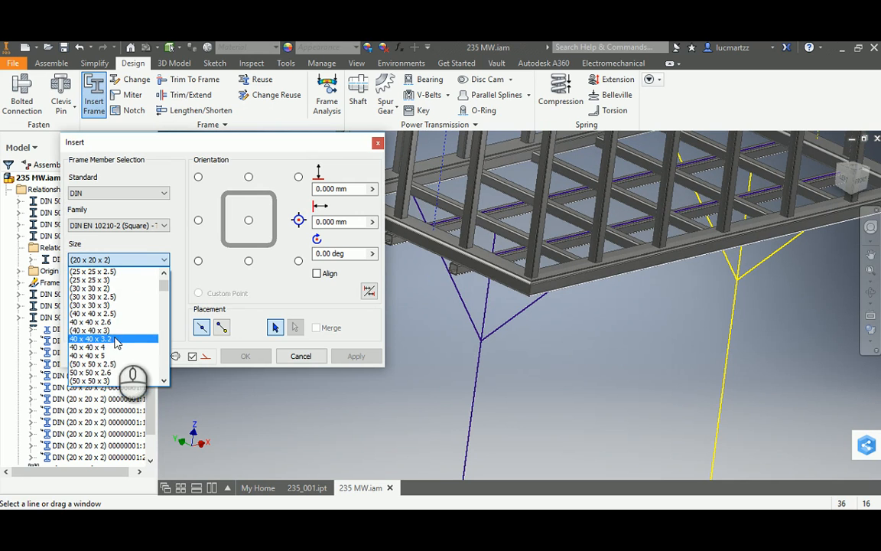
{"action": "left_click", "coordinate": [113, 365]}
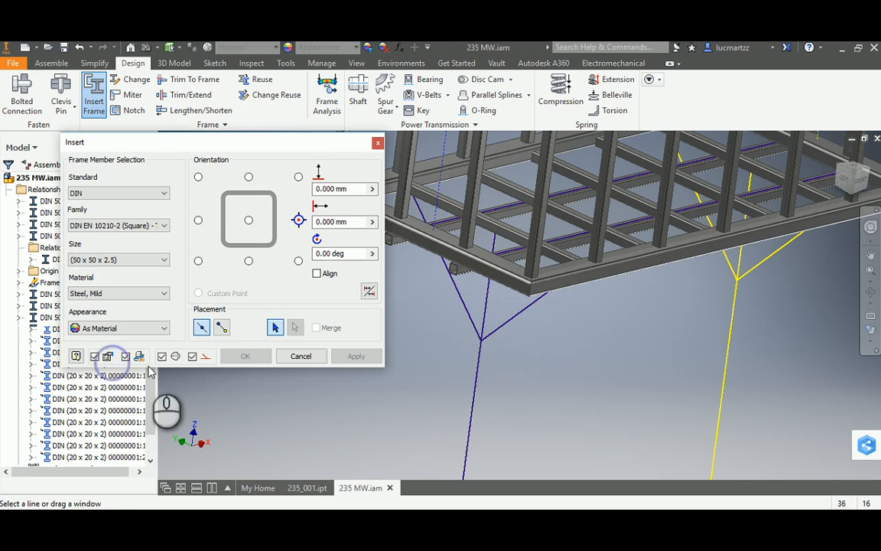
Step: Select the two vertical leg lines beneath the frame for the new members and anchor the profile at its center
{"action": "middle_click_drag", "start_coordinate": [492, 350], "coordinate": [537, 346]}
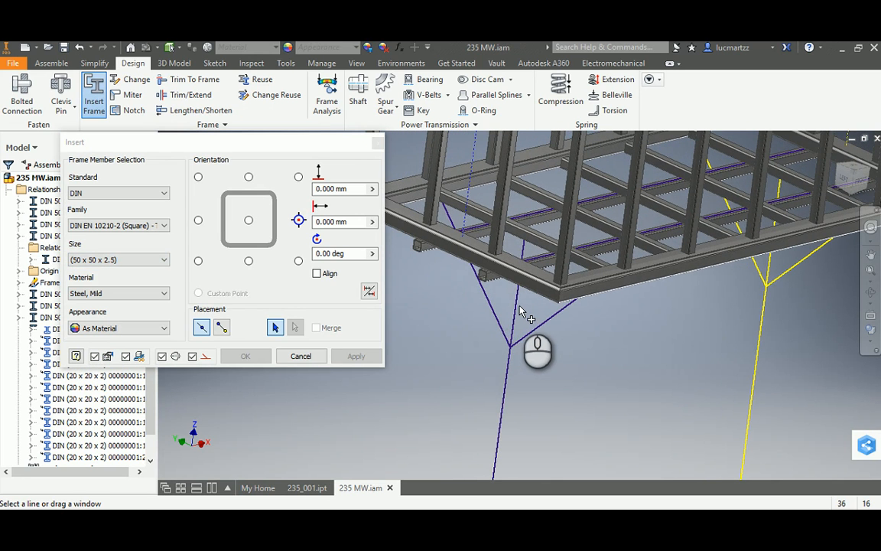
{"action": "left_click", "coordinate": [519, 307]}
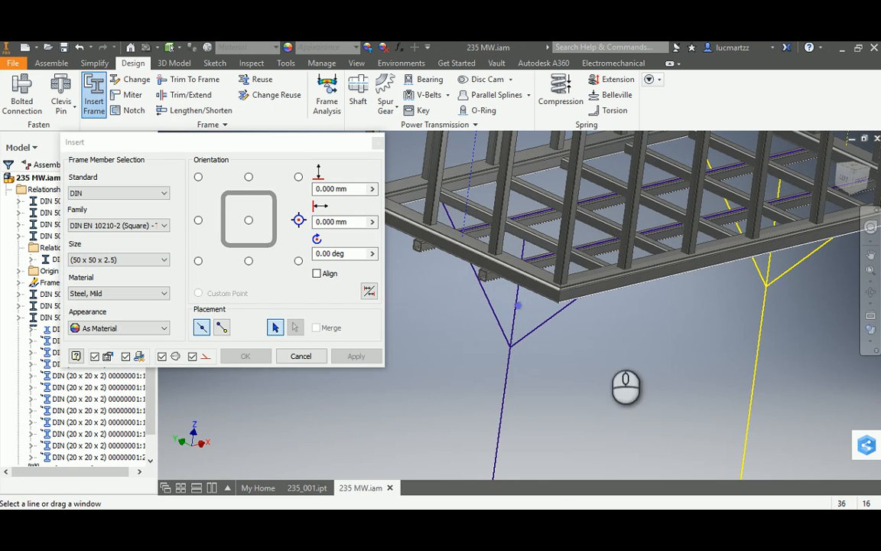
{"action": "left_click", "coordinate": [248, 221]}
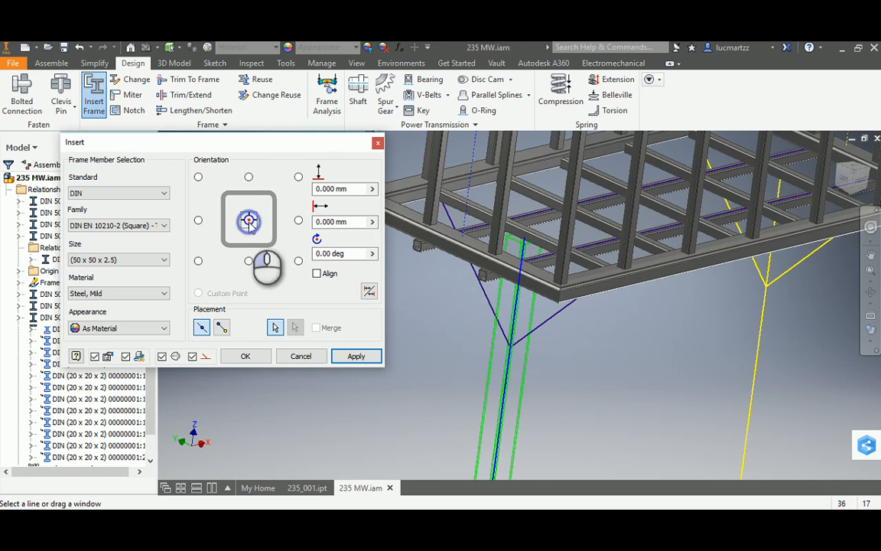
{"action": "left_click", "coordinate": [767, 325]}
{"action": "middle_click_drag", "start_coordinate": [702, 342], "coordinate": [681, 383]}
{"action": "mouse_move", "coordinate": [511, 305]}
{"action": "middle_mouse_down", "text": "shift"}
{"action": "mouse_move", "coordinate": [506, 325]}
{"action": "mouse_move", "coordinate": [516, 305]}
{"action": "middle_mouse_up", "text": "shift"}
{"action": "scroll", "coordinate": [518, 308], "scroll_direction": "down", "scroll_amount": 4}
{"action": "scroll", "coordinate": [525, 291], "scroll_direction": "up", "scroll_amount": 6}
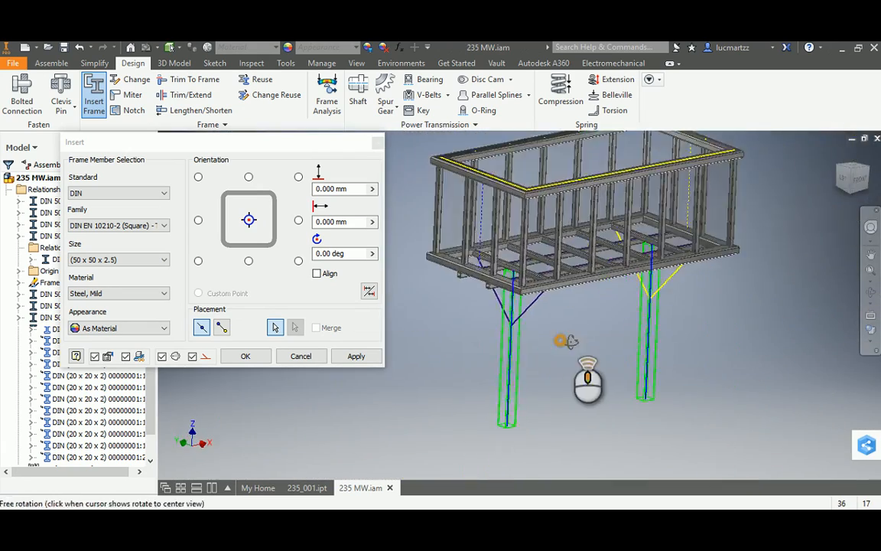
{"action": "middle_click_drag", "start_coordinate": [570, 341], "coordinate": [553, 326], "text": "shift"}
{"action": "scroll", "coordinate": [551, 326], "scroll_direction": "down", "scroll_amount": 5}
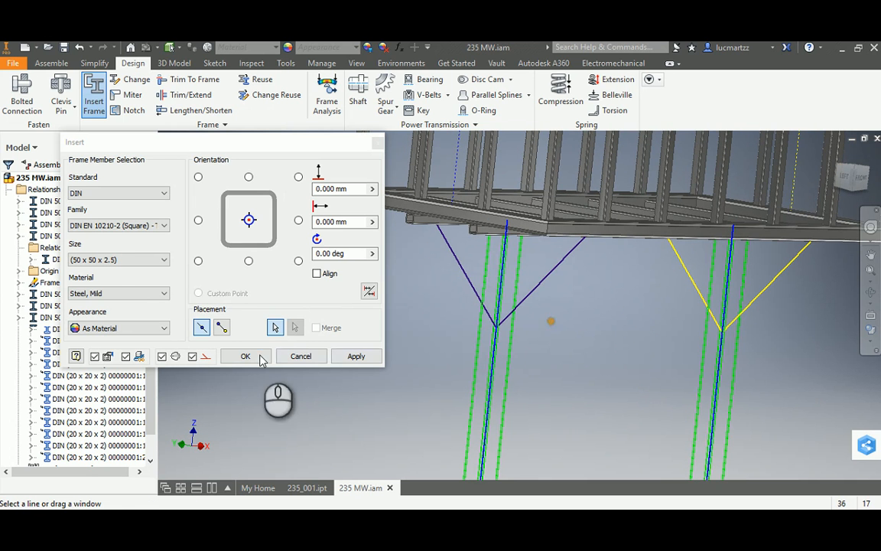
Step: Change the leg members' size to (20 x 20 x 2) and insert them with the default file names
{"action": "left_click", "coordinate": [122, 259]}
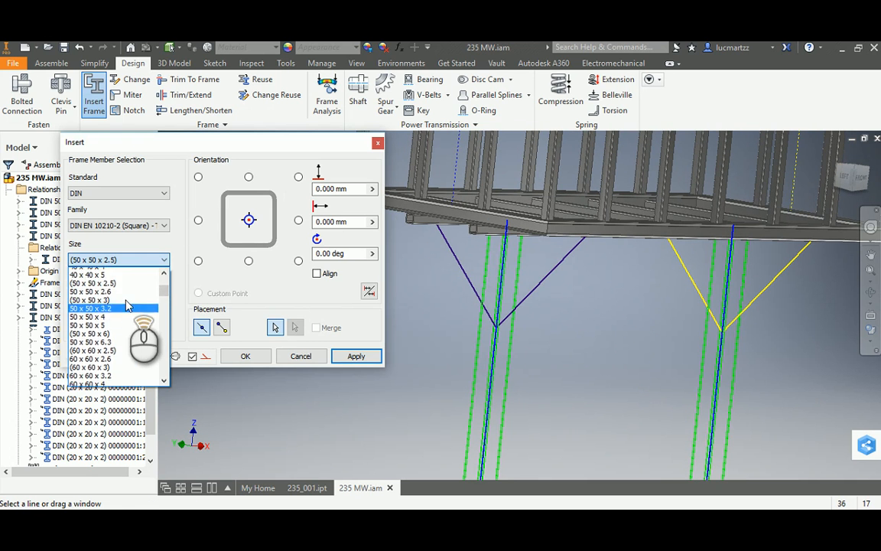
{"action": "scroll", "coordinate": [127, 306], "scroll_direction": "up", "scroll_amount": 5}
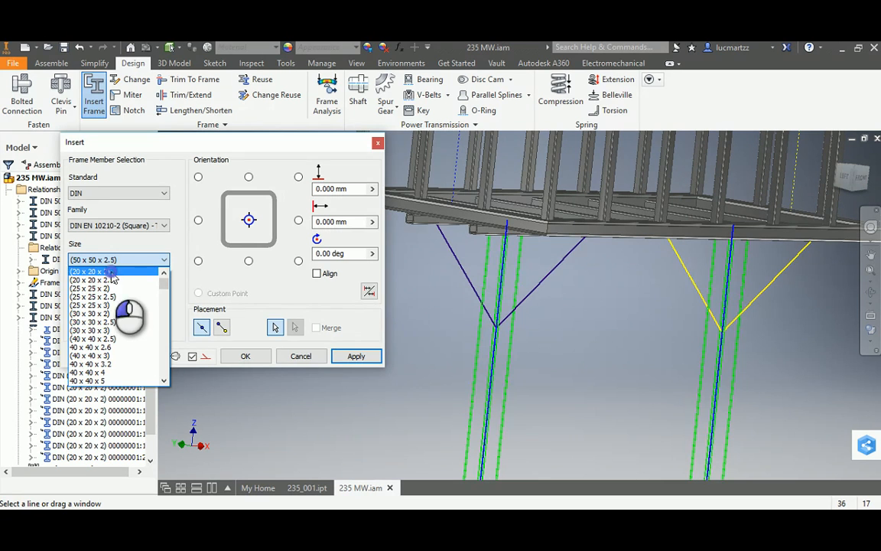
{"action": "left_click", "coordinate": [111, 272]}
{"action": "left_click", "coordinate": [120, 260]}
{"action": "left_click", "coordinate": [119, 259]}
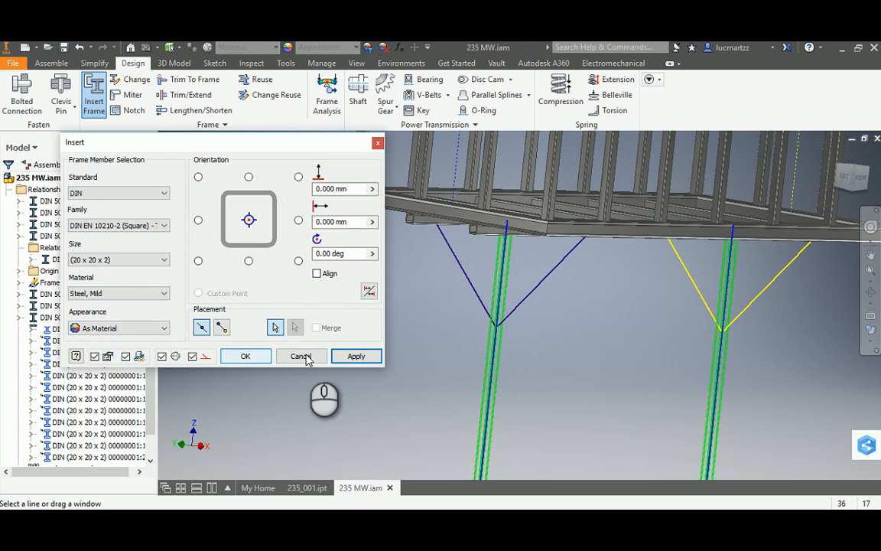
{"action": "left_click", "coordinate": [245, 356]}
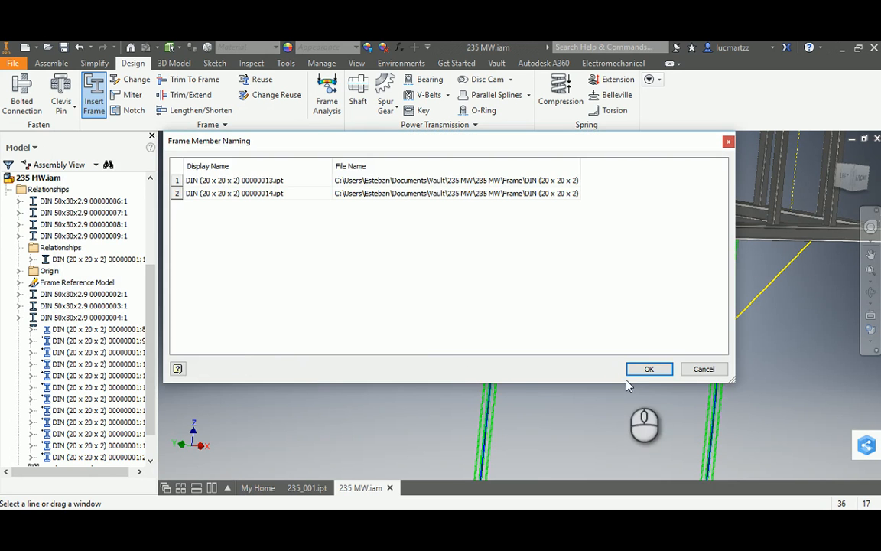
{"action": "left_click", "coordinate": [650, 369]}
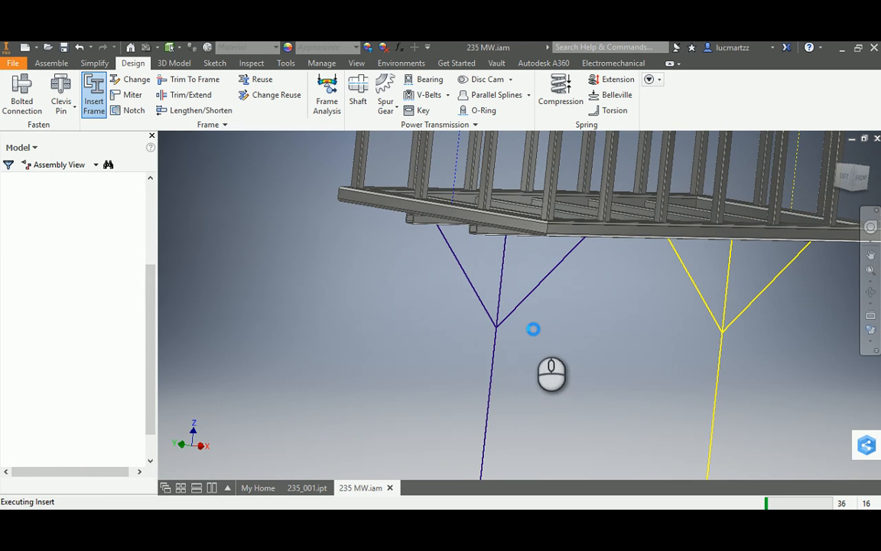
{"action": "middle_click_drag", "start_coordinate": [537, 320], "coordinate": [504, 263]}
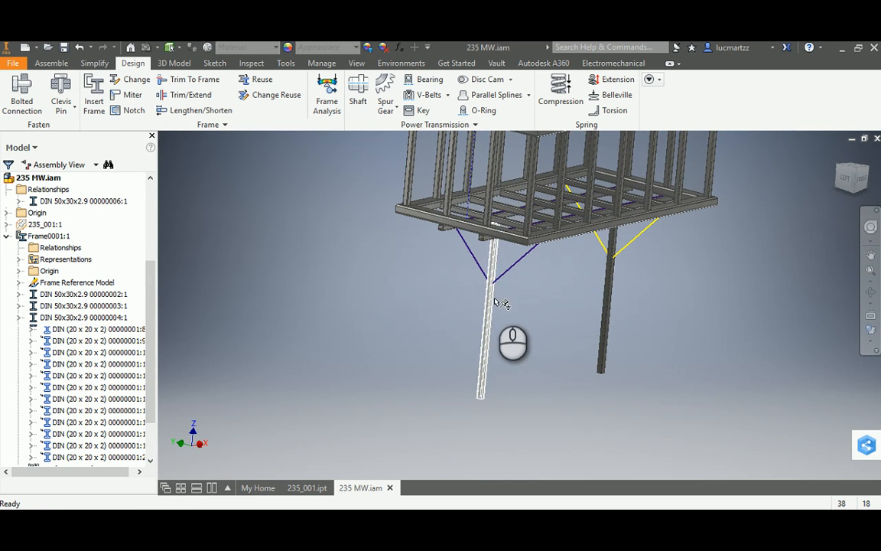
{"action": "scroll", "coordinate": [505, 237], "scroll_direction": "down", "scroll_amount": 3}
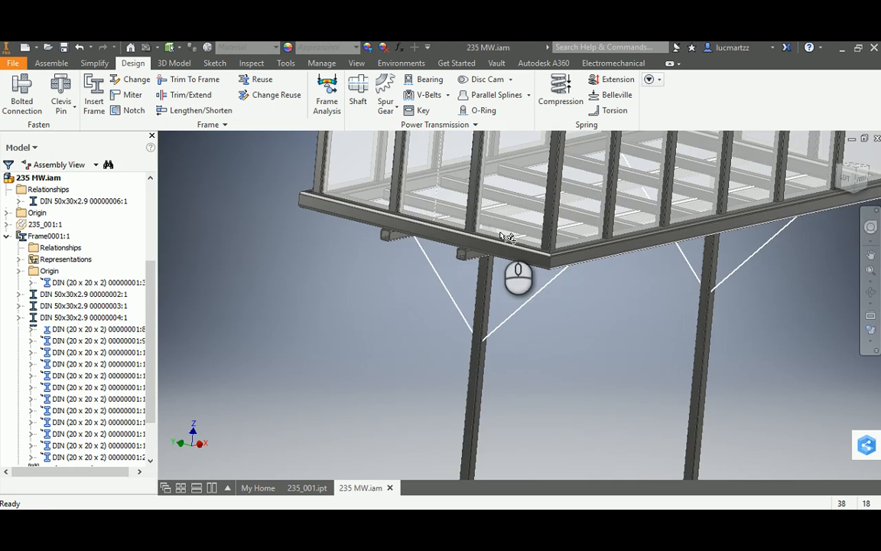
{"action": "scroll", "coordinate": [502, 235], "scroll_direction": "up", "scroll_amount": 3}
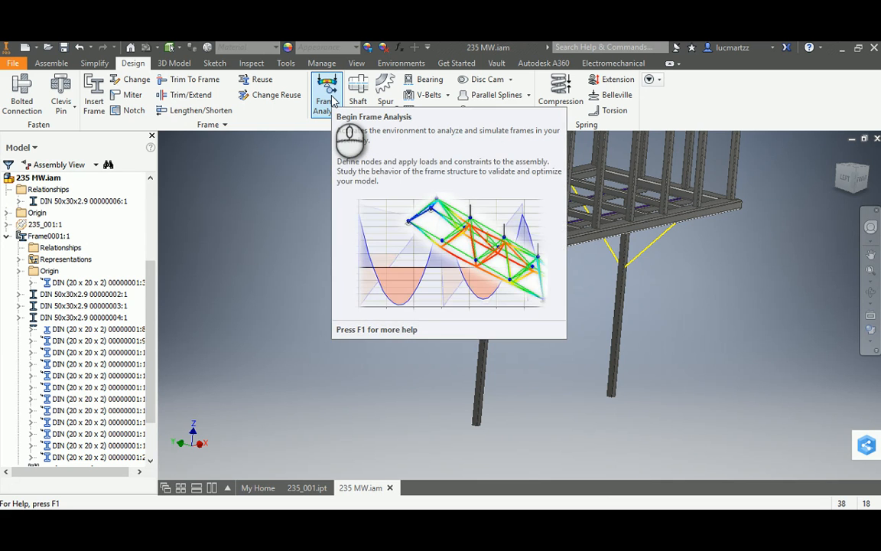
Step: Examine the frame's underside, the two legs and the diagonal brace lines between the legs and the floor frame
{"action": "left_click", "coordinate": [324, 111]}
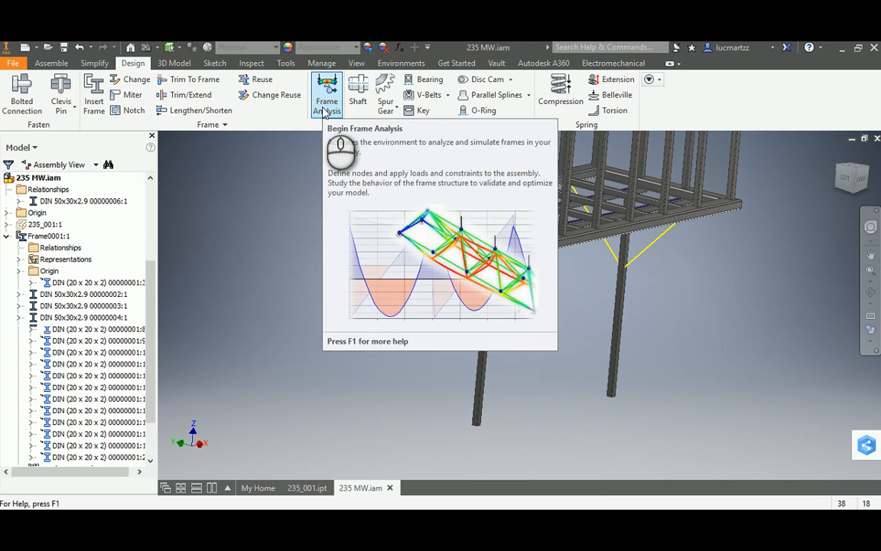
{"action": "scroll", "coordinate": [352, 252], "scroll_direction": "up", "scroll_amount": 5}
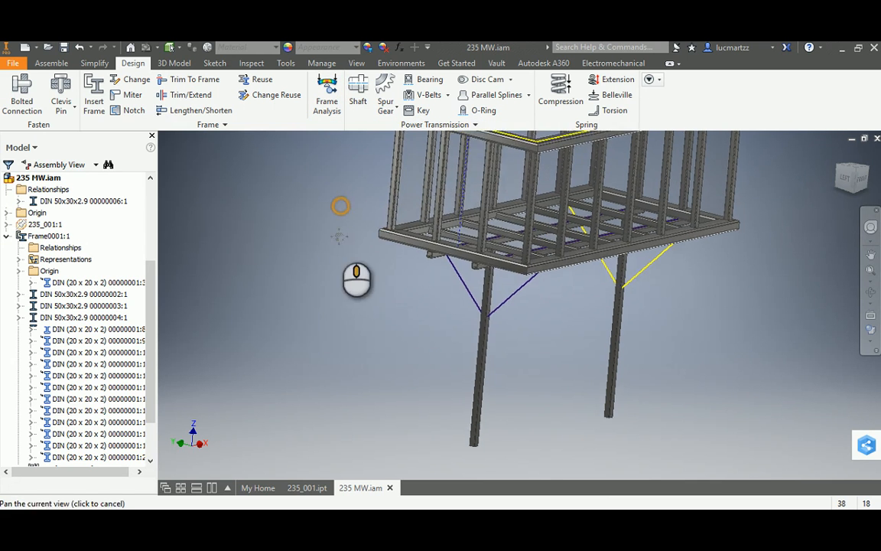
{"action": "scroll", "coordinate": [439, 266], "scroll_direction": "down", "scroll_amount": 4}
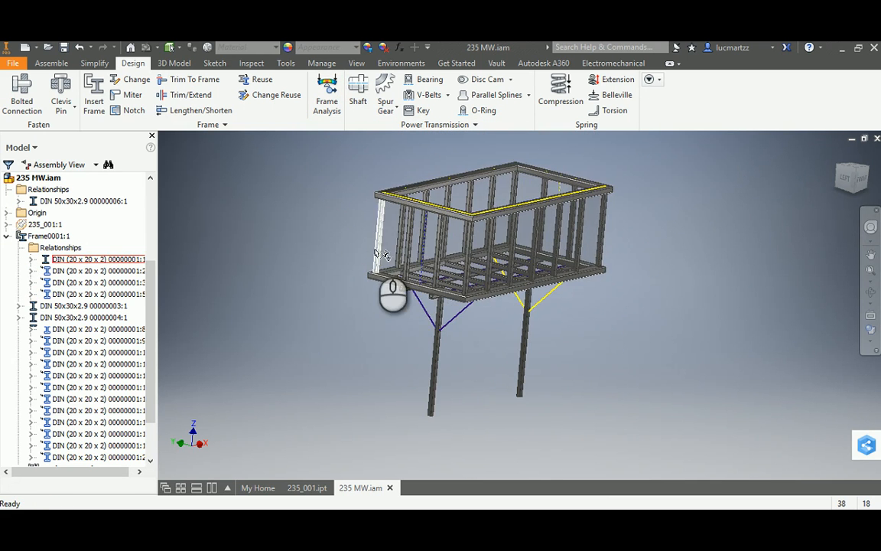
{"action": "middle_click_drag", "start_coordinate": [373, 248], "coordinate": [385, 231]}
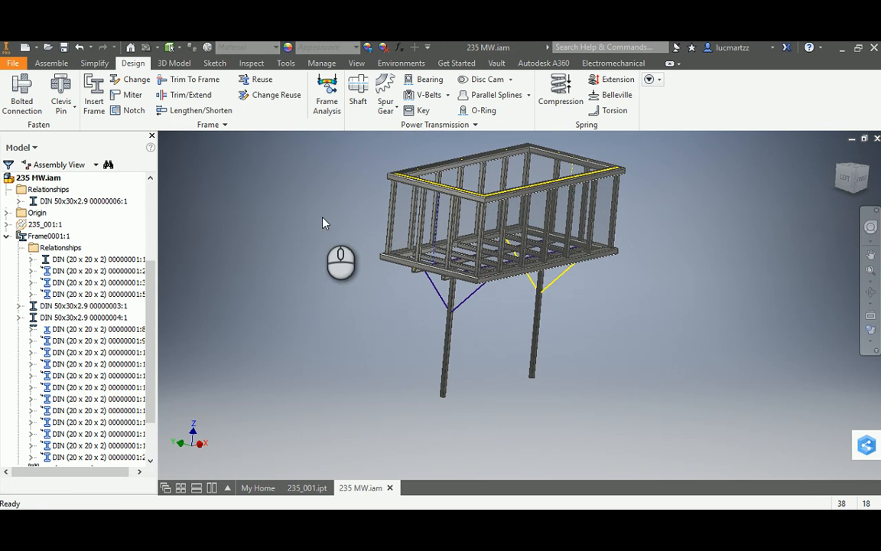
{"action": "middle_click_drag", "start_coordinate": [323, 222], "coordinate": [326, 235]}
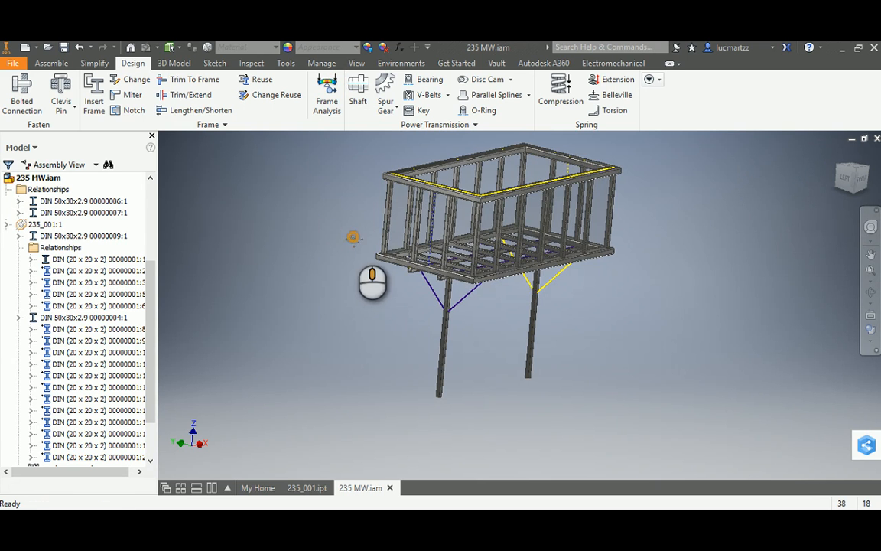
{"action": "middle_click_drag", "start_coordinate": [338, 254], "coordinate": [383, 303]}
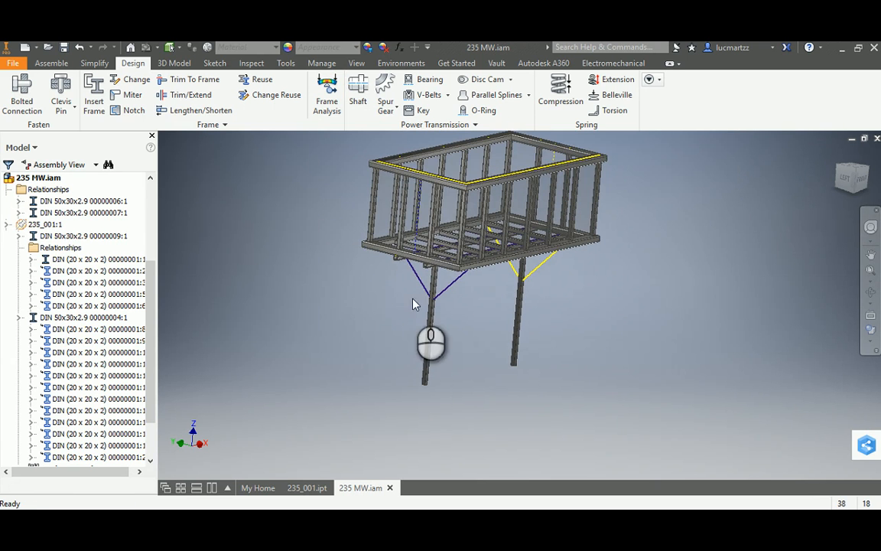
{"action": "scroll", "coordinate": [412, 304], "scroll_direction": "up", "scroll_amount": 3}
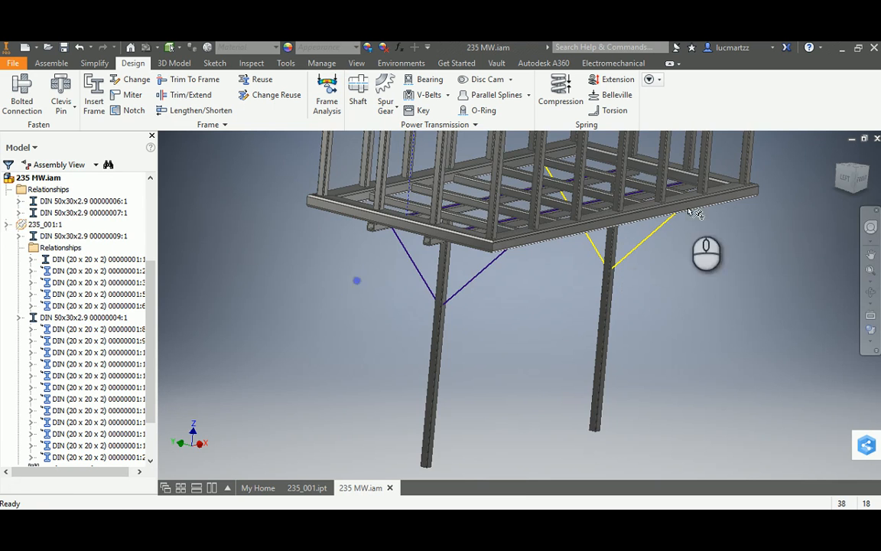
{"action": "scroll", "coordinate": [851, 183], "scroll_direction": "up", "scroll_amount": 1}
{"action": "left_click", "coordinate": [847, 185]}
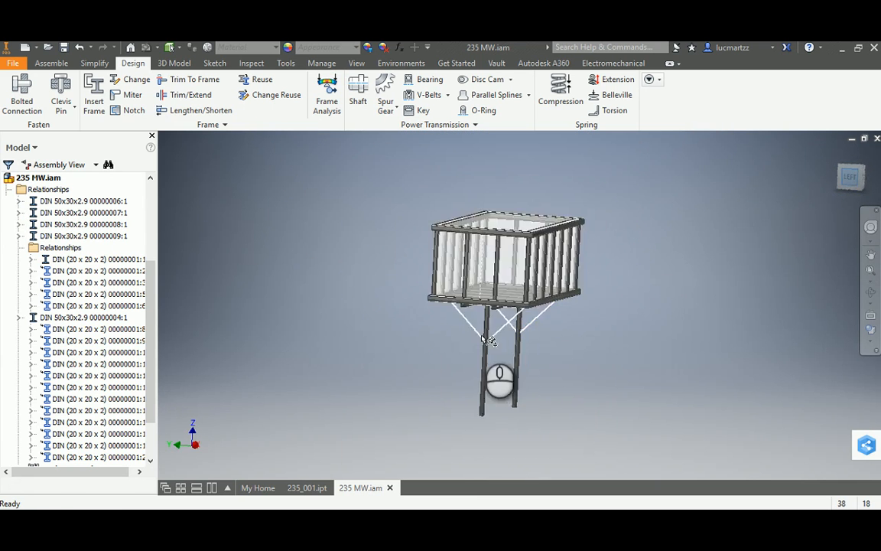
{"action": "scroll", "coordinate": [549, 343], "scroll_direction": "up", "scroll_amount": 3}
{"action": "middle_click_drag", "start_coordinate": [551, 345], "coordinate": [504, 346], "text": "shift"}
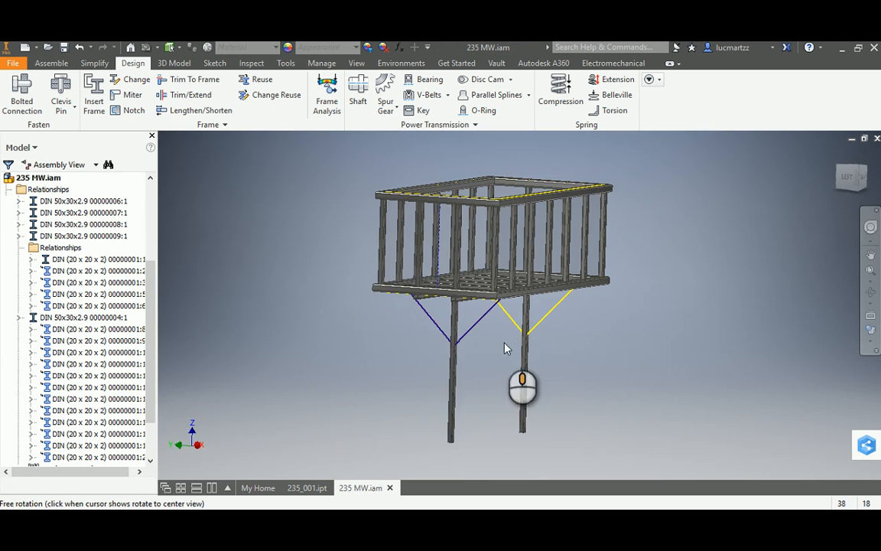
Step: Save the 235 MW assembly with its newly added legs
{"action": "left_click", "coordinate": [65, 48]}
{"action": "left_click", "coordinate": [506, 222]}
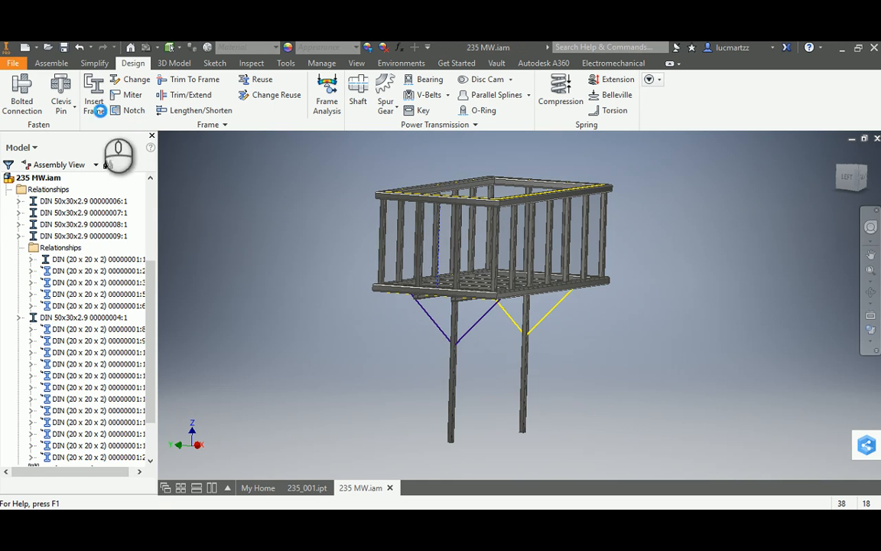
{"action": "left_click", "coordinate": [452, 327]}
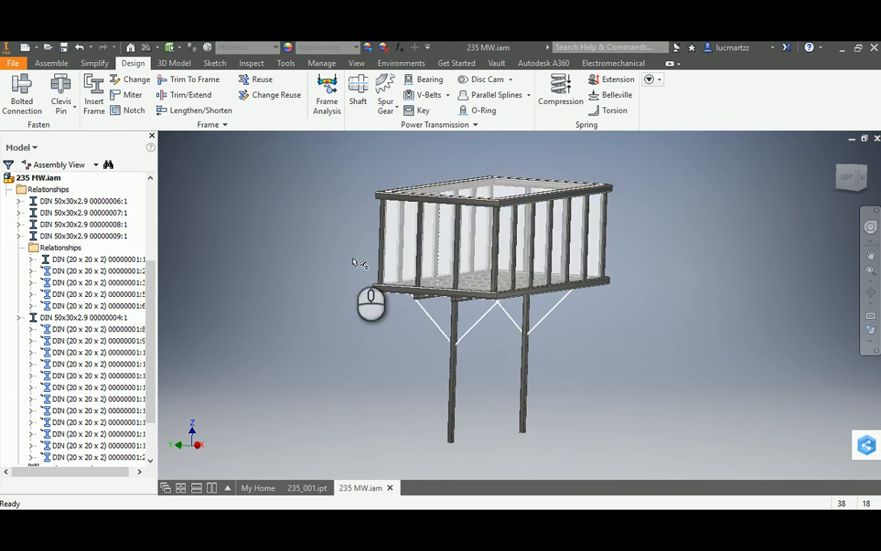
Step: Insert a centered DIN (20 x 20 x 2) square tube along the near leg's +Y diagonal brace line, keeping the default file name
{"action": "middle_click_drag", "start_coordinate": [354, 259], "coordinate": [425, 312]}
{"action": "scroll", "coordinate": [425, 312], "scroll_direction": "up", "scroll_amount": 4}
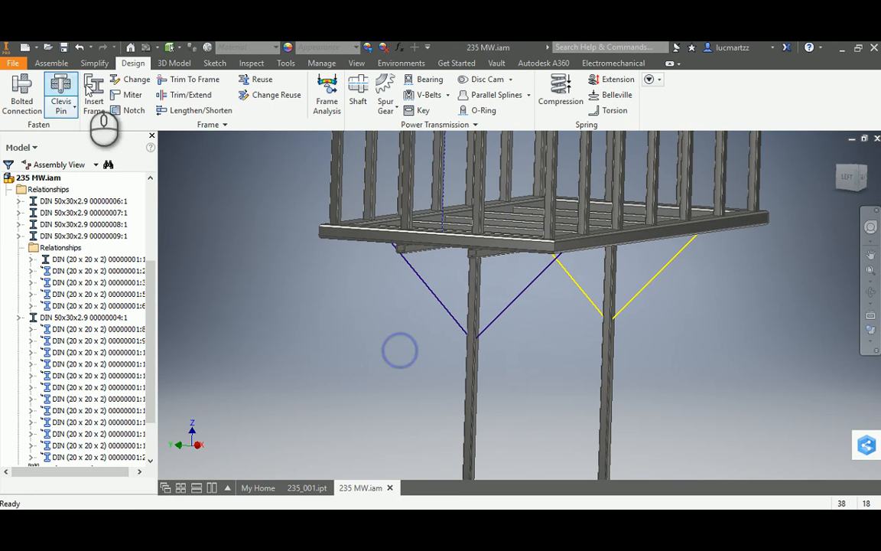
{"action": "left_click", "coordinate": [96, 103]}
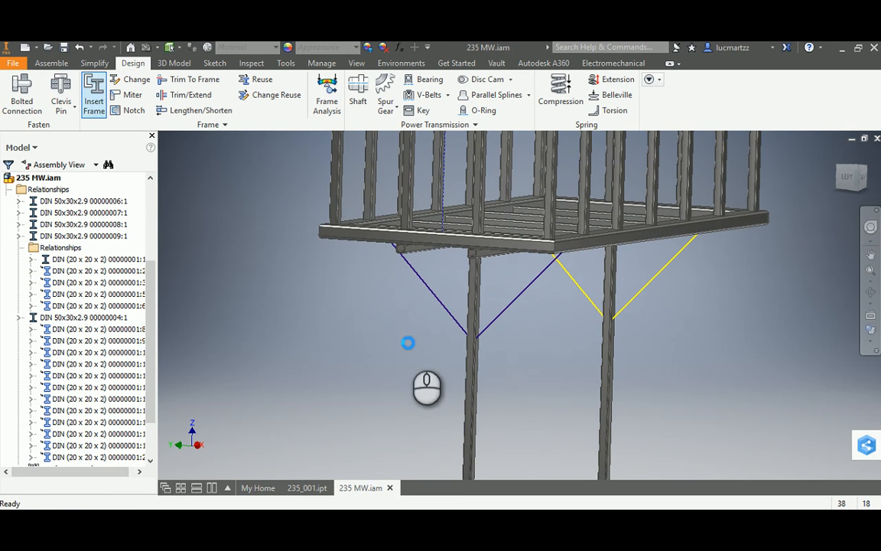
{"action": "left_click", "coordinate": [453, 320]}
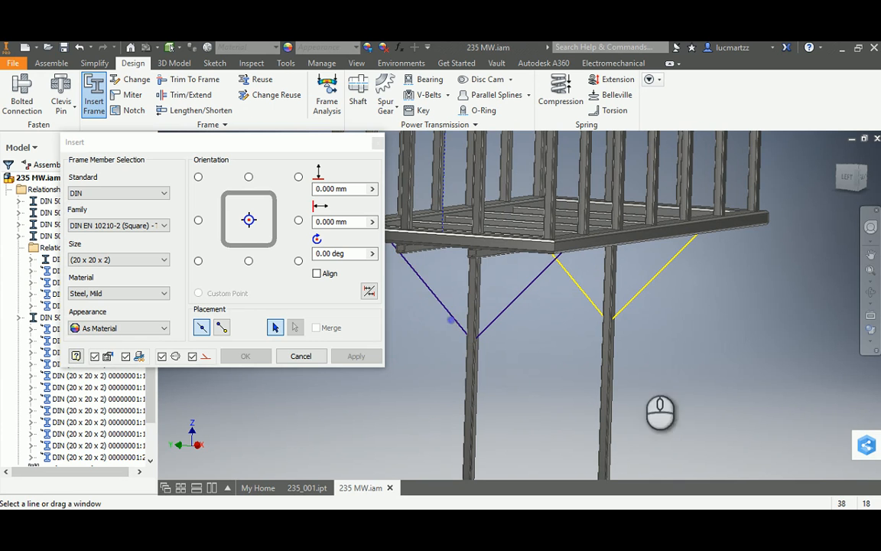
{"action": "left_click", "coordinate": [849, 182]}
{"action": "scroll", "coordinate": [539, 366], "scroll_direction": "up", "scroll_amount": 6}
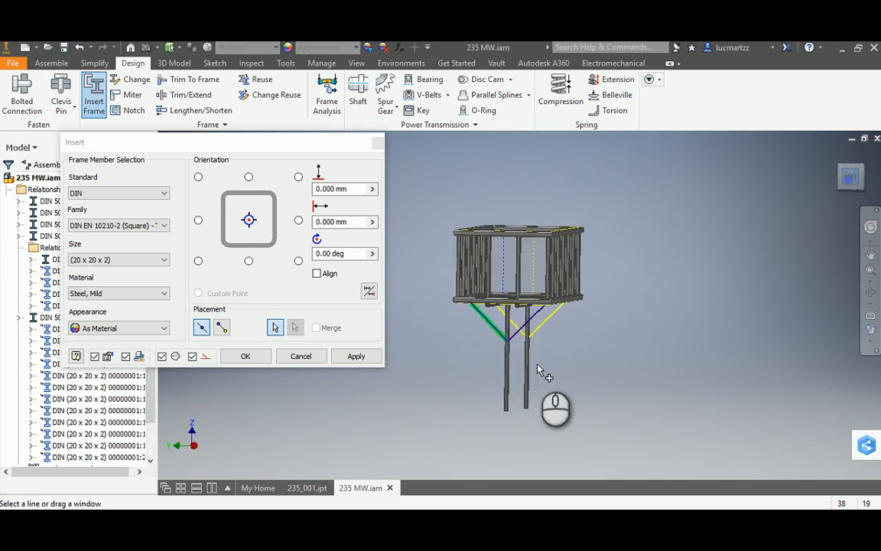
{"action": "scroll", "coordinate": [468, 411], "scroll_direction": "down", "scroll_amount": 5}
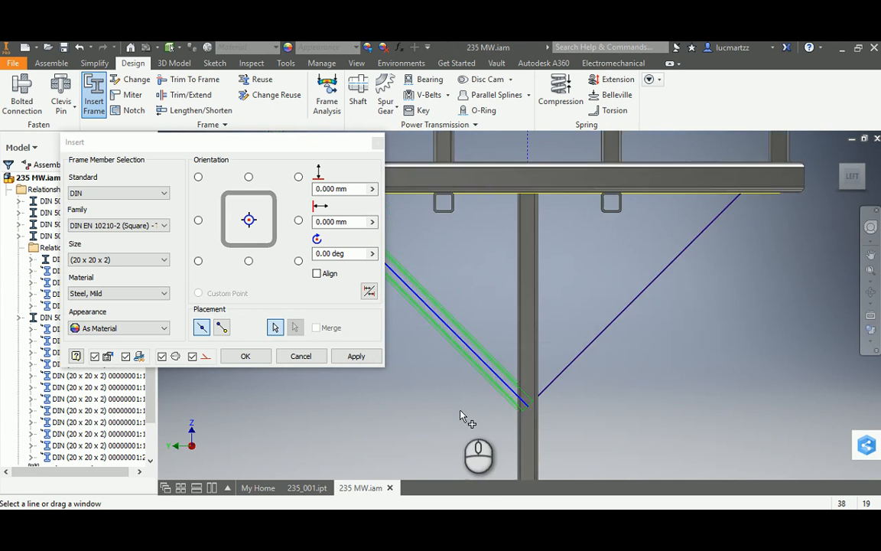
{"action": "middle_click_drag", "start_coordinate": [448, 406], "coordinate": [464, 192]}
{"action": "scroll", "coordinate": [569, 299], "scroll_direction": "up", "scroll_amount": 5}
{"action": "scroll", "coordinate": [579, 320], "scroll_direction": "up", "scroll_amount": 3}
{"action": "scroll", "coordinate": [582, 320], "scroll_direction": "down", "scroll_amount": 5}
{"action": "scroll", "coordinate": [532, 264], "scroll_direction": "down", "scroll_amount": 3}
{"action": "middle_click_drag", "start_coordinate": [554, 323], "coordinate": [516, 296]}
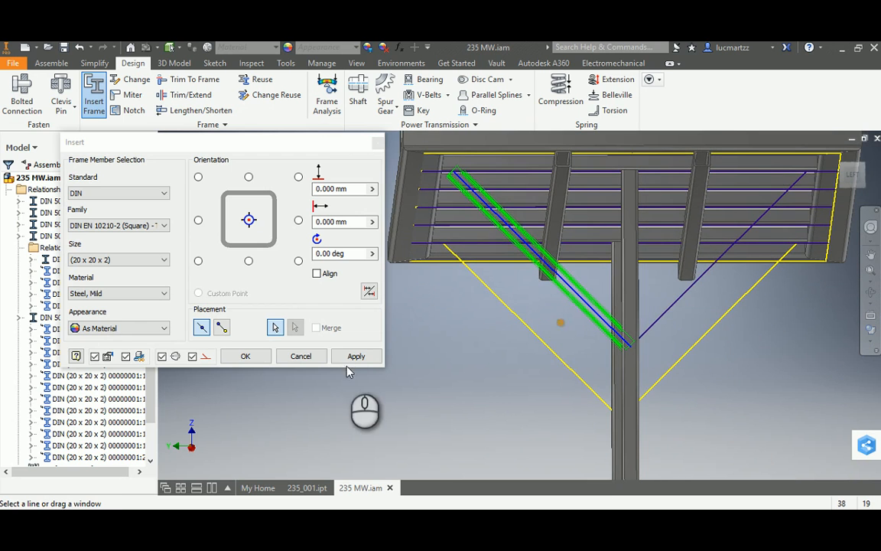
{"action": "left_click", "coordinate": [355, 359]}
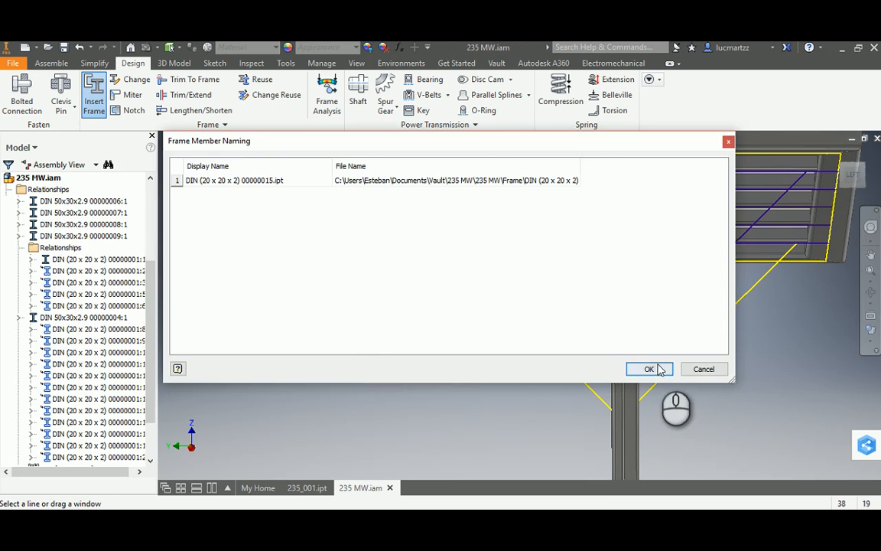
{"action": "left_click", "coordinate": [654, 368]}
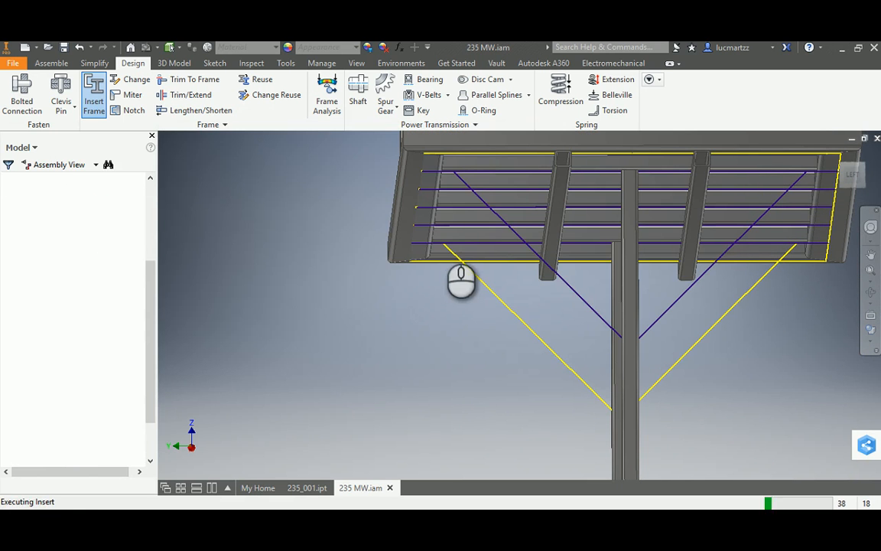
{"action": "middle_click_drag", "start_coordinate": [456, 184], "coordinate": [468, 220]}
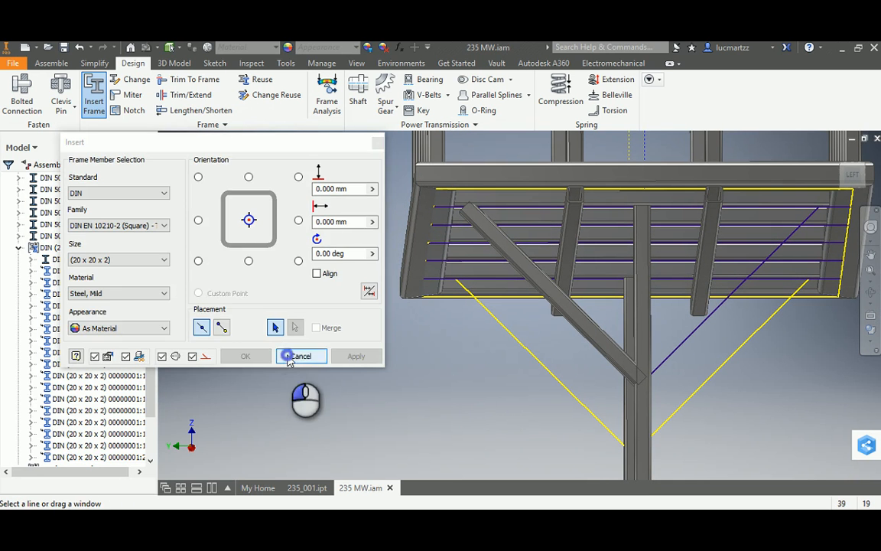
{"action": "left_click", "coordinate": [298, 356]}
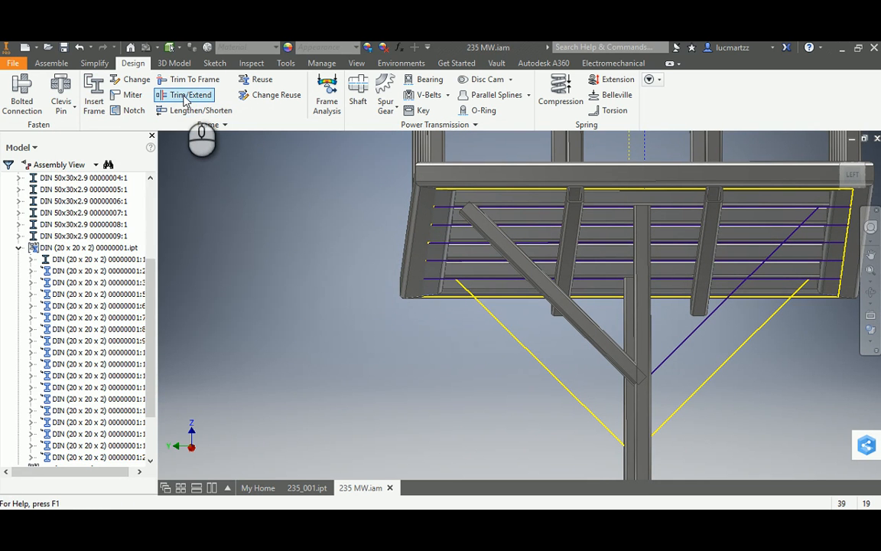
Step: Trim the new diagonal brace's upper end to the underside of the floor tube with a 0.000 mm offset
{"action": "left_click", "coordinate": [185, 98]}
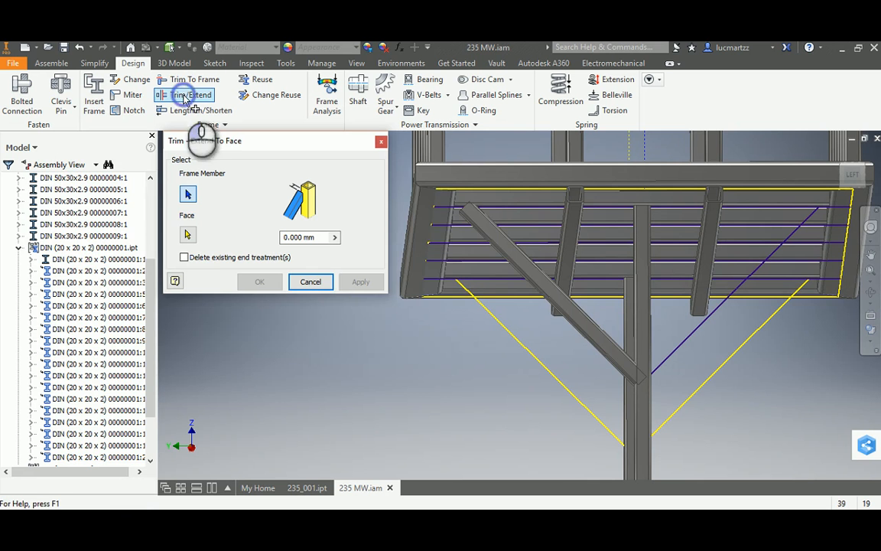
{"action": "left_click", "coordinate": [484, 249]}
{"action": "left_click", "coordinate": [188, 233]}
{"action": "middle_click_drag", "start_coordinate": [494, 249], "coordinate": [475, 329], "text": "shift"}
{"action": "scroll", "coordinate": [456, 252], "scroll_direction": "up", "scroll_amount": 5}
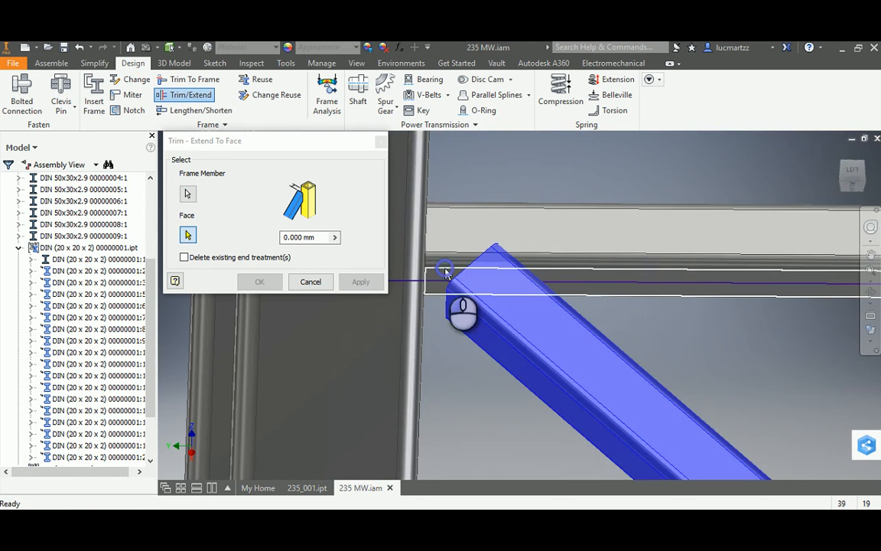
{"action": "left_click", "coordinate": [448, 274]}
{"action": "scroll", "coordinate": [479, 315], "scroll_direction": "down", "scroll_amount": 3}
{"action": "left_click", "coordinate": [361, 282]}
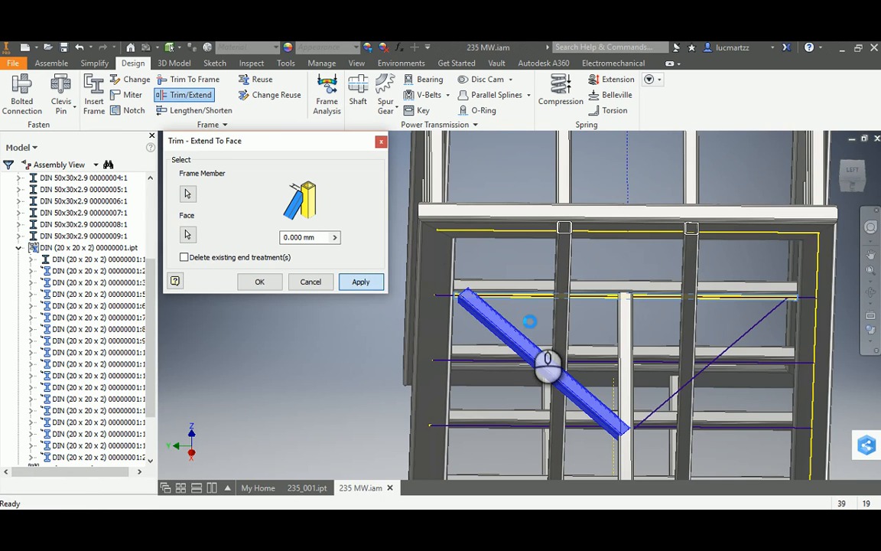
Step: Trim the diagonal brace's lower end to the leg's side face with a 0.000 mm offset
{"action": "scroll", "coordinate": [556, 368], "scroll_direction": "up", "scroll_amount": 3}
{"action": "mouse_move", "coordinate": [557, 369]}
{"action": "middle_mouse_down"}
{"action": "mouse_move", "coordinate": [453, 209]}
{"action": "mouse_move", "coordinate": [574, 367]}
{"action": "middle_mouse_up"}
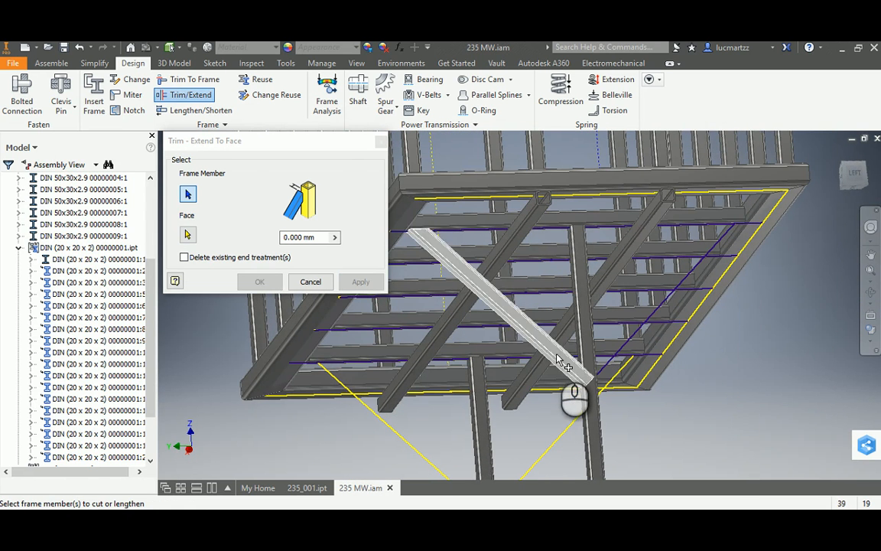
{"action": "left_click", "coordinate": [578, 384]}
{"action": "left_click", "coordinate": [188, 235]}
{"action": "scroll", "coordinate": [589, 395], "scroll_direction": "up", "scroll_amount": 3}
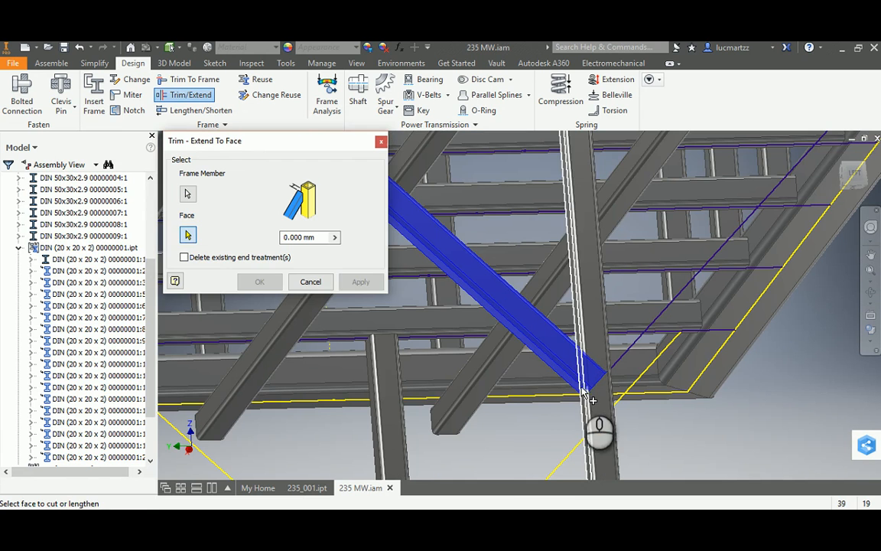
{"action": "left_click", "coordinate": [587, 403]}
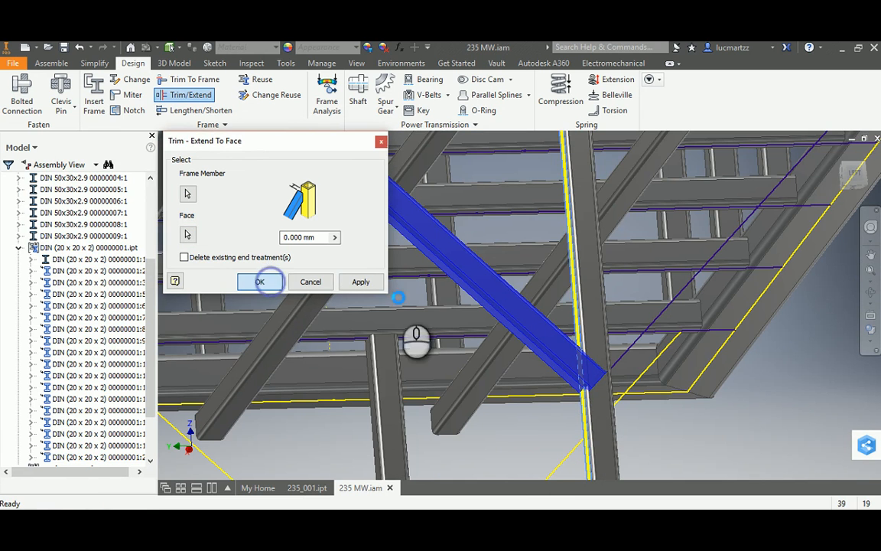
{"action": "left_click", "coordinate": [259, 282]}
Step: Reuse the trimmed DIN (20 x 20 x 2) brace on the opposite diagonal line of the same leg, anchored at its center
{"action": "middle_click_drag", "start_coordinate": [571, 333], "coordinate": [546, 368], "text": "shift"}
{"action": "middle_click_drag", "start_coordinate": [447, 354], "coordinate": [437, 344], "text": "shift"}
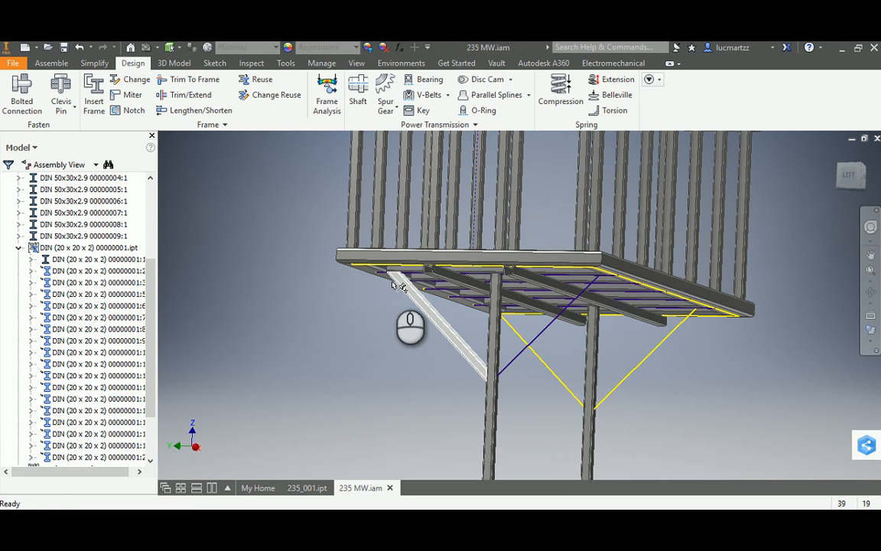
{"action": "left_click", "coordinate": [368, 368]}
{"action": "left_click", "coordinate": [263, 81]}
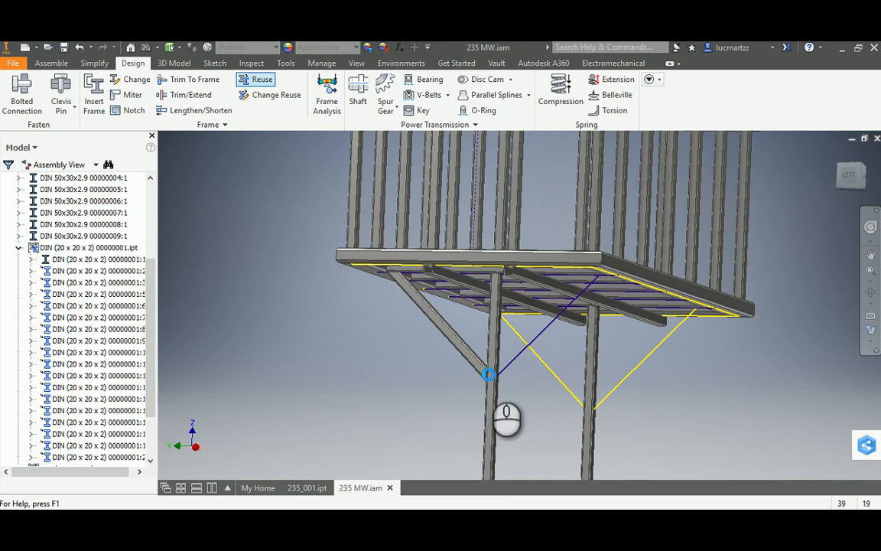
{"action": "left_click", "coordinate": [478, 370]}
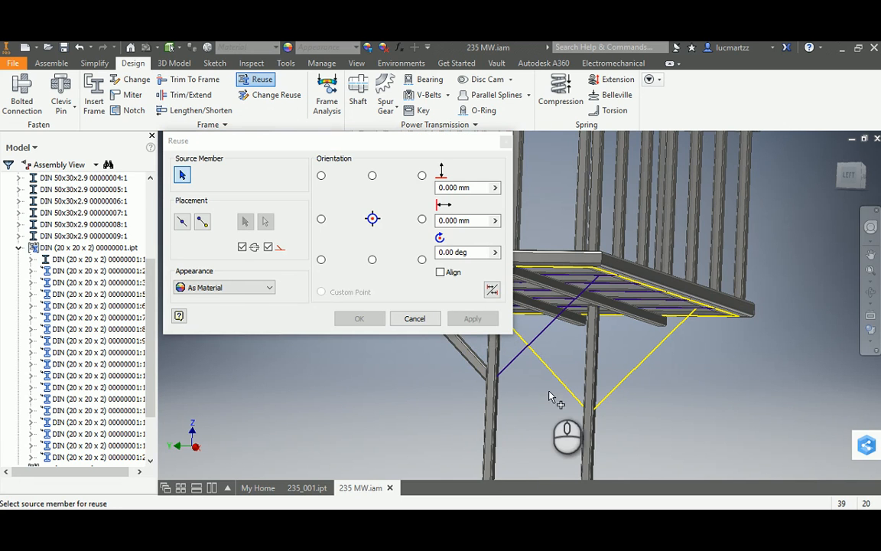
{"action": "middle_click_drag", "start_coordinate": [526, 395], "coordinate": [566, 422]}
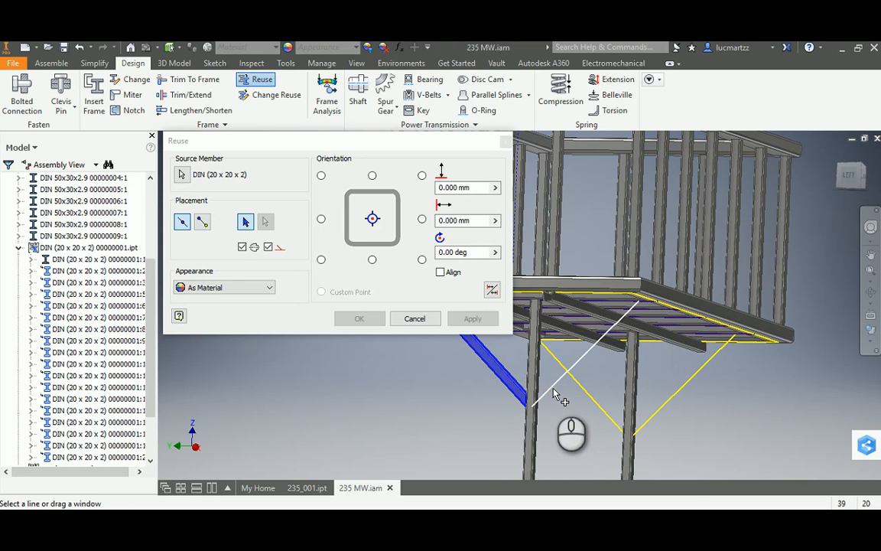
{"action": "left_click", "coordinate": [554, 389]}
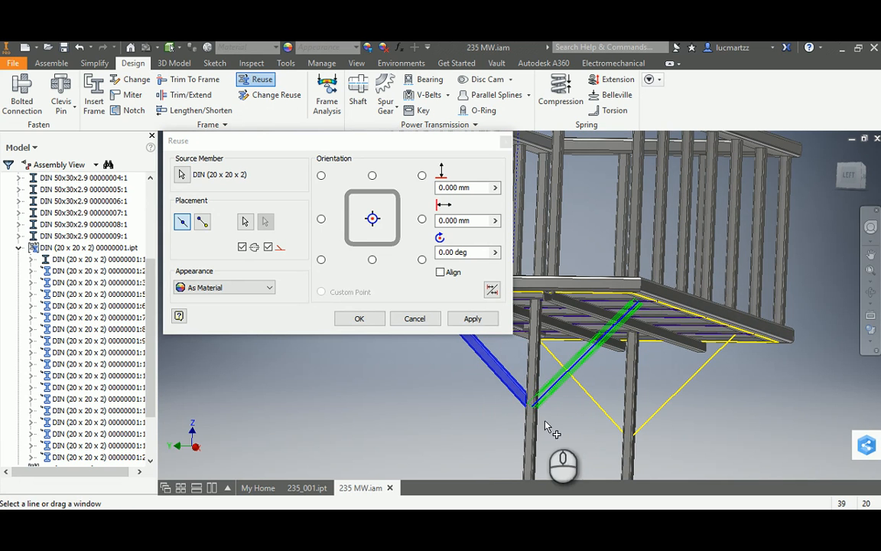
{"action": "scroll", "coordinate": [551, 383], "scroll_direction": "up", "scroll_amount": 3}
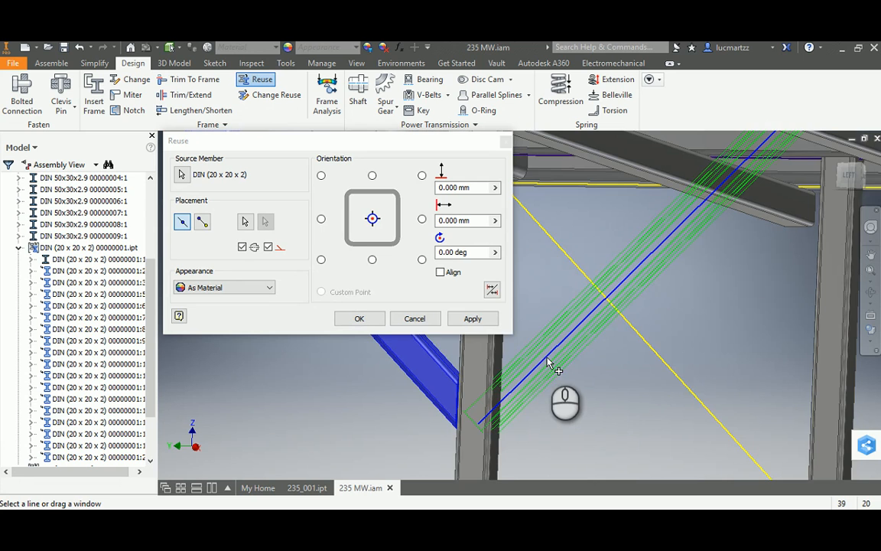
{"action": "scroll", "coordinate": [549, 364], "scroll_direction": "down", "scroll_amount": 2}
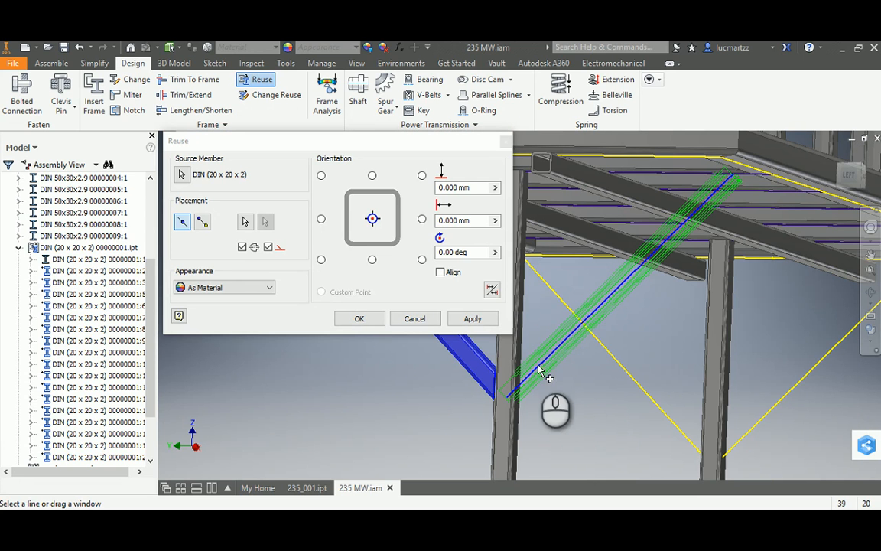
{"action": "left_click", "coordinate": [477, 318]}
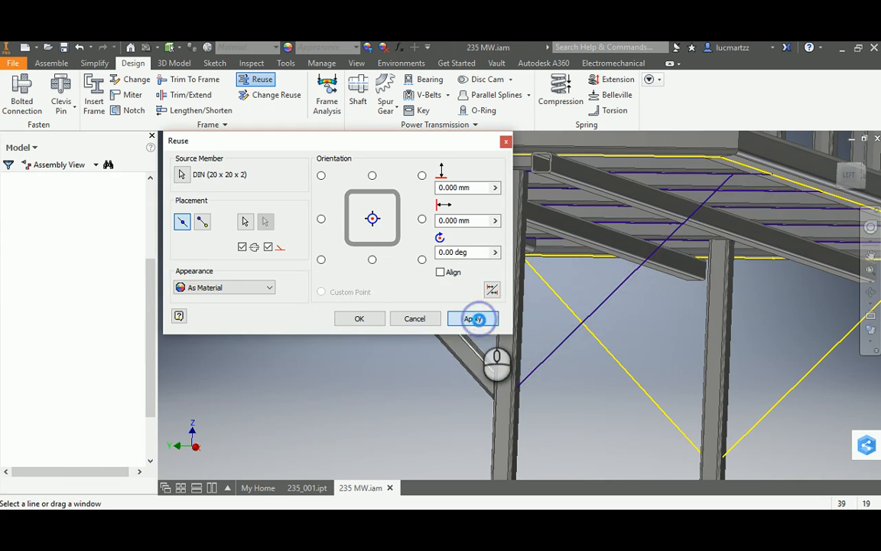
Step: Finish the Reuse command and set the selection priority to parts
{"action": "left_click", "coordinate": [414, 318]}
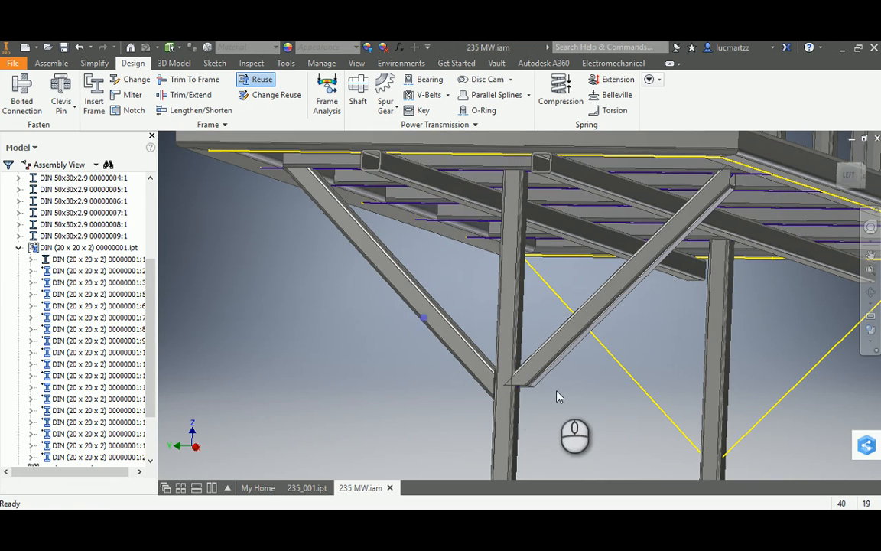
{"action": "middle_click_drag", "start_coordinate": [575, 398], "coordinate": [536, 394]}
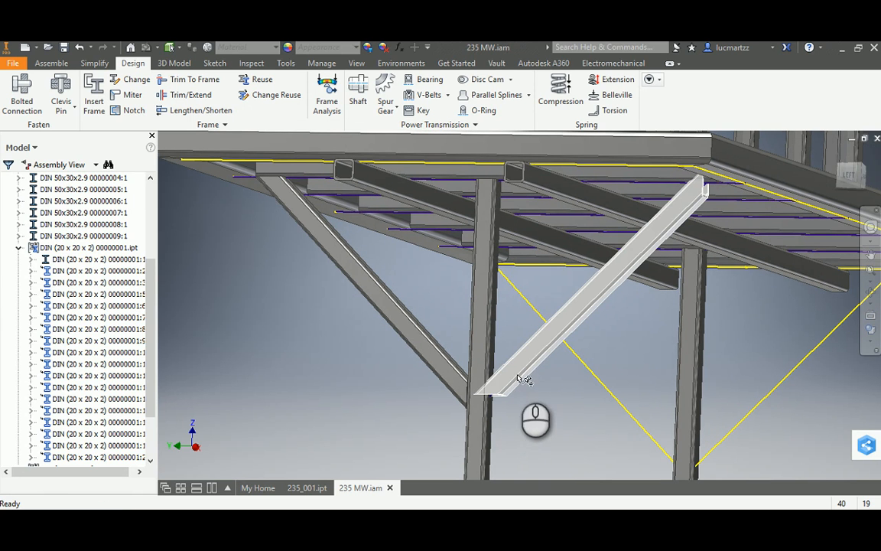
{"action": "left_click", "coordinate": [172, 48]}
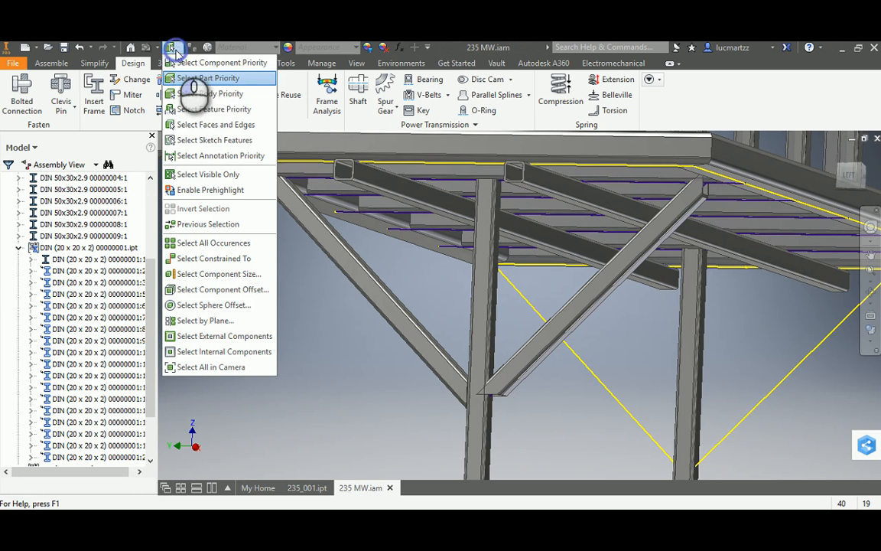
{"action": "left_click", "coordinate": [237, 79]}
Step: Edit the reused brace on the near leg's -Y side and reverse it end for end
{"action": "right_click", "coordinate": [535, 359]}
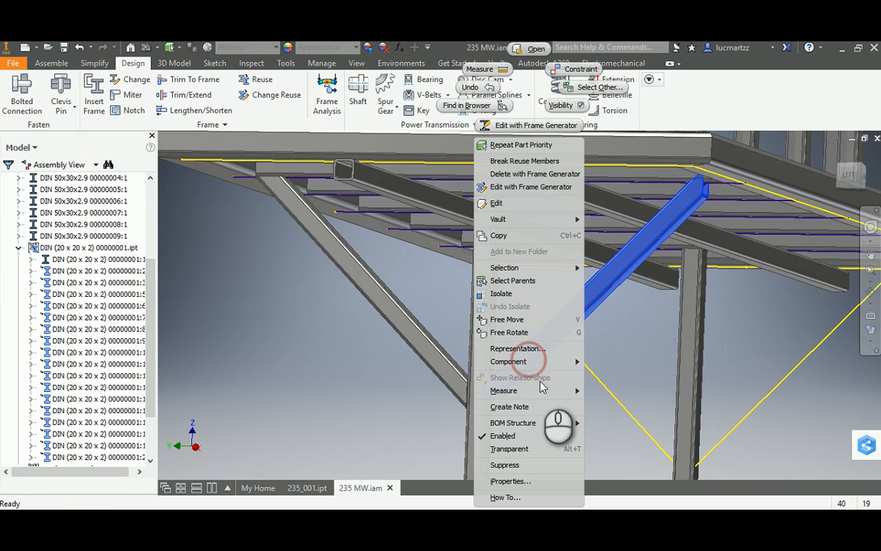
{"action": "left_click", "coordinate": [530, 187]}
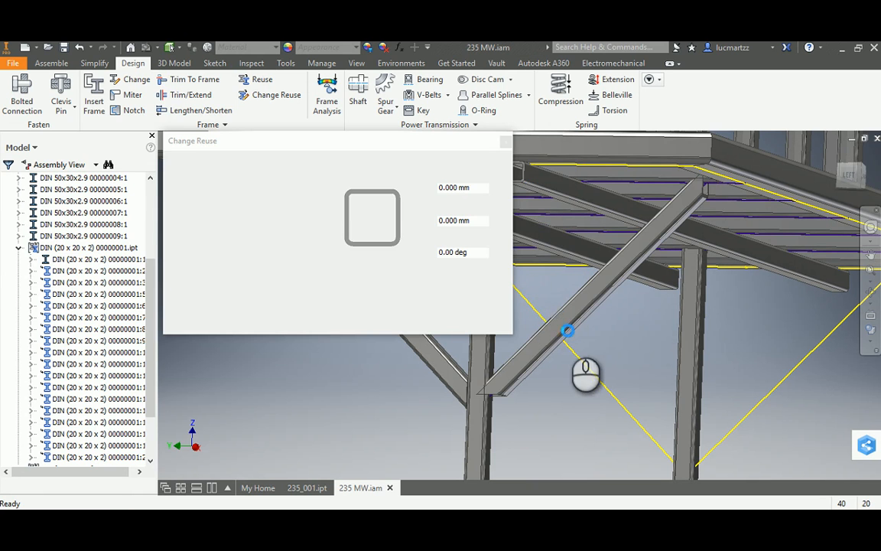
{"action": "middle_click_drag", "start_coordinate": [599, 346], "coordinate": [634, 364]}
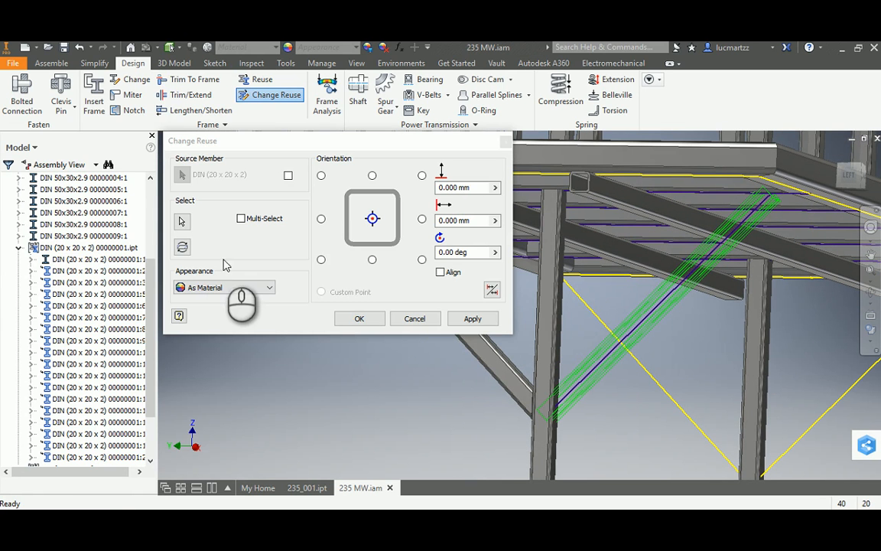
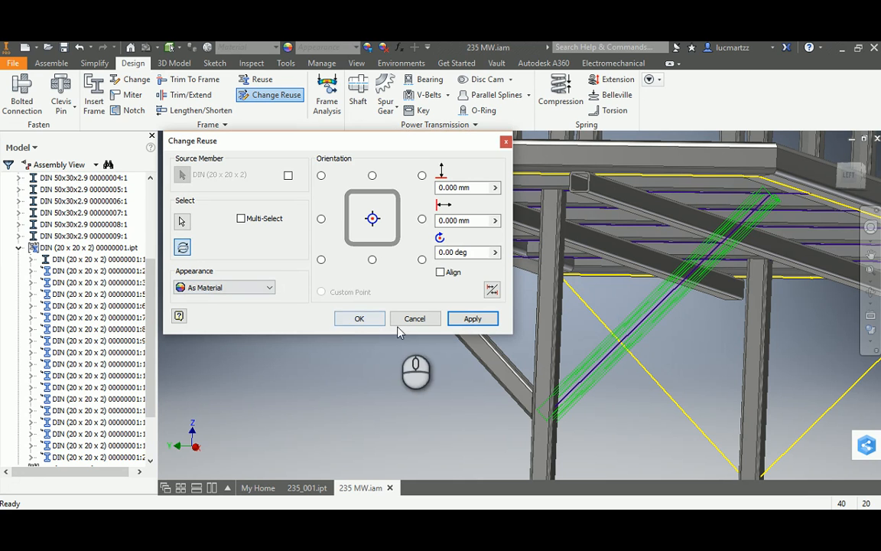
{"action": "left_click", "coordinate": [365, 319]}
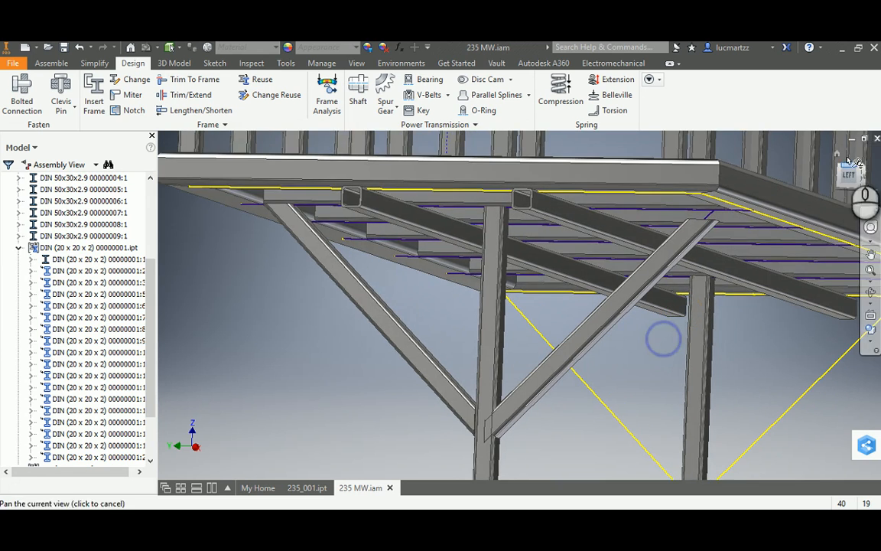
{"action": "scroll", "coordinate": [673, 344], "scroll_direction": "down", "scroll_amount": 10}
{"action": "scroll", "coordinate": [499, 296], "scroll_direction": "up", "scroll_amount": 8}
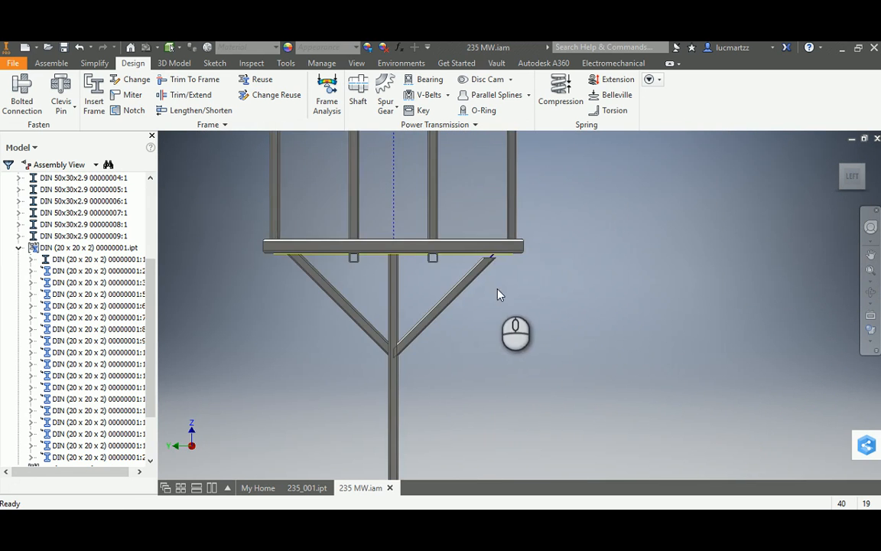
{"action": "left_click_drag", "start_coordinate": [477, 223], "coordinate": [496, 220]}
{"action": "mouse_move", "coordinate": [493, 269]}
{"action": "middle_mouse_down"}
{"action": "mouse_move", "coordinate": [547, 244]}
{"action": "mouse_move", "coordinate": [448, 334]}
{"action": "mouse_move", "coordinate": [462, 317]}
{"action": "mouse_move", "coordinate": [515, 296]}
{"action": "mouse_move", "coordinate": [496, 269]}
{"action": "middle_mouse_up"}
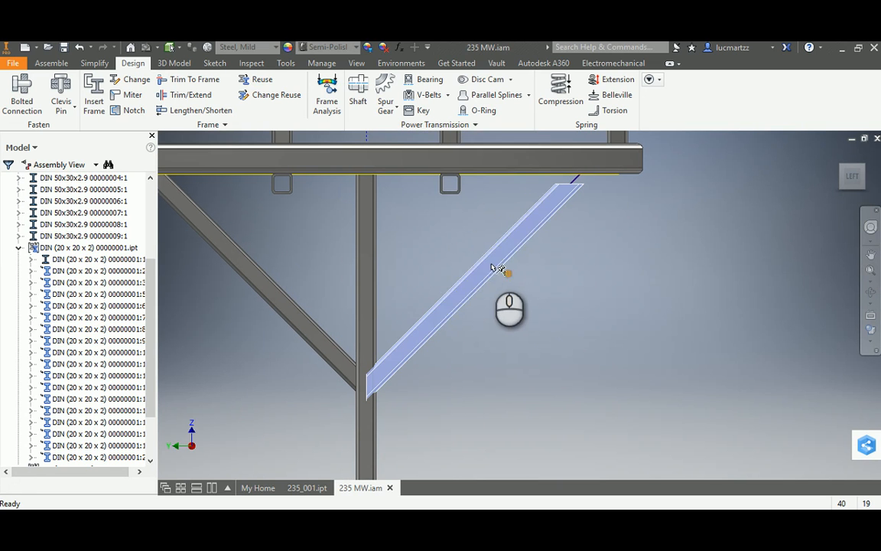
{"action": "right_click", "coordinate": [496, 269]}
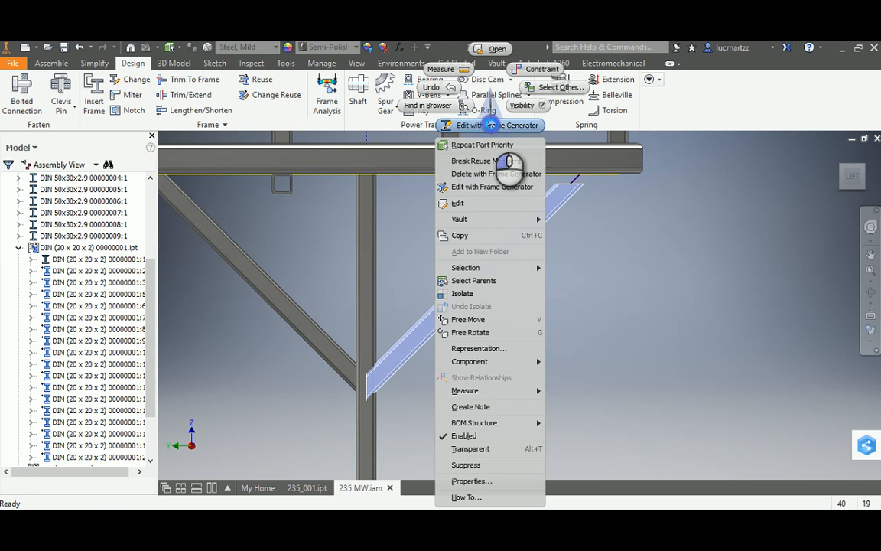
{"action": "left_click", "coordinate": [493, 125]}
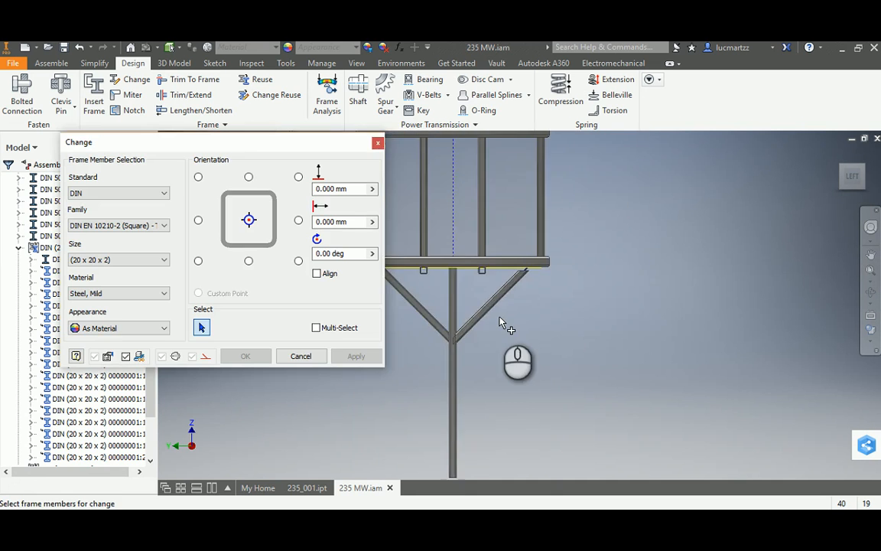
{"action": "scroll", "coordinate": [502, 325], "scroll_direction": "up", "scroll_amount": 5}
{"action": "key", "text": "Escape"}
Step: Delete the reused brace on the near leg's -Y side from the frame, including its frame data
{"action": "left_click", "coordinate": [516, 328]}
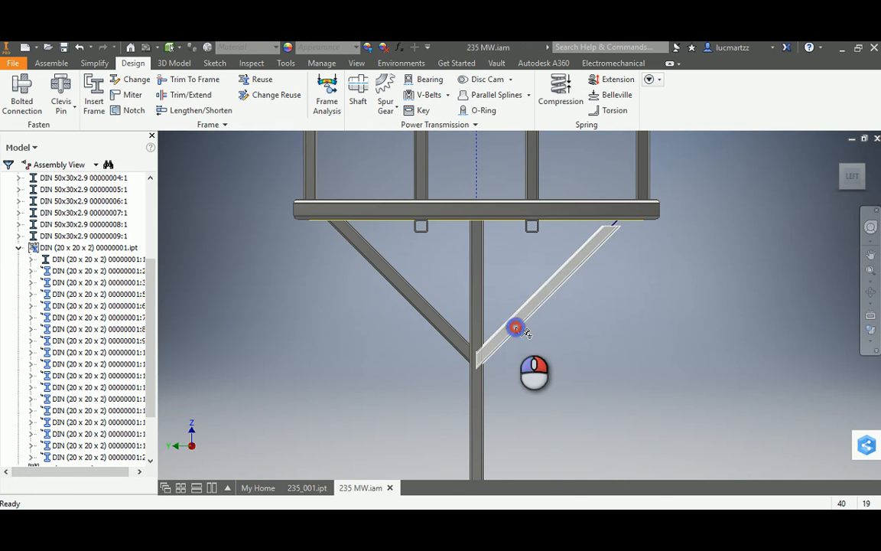
{"action": "right_click", "coordinate": [516, 328]}
{"action": "left_click", "coordinate": [504, 174]}
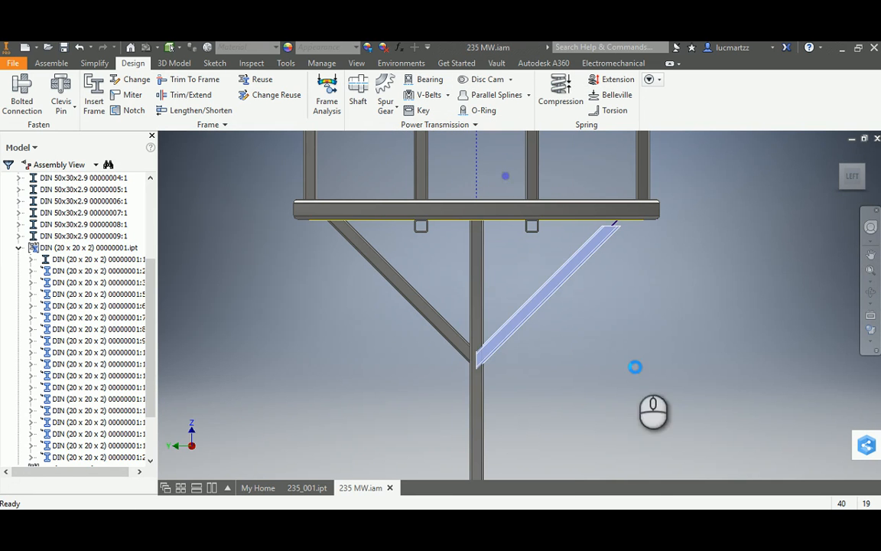
Step: Reuse the trimmed +Y DIN (20 x 20 x 2) brace on the near leg's -Y diagonal line, anchored at its center with zero offsets
{"action": "middle_click_drag", "start_coordinate": [584, 334], "coordinate": [555, 335], "text": "shift"}
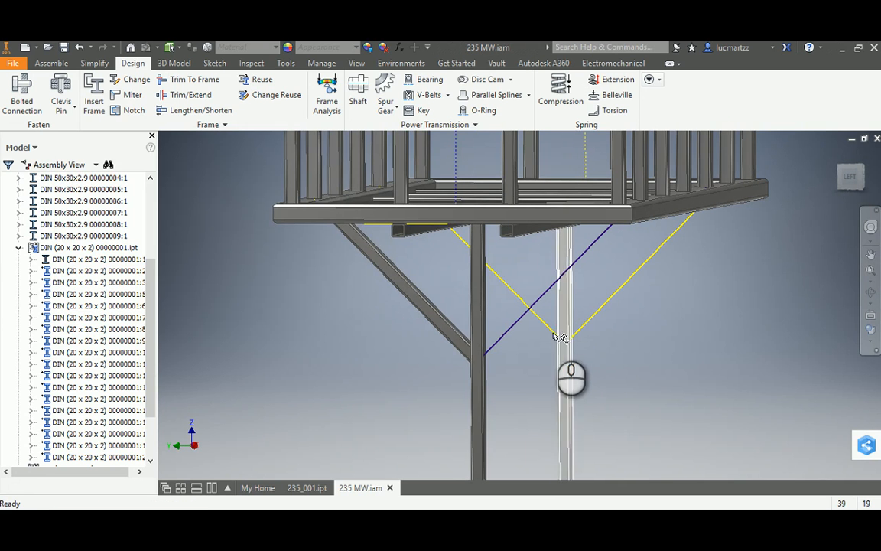
{"action": "left_click", "coordinate": [246, 85]}
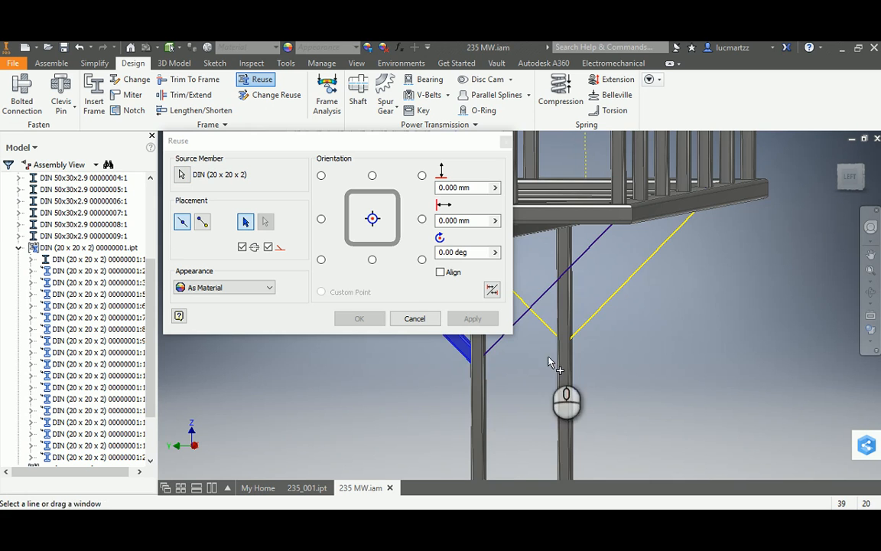
{"action": "middle_click_drag", "start_coordinate": [547, 356], "coordinate": [579, 418]}
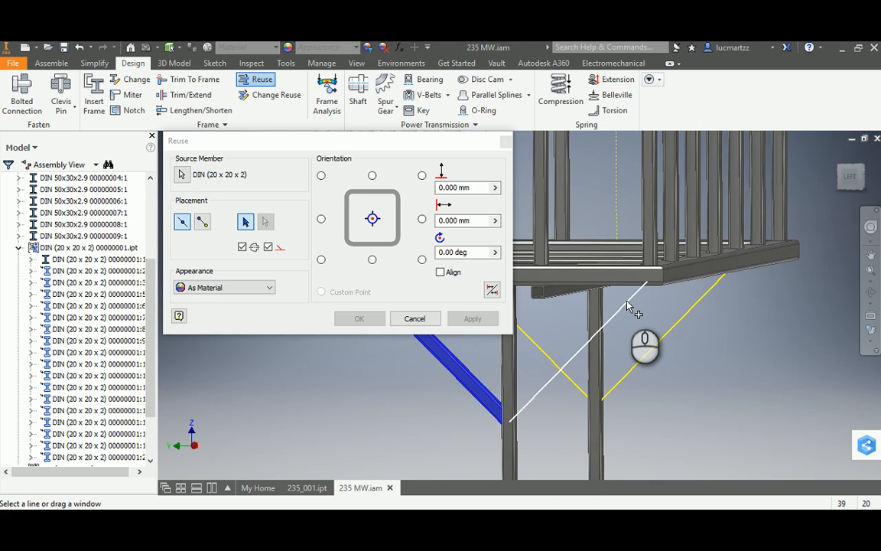
{"action": "scroll", "coordinate": [629, 306], "scroll_direction": "up", "scroll_amount": 2}
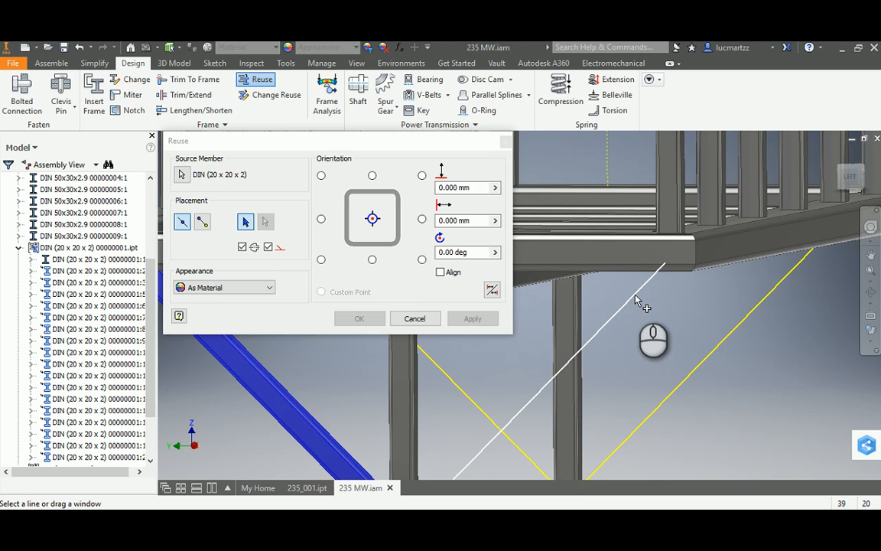
{"action": "left_click", "coordinate": [635, 300]}
{"action": "scroll", "coordinate": [633, 367], "scroll_direction": "down", "scroll_amount": 2}
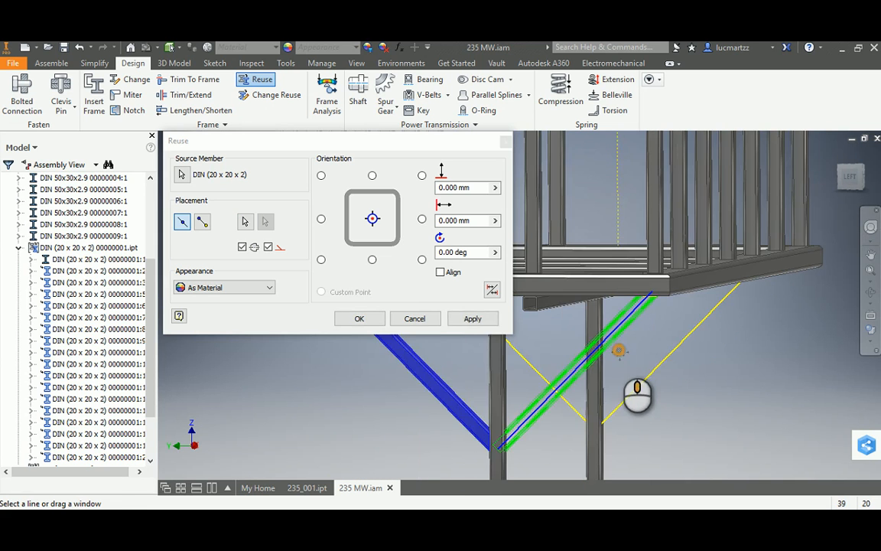
{"action": "left_click", "coordinate": [472, 319]}
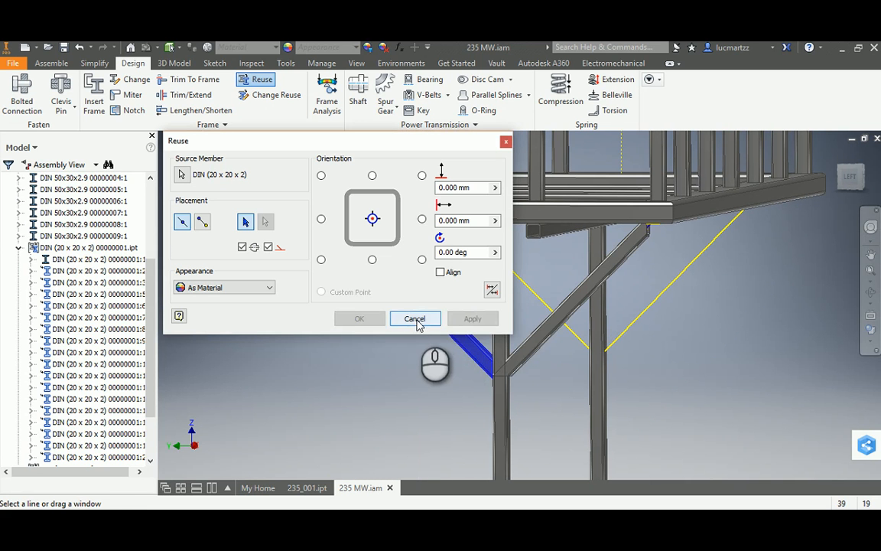
{"action": "left_click", "coordinate": [414, 319]}
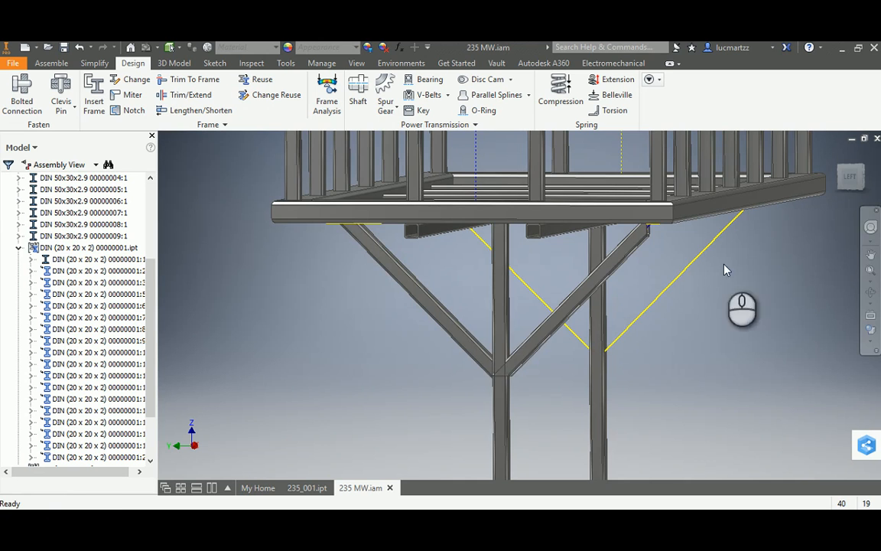
Step: Reverse the newly reused -Y brace of the near leg end for end with Change Reuse
{"action": "left_click", "coordinate": [851, 176]}
{"action": "scroll", "coordinate": [551, 331], "scroll_direction": "down", "scroll_amount": 3}
{"action": "scroll", "coordinate": [549, 332], "scroll_direction": "down", "scroll_amount": 3}
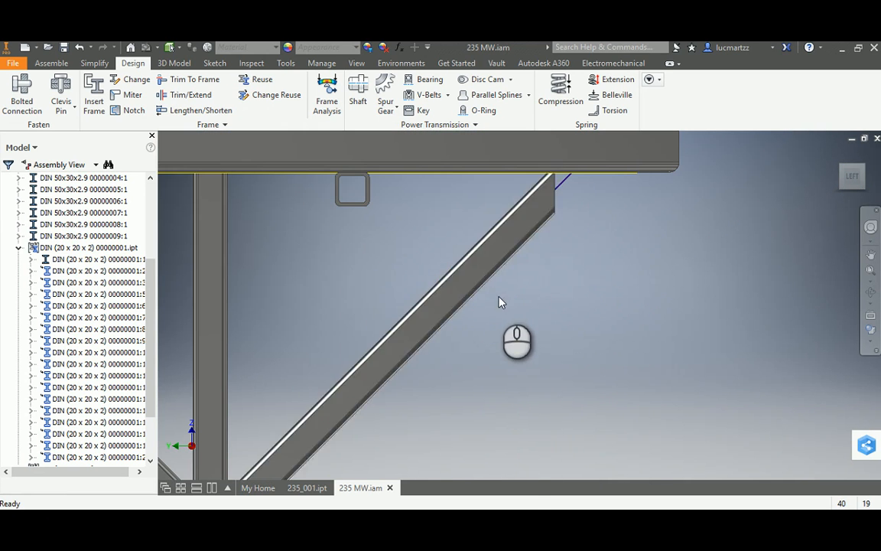
{"action": "right_click", "coordinate": [486, 272]}
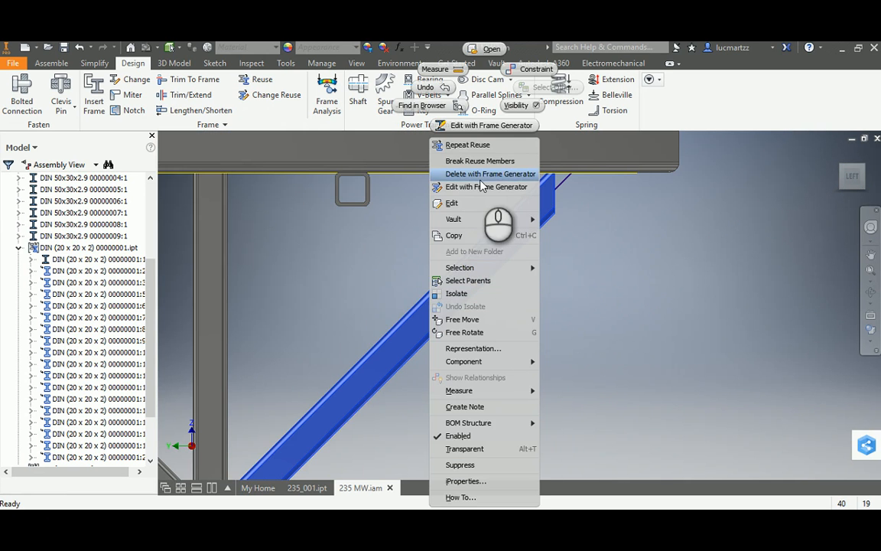
{"action": "left_click", "coordinate": [478, 187]}
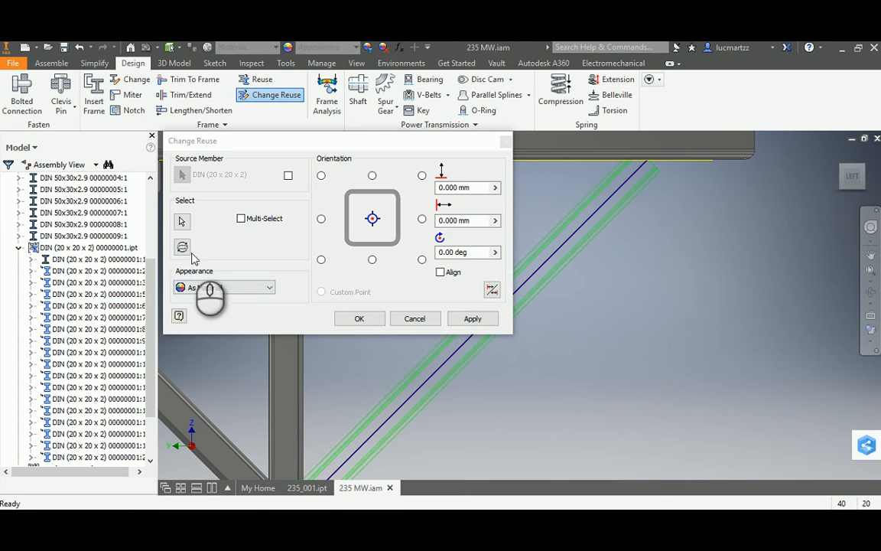
{"action": "left_click", "coordinate": [183, 249]}
{"action": "left_click", "coordinate": [375, 318]}
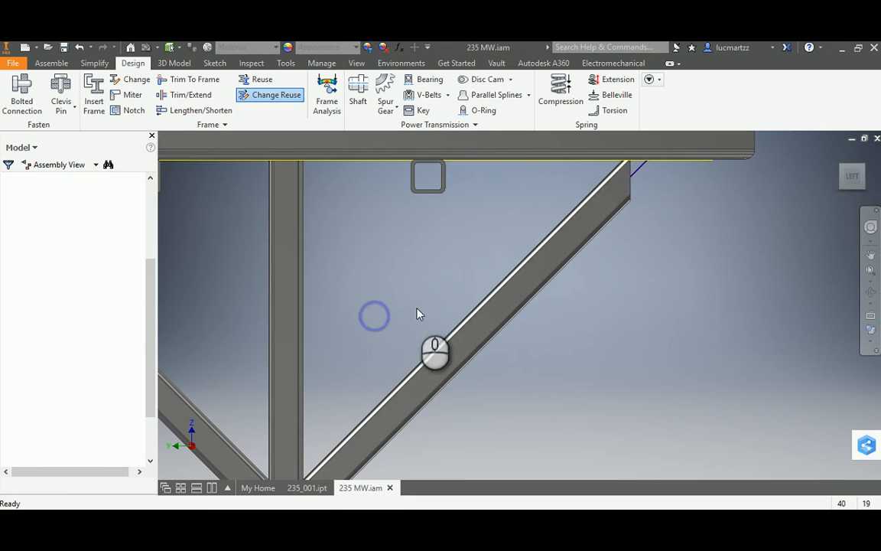
Step: Reuse the near leg's +Y DIN (20 x 20 x 2) brace on the far leg's +Y diagonal line, centered with 0.00 deg rotation
{"action": "scroll", "coordinate": [575, 360], "scroll_direction": "up", "scroll_amount": 2}
{"action": "middle_click_drag", "start_coordinate": [485, 387], "coordinate": [588, 408], "text": "shift"}
{"action": "scroll", "coordinate": [588, 408], "scroll_direction": "down", "scroll_amount": 3}
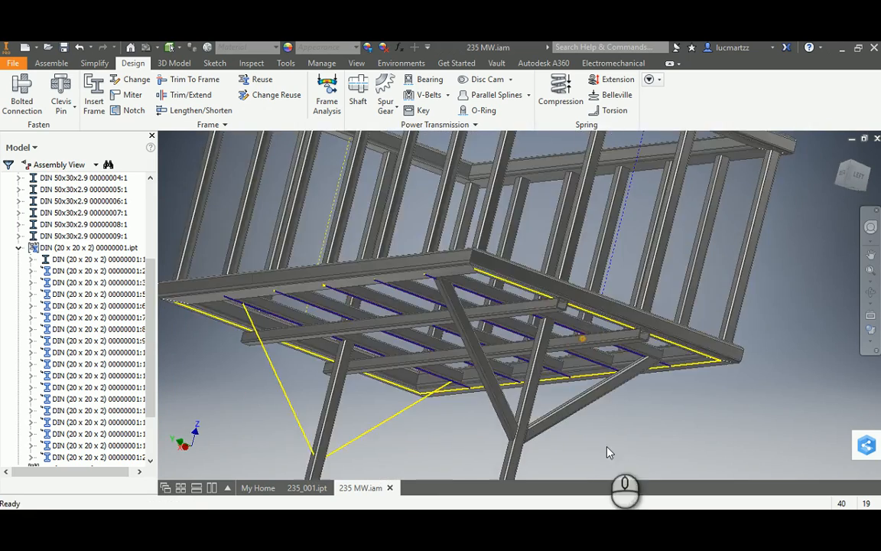
{"action": "middle_click_drag", "start_coordinate": [604, 444], "coordinate": [650, 413], "text": "shift"}
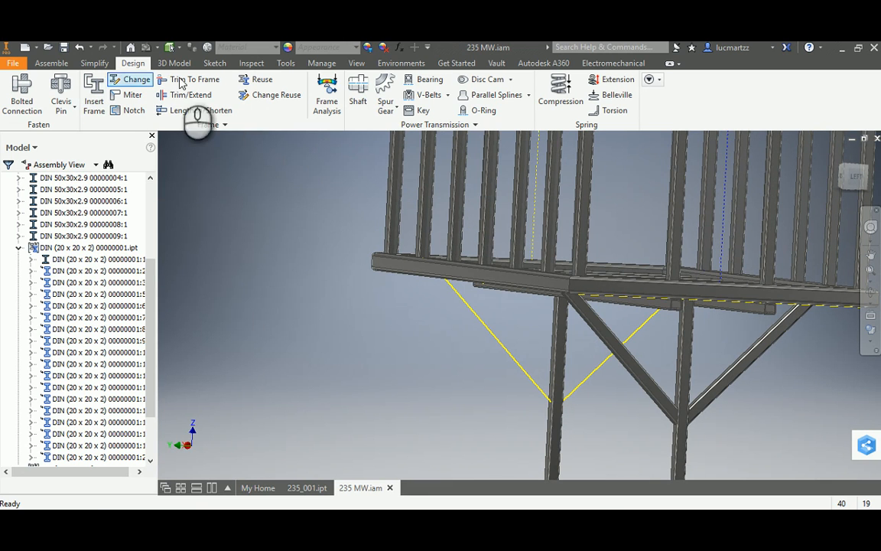
{"action": "left_click", "coordinate": [258, 80]}
{"action": "left_click", "coordinate": [593, 331]}
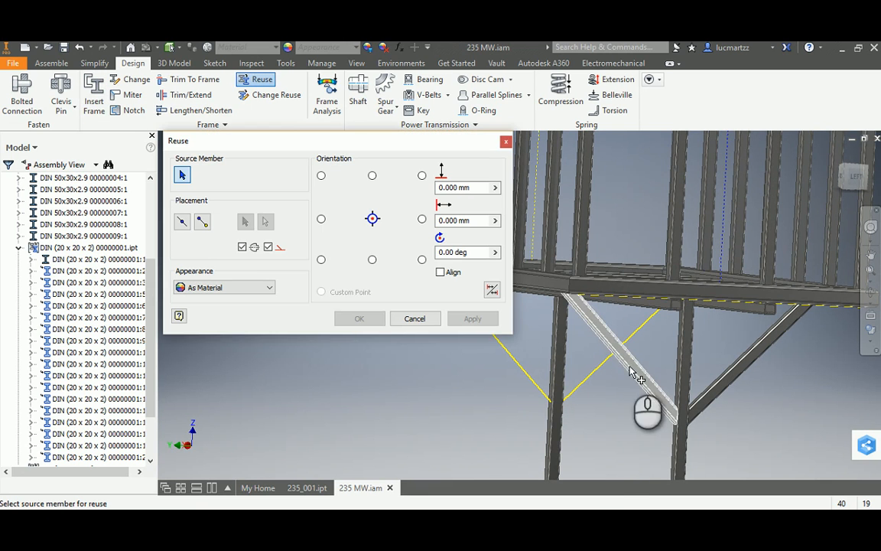
{"action": "middle_click_drag", "start_coordinate": [492, 408], "coordinate": [581, 451]}
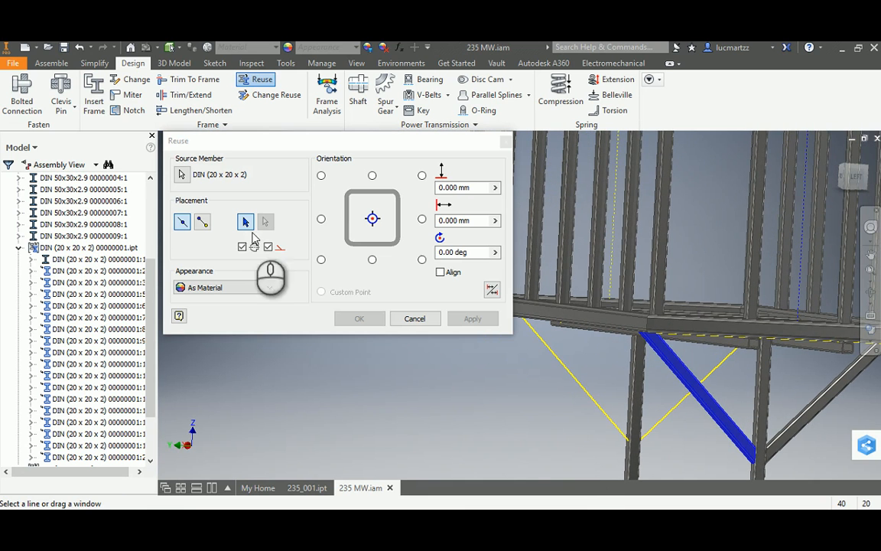
{"action": "left_click", "coordinate": [600, 408]}
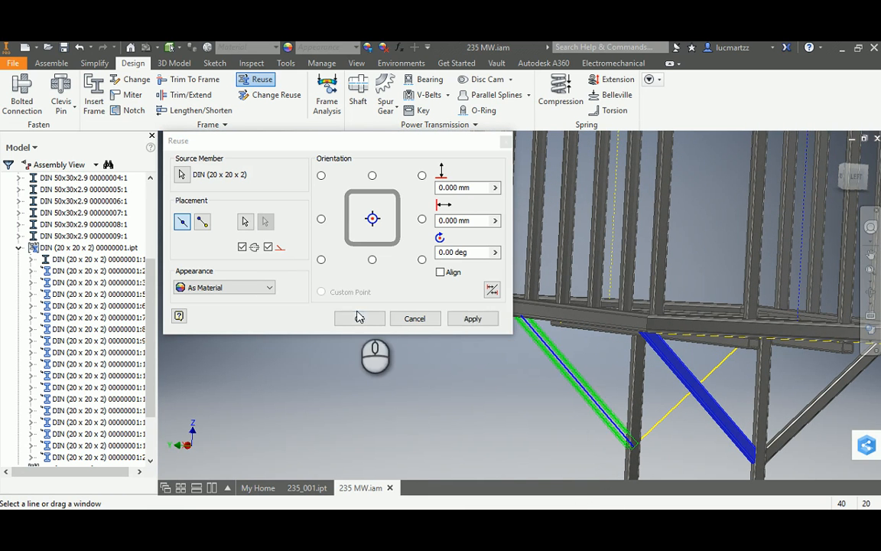
{"action": "left_click", "coordinate": [357, 319]}
{"action": "scroll", "coordinate": [662, 443], "scroll_direction": "down", "scroll_amount": 5}
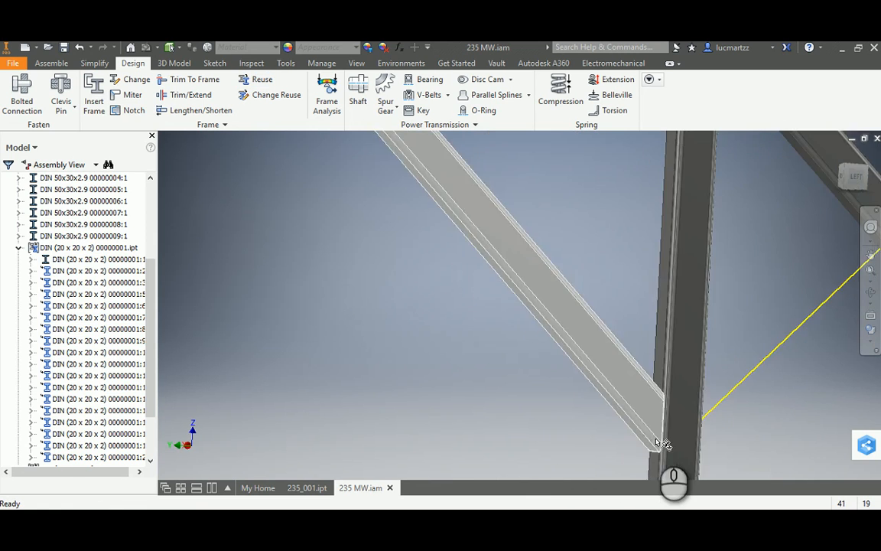
{"action": "scroll", "coordinate": [663, 444], "scroll_direction": "up", "scroll_amount": 6}
Step: Reuse the near leg's +Y DIN (20 x 20 x 2) brace on the far leg's remaining -Y diagonal line, anchored at its center
{"action": "middle_click_drag", "start_coordinate": [612, 425], "coordinate": [410, 378]}
{"action": "left_click", "coordinate": [259, 79]}
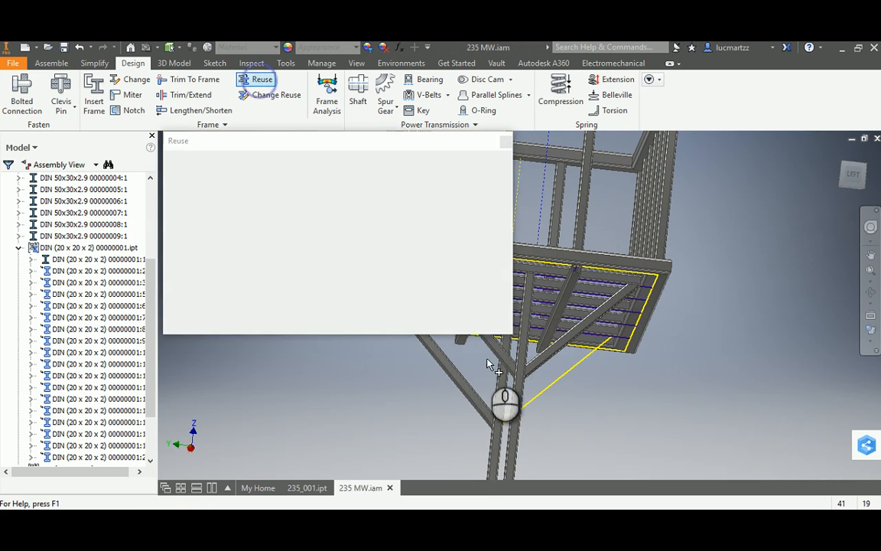
{"action": "left_click", "coordinate": [591, 357]}
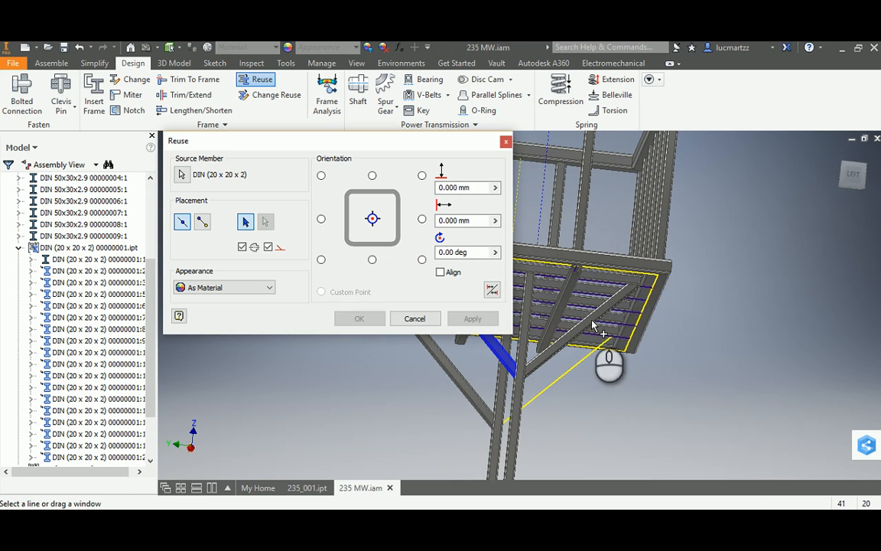
{"action": "left_click", "coordinate": [601, 350]}
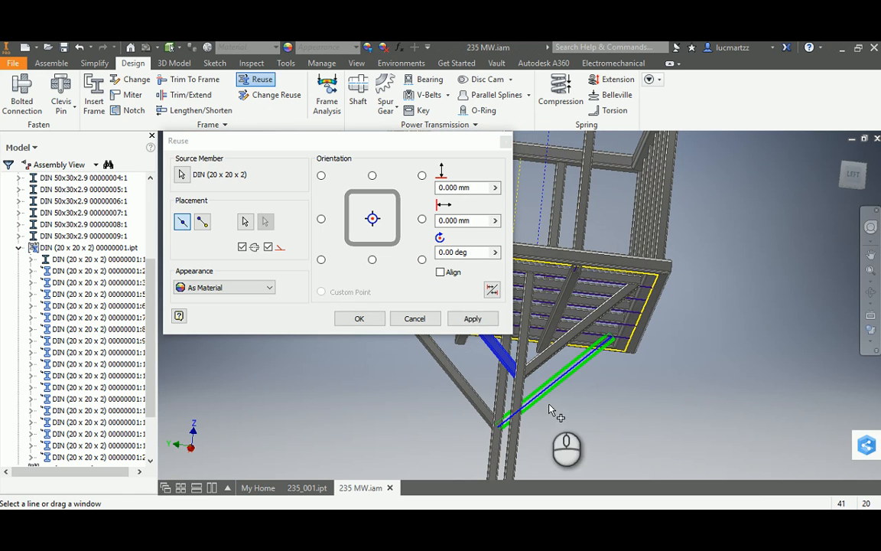
{"action": "left_click", "coordinate": [359, 319]}
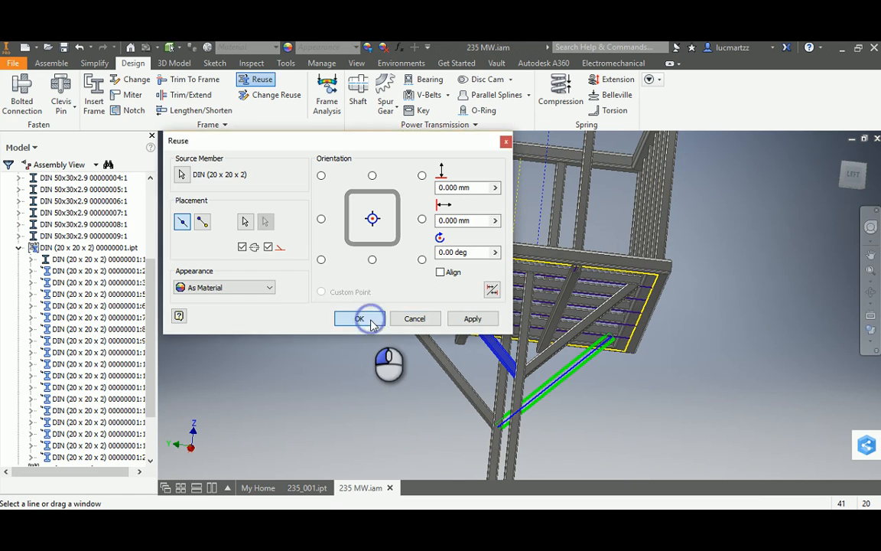
Step: Reverse the reused -Y brace on the far leg end for end with Change Reuse
{"action": "right_click", "coordinate": [551, 395]}
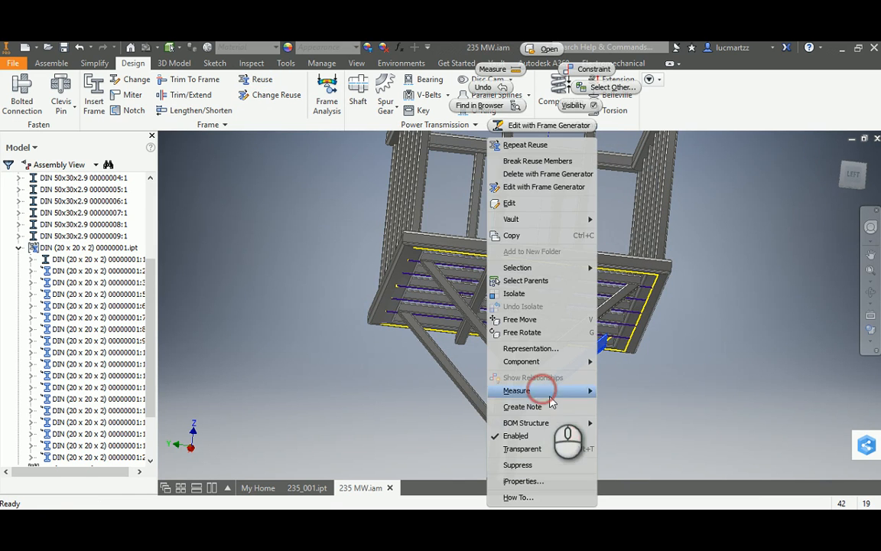
{"action": "left_click", "coordinate": [547, 188]}
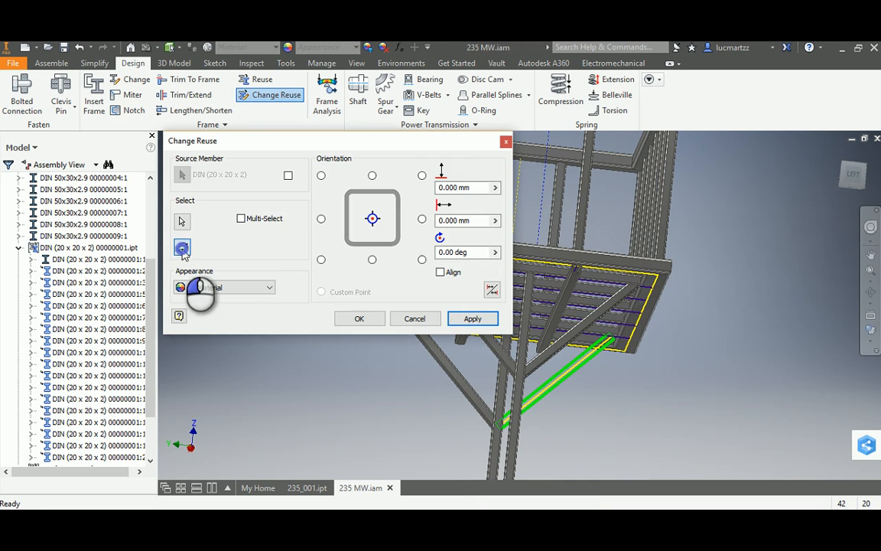
{"action": "left_click", "coordinate": [359, 321]}
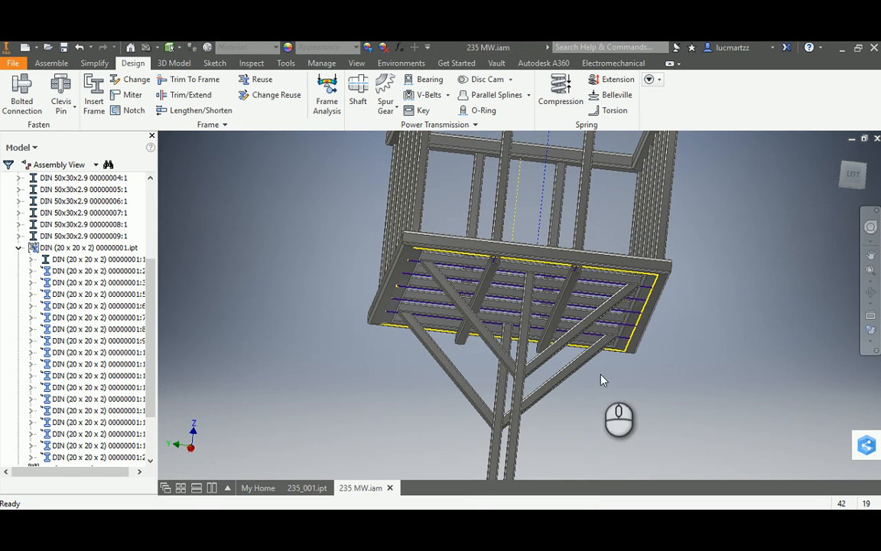
Step: Save the 235 MW.iam assembly together with its changed dependent files
{"action": "middle_click_drag", "start_coordinate": [573, 423], "coordinate": [346, 400], "text": "shift"}
{"action": "scroll", "coordinate": [544, 355], "scroll_direction": "down", "scroll_amount": 5}
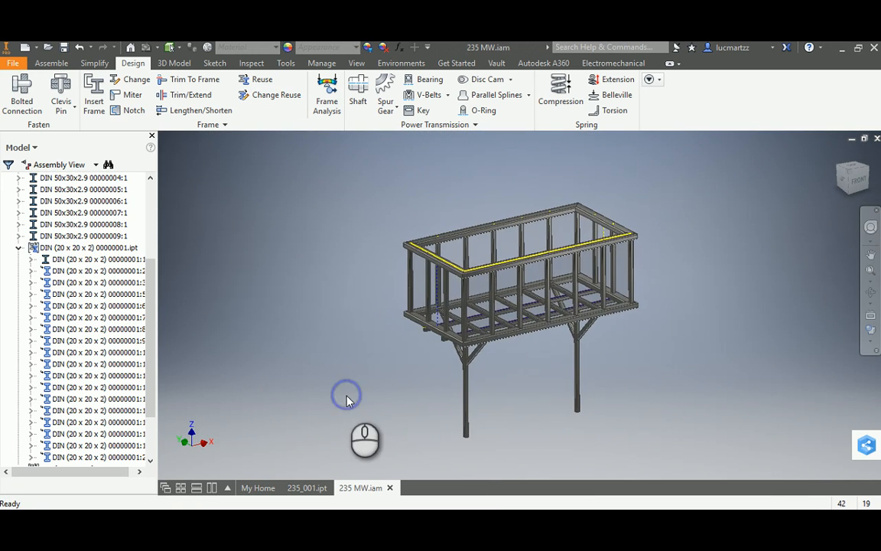
{"action": "key", "text": "ctrl+s"}
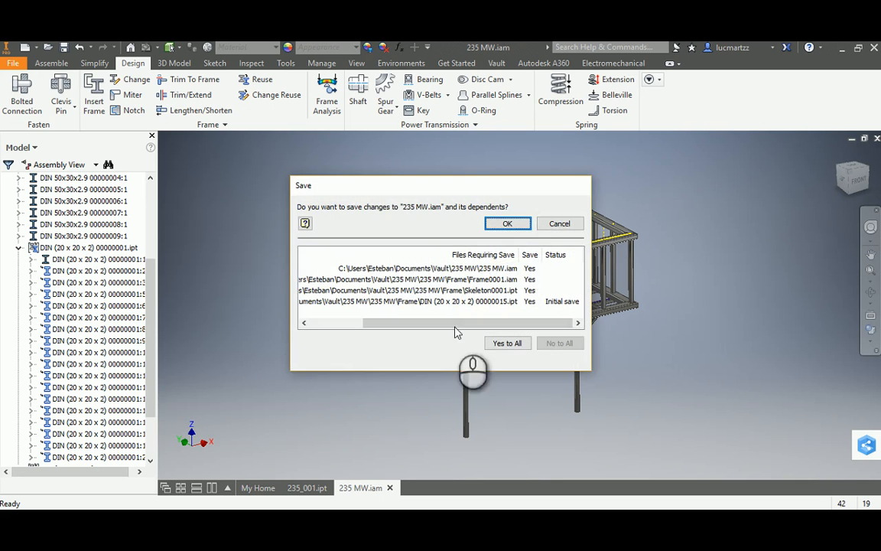
{"action": "left_click", "coordinate": [510, 223]}
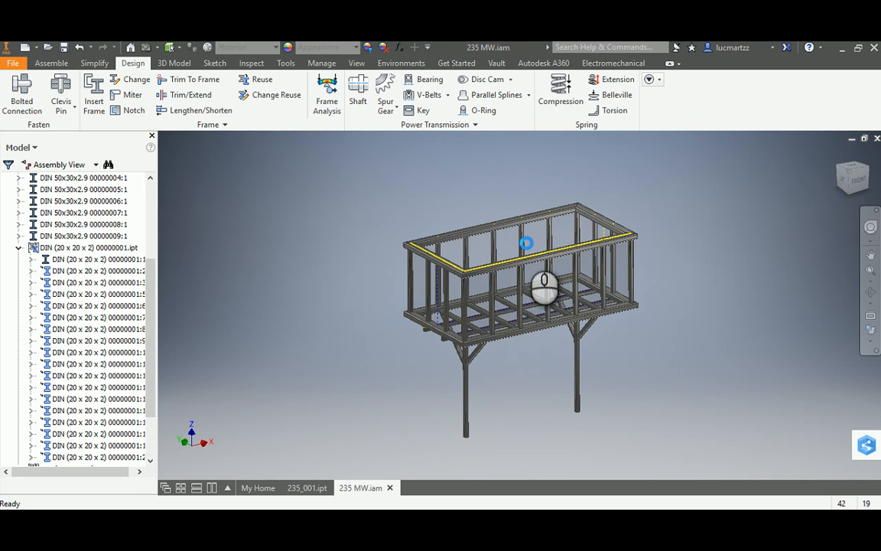
Step: Hide the transparent reference part that carries the yellow sketch lines, leaving only the steel frame members displayed
{"action": "right_click", "coordinate": [552, 241]}
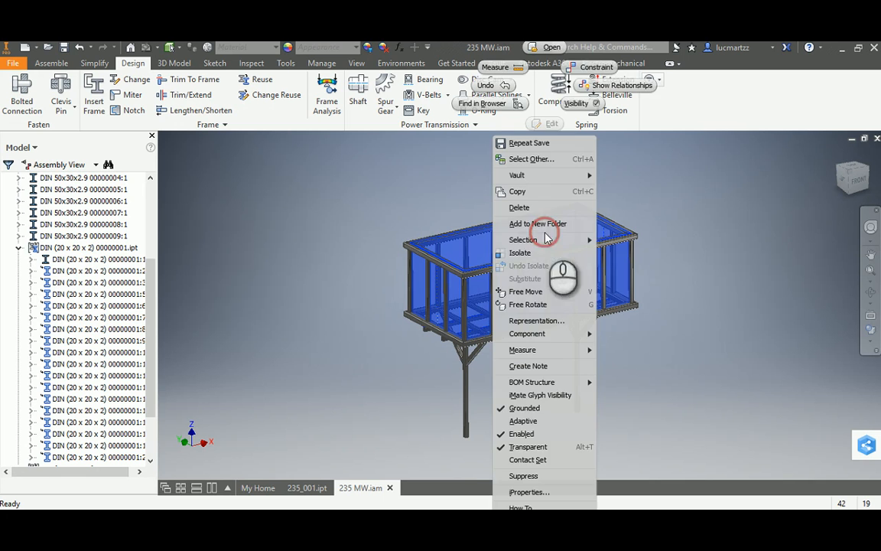
{"action": "left_click", "coordinate": [586, 108]}
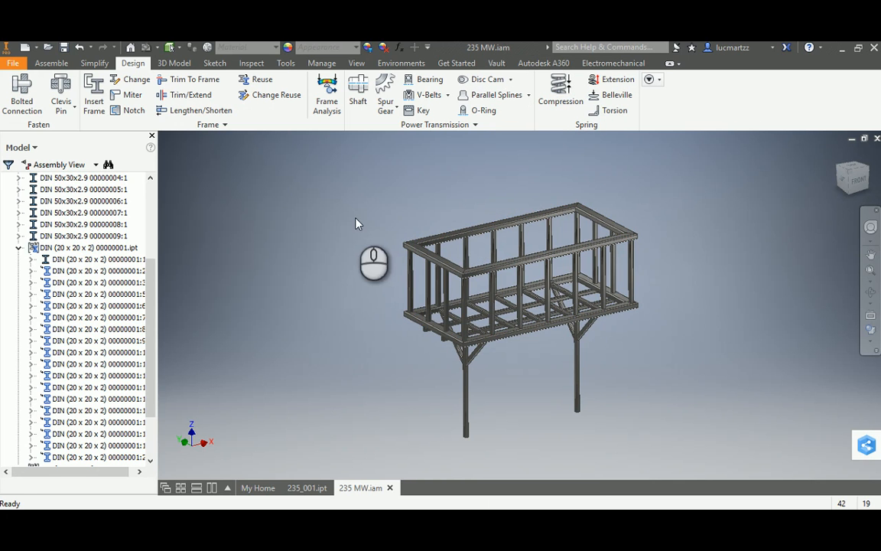
{"action": "scroll", "coordinate": [563, 302], "scroll_direction": "down", "scroll_amount": 3}
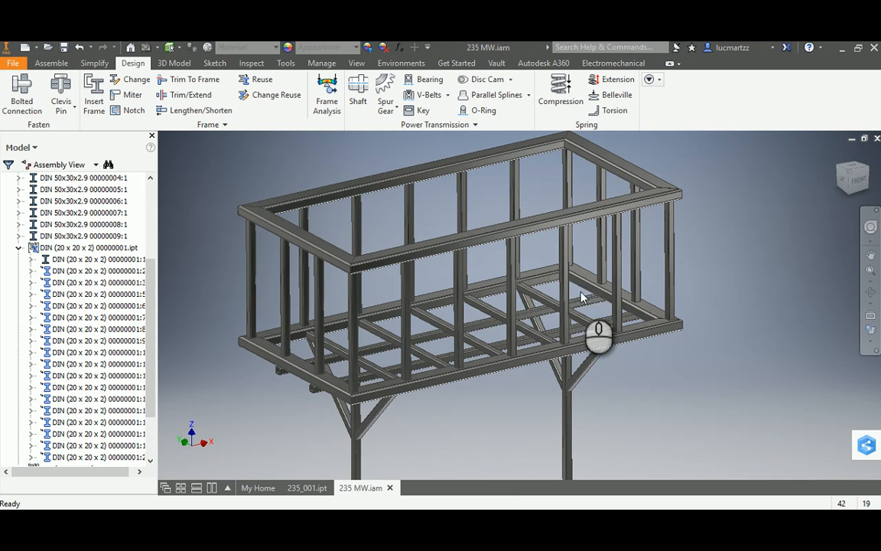
{"action": "left_click", "coordinate": [583, 294]}
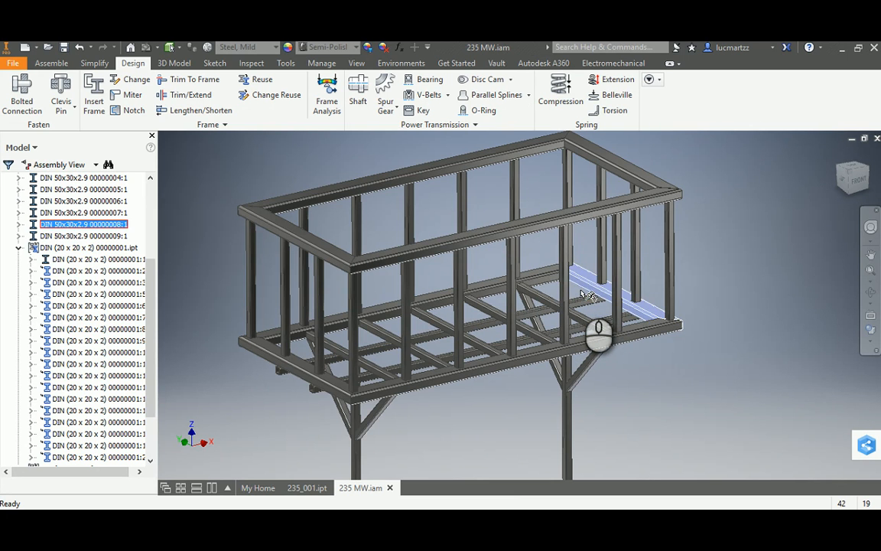
{"action": "left_click", "coordinate": [733, 237]}
{"action": "scroll", "coordinate": [761, 238], "scroll_direction": "up", "scroll_amount": 4}
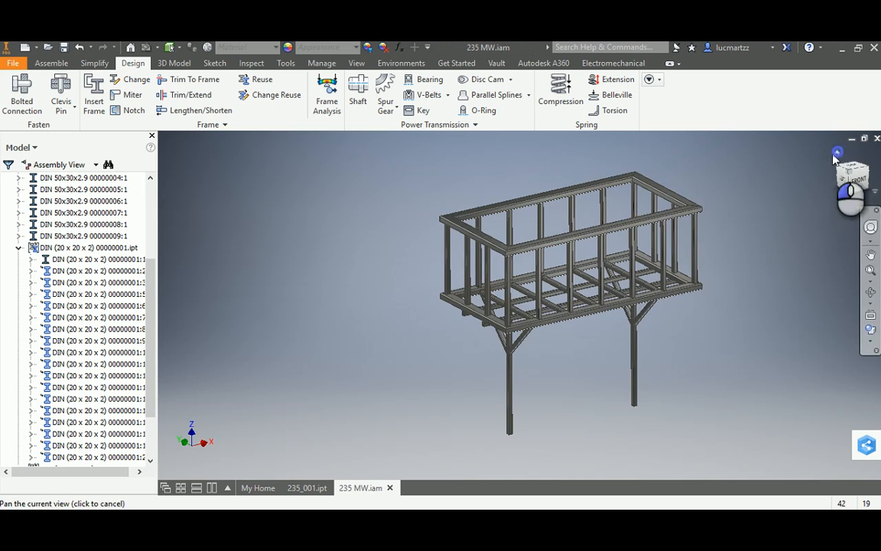
{"action": "left_click_drag", "start_coordinate": [836, 157], "coordinate": [321, 199]}
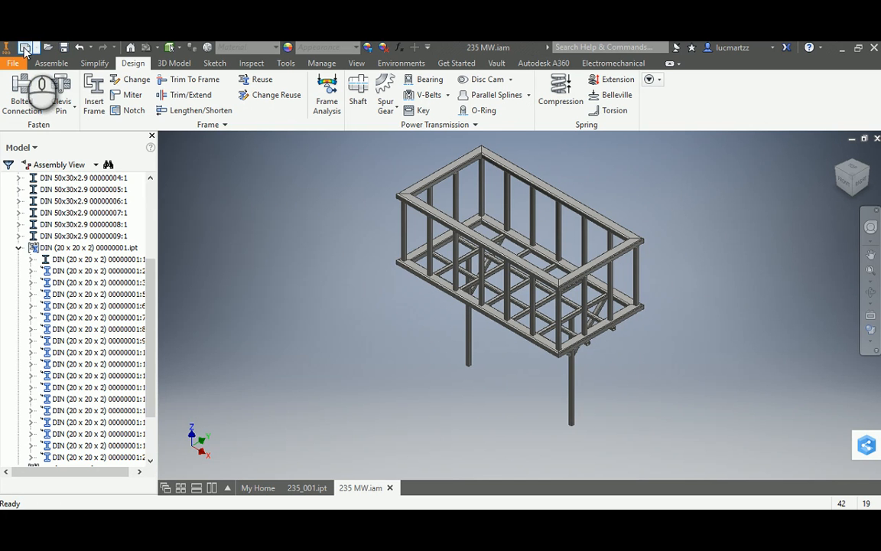
Step: Create a new drawing from the metric DIN.idw template
{"action": "left_click", "coordinate": [25, 47]}
{"action": "left_click", "coordinate": [514, 358]}
{"action": "scroll", "coordinate": [526, 383], "scroll_direction": "down", "scroll_amount": 3}
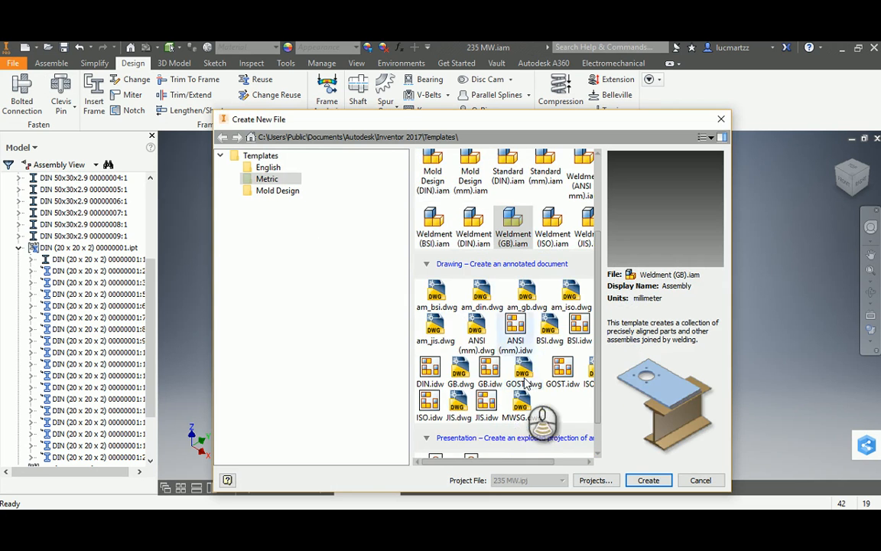
{"action": "double_click", "coordinate": [434, 379]}
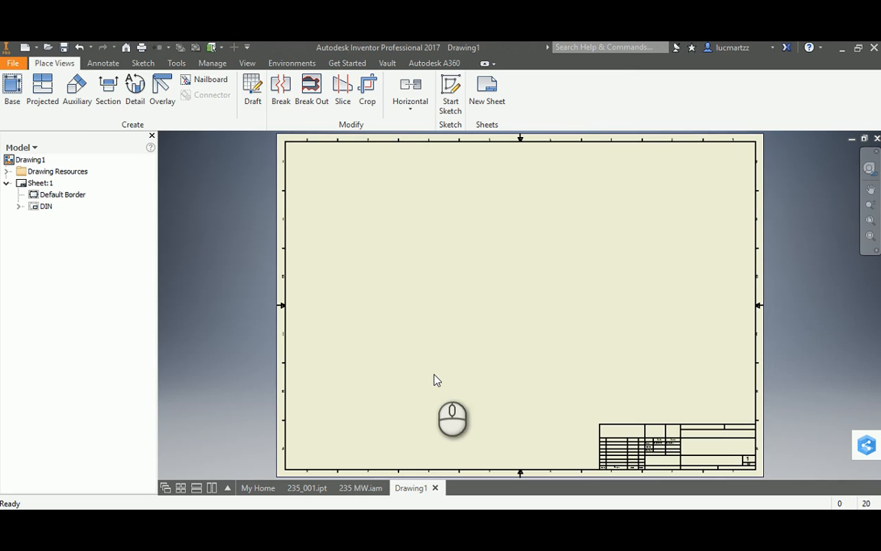
Step: Start a base view of 235 MW.iam and position its preview in the upper right area of the sheet
{"action": "right_click_drag", "start_coordinate": [529, 297], "coordinate": [522, 186]}
{"action": "mouse_move", "coordinate": [558, 274]}
{"action": "right_mouse_down"}
{"action": "mouse_move", "coordinate": [553, 192]}
{"action": "mouse_move", "coordinate": [556, 201]}
{"action": "right_mouse_up"}
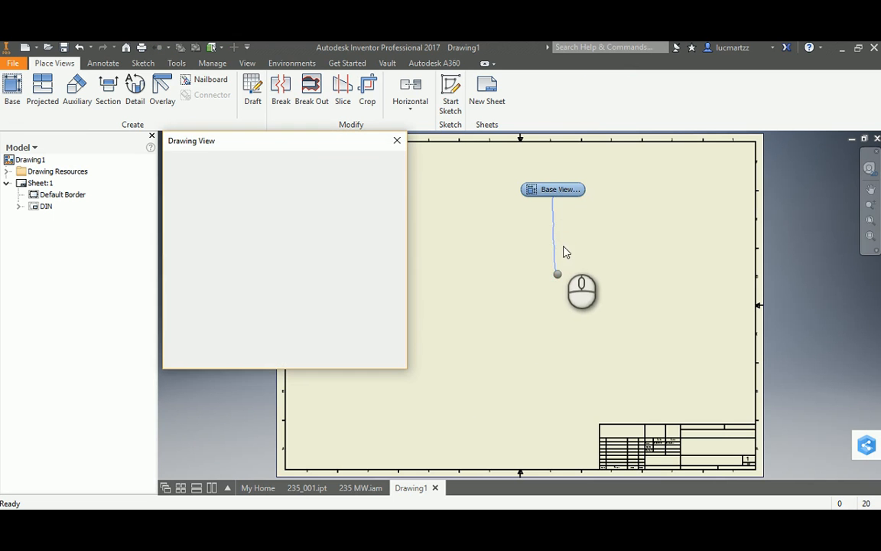
{"action": "left_click", "coordinate": [606, 217]}
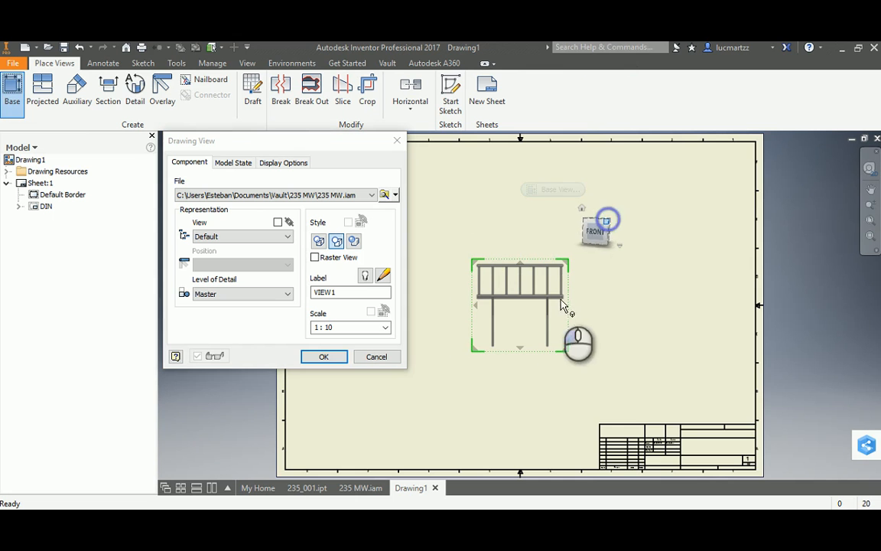
{"action": "left_click_drag", "start_coordinate": [551, 282], "coordinate": [655, 222]}
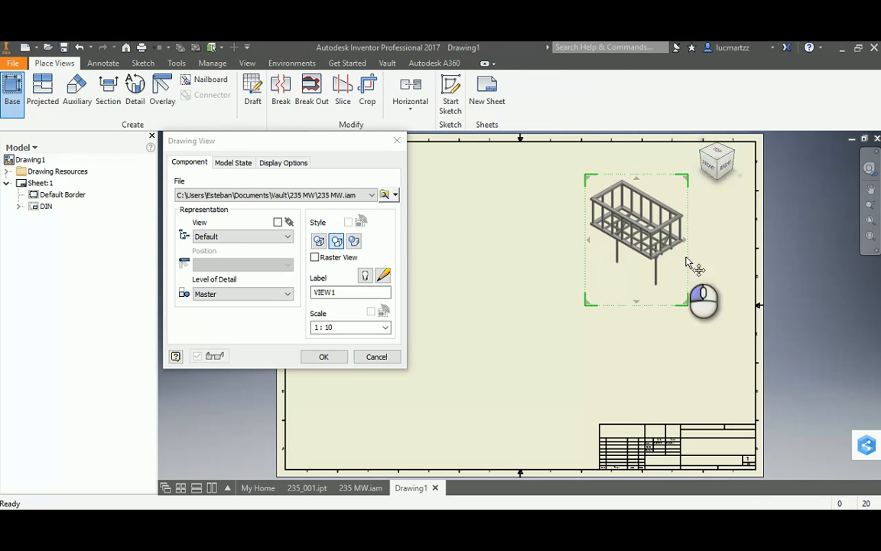
Step: Orient the base view to the top-back-left isometric corner and create it at 1:10 scale
{"action": "left_click", "coordinate": [717, 174]}
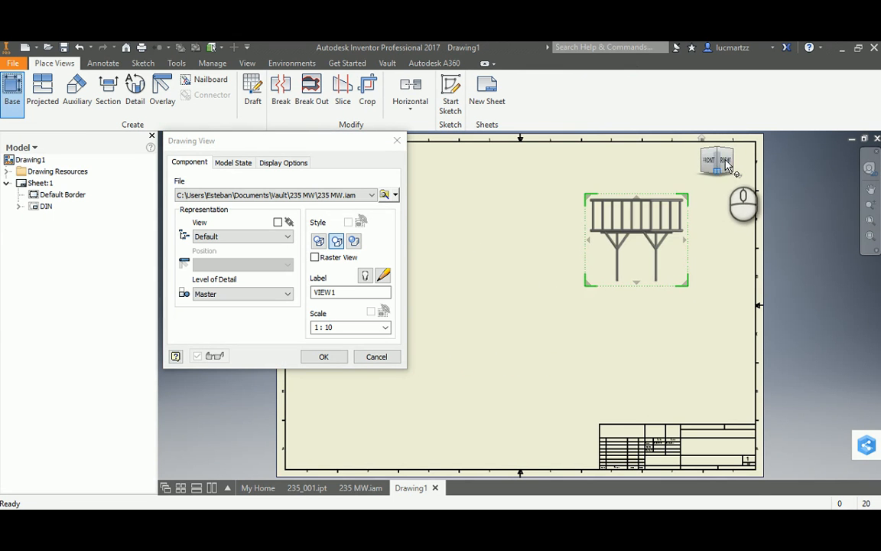
{"action": "left_click", "coordinate": [725, 162]}
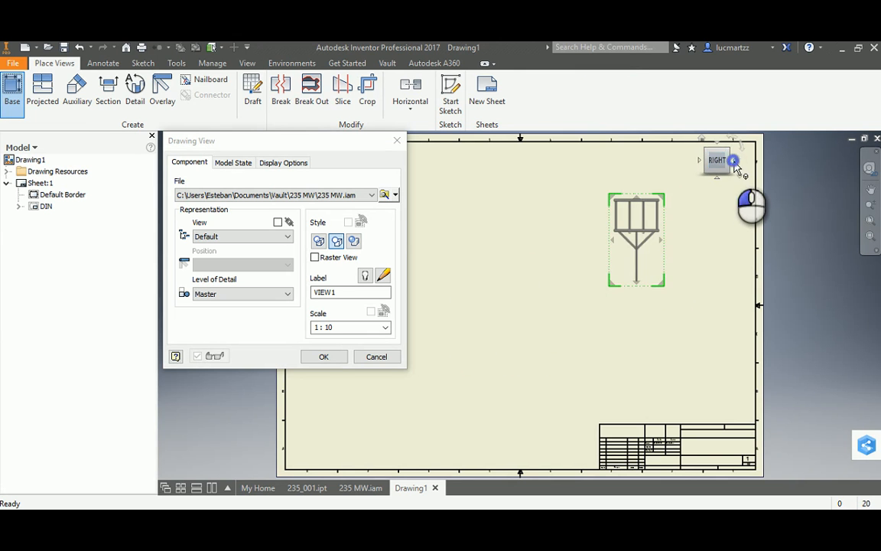
{"action": "left_click", "coordinate": [736, 164]}
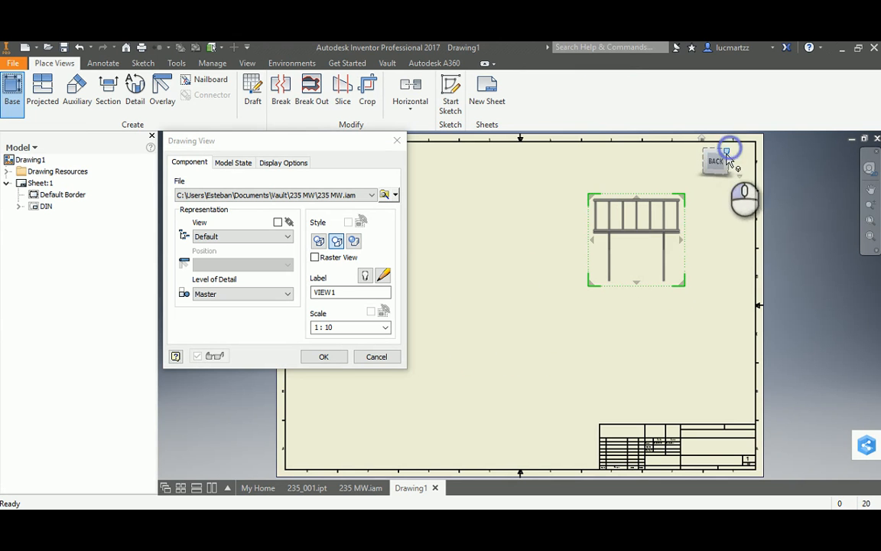
{"action": "right_click", "coordinate": [639, 350]}
{"action": "left_click", "coordinate": [698, 348]}
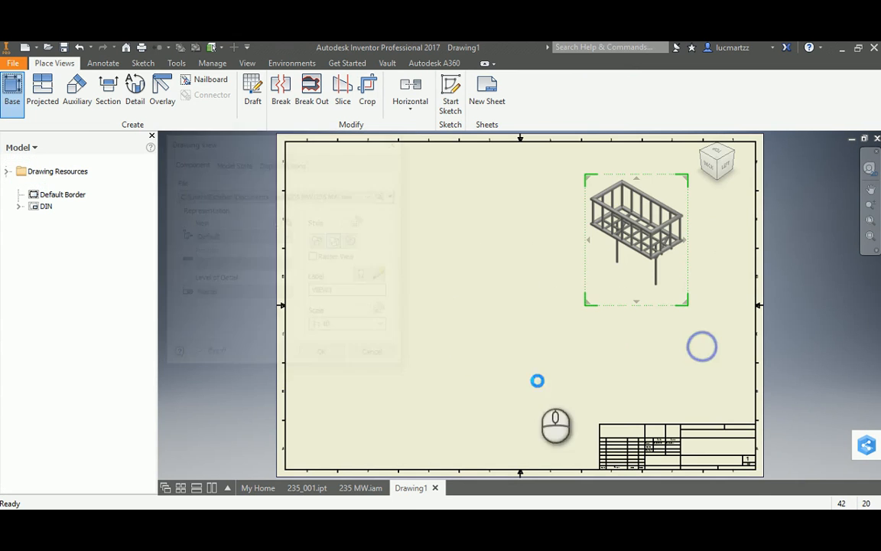
Step: Enlarge the isometric base view to 1:5 scale, reposition it, and delete the extra projected view overlapping it
{"action": "mouse_move", "coordinate": [636, 324]}
{"action": "left_mouse_down"}
{"action": "mouse_move", "coordinate": [634, 304]}
{"action": "mouse_move", "coordinate": [626, 353]}
{"action": "left_mouse_up"}
{"action": "left_click_drag", "start_coordinate": [668, 239], "coordinate": [704, 199]}
{"action": "double_click", "coordinate": [668, 239]}
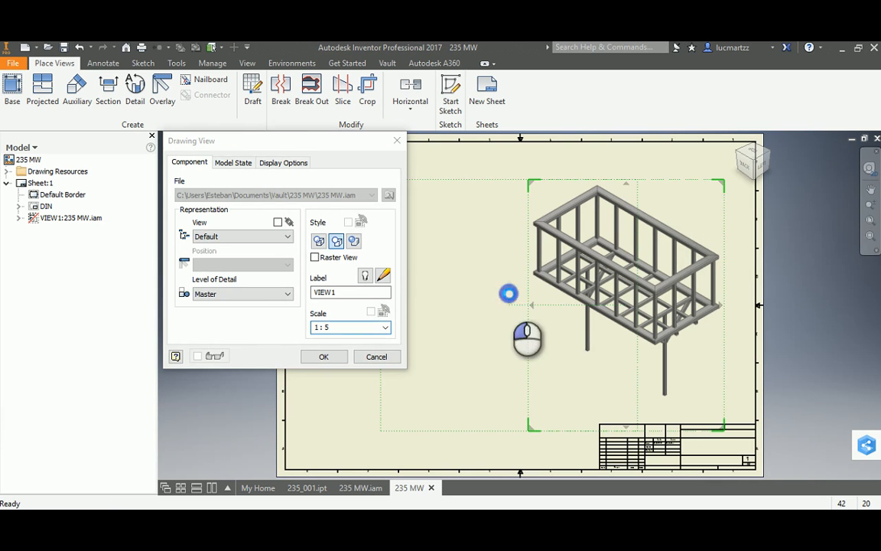
{"action": "left_click_drag", "start_coordinate": [507, 291], "coordinate": [470, 337]}
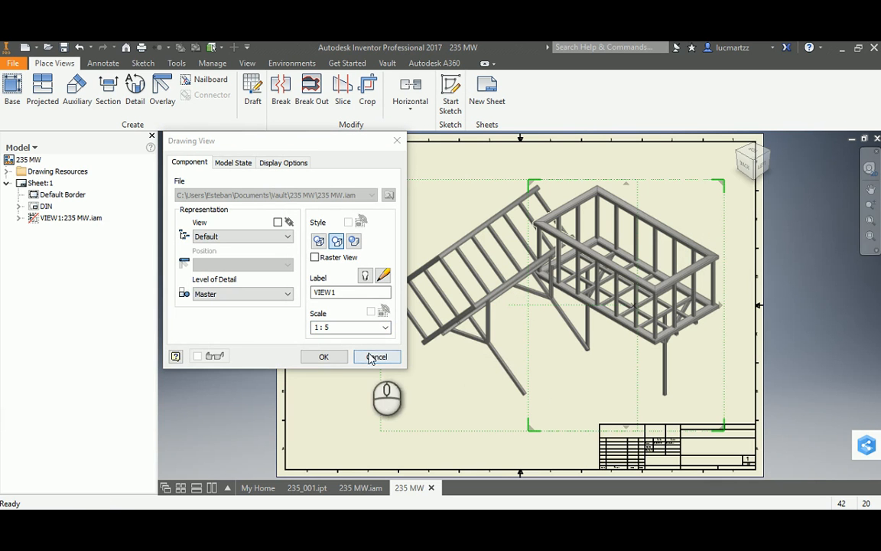
{"action": "left_click", "coordinate": [323, 355]}
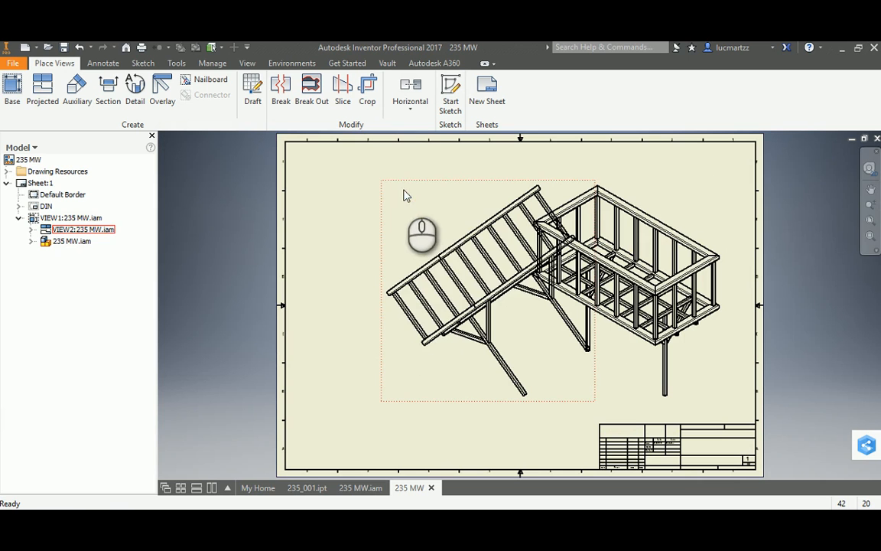
{"action": "key", "text": "Delete"}
{"action": "left_click", "coordinate": [411, 308]}
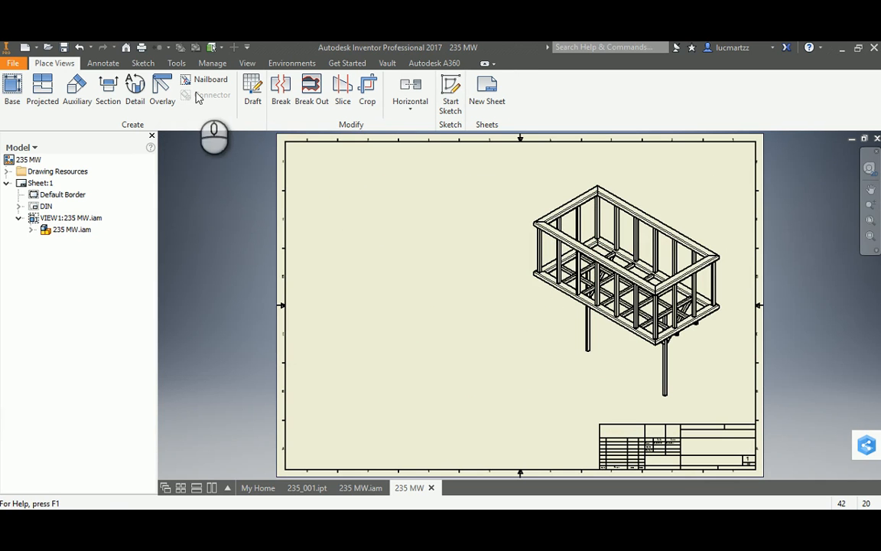
Step: Insert a Parts Only parts list of the isometric view, enabling the BOM view, in the sheet's empty upper left area
{"action": "left_click", "coordinate": [104, 63]}
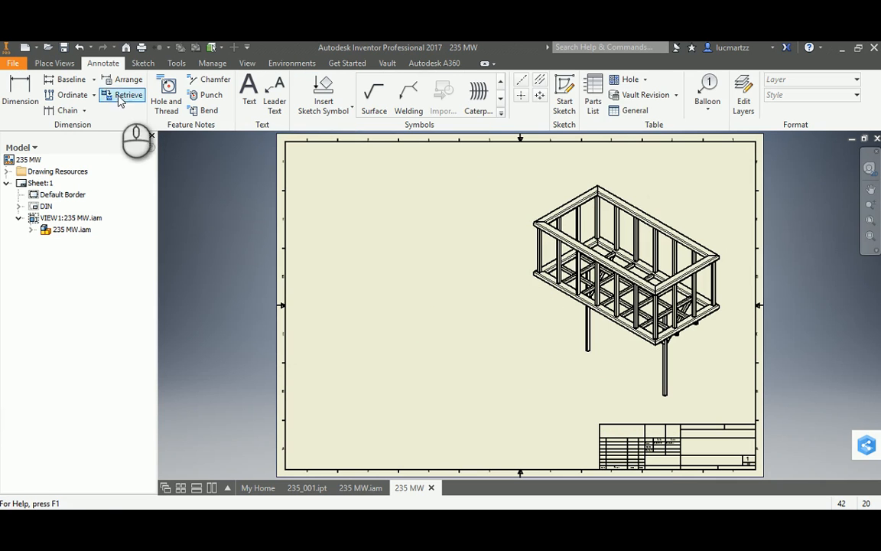
{"action": "left_click", "coordinate": [596, 107]}
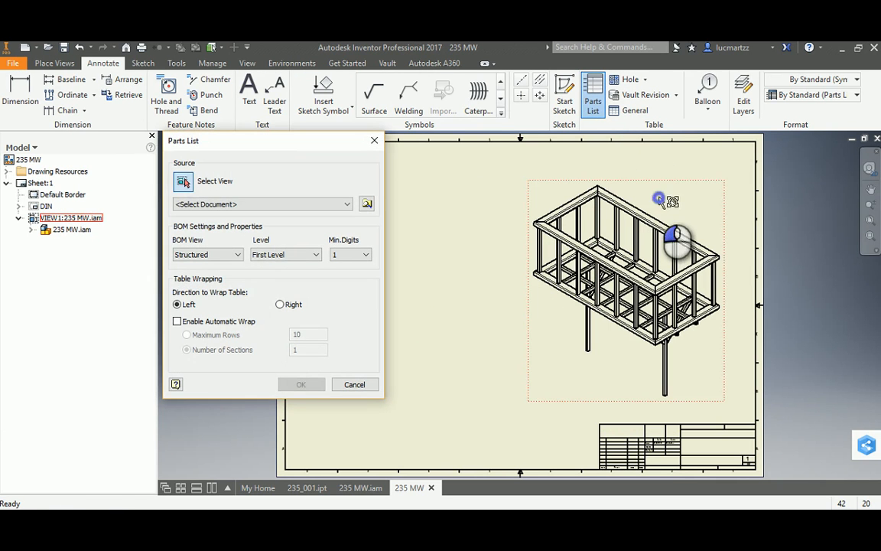
{"action": "left_click", "coordinate": [592, 187]}
{"action": "middle_click_drag", "start_coordinate": [493, 348], "coordinate": [569, 329]}
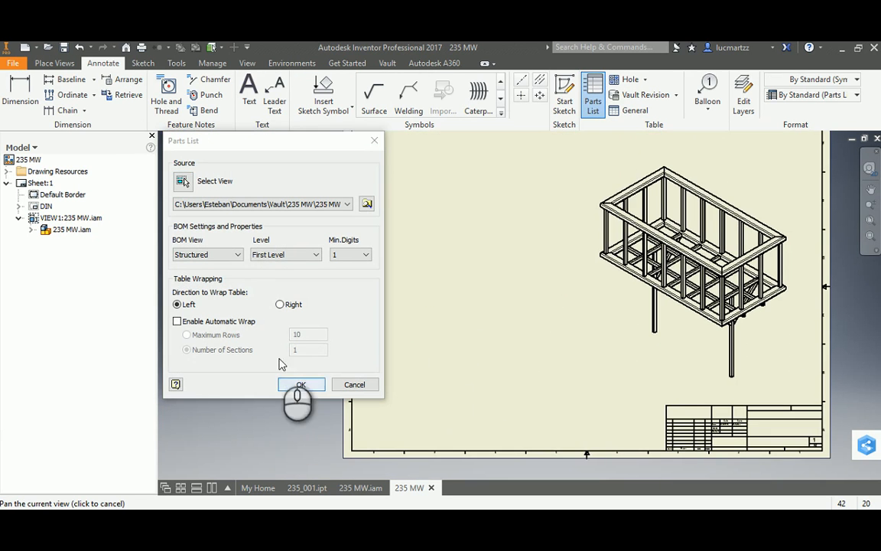
{"action": "left_click", "coordinate": [229, 255]}
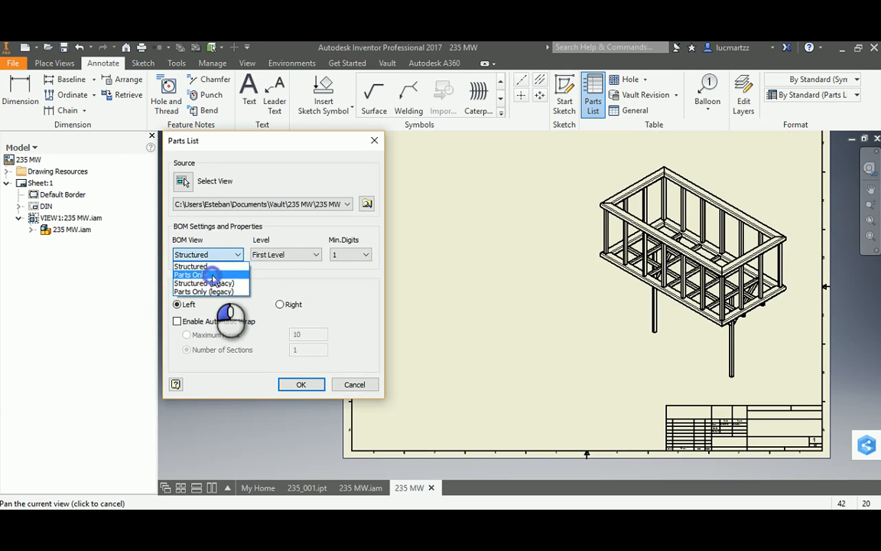
{"action": "left_click", "coordinate": [213, 275]}
{"action": "left_click", "coordinate": [301, 385]}
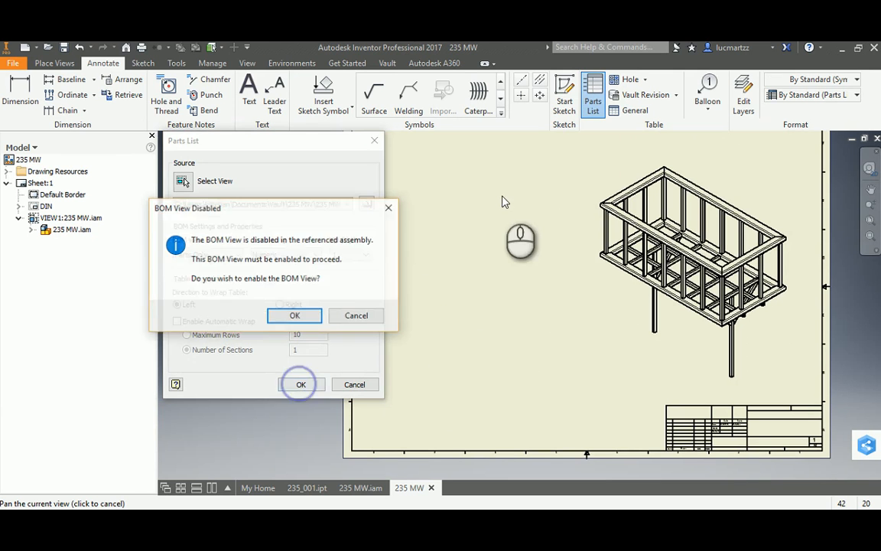
{"action": "left_click", "coordinate": [297, 314]}
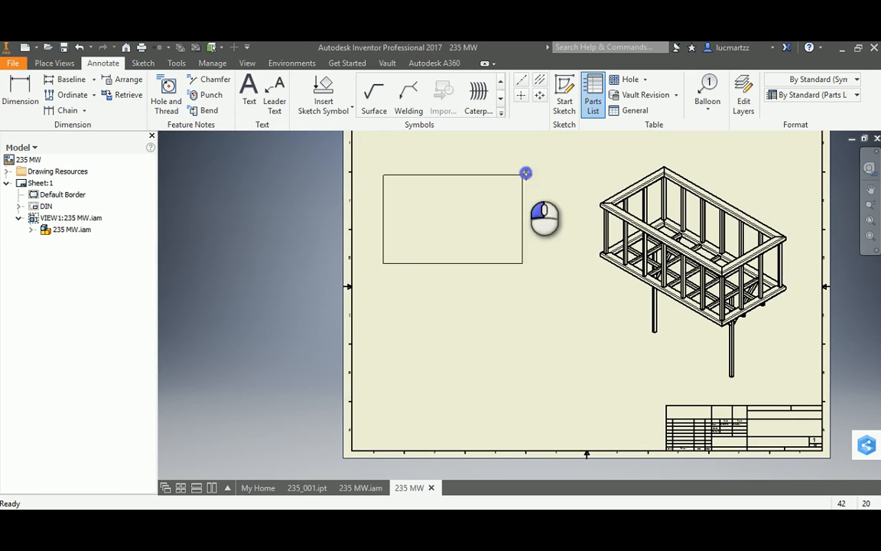
{"action": "left_click", "coordinate": [526, 173]}
Step: Widen the parts list's DESCRIPTION and PART NUMBER columns and move the table closer to the isometric view
{"action": "scroll", "coordinate": [475, 240], "scroll_direction": "up", "scroll_amount": 5}
{"action": "middle_click_drag", "start_coordinate": [475, 236], "coordinate": [502, 250]}
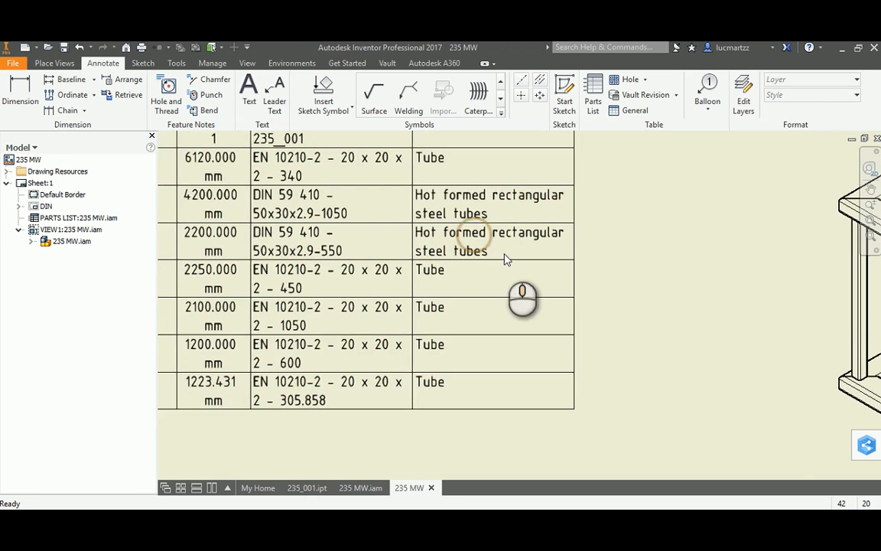
{"action": "scroll", "coordinate": [469, 252], "scroll_direction": "down", "scroll_amount": 3}
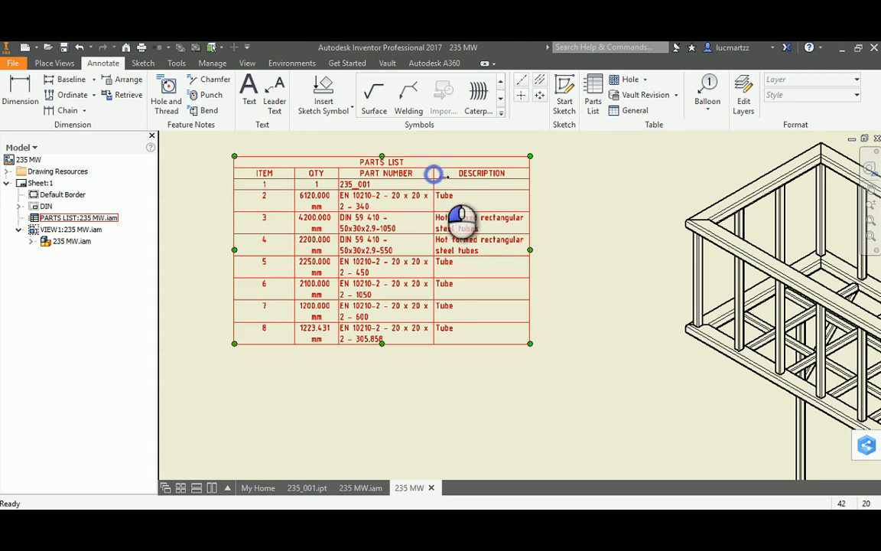
{"action": "left_click_drag", "start_coordinate": [433, 175], "coordinate": [394, 174]}
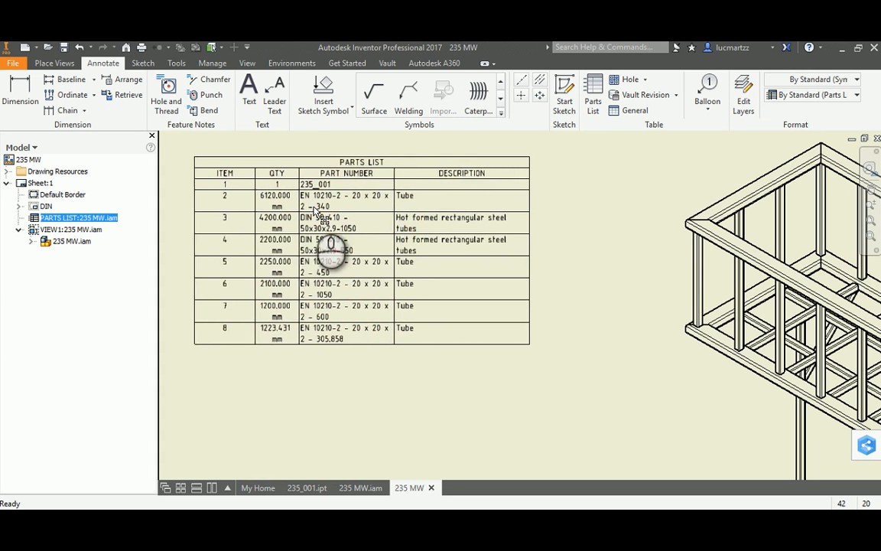
{"action": "left_click", "coordinate": [306, 212]}
{"action": "left_click_drag", "start_coordinate": [299, 204], "coordinate": [249, 205]}
{"action": "left_click_drag", "start_coordinate": [338, 174], "coordinate": [394, 191]}
{"action": "scroll", "coordinate": [340, 199], "scroll_direction": "up", "scroll_amount": 3}
{"action": "scroll", "coordinate": [340, 202], "scroll_direction": "down", "scroll_amount": 3}
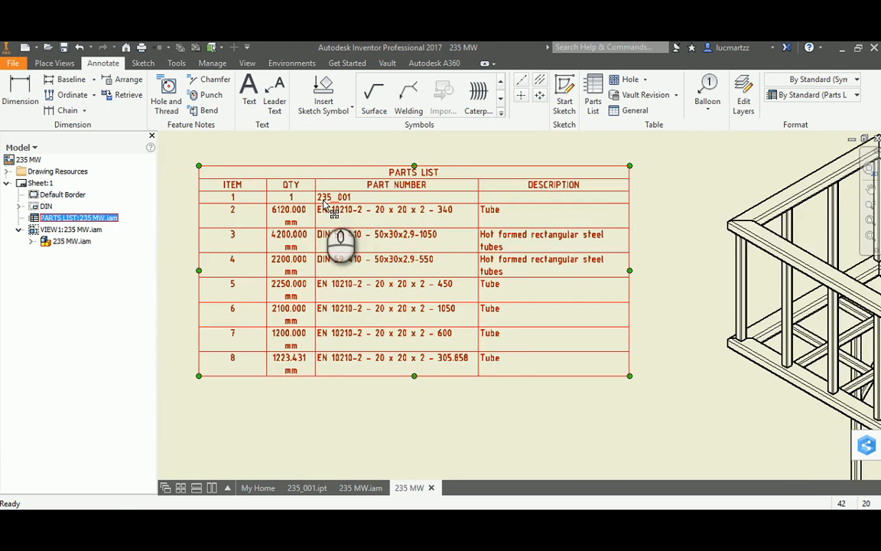
Step: Examine the parts list rows, including the 235_001 entry in item 1
{"action": "scroll", "coordinate": [283, 201], "scroll_direction": "up", "scroll_amount": 5}
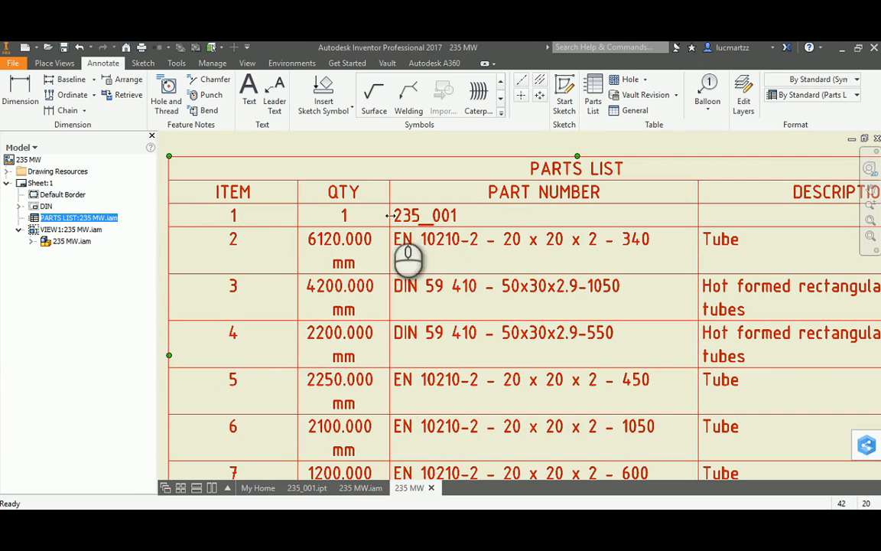
{"action": "scroll", "coordinate": [271, 221], "scroll_direction": "down", "scroll_amount": 3}
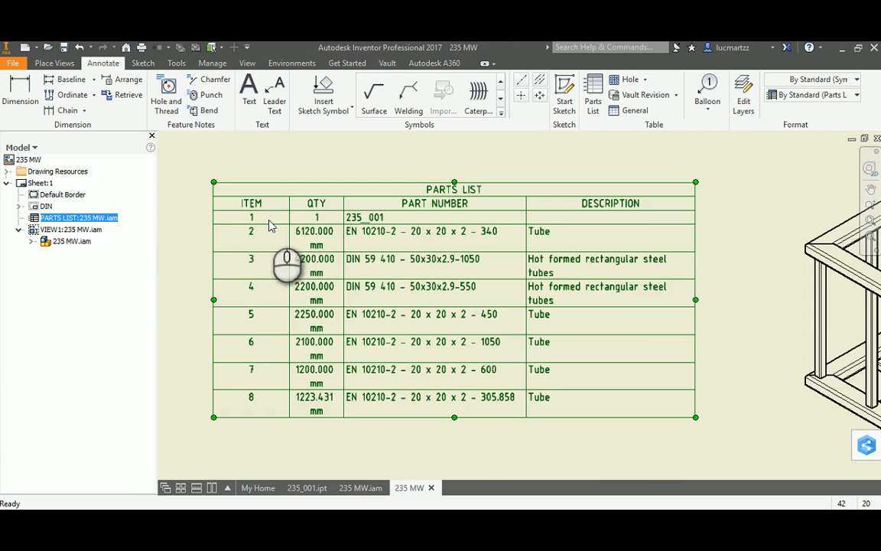
{"action": "scroll", "coordinate": [428, 255], "scroll_direction": "down", "scroll_amount": 3}
{"action": "scroll", "coordinate": [570, 188], "scroll_direction": "up", "scroll_amount": 1}
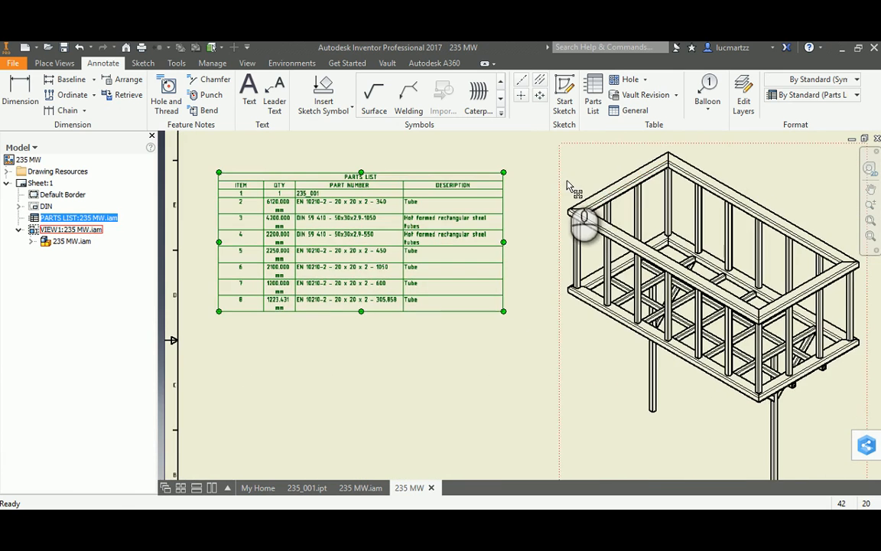
{"action": "left_click", "coordinate": [567, 182]}
{"action": "right_click", "coordinate": [567, 182]}
{"action": "left_click", "coordinate": [425, 384]}
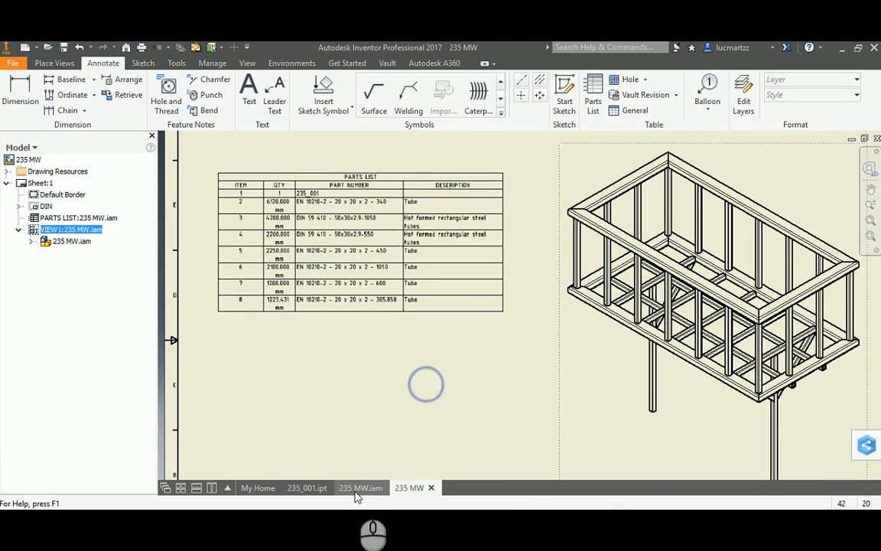
Step: In the 235 MW.iam assembly, set the BOM structure of the 235_001:1 component to Reference
{"action": "left_click", "coordinate": [360, 488]}
{"action": "middle_click_drag", "start_coordinate": [305, 252], "coordinate": [303, 275]}
{"action": "scroll", "coordinate": [146, 317], "scroll_direction": "up", "scroll_amount": 4}
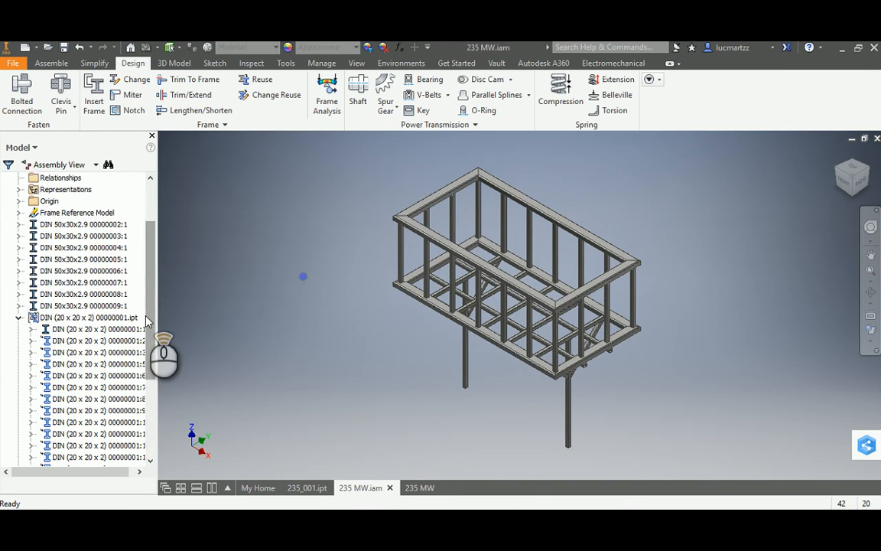
{"action": "left_click", "coordinate": [52, 224]}
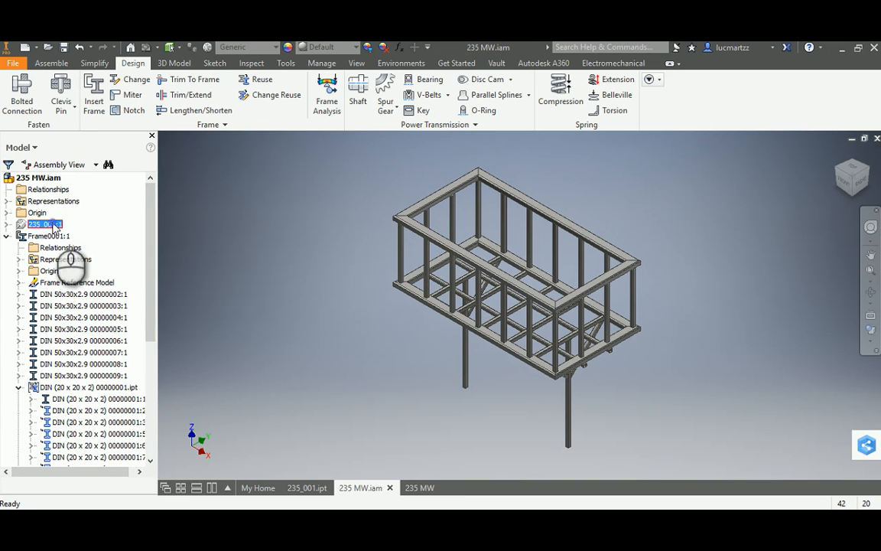
{"action": "right_click", "coordinate": [49, 228]}
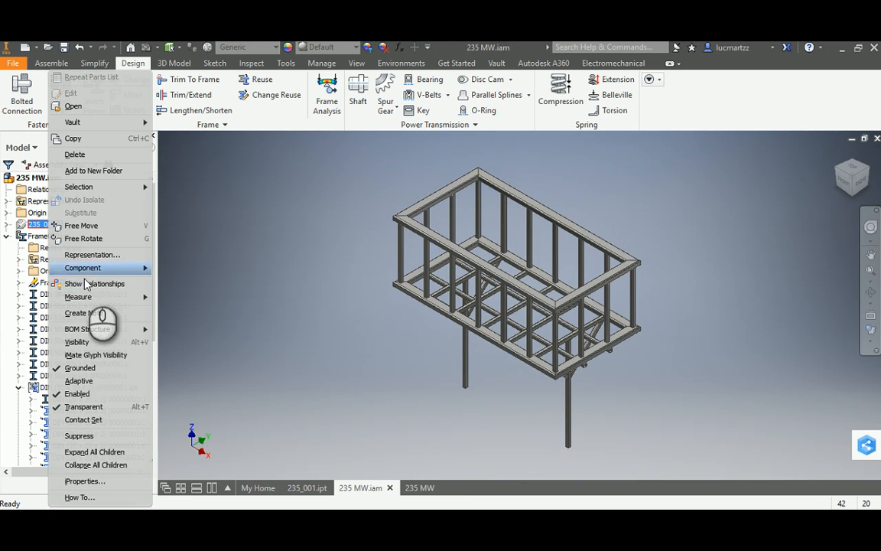
{"action": "mouse_move", "coordinate": [116, 269]}
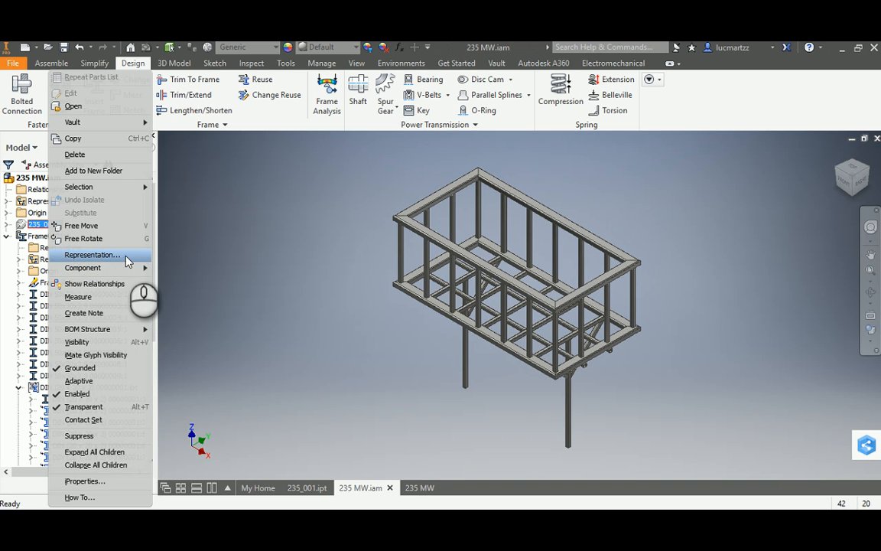
{"action": "mouse_move", "coordinate": [132, 329]}
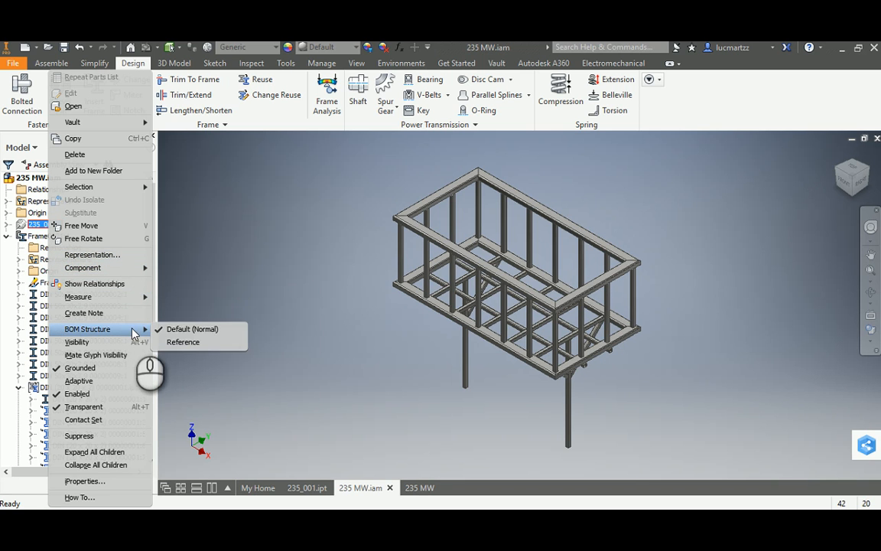
{"action": "left_click", "coordinate": [176, 342]}
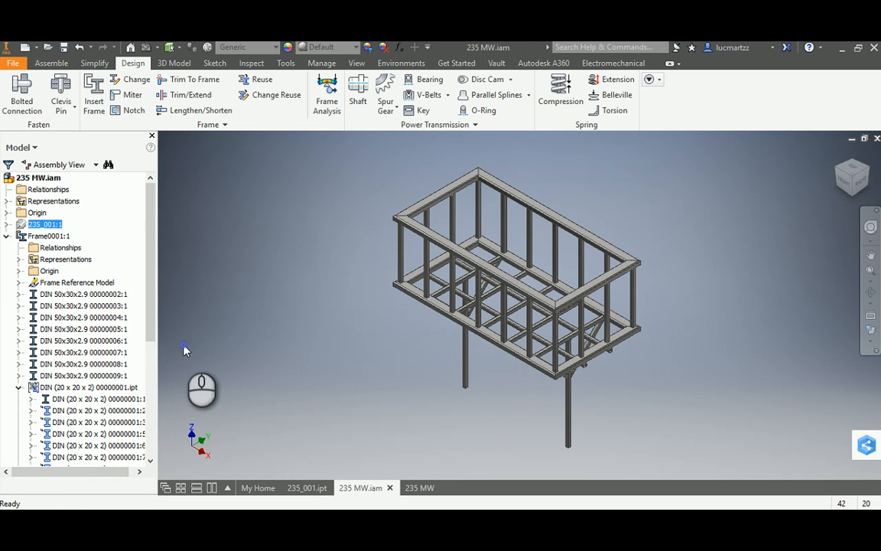
Step: Save the assembly and return to the 235 MW drawing
{"action": "left_click", "coordinate": [246, 250]}
{"action": "left_click", "coordinate": [64, 47]}
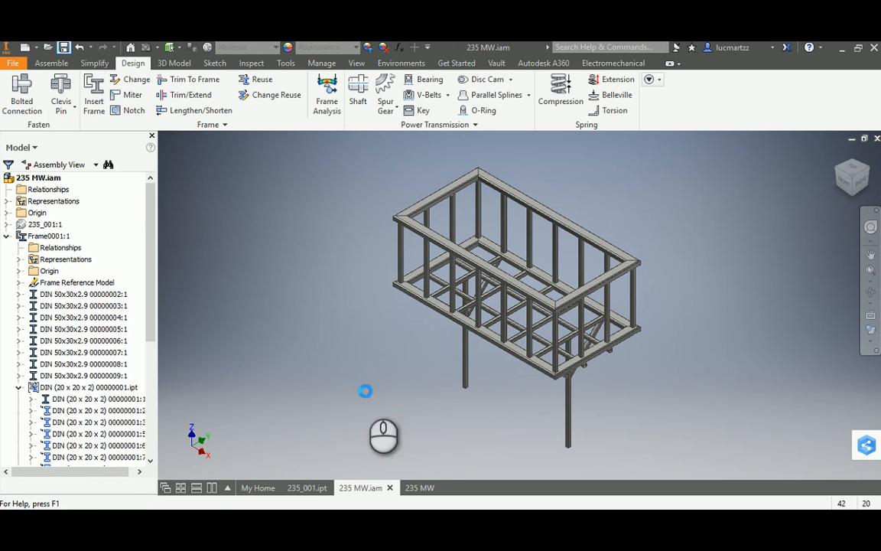
{"action": "left_click", "coordinate": [417, 488]}
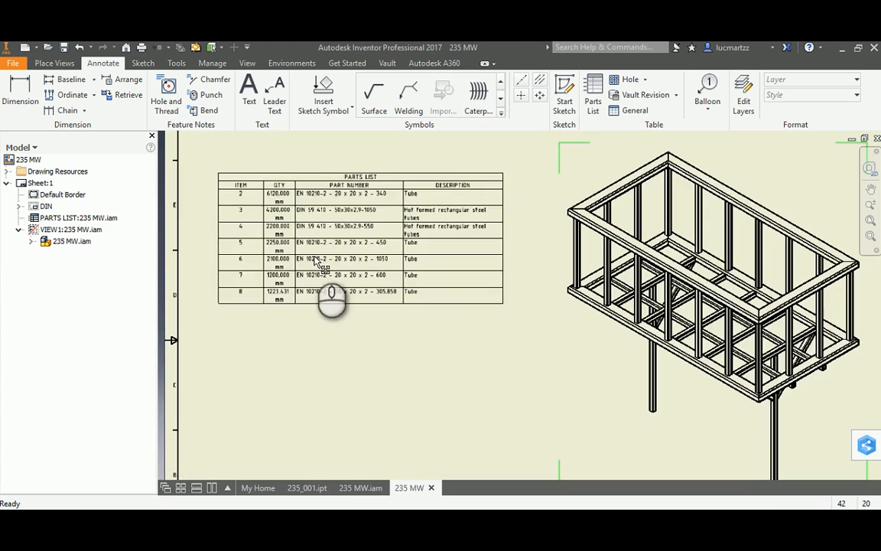
Step: Renumber the parts list items consecutively from 1 to 7 and save the item overrides to the BOM
{"action": "scroll", "coordinate": [315, 264], "scroll_direction": "up", "scroll_amount": 5}
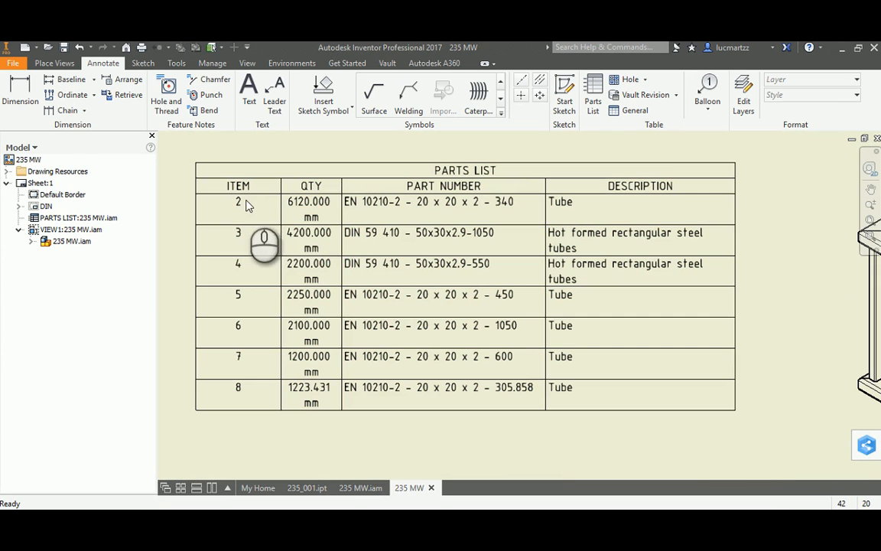
{"action": "left_click", "coordinate": [247, 210]}
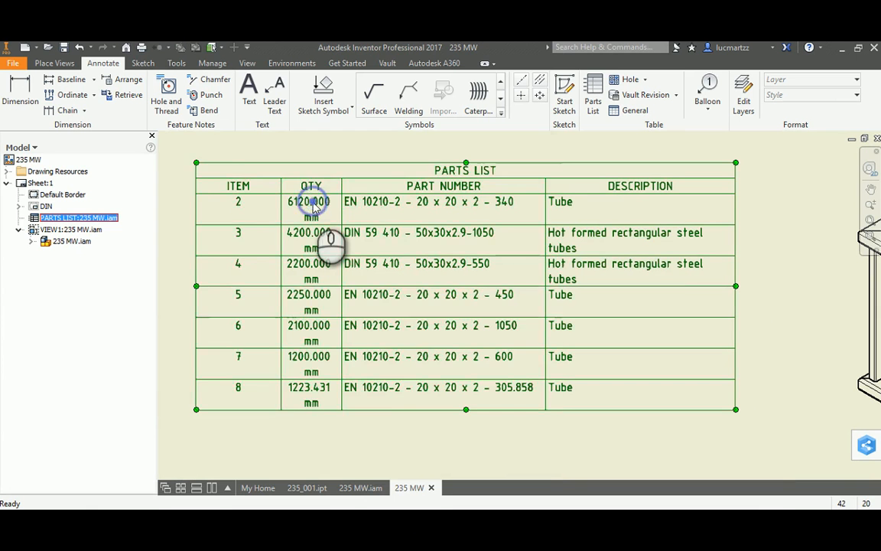
{"action": "double_click", "coordinate": [314, 206]}
{"action": "left_click", "coordinate": [299, 165]}
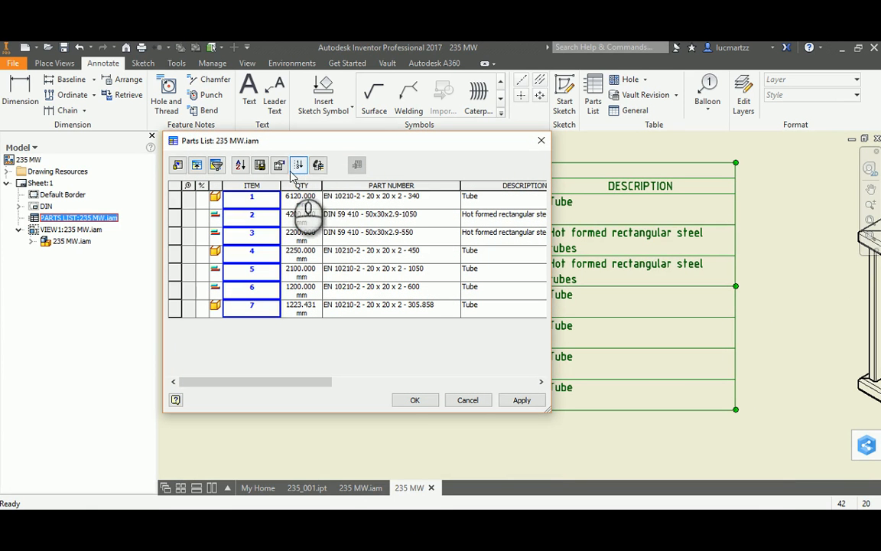
{"action": "left_click", "coordinate": [318, 164]}
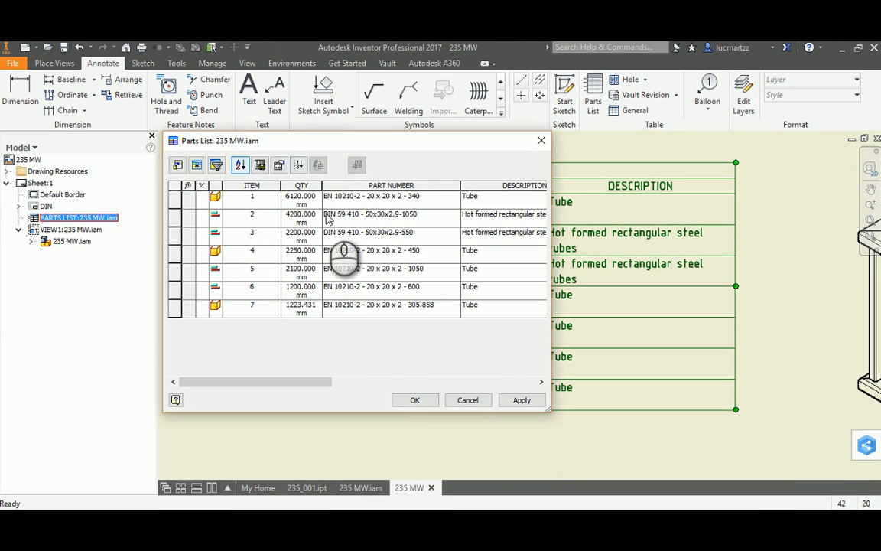
{"action": "left_click", "coordinate": [415, 400]}
Step: Group the parts list by STOCK NUMBER as first key, keeping group participants and item numbers displayed
{"action": "scroll", "coordinate": [423, 277], "scroll_direction": "up", "scroll_amount": 3}
{"action": "scroll", "coordinate": [437, 310], "scroll_direction": "down", "scroll_amount": 3}
{"action": "scroll", "coordinate": [447, 262], "scroll_direction": "up", "scroll_amount": 3}
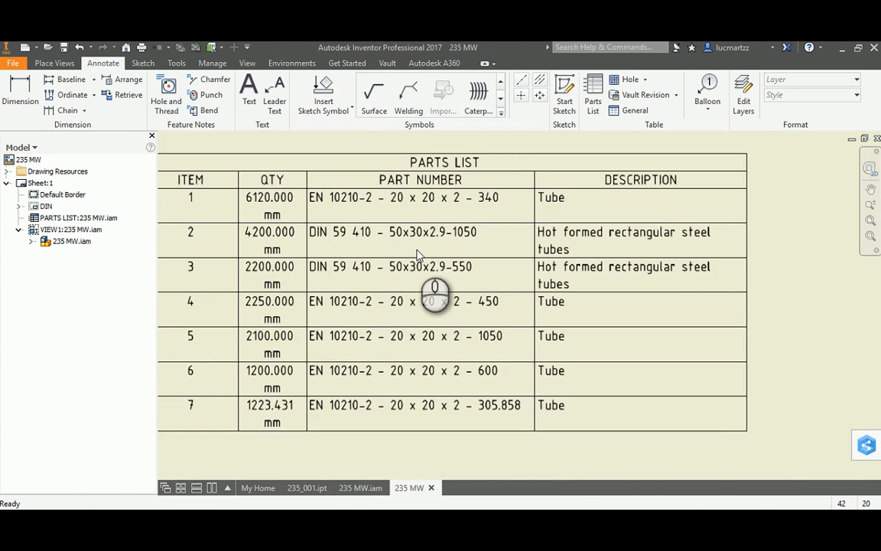
{"action": "mouse_move", "coordinate": [417, 250]}
{"action": "middle_mouse_down"}
{"action": "mouse_move", "coordinate": [438, 252]}
{"action": "mouse_move", "coordinate": [436, 245]}
{"action": "middle_mouse_up"}
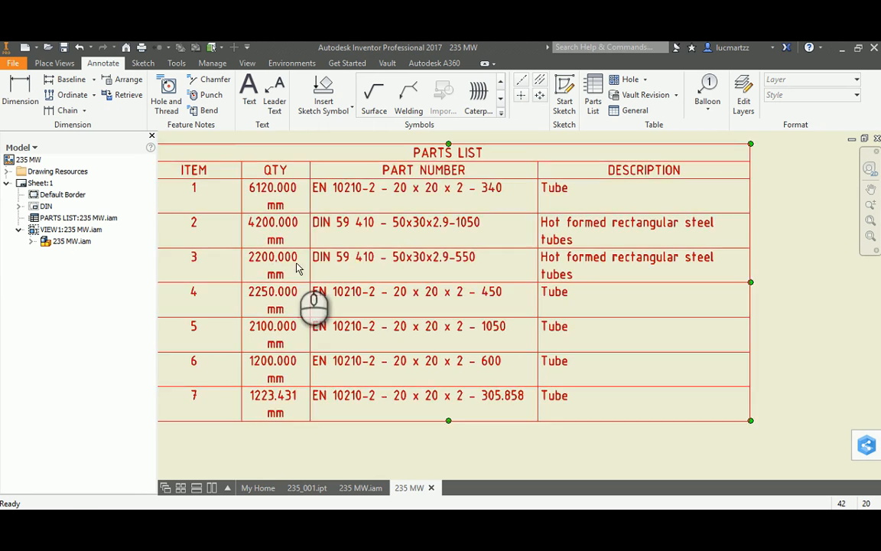
{"action": "double_click", "coordinate": [348, 188]}
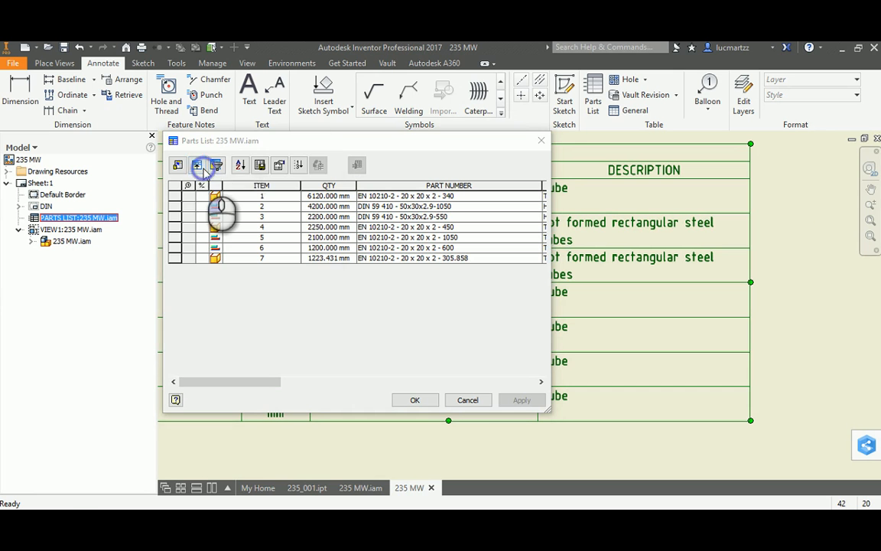
{"action": "left_click", "coordinate": [200, 167]}
{"action": "left_click_drag", "start_coordinate": [251, 144], "coordinate": [484, 152]}
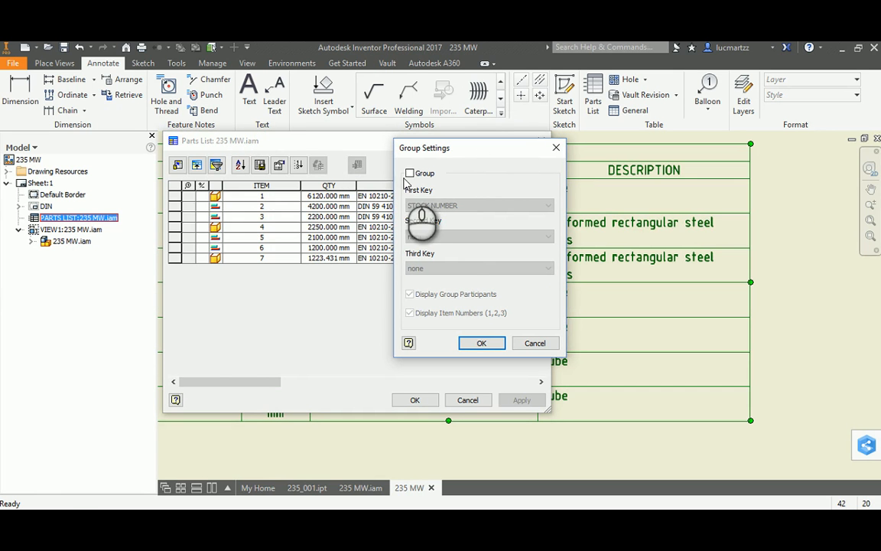
{"action": "left_click", "coordinate": [409, 173]}
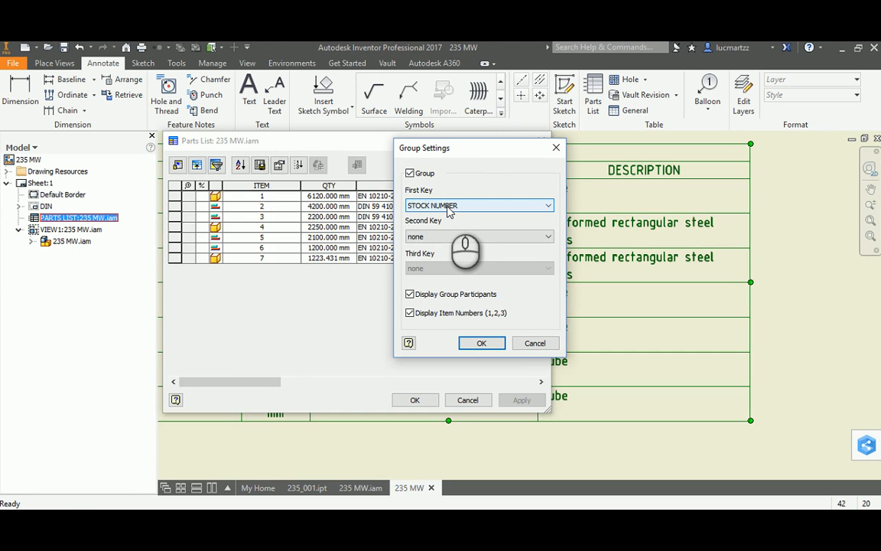
{"action": "left_click", "coordinate": [449, 206]}
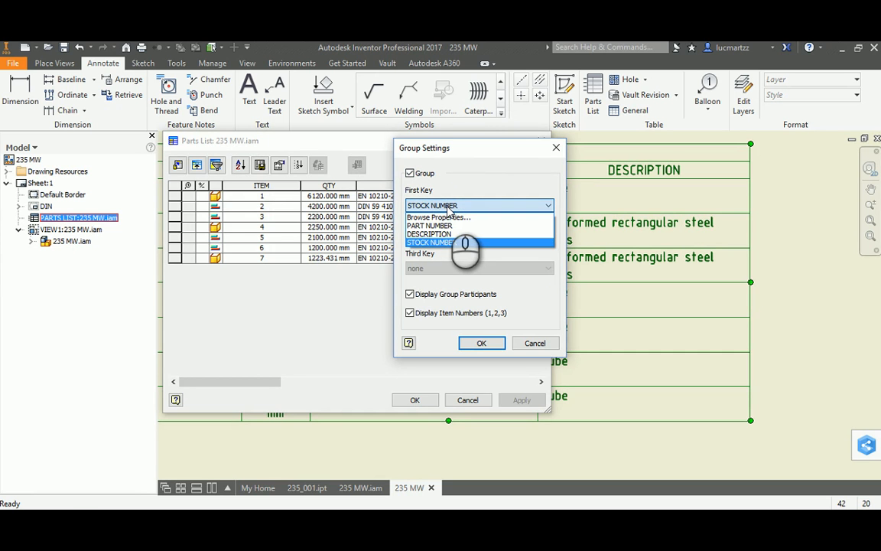
{"action": "left_click", "coordinate": [449, 210]}
{"action": "left_click", "coordinate": [451, 235]}
{"action": "left_click", "coordinate": [451, 236]}
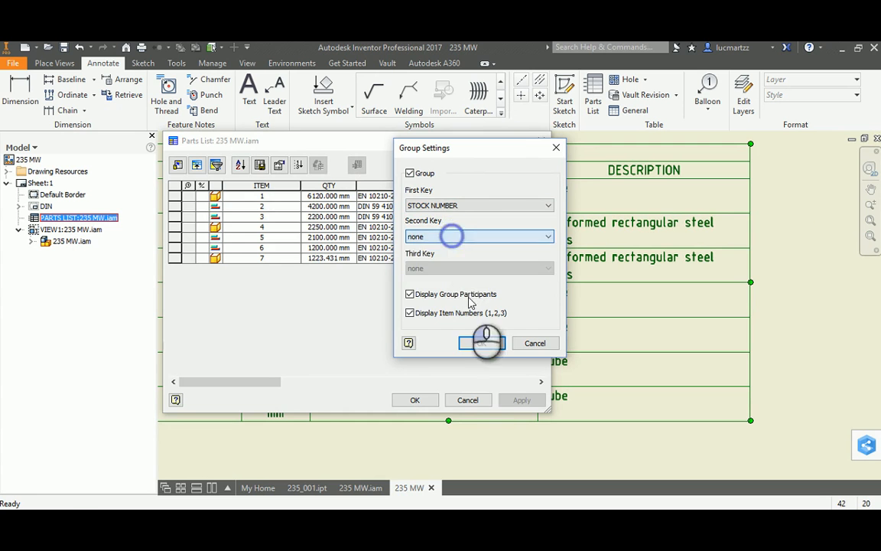
{"action": "left_click", "coordinate": [481, 343]}
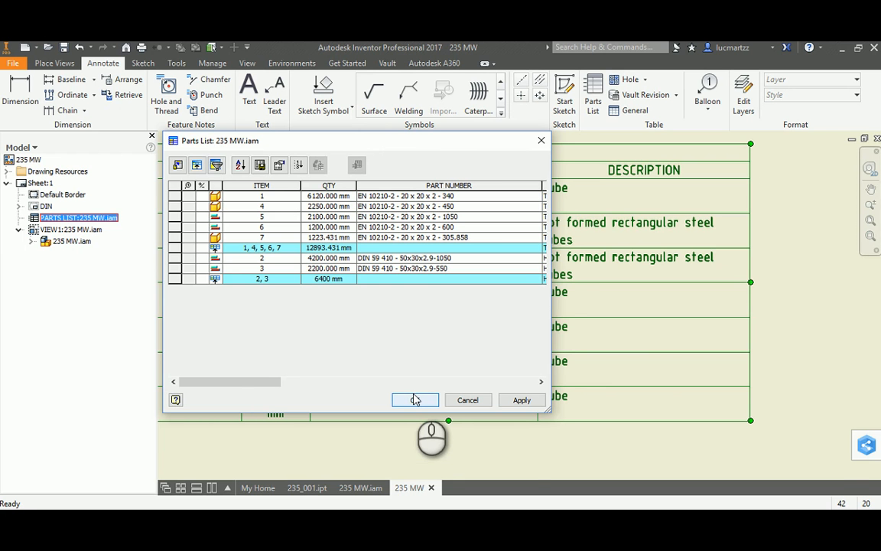
{"action": "left_click", "coordinate": [413, 397]}
Step: Examine the summed length rows for the 20 x 20 x 2 tube group and the 50x30x2.9 tube group in the parts list
{"action": "scroll", "coordinate": [291, 302], "scroll_direction": "down", "scroll_amount": 3}
{"action": "scroll", "coordinate": [325, 334], "scroll_direction": "up", "scroll_amount": 6}
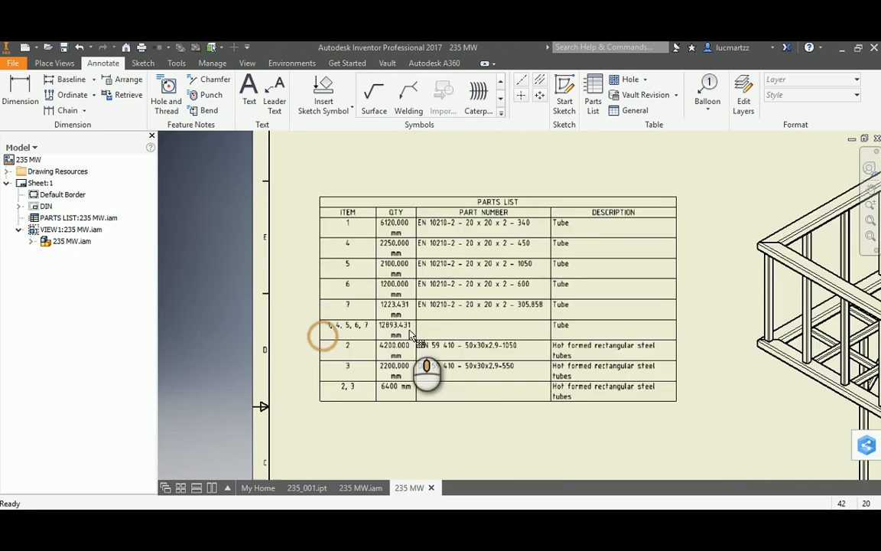
{"action": "scroll", "coordinate": [397, 342], "scroll_direction": "up", "scroll_amount": 4}
{"action": "middle_click_drag", "start_coordinate": [393, 324], "coordinate": [353, 322]}
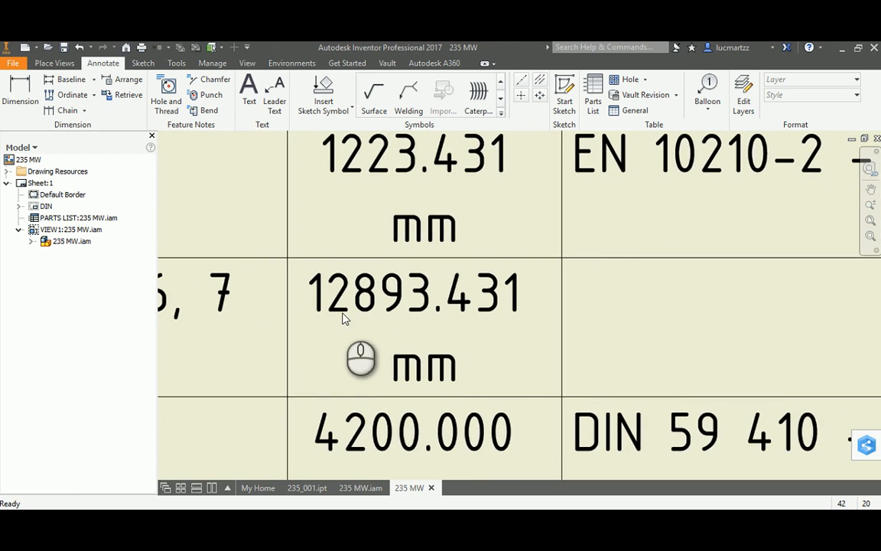
{"action": "left_click", "coordinate": [343, 318]}
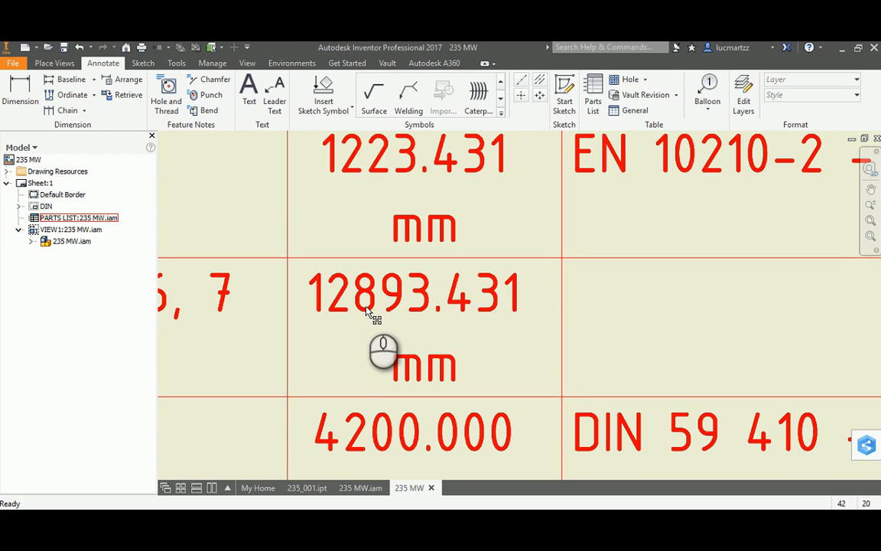
{"action": "key", "text": "Escape"}
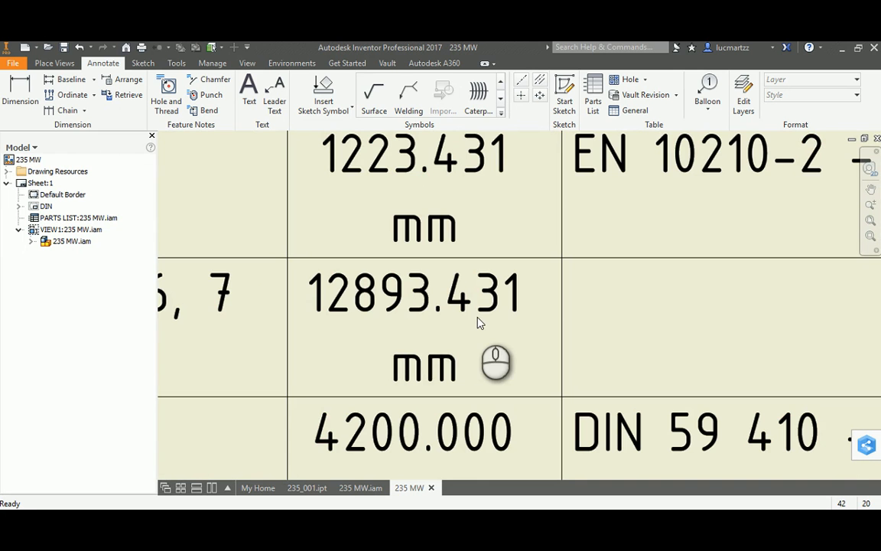
{"action": "left_click", "coordinate": [395, 307]}
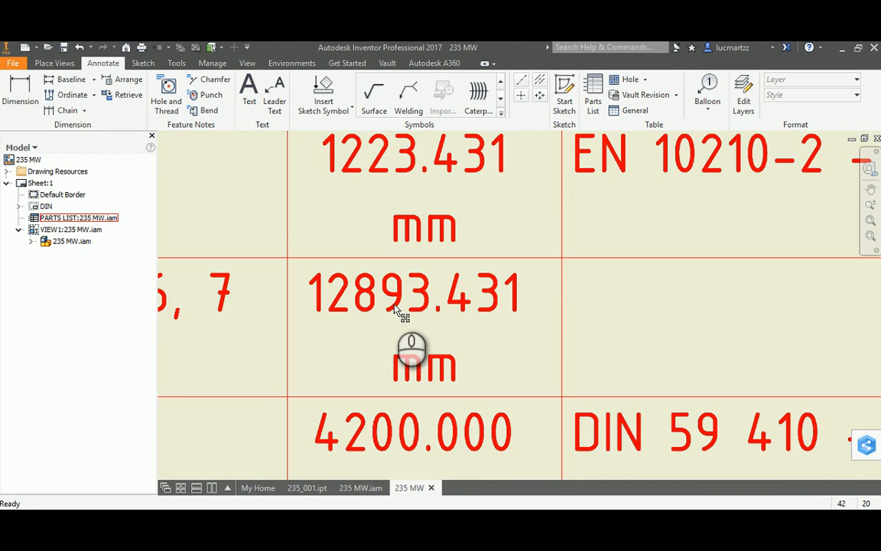
{"action": "scroll", "coordinate": [371, 307], "scroll_direction": "down", "scroll_amount": 3}
{"action": "middle_click_drag", "start_coordinate": [378, 314], "coordinate": [391, 290]}
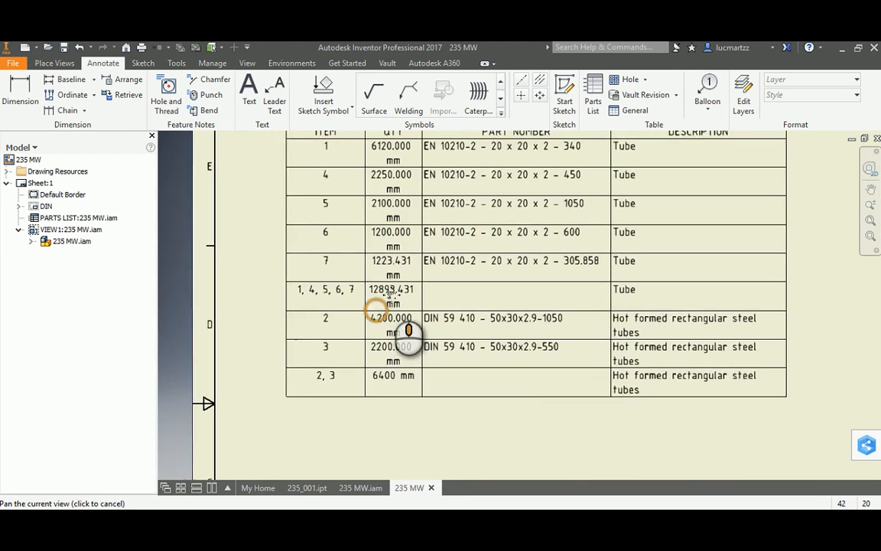
{"action": "scroll", "coordinate": [392, 297], "scroll_direction": "up", "scroll_amount": 3}
{"action": "scroll", "coordinate": [391, 295], "scroll_direction": "down", "scroll_amount": 2}
{"action": "scroll", "coordinate": [401, 310], "scroll_direction": "up", "scroll_amount": 4}
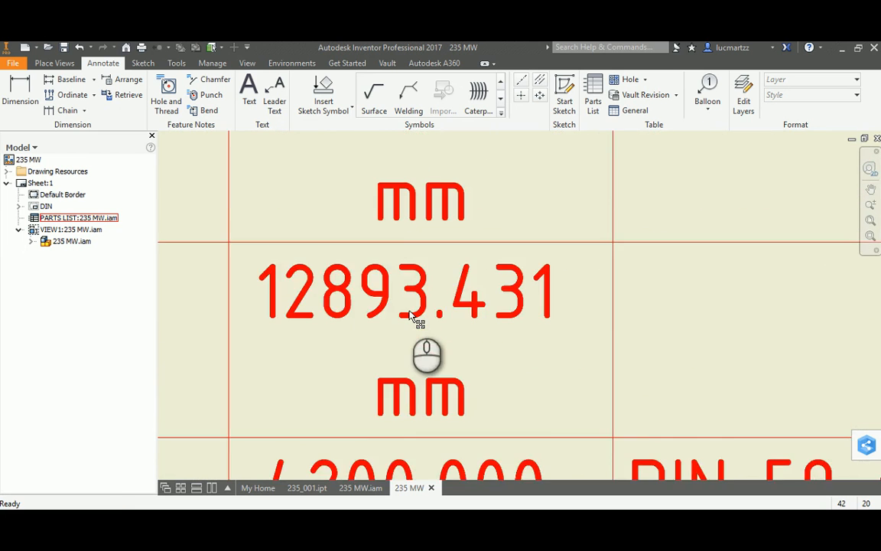
{"action": "scroll", "coordinate": [410, 313], "scroll_direction": "down", "scroll_amount": 2}
{"action": "scroll", "coordinate": [405, 314], "scroll_direction": "down", "scroll_amount": 2}
{"action": "key", "text": "Escape"}
{"action": "scroll", "coordinate": [380, 301], "scroll_direction": "up", "scroll_amount": 1}
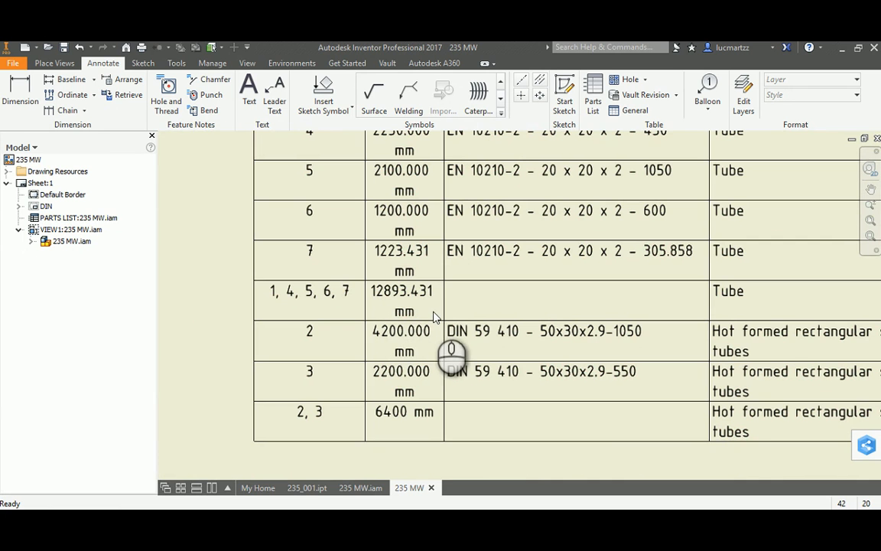
{"action": "middle_click_drag", "start_coordinate": [417, 373], "coordinate": [397, 361]}
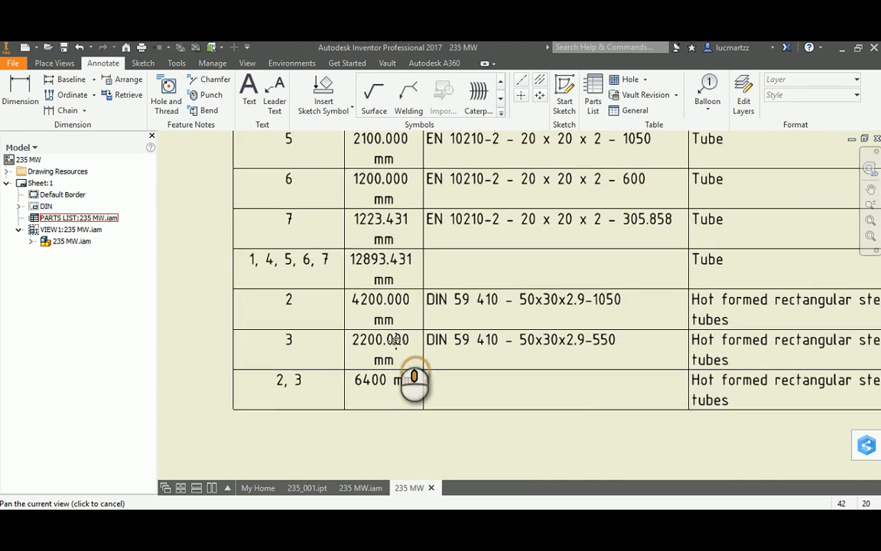
{"action": "middle_click_drag", "start_coordinate": [400, 411], "coordinate": [337, 365]}
{"action": "scroll", "coordinate": [337, 365], "scroll_direction": "up", "scroll_amount": 2}
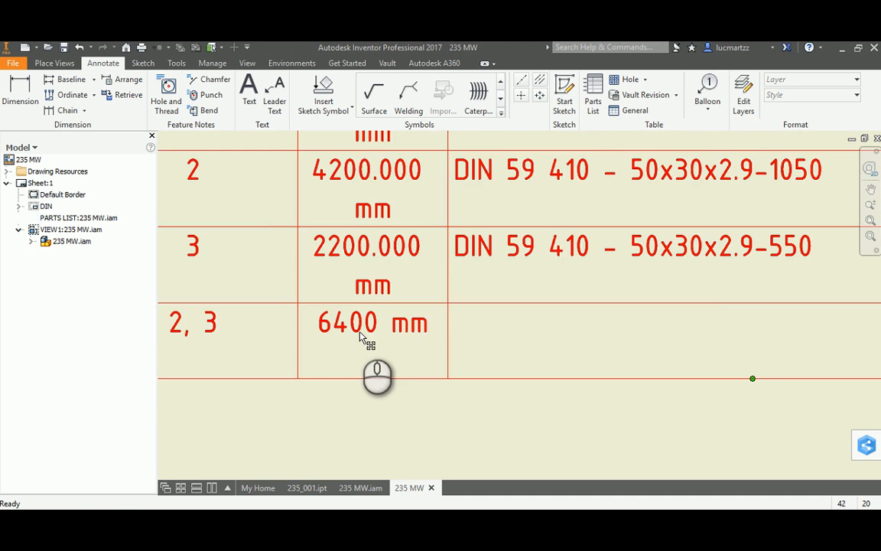
{"action": "scroll", "coordinate": [360, 335], "scroll_direction": "down", "scroll_amount": 6}
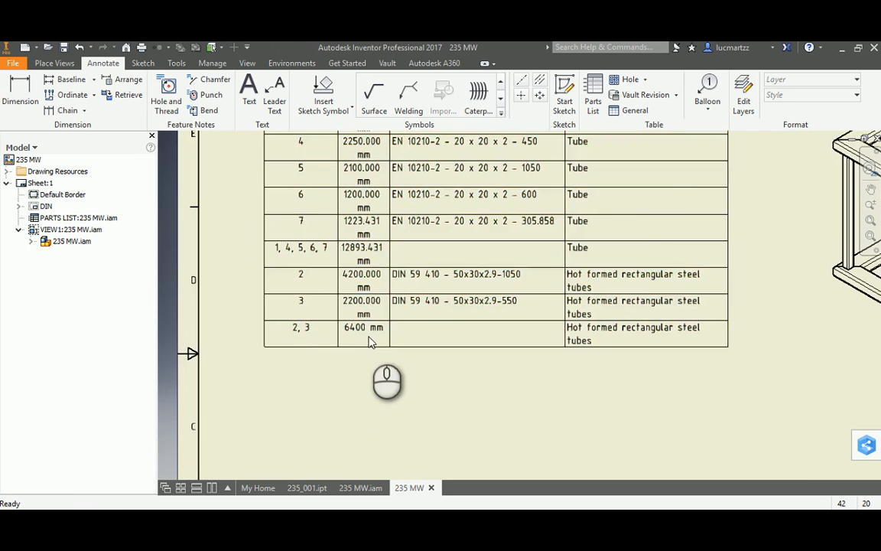
Step: Inspect the summed QTY entries of the 50x30x2.9 group and the 20 x 20 x 2 group up close
{"action": "scroll", "coordinate": [359, 338], "scroll_direction": "up", "scroll_amount": 5}
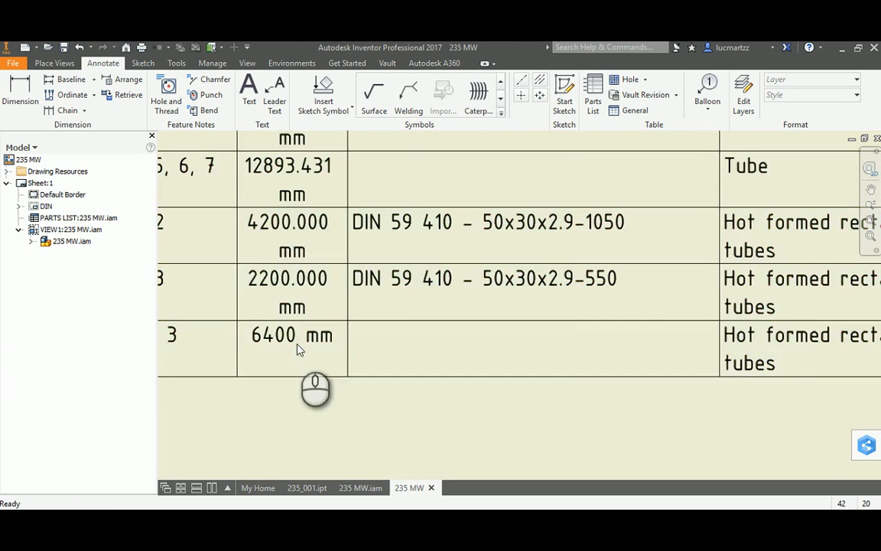
{"action": "scroll", "coordinate": [325, 345], "scroll_direction": "down", "scroll_amount": 3}
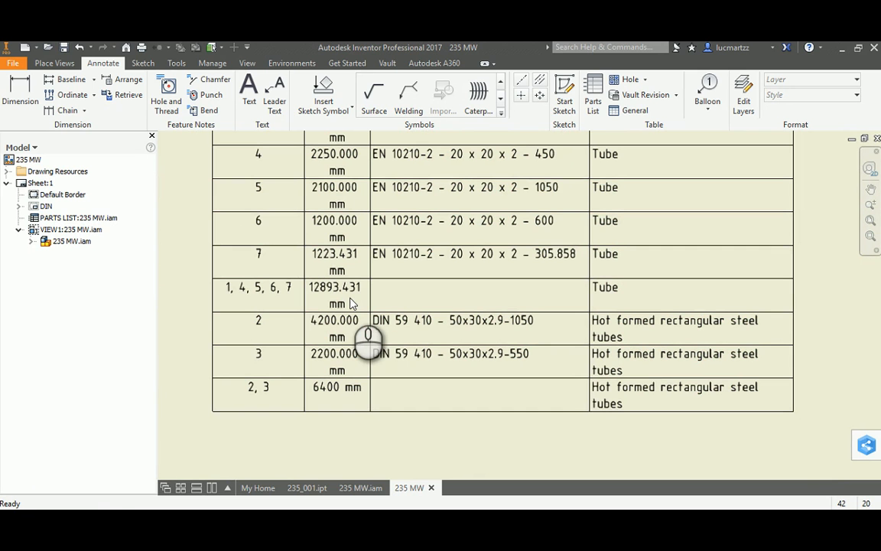
{"action": "left_click", "coordinate": [328, 297]}
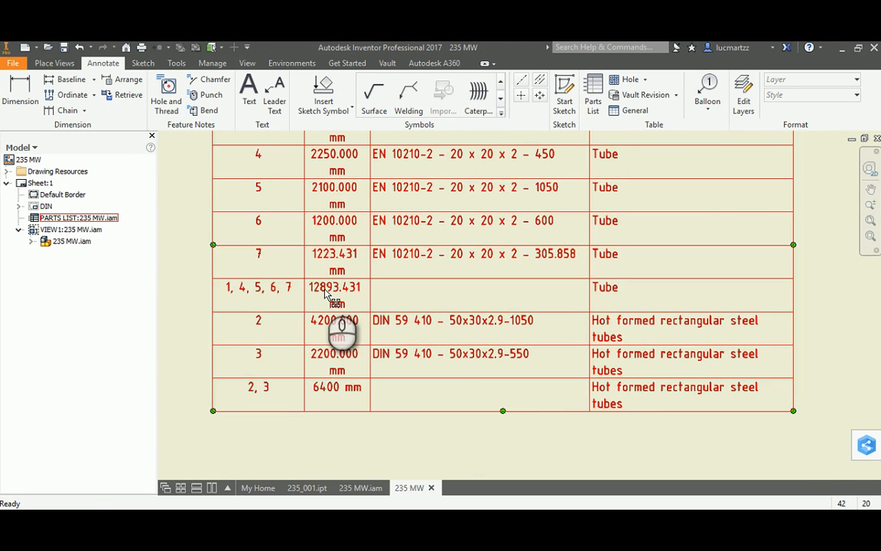
{"action": "scroll", "coordinate": [329, 295], "scroll_direction": "up", "scroll_amount": 3}
{"action": "scroll", "coordinate": [328, 297], "scroll_direction": "up", "scroll_amount": 2}
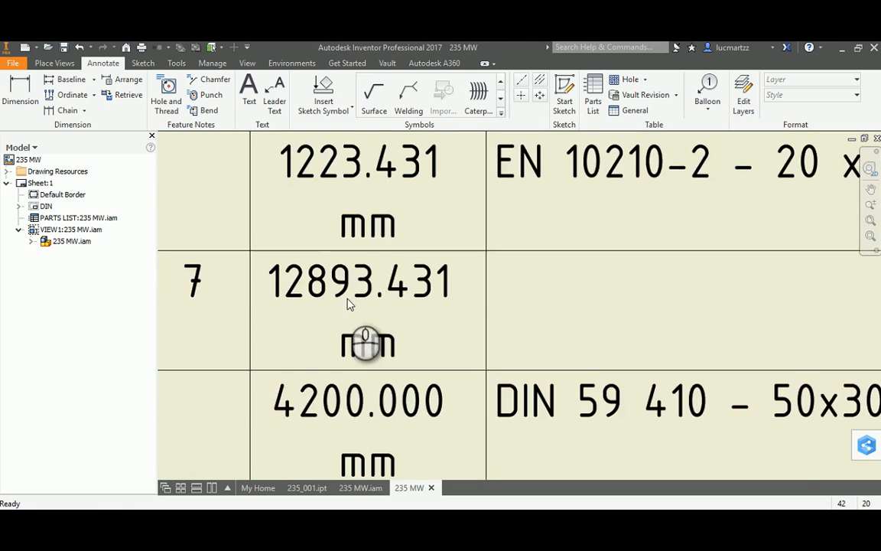
{"action": "scroll", "coordinate": [425, 306], "scroll_direction": "down", "scroll_amount": 3}
Step: Widen the QTY column of the parts list so that each length and its unit fit on one line
{"action": "middle_click_drag", "start_coordinate": [424, 339], "coordinate": [379, 288]}
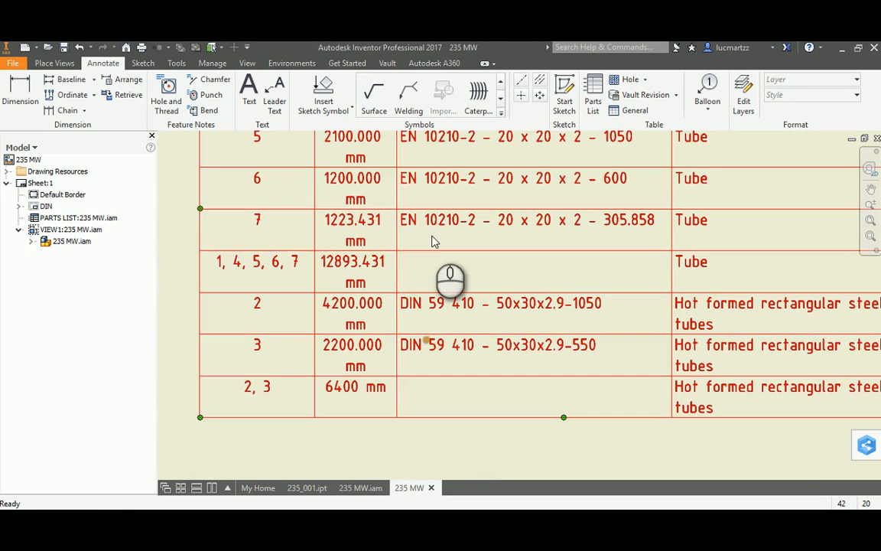
{"action": "mouse_move", "coordinate": [397, 236]}
{"action": "left_mouse_down"}
{"action": "mouse_move", "coordinate": [413, 236]}
{"action": "mouse_move", "coordinate": [364, 245]}
{"action": "left_mouse_up"}
{"action": "left_click_drag", "start_coordinate": [288, 234], "coordinate": [237, 236]}
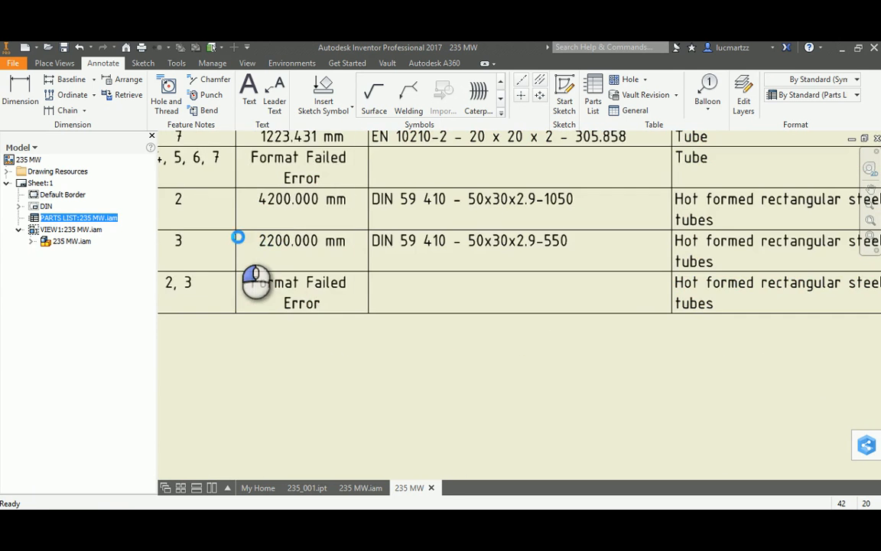
{"action": "scroll", "coordinate": [356, 303], "scroll_direction": "down", "scroll_amount": 4}
{"action": "scroll", "coordinate": [350, 279], "scroll_direction": "up", "scroll_amount": 5}
{"action": "scroll", "coordinate": [366, 287], "scroll_direction": "up", "scroll_amount": 3}
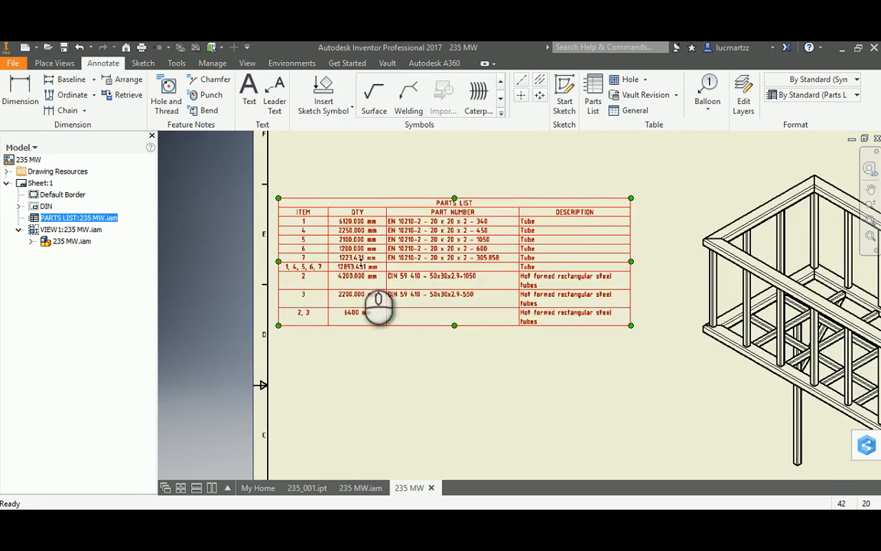
Step: Move the parts list higher on the sheet, closer to the upper border and beside the isometric view
{"action": "middle_click_drag", "start_coordinate": [346, 238], "coordinate": [310, 291]}
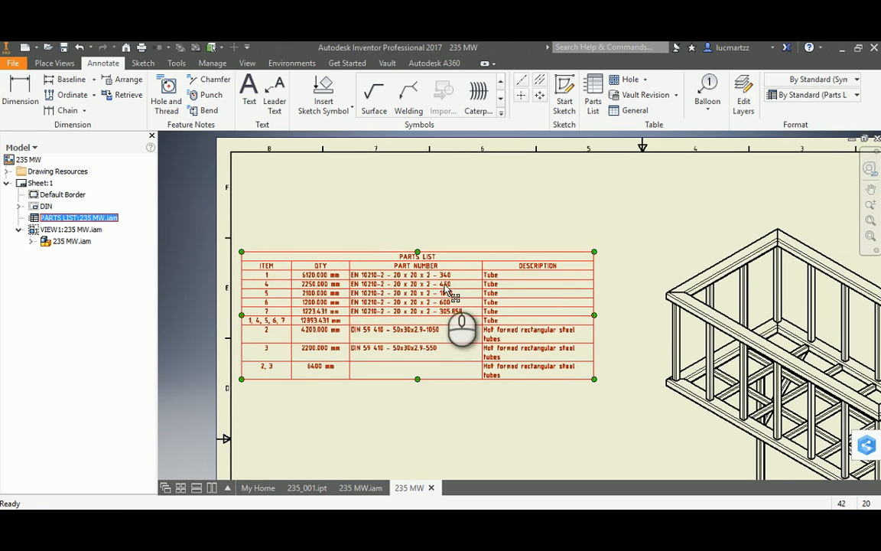
{"action": "left_click_drag", "start_coordinate": [444, 283], "coordinate": [465, 380]}
{"action": "middle_click_drag", "start_coordinate": [465, 380], "coordinate": [421, 332]}
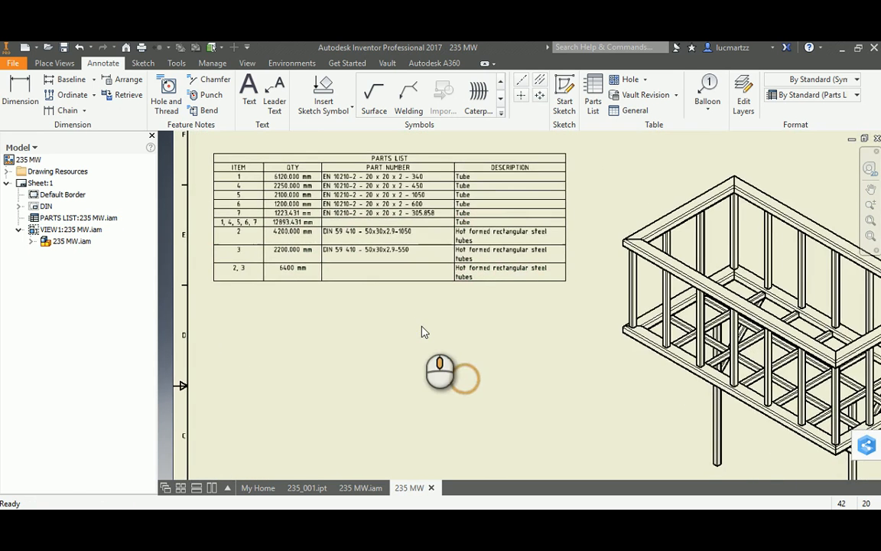
{"action": "scroll", "coordinate": [420, 329], "scroll_direction": "up", "scroll_amount": 3}
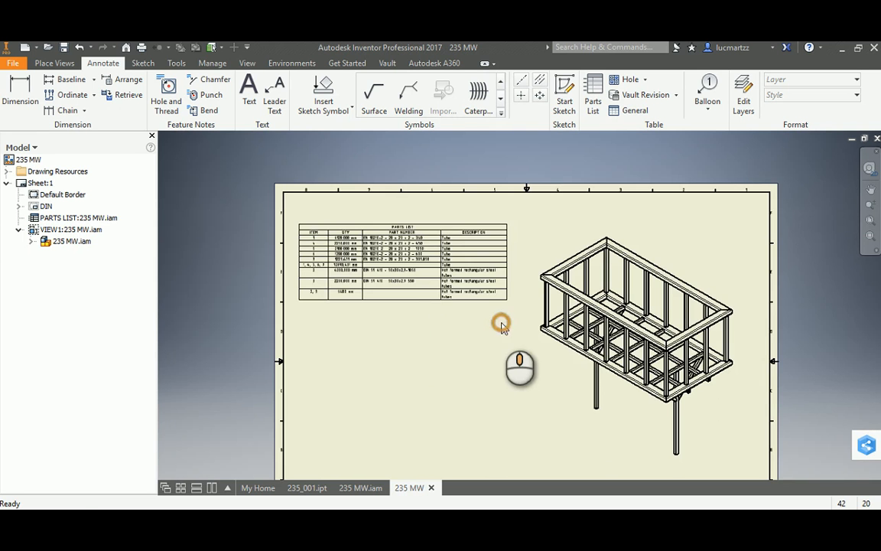
{"action": "scroll", "coordinate": [501, 319], "scroll_direction": "up", "scroll_amount": 2}
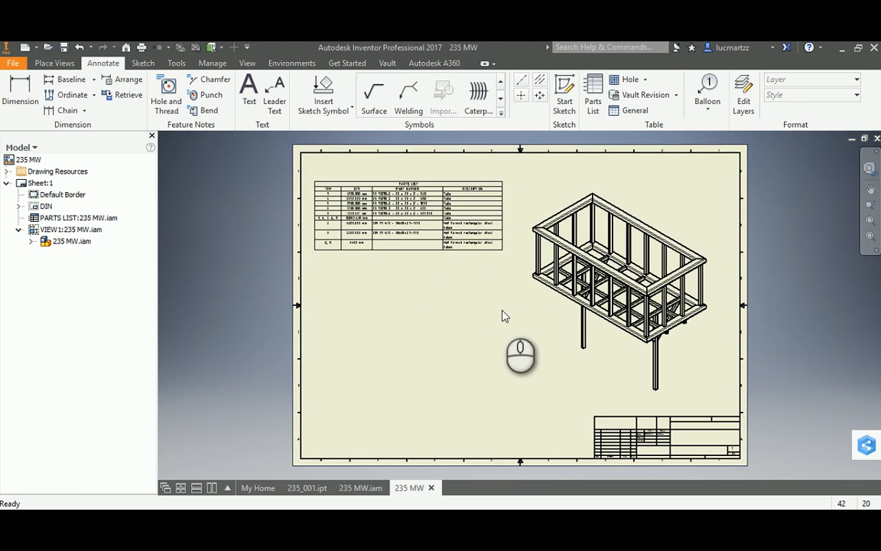
Step: Save the drawing as 235 MW.idw in the 235 MW folder, including its dependent assembly 235 MW.iam
{"action": "left_click", "coordinate": [64, 47]}
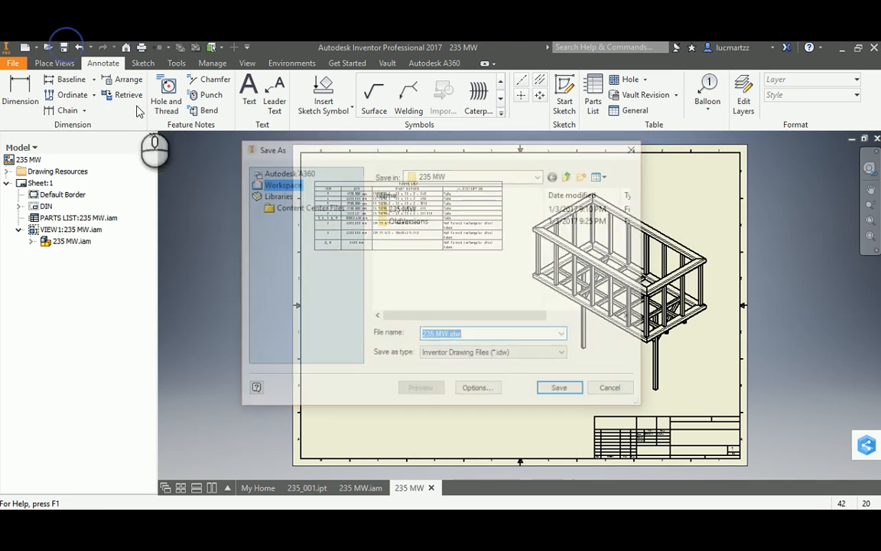
{"action": "left_click", "coordinate": [559, 387]}
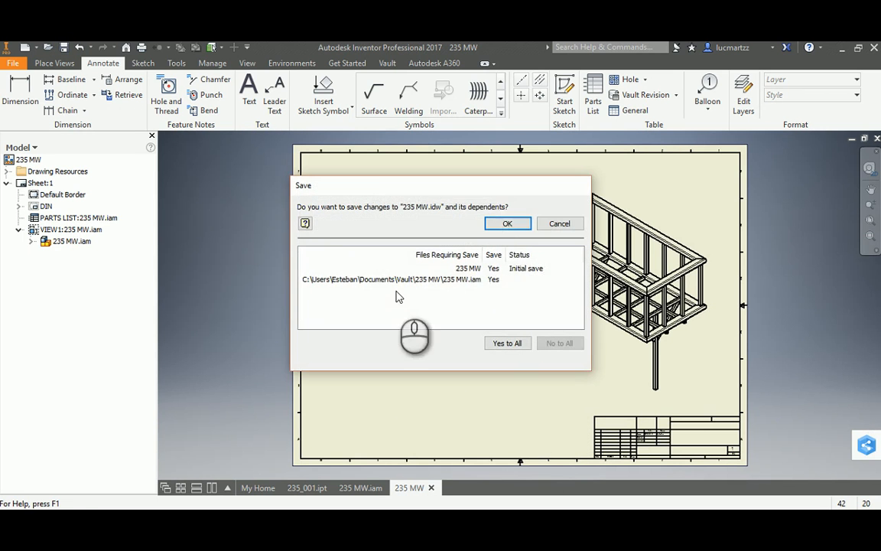
{"action": "left_click", "coordinate": [507, 223]}
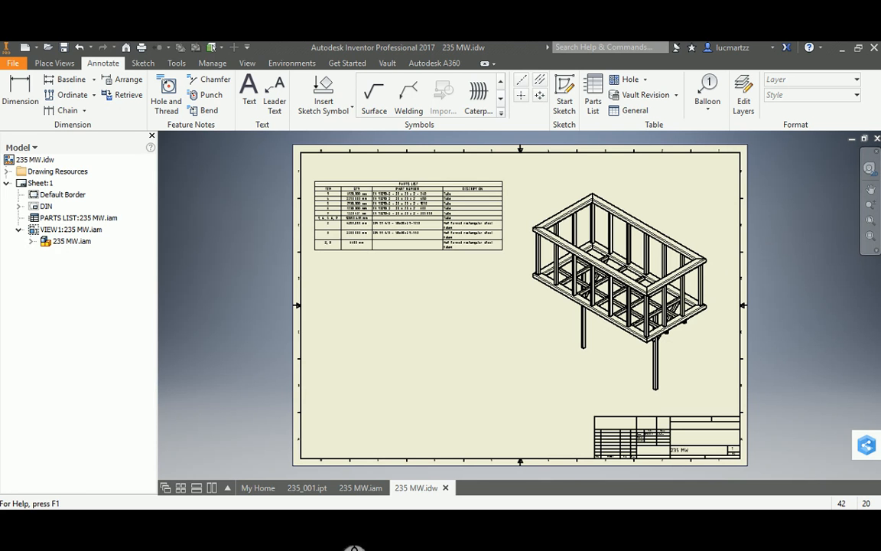
Step: Review the finished frame in the 235 MW assembly and in the 235 MW drawing, ending in the assembly
{"action": "left_click", "coordinate": [359, 488]}
{"action": "left_click", "coordinate": [300, 276]}
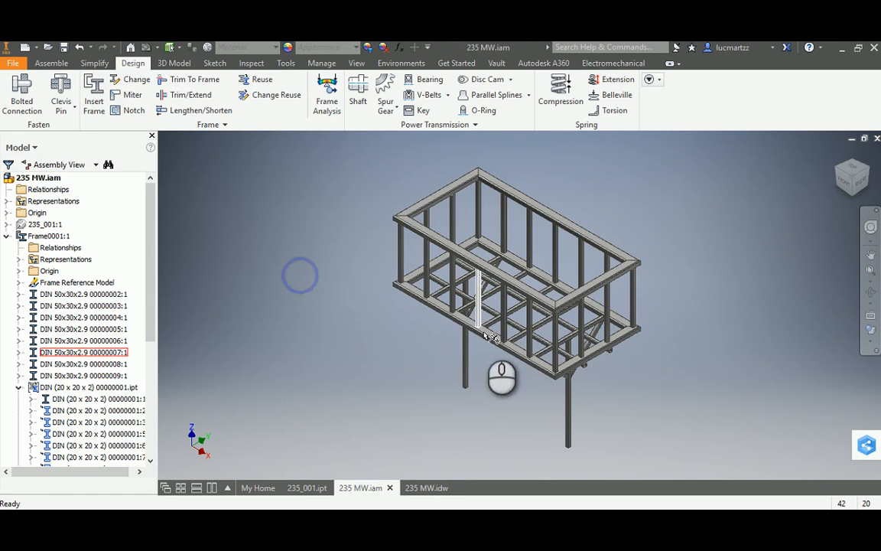
{"action": "middle_click_drag", "start_coordinate": [484, 337], "coordinate": [459, 309]}
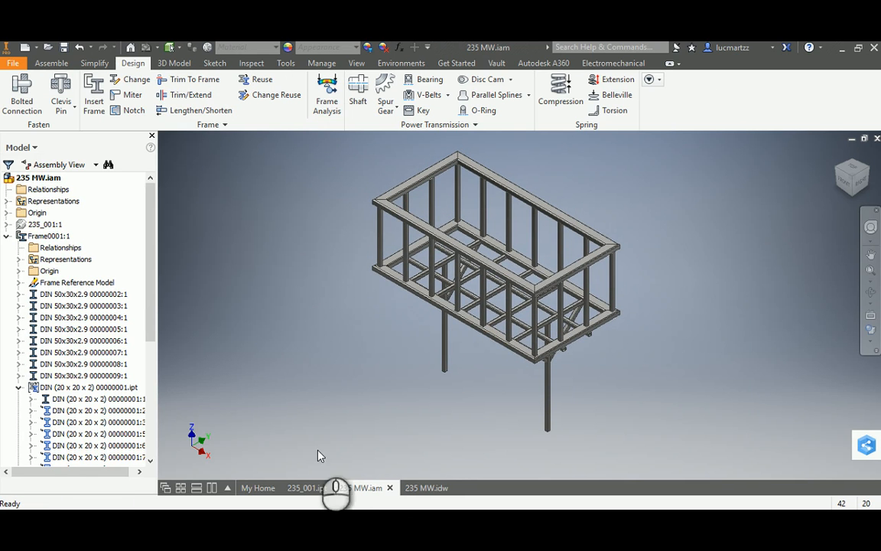
{"action": "left_click", "coordinate": [426, 488]}
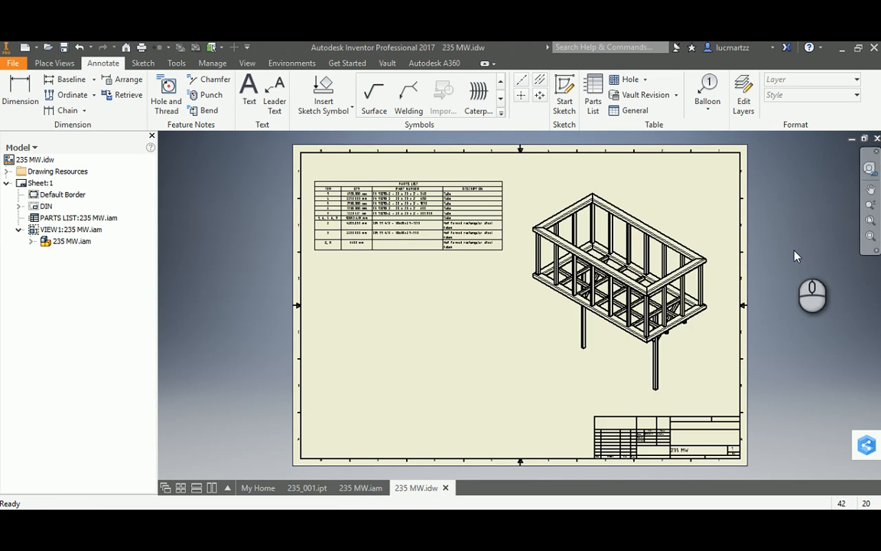
{"action": "left_click", "coordinate": [360, 487]}
{"action": "middle_click_drag", "start_coordinate": [336, 258], "coordinate": [339, 297]}
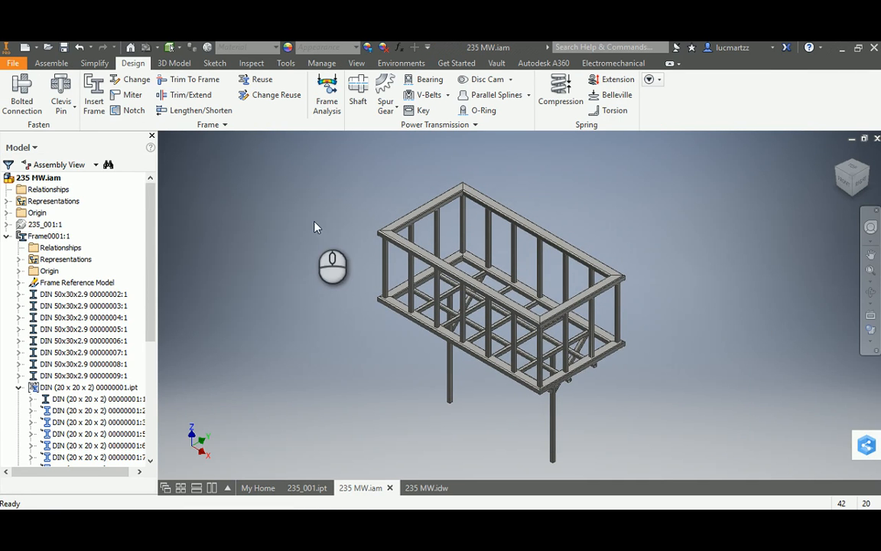
{"action": "left_click_drag", "start_coordinate": [350, 225], "coordinate": [326, 220]}
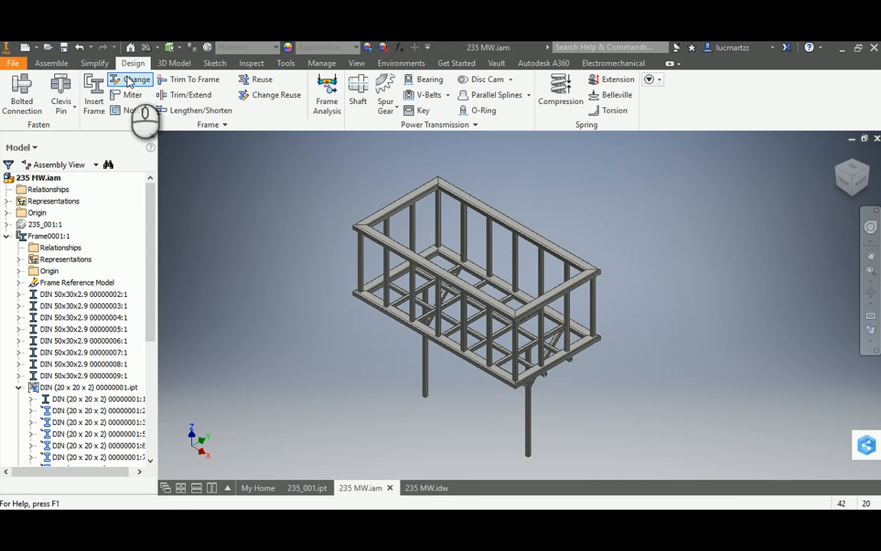
{"action": "left_click", "coordinate": [92, 65]}
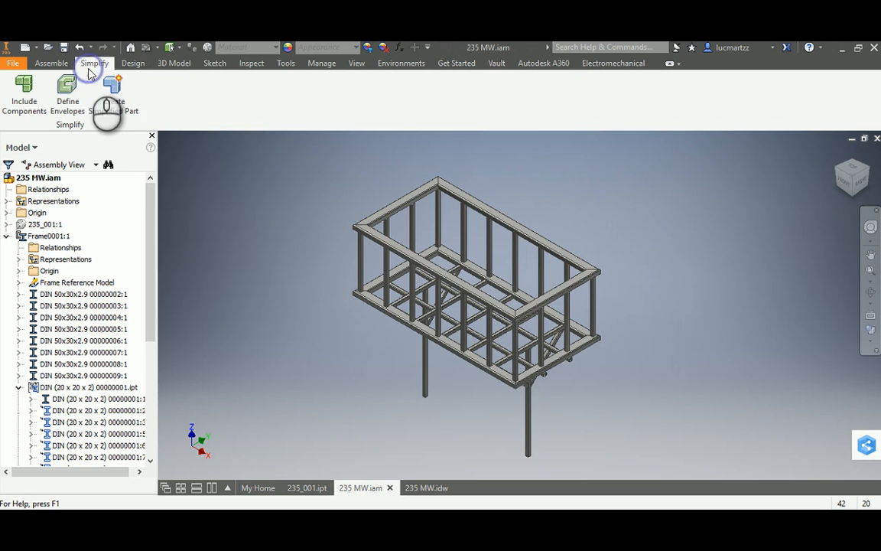
{"action": "left_click", "coordinate": [214, 64]}
{"action": "left_click", "coordinate": [175, 64]}
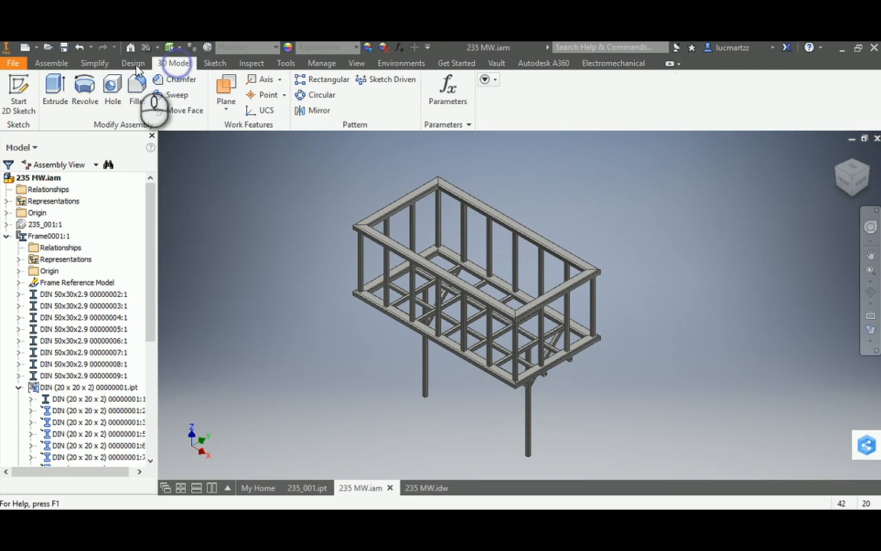
{"action": "left_click", "coordinate": [56, 66]}
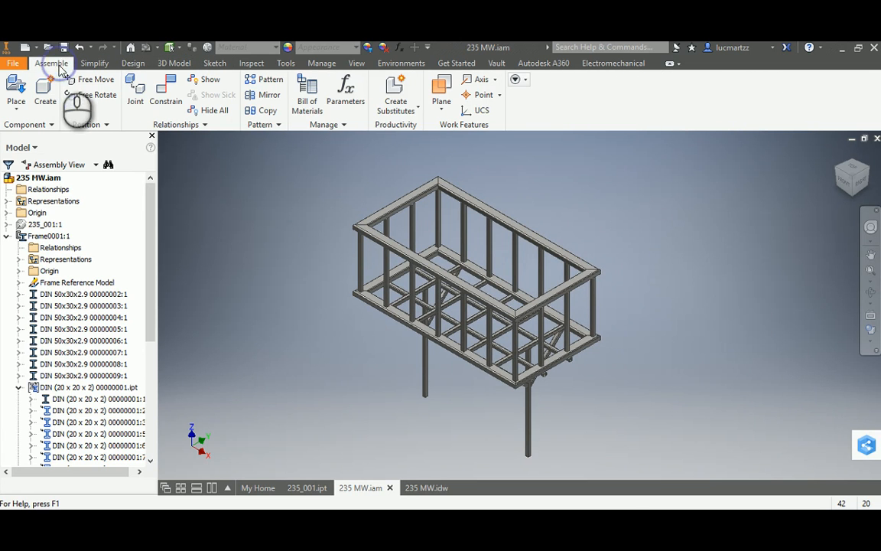
{"action": "left_click", "coordinate": [519, 80]}
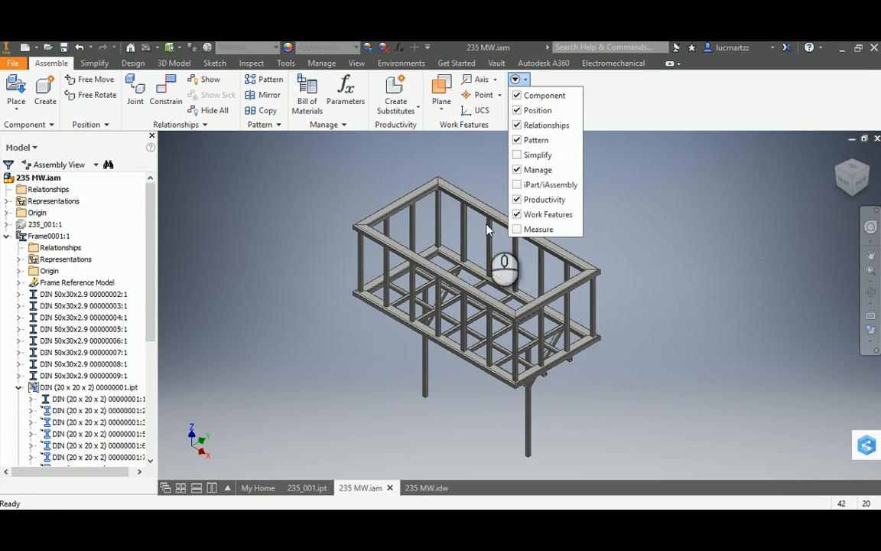
{"action": "left_click", "coordinate": [310, 202]}
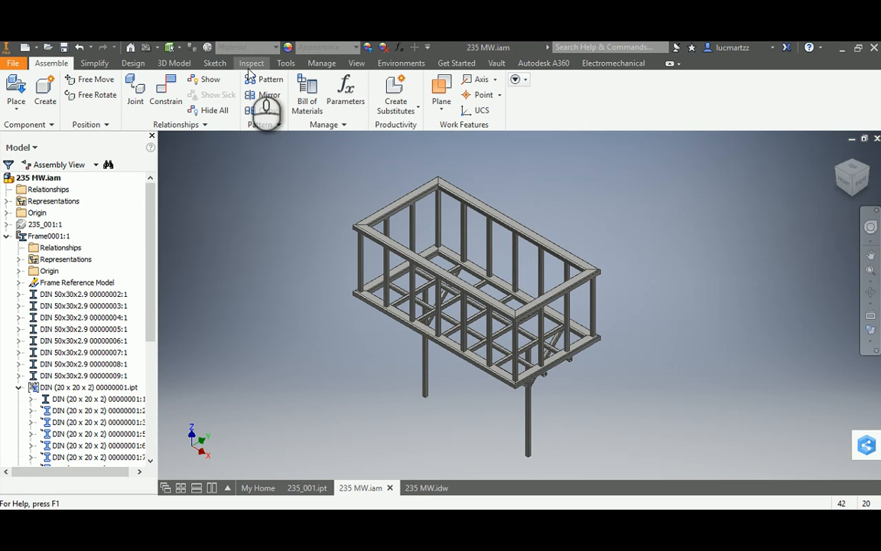
{"action": "left_click", "coordinate": [318, 64]}
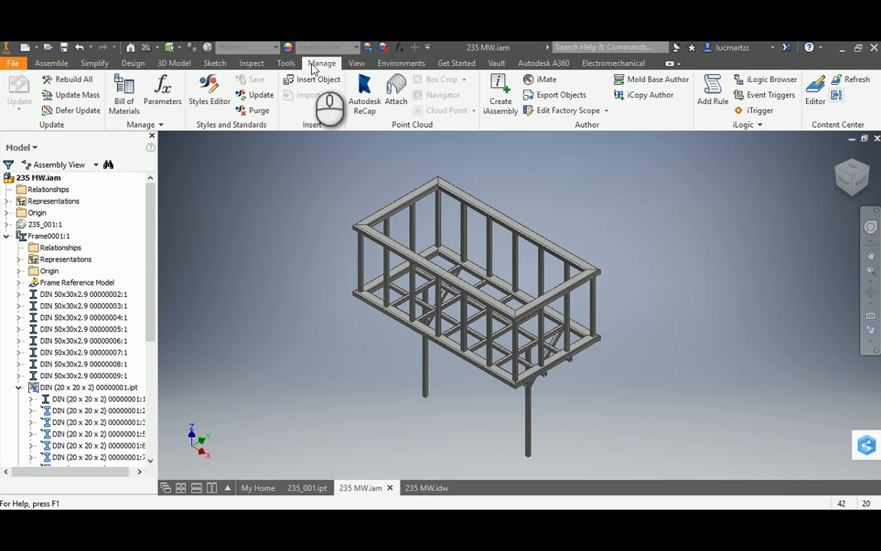
{"action": "left_click", "coordinate": [279, 65]}
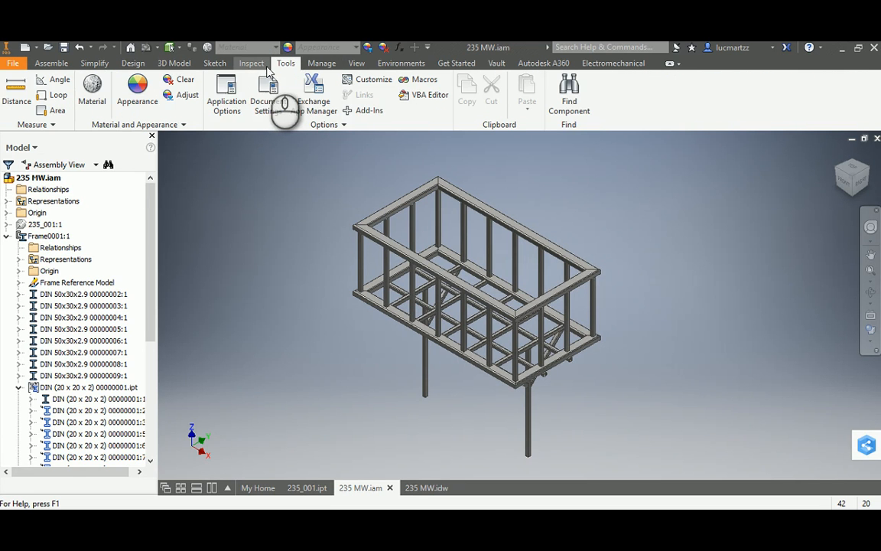
{"action": "left_click", "coordinate": [395, 66]}
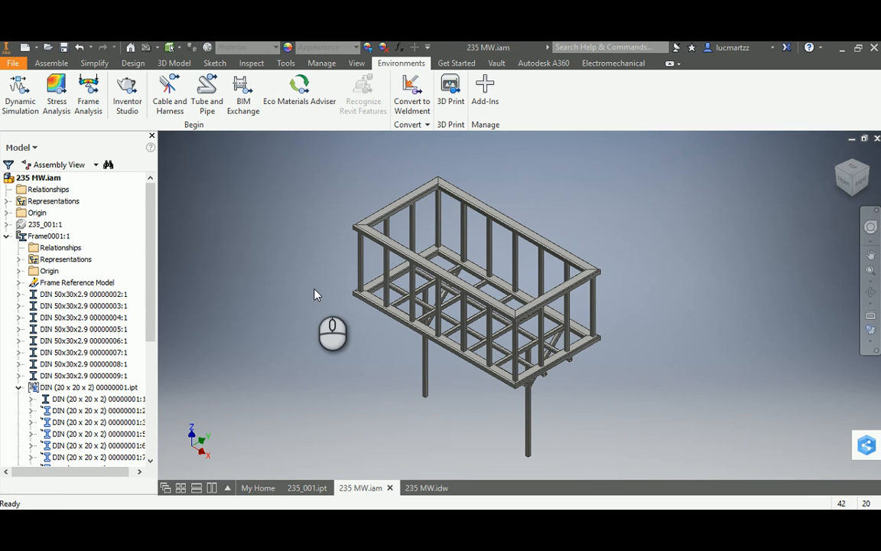
{"action": "left_click", "coordinate": [394, 202]}
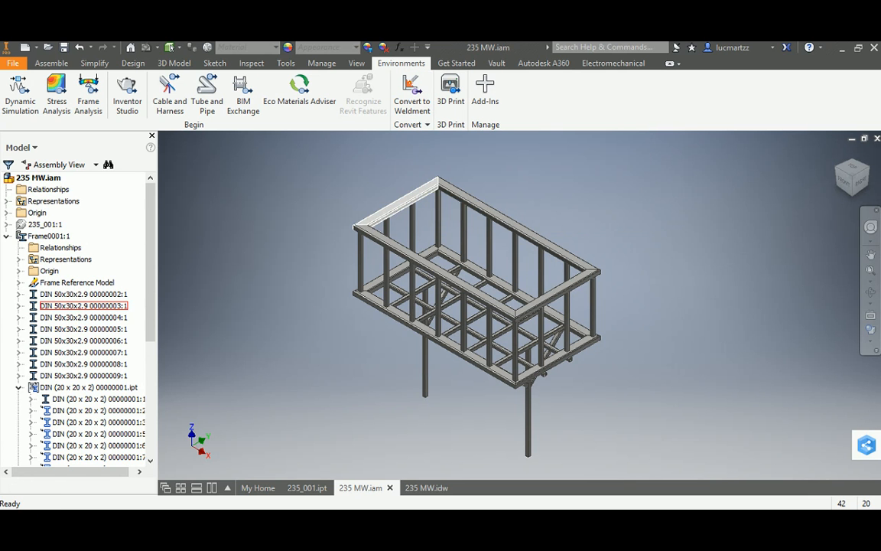